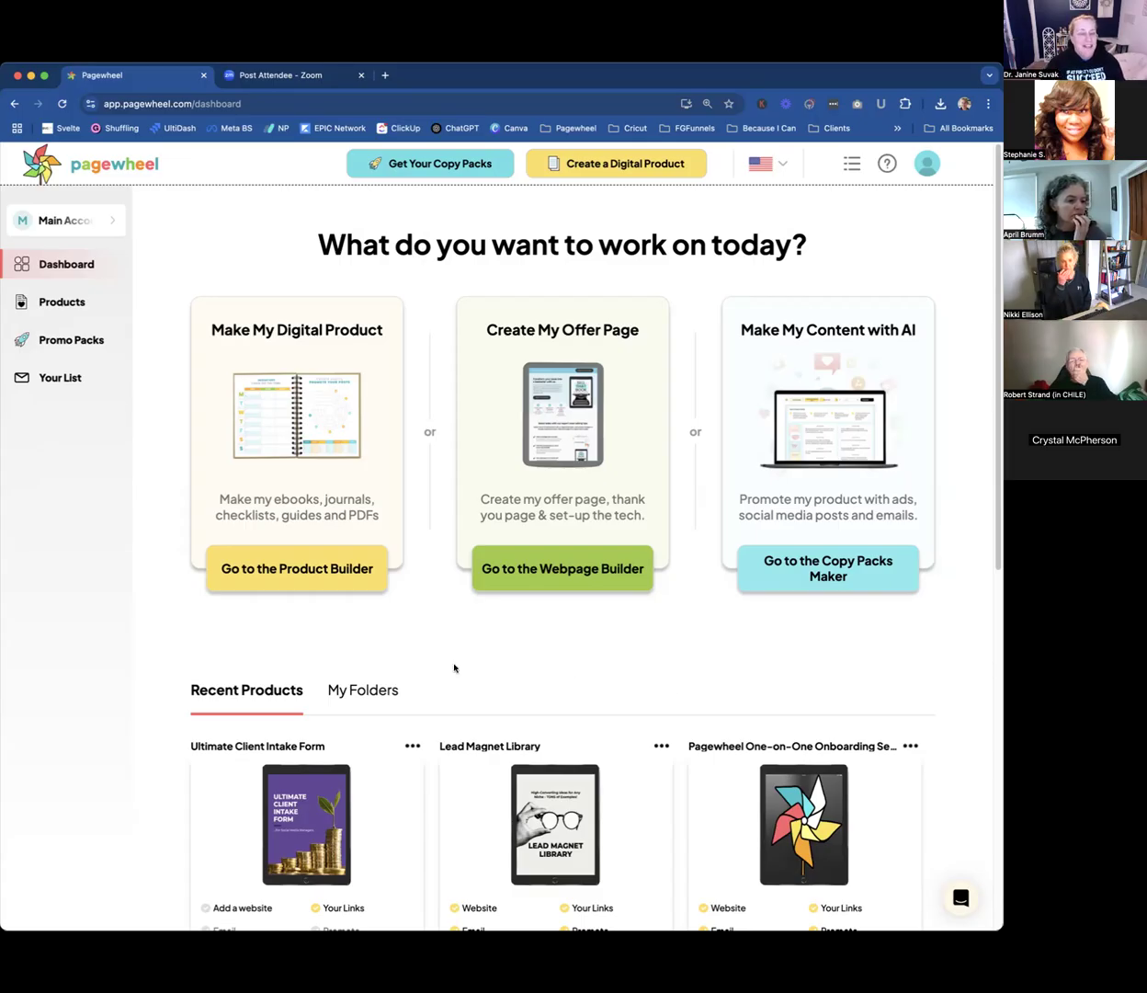
Upload "client intake form for business coaches.pdf" as a new product titled "Client Intake Form For Business Coaches", accepting the commercial-rights and as-is use statements.
left_click(280, 567)
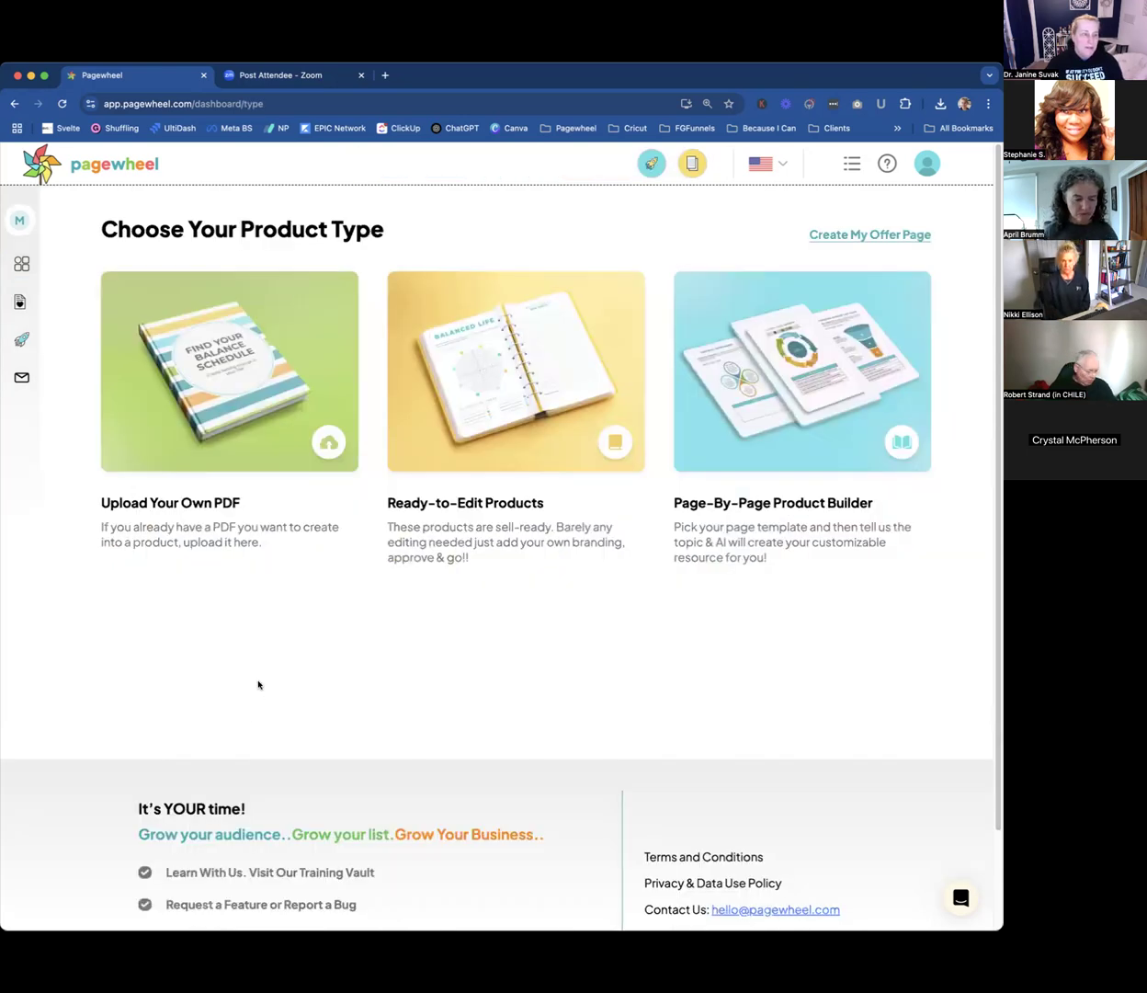
left_click(233, 406)
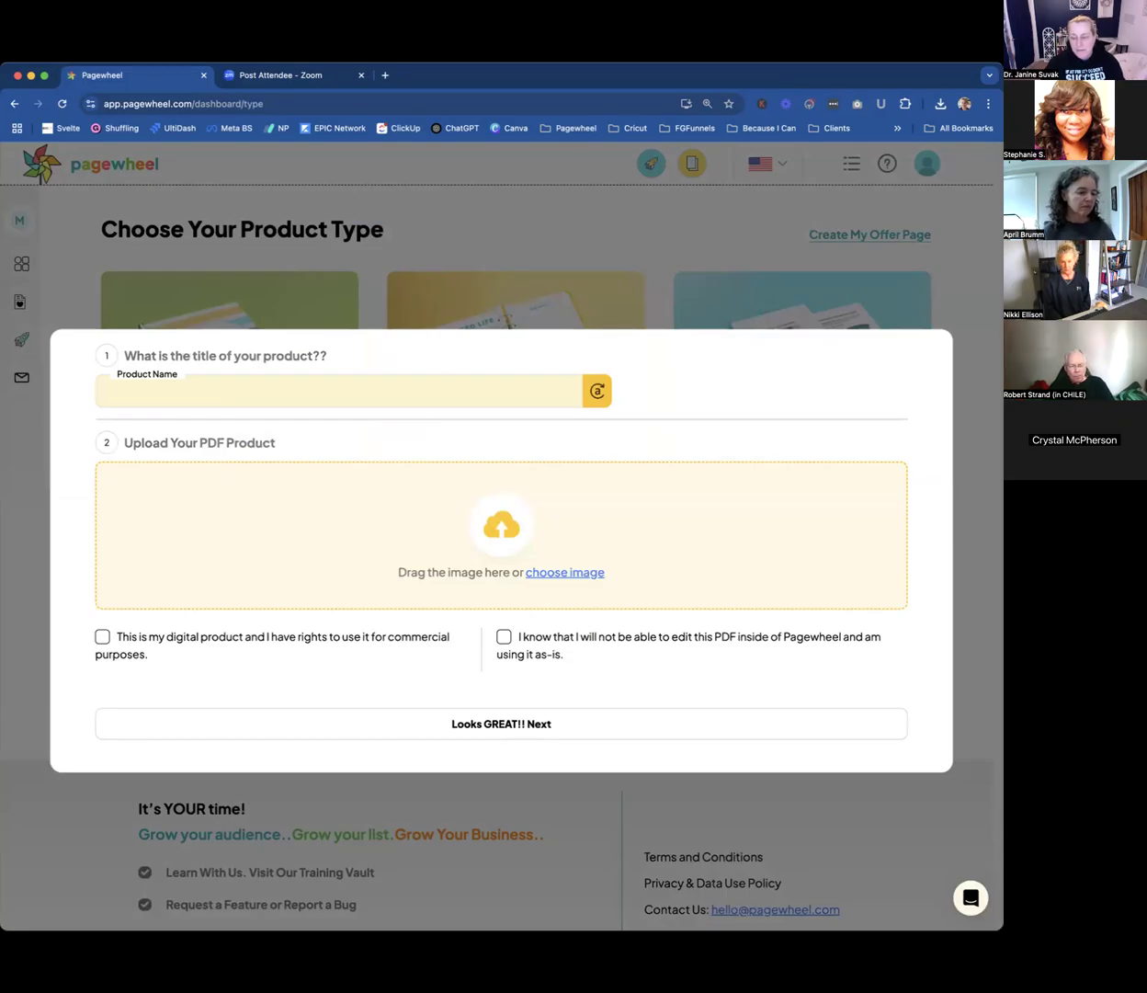
left_click_drag(618, 583, 526, 560)
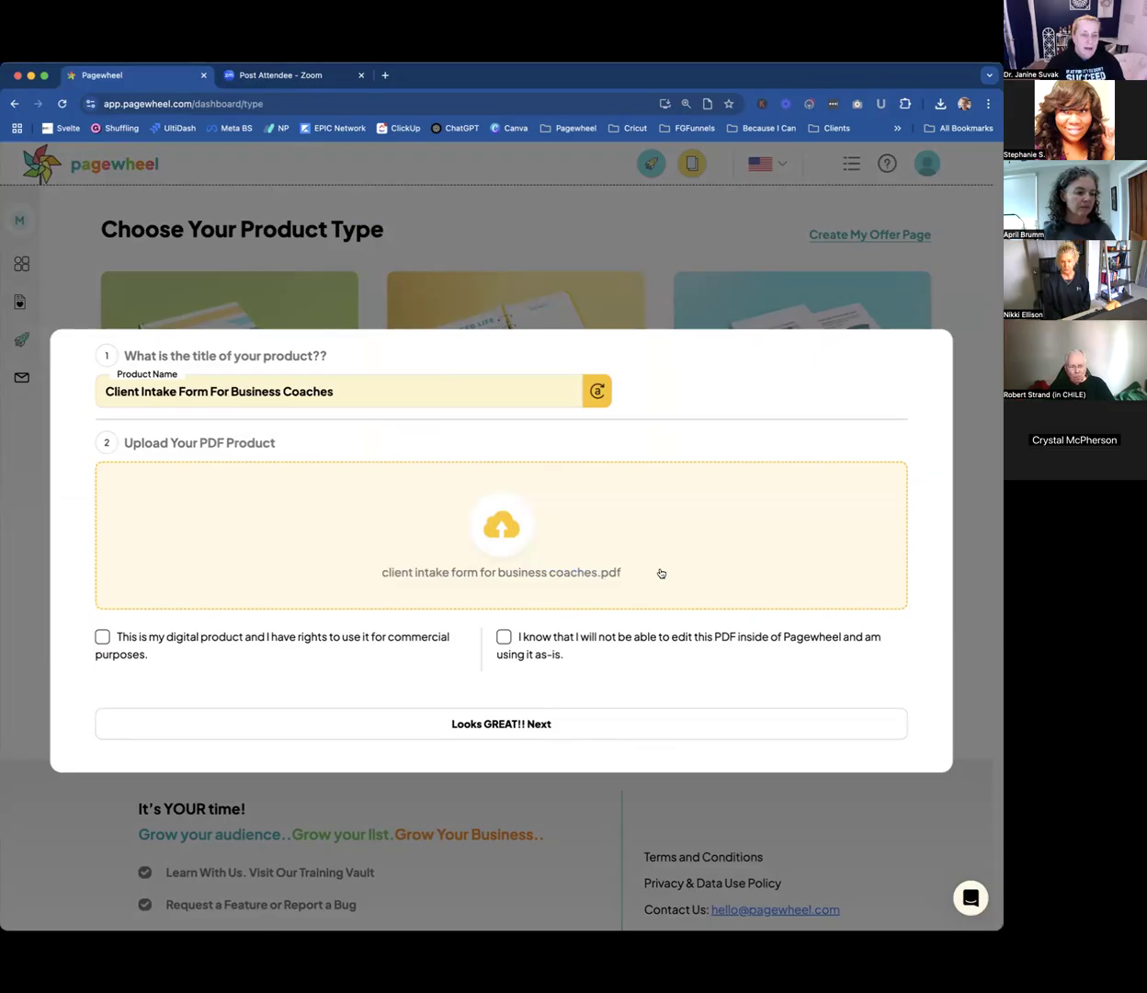
left_click(102, 636)
left_click(502, 637)
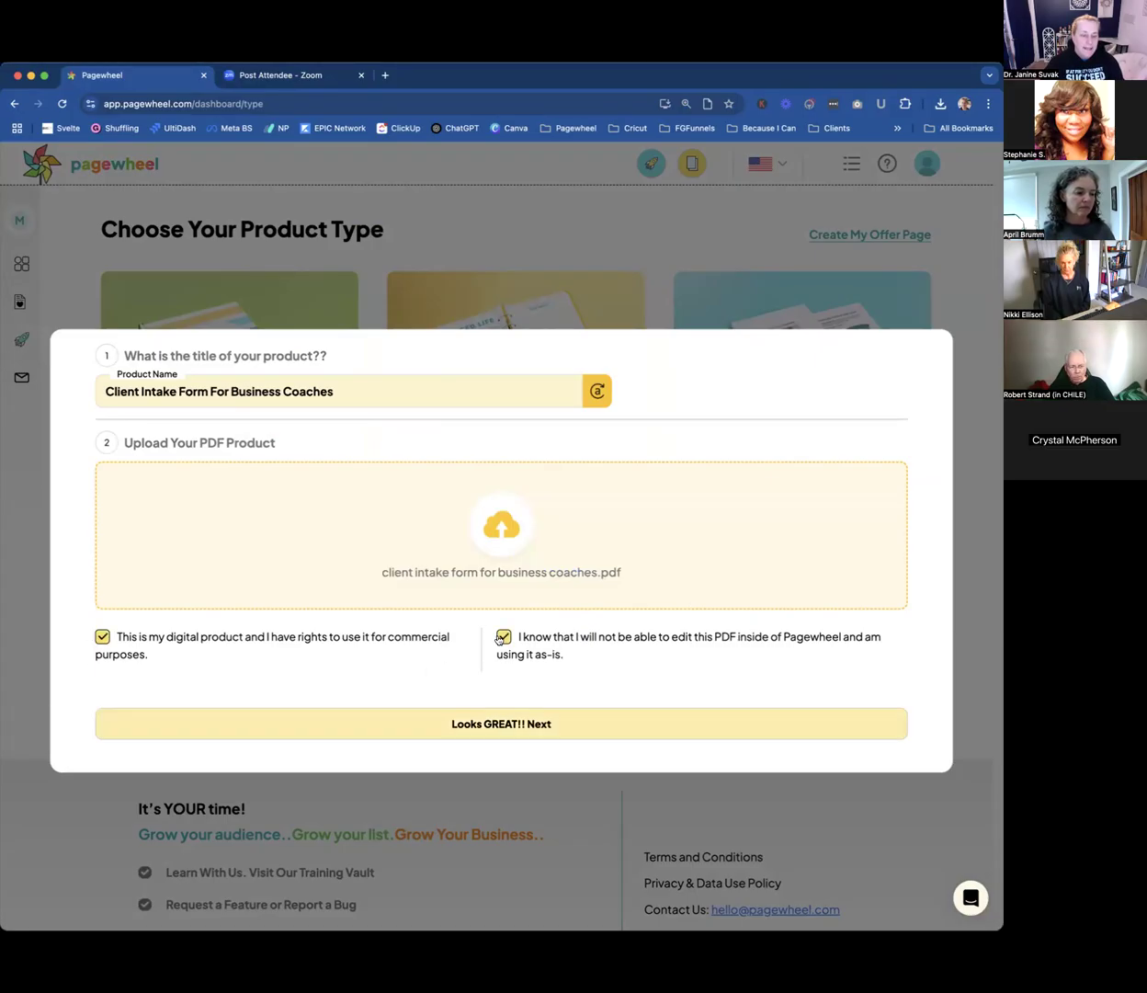
left_click(506, 725)
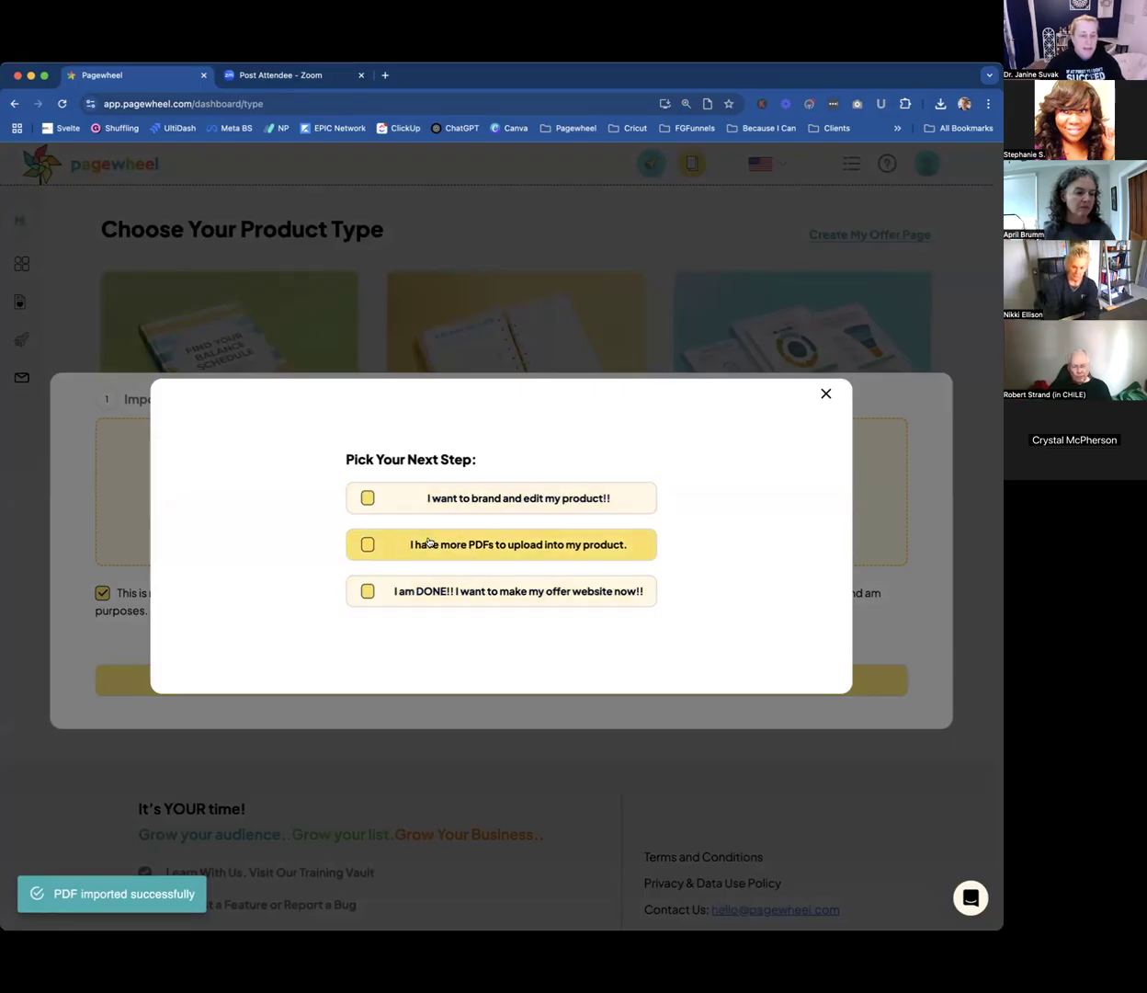
Choose to brand and edit the product, and apply the blue, purple and pink accent palette.
left_click(367, 498)
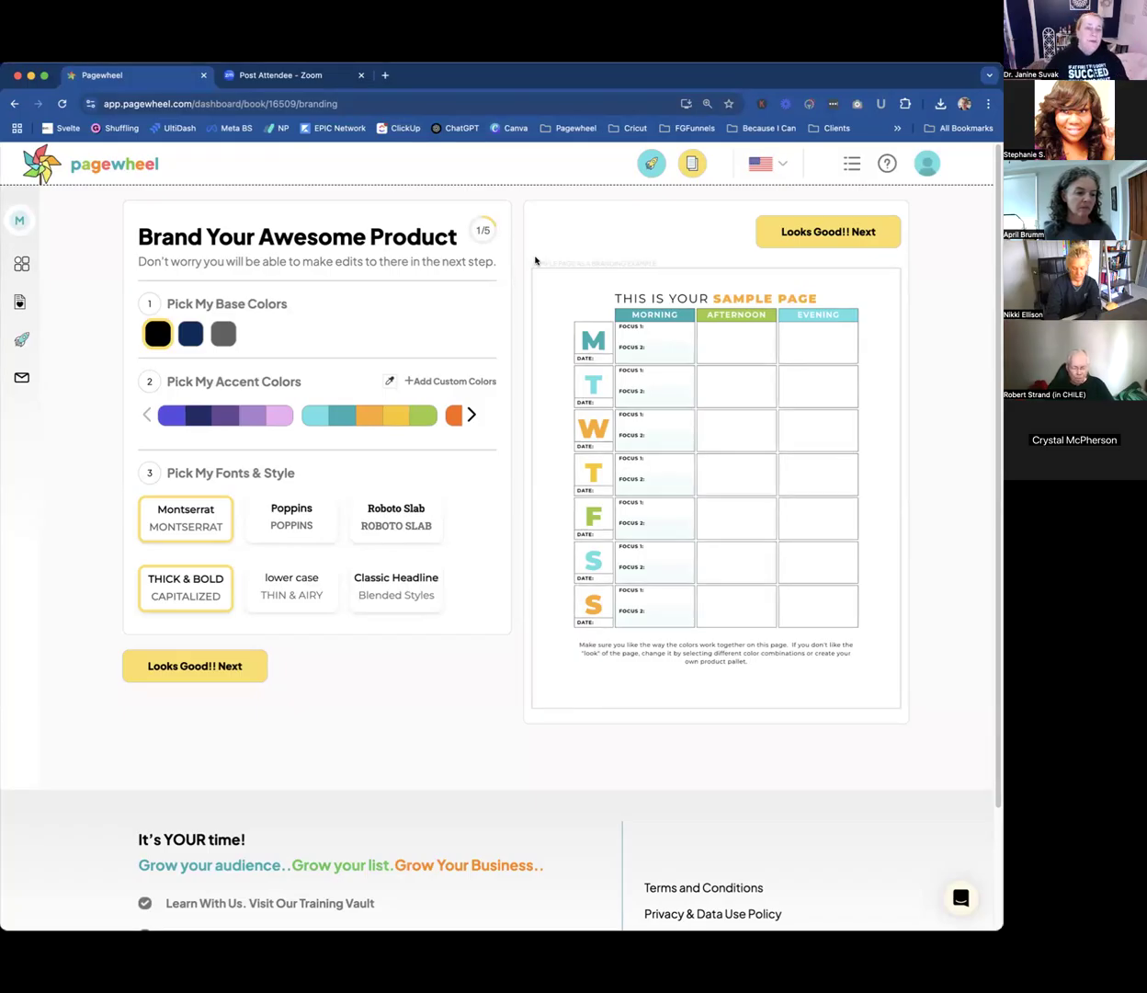
left_click(254, 419)
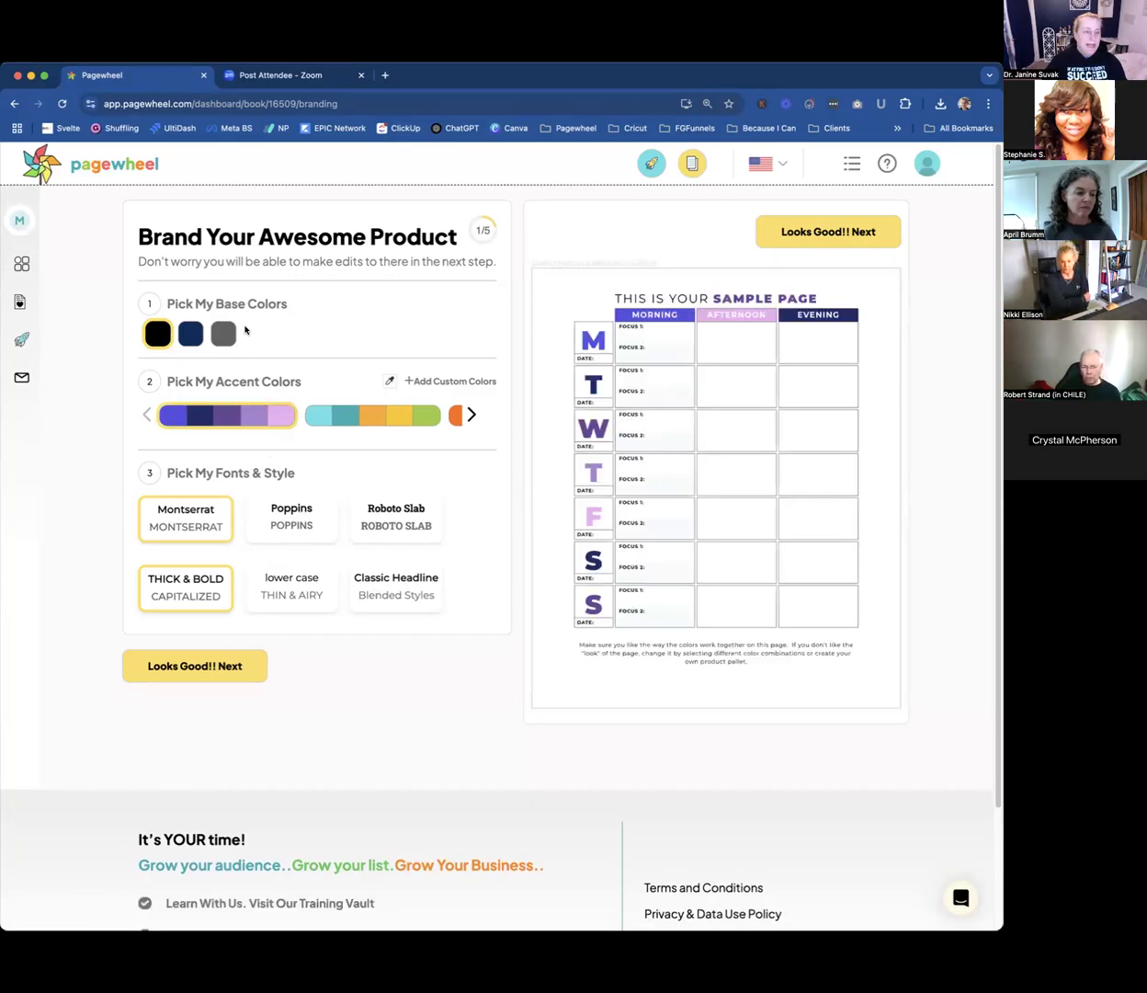
left_click(451, 382)
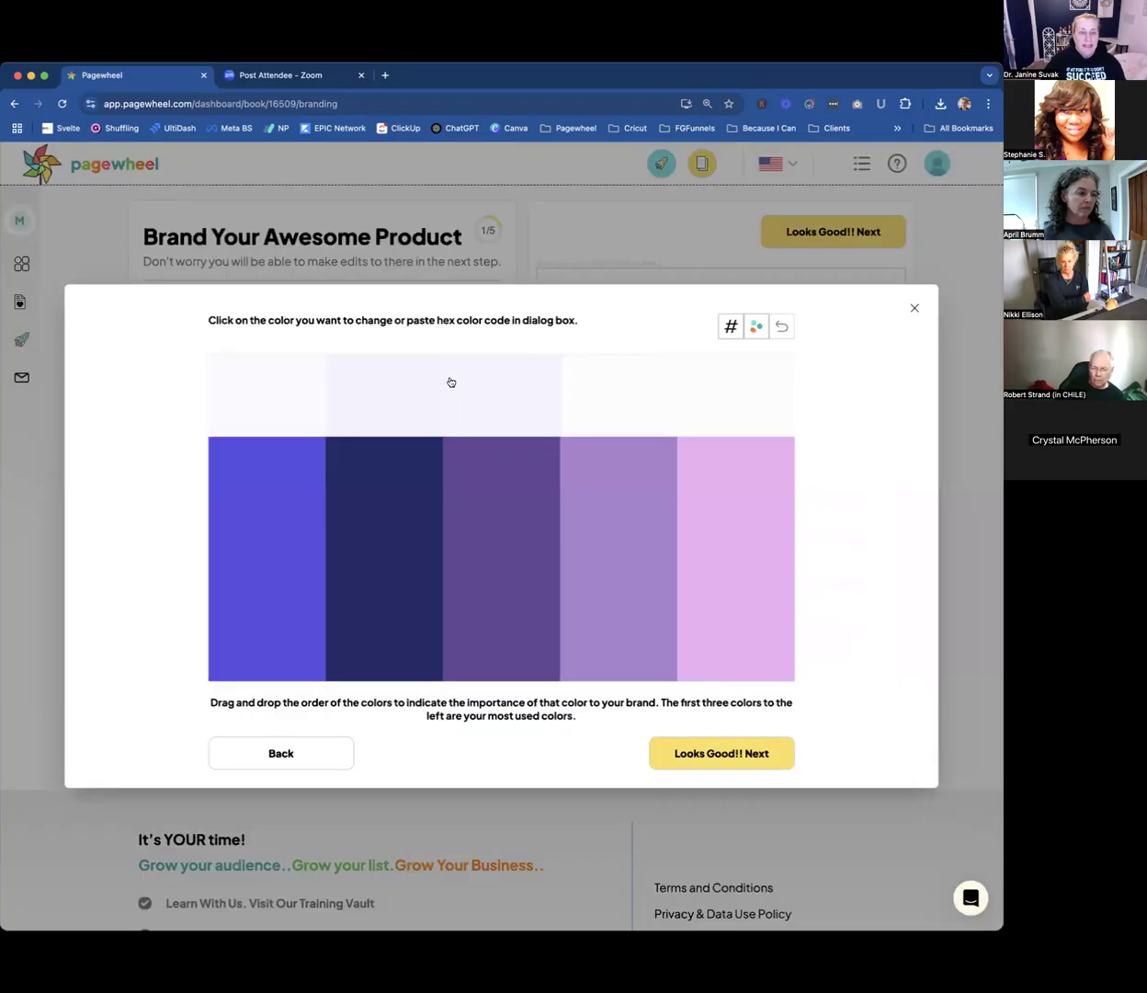
left_click(277, 548)
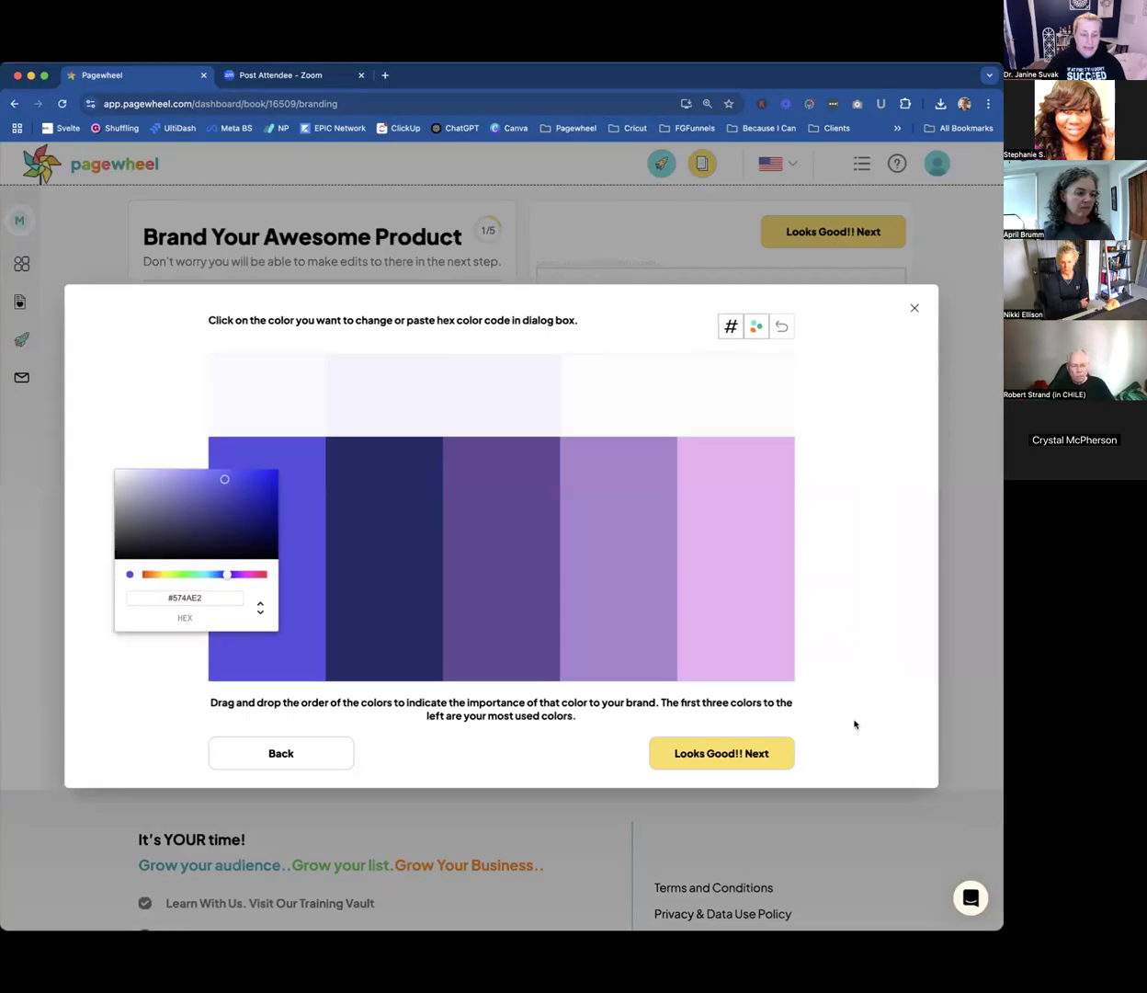
left_click(914, 312)
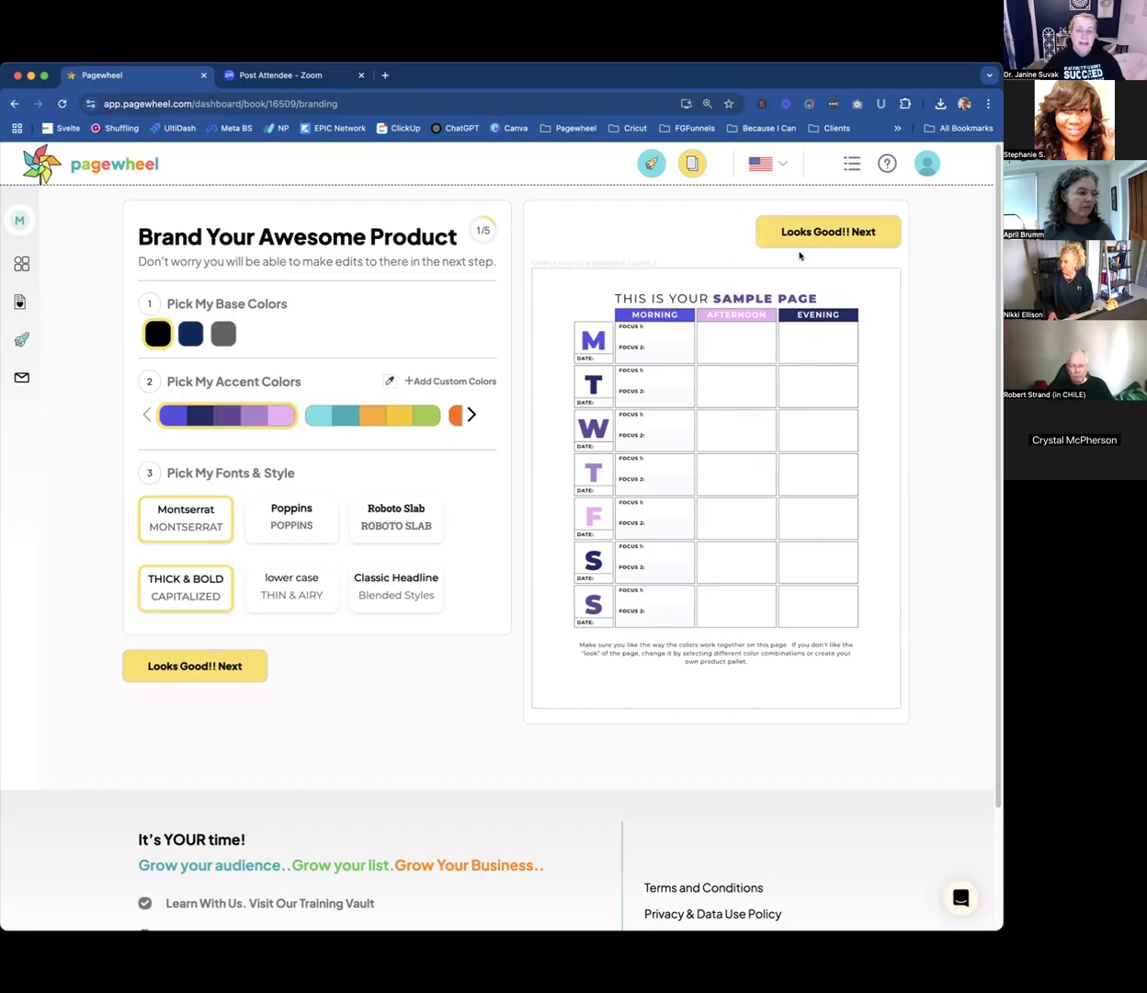
Accept the branding, turn off the No Cover option, and choose the white cover with colored squares along its upper and lower edges.
left_click(825, 231)
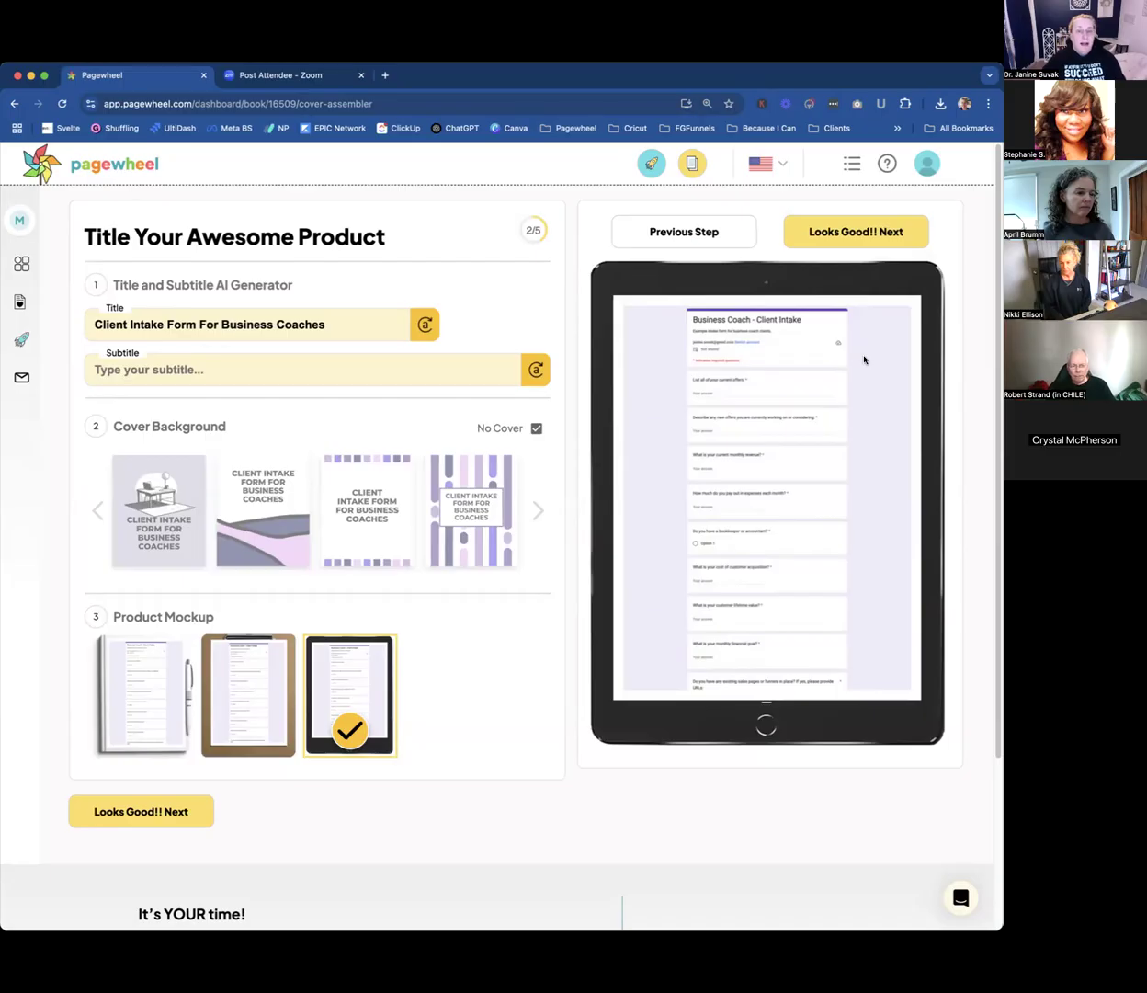
left_click(537, 428)
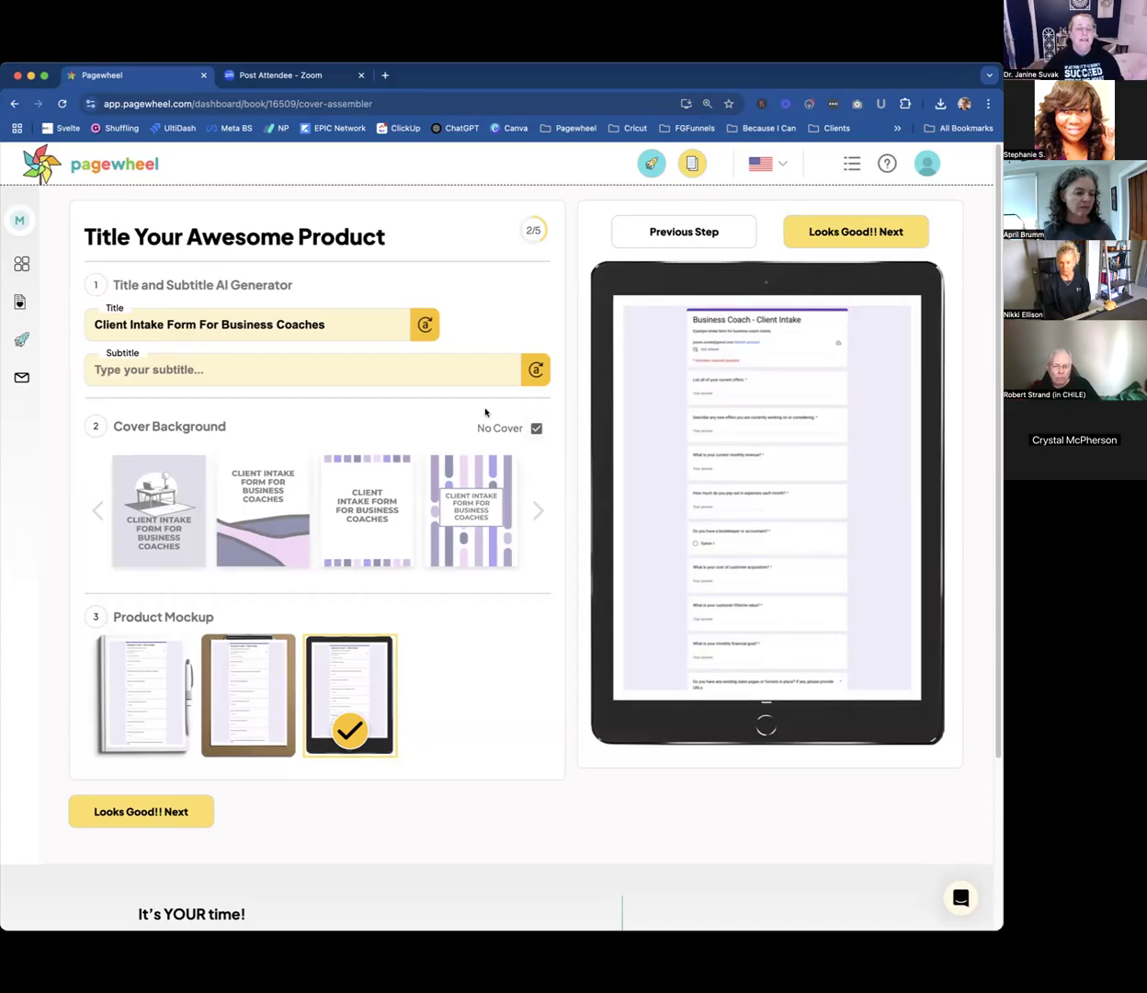
left_click(536, 429)
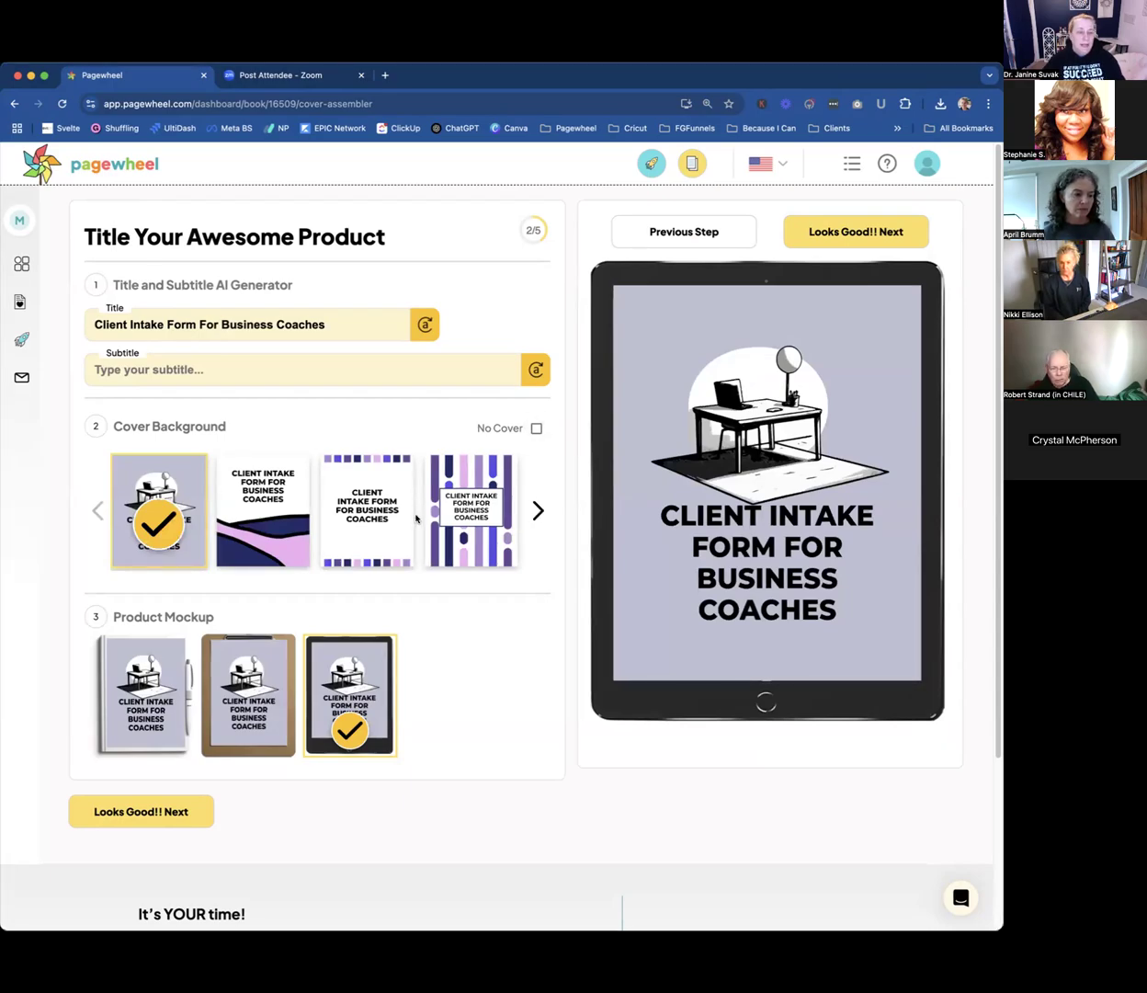
left_click(361, 520)
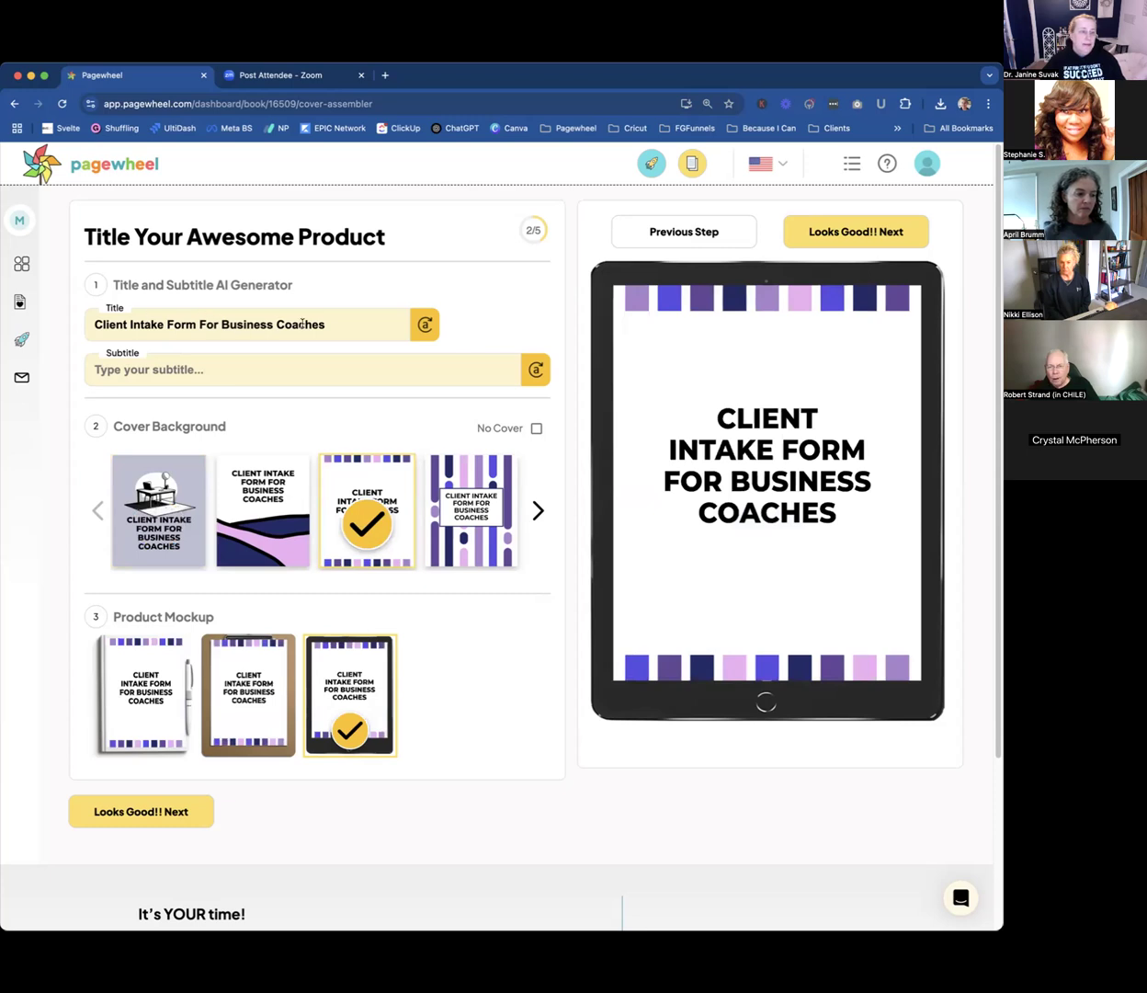
Add "Ultimate" to the beginning of the product title.
left_click_drag(322, 324, 97, 322)
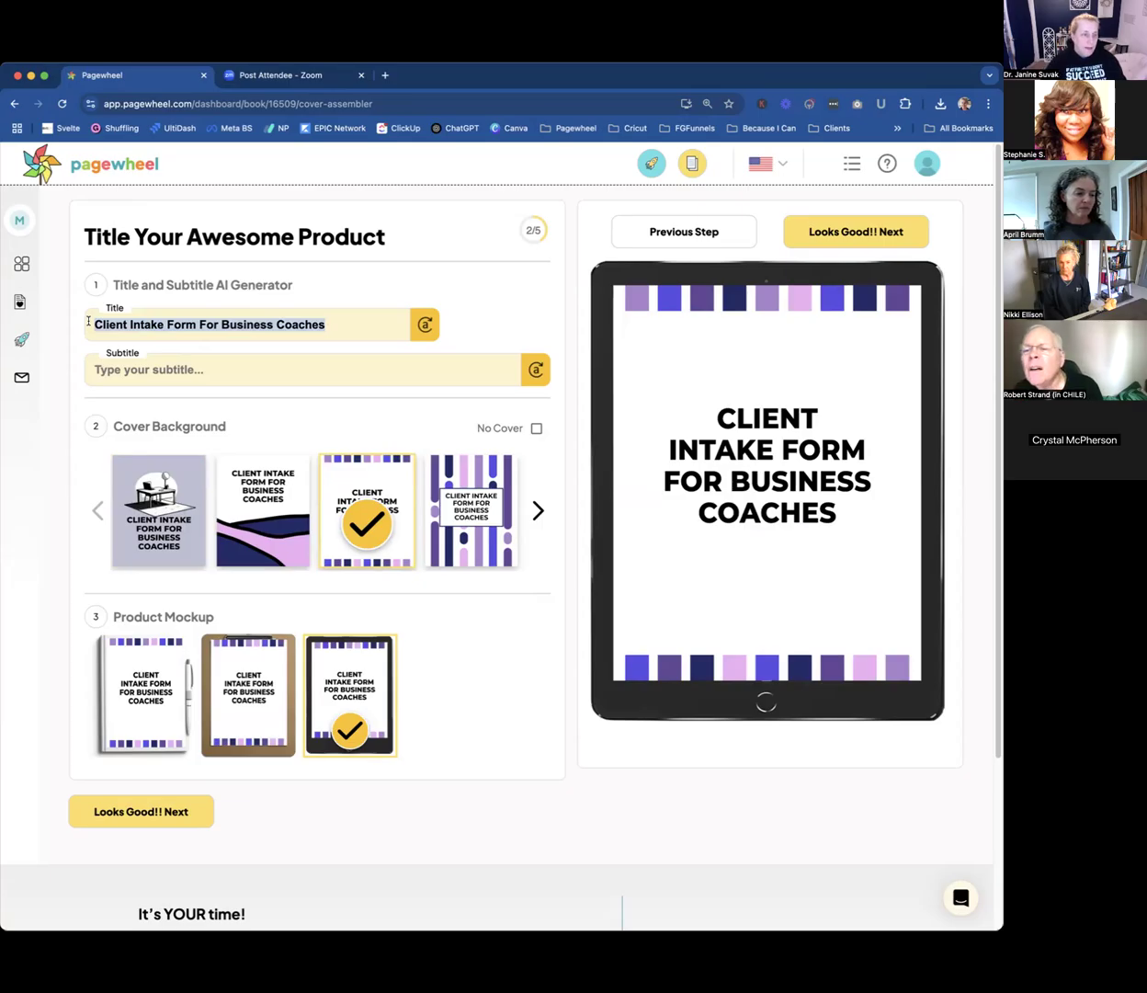
left_click(89, 323)
type("Ultim")
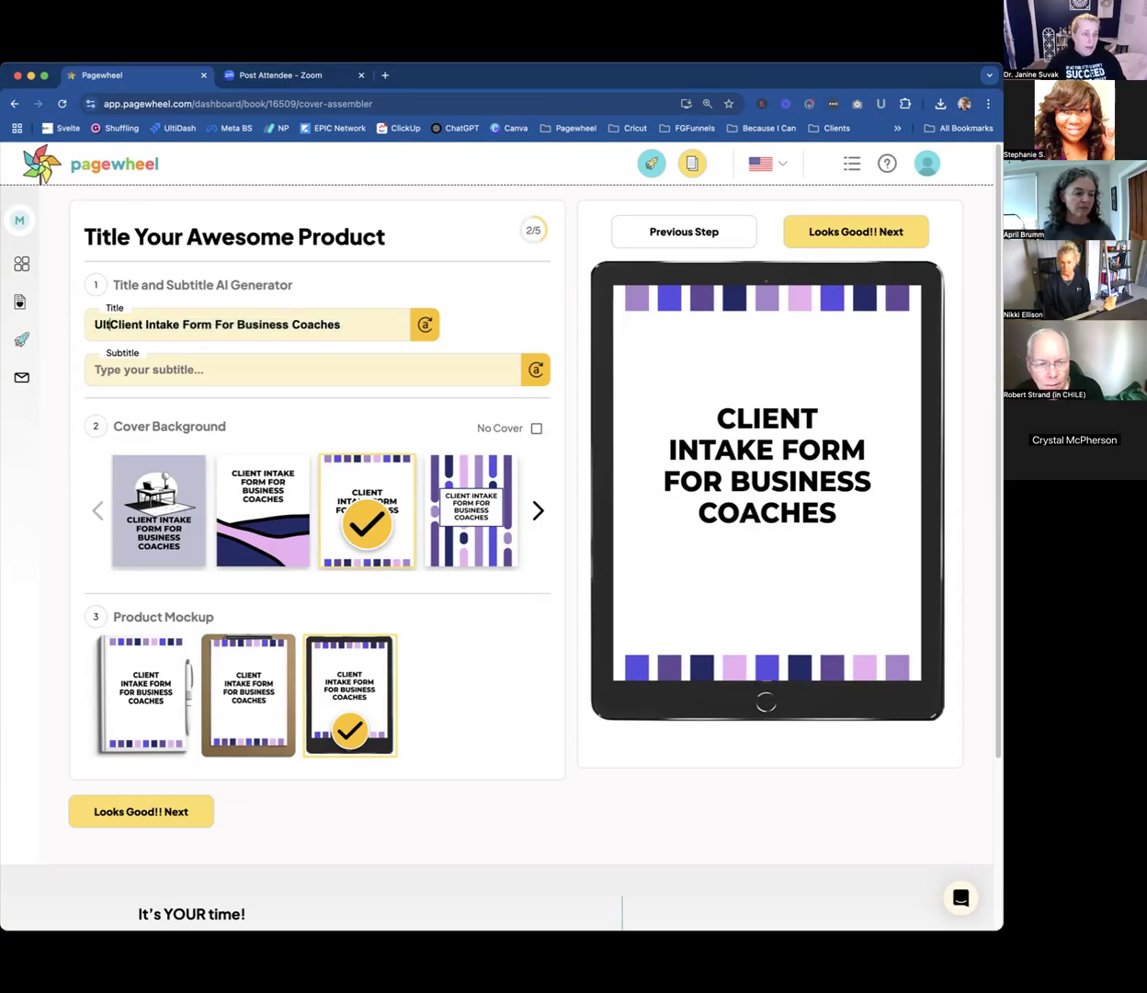
type("age")
key("BackSpace")
key("BackSpace")
type("te")
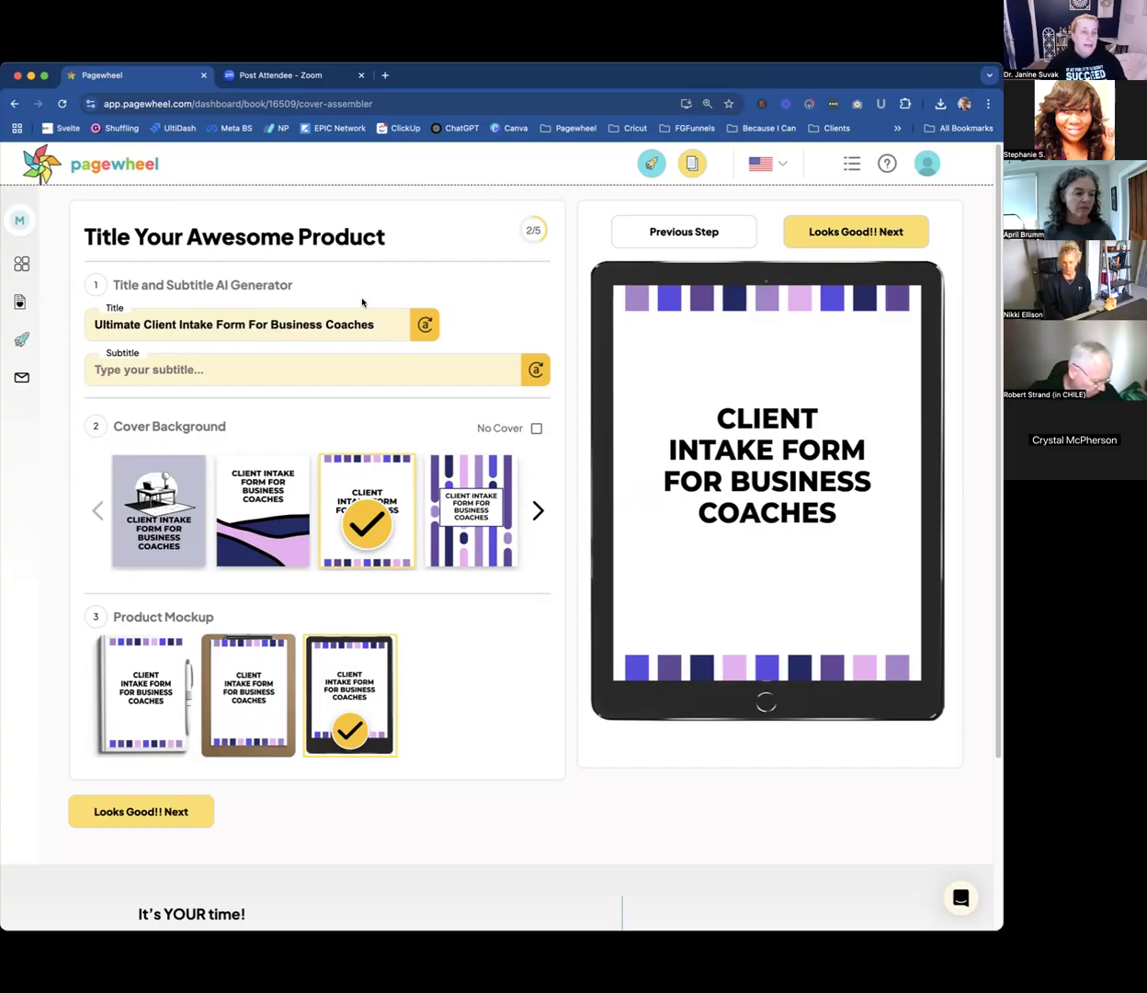
Move "For Business Coaches" from the product title into the subtitle, leaving the title as "Ultimate Client Intake Form".
left_click_drag(371, 324, 400, 317)
key("cmd+c")
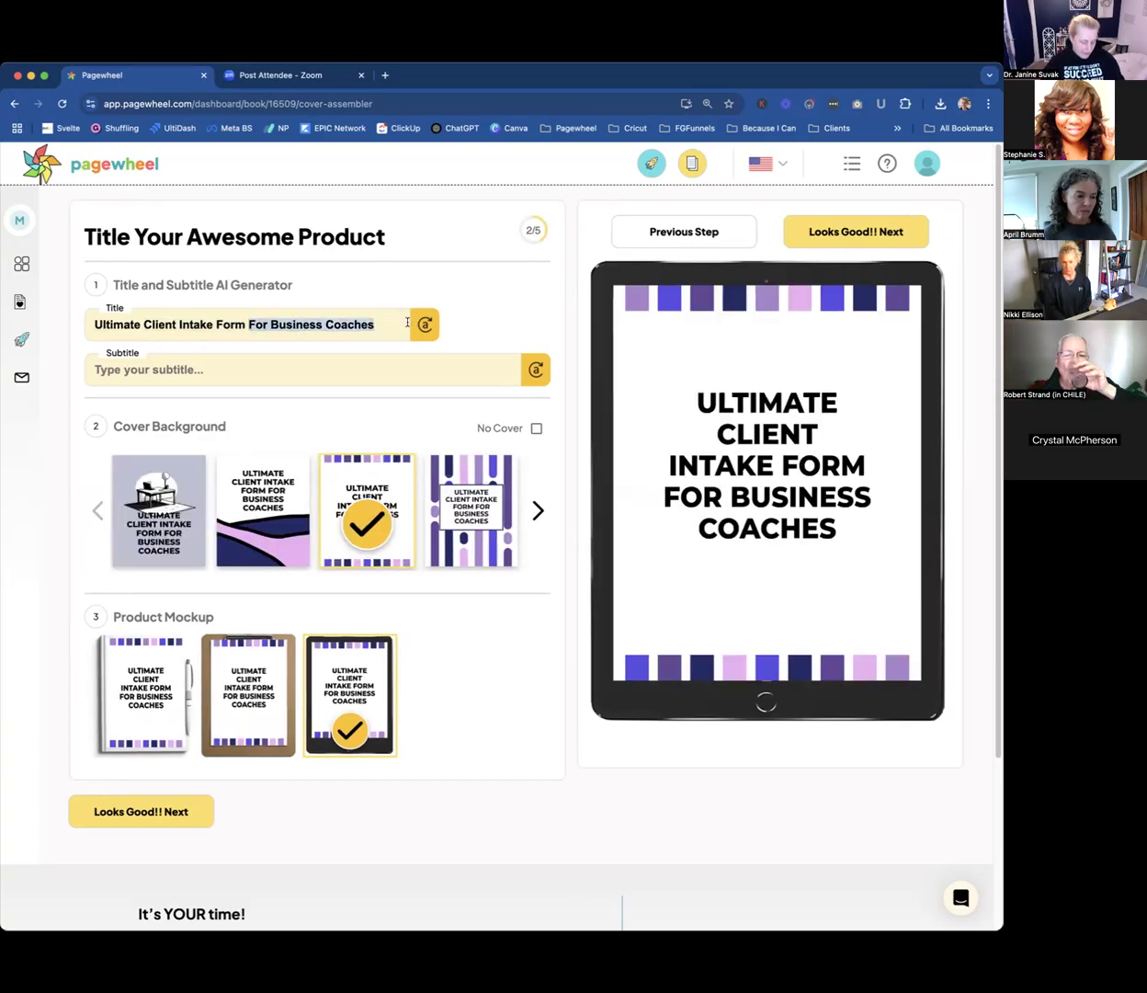
key("BackSpace")
left_click(376, 366)
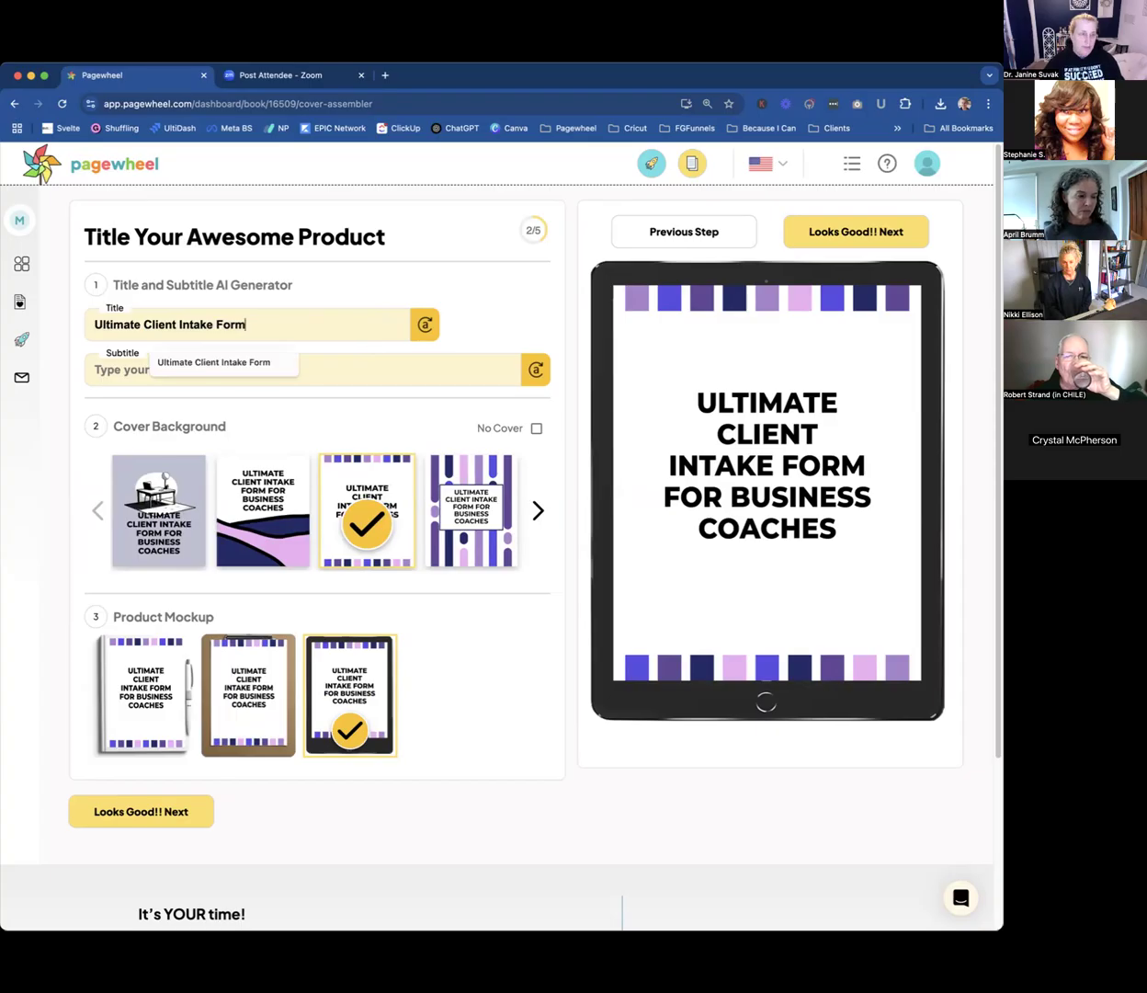
left_click(407, 366)
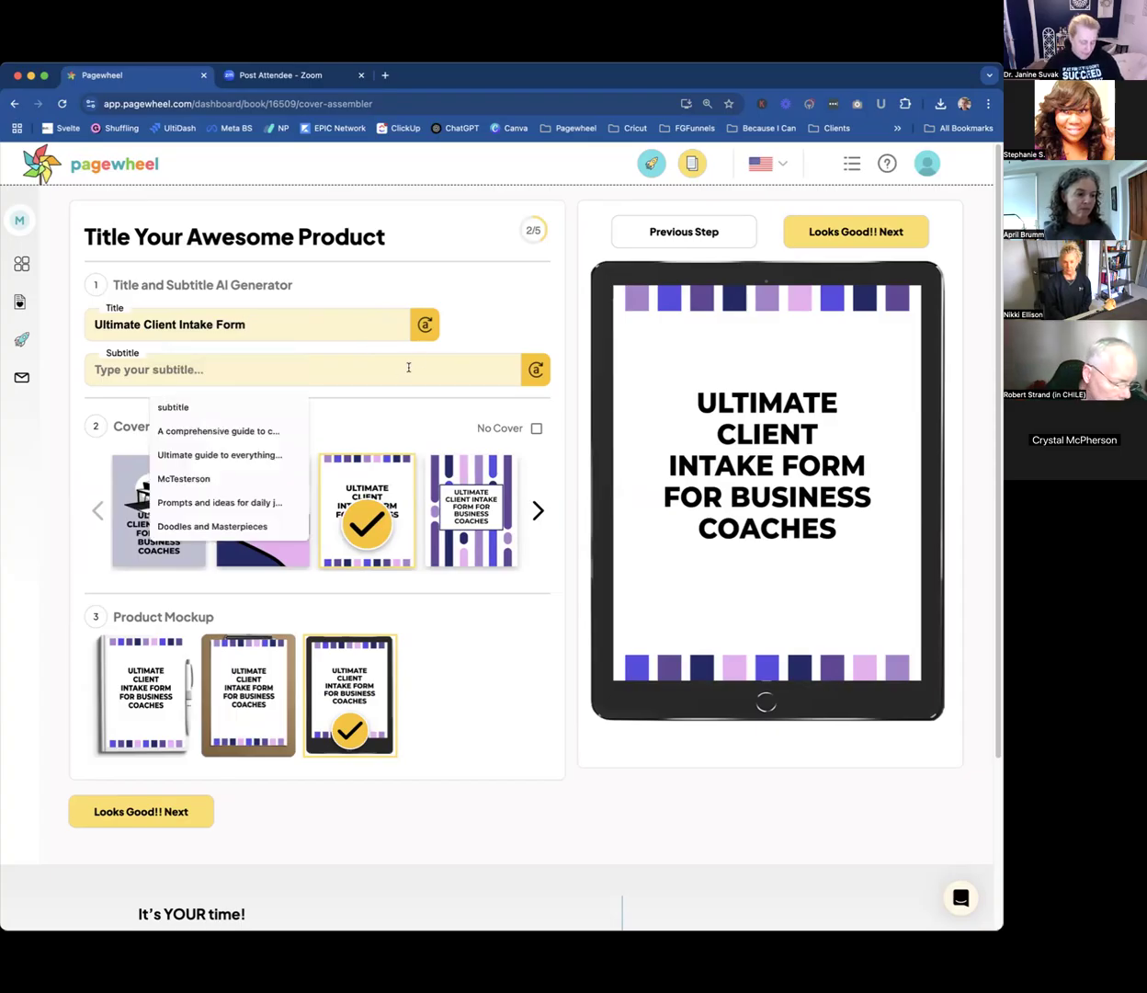
key("cmd+v")
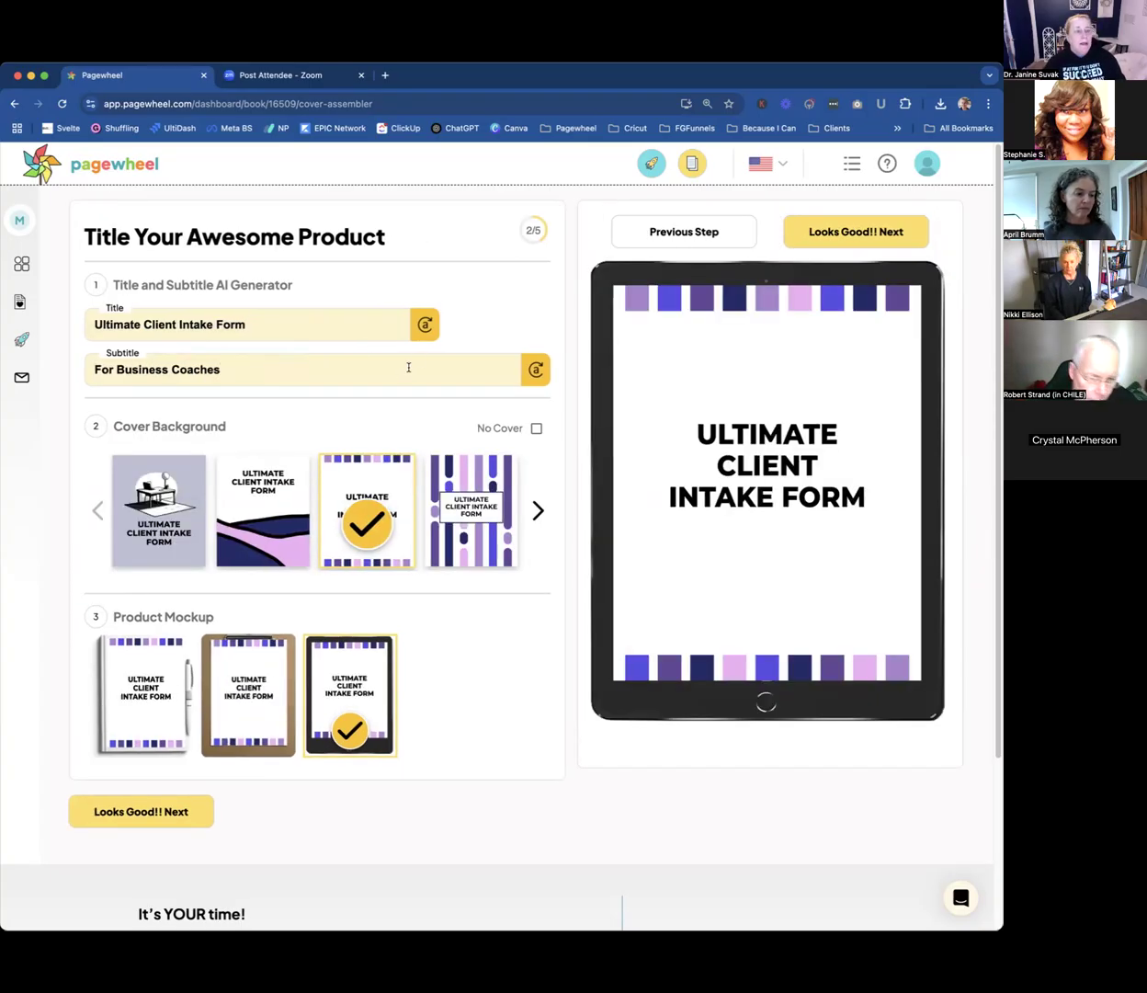
left_click(409, 367)
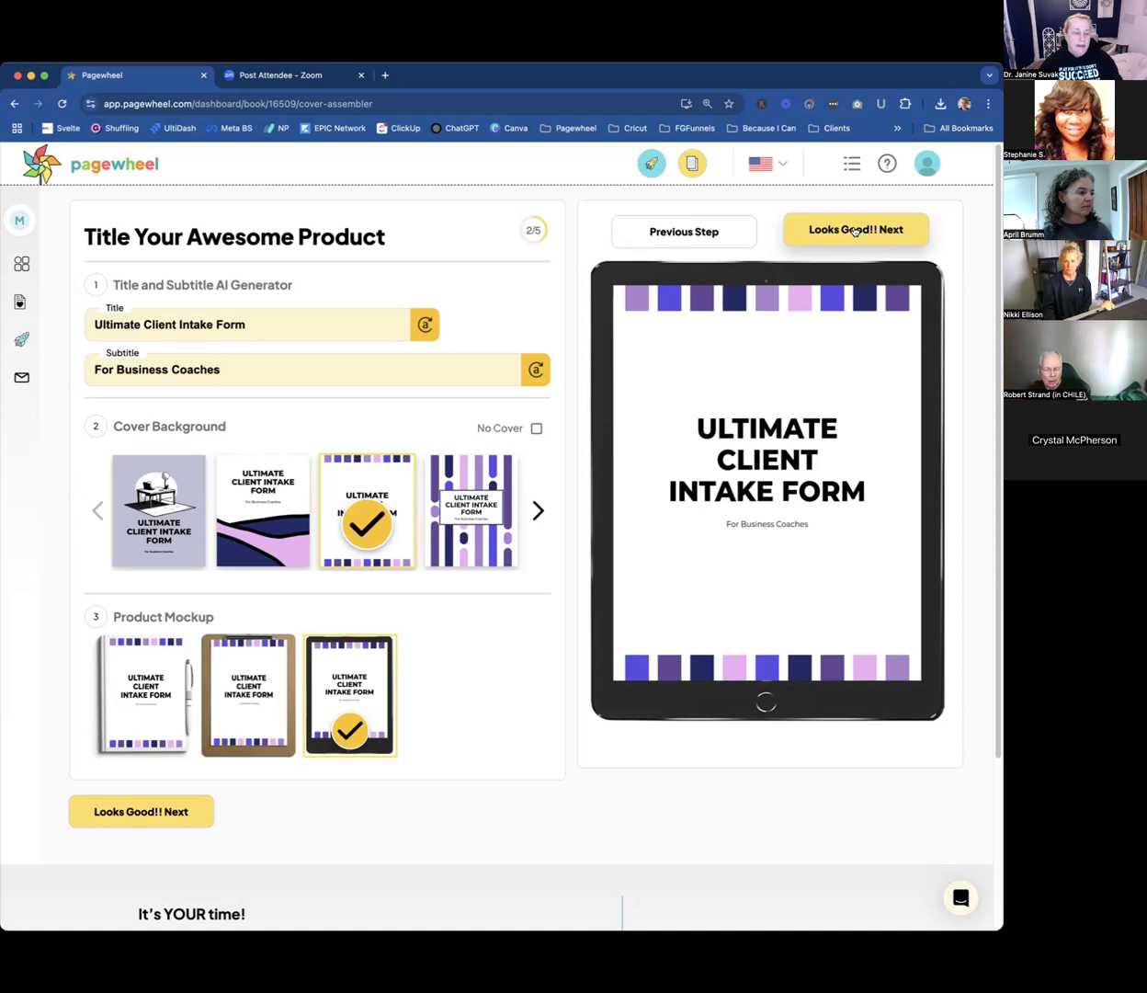
Accept the title and cover to continue to the page editor, and look over the first intake form page.
left_click(854, 230)
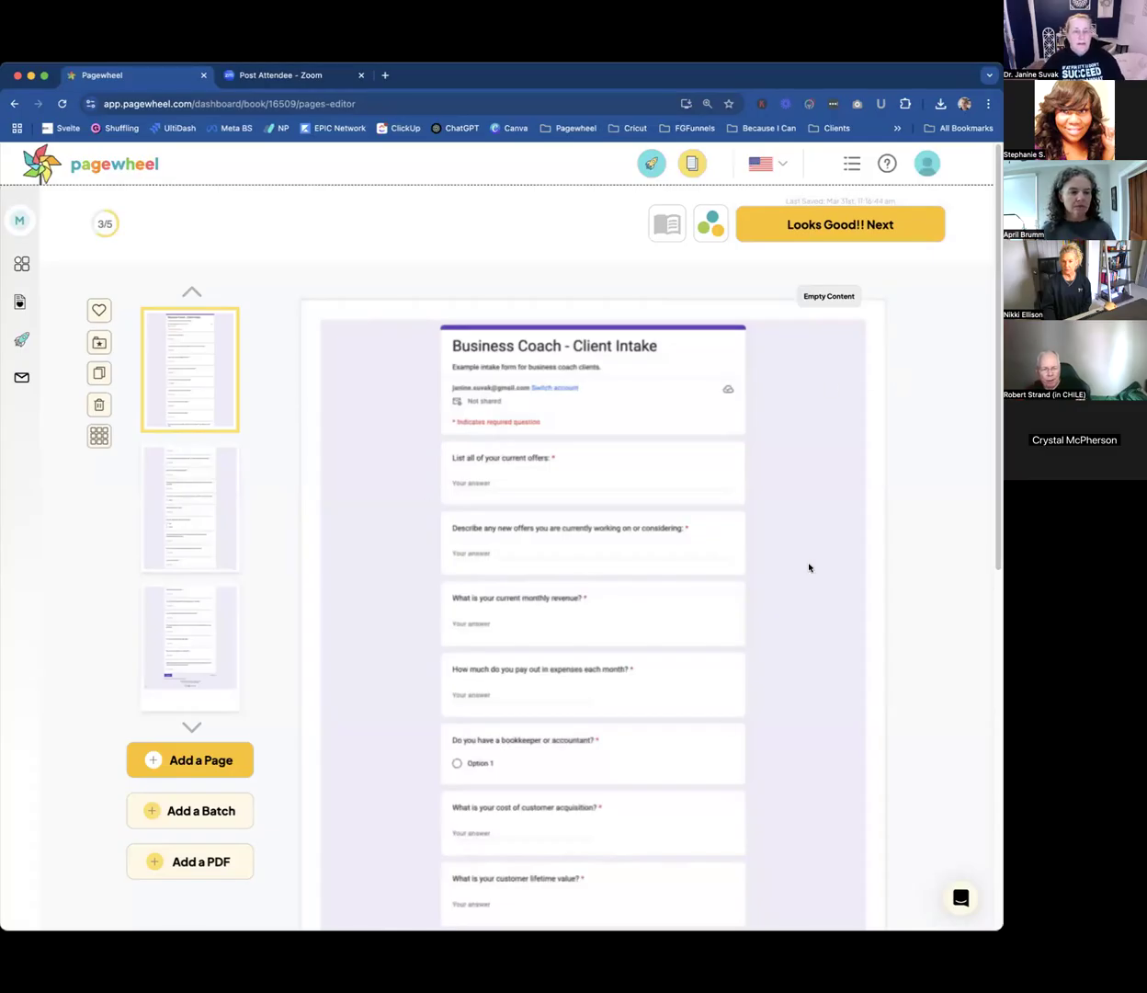
scroll(746, 611, "down", 3)
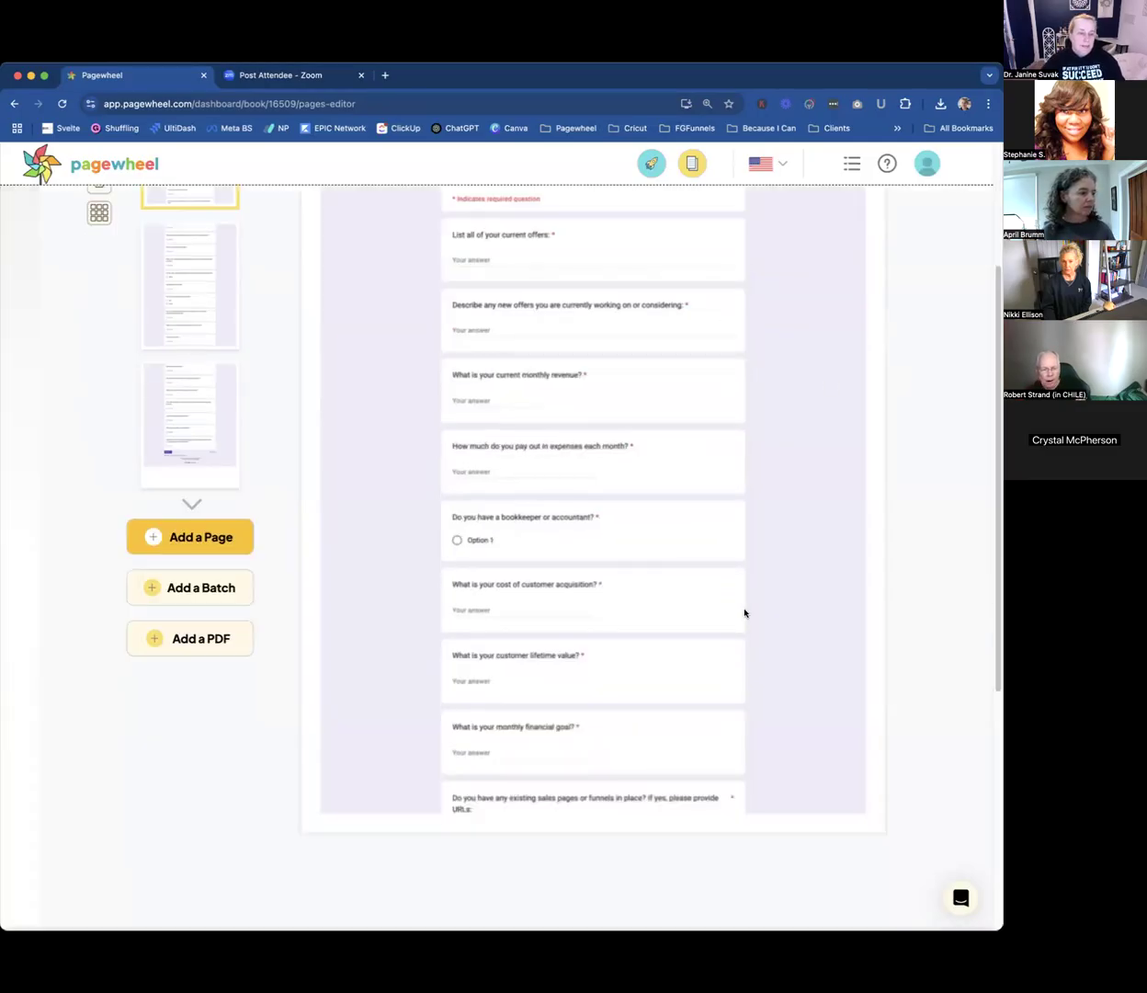
scroll(589, 479, "up", 3)
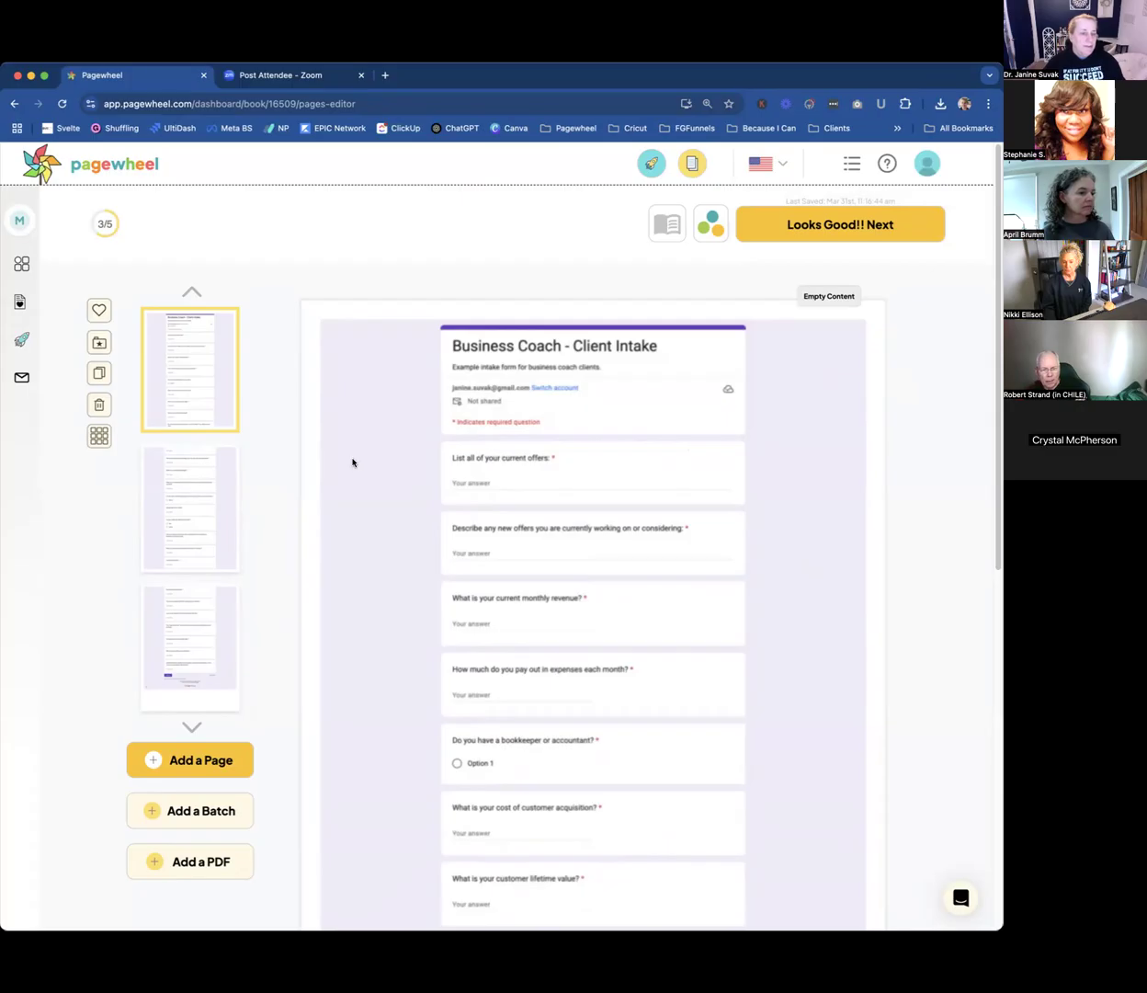
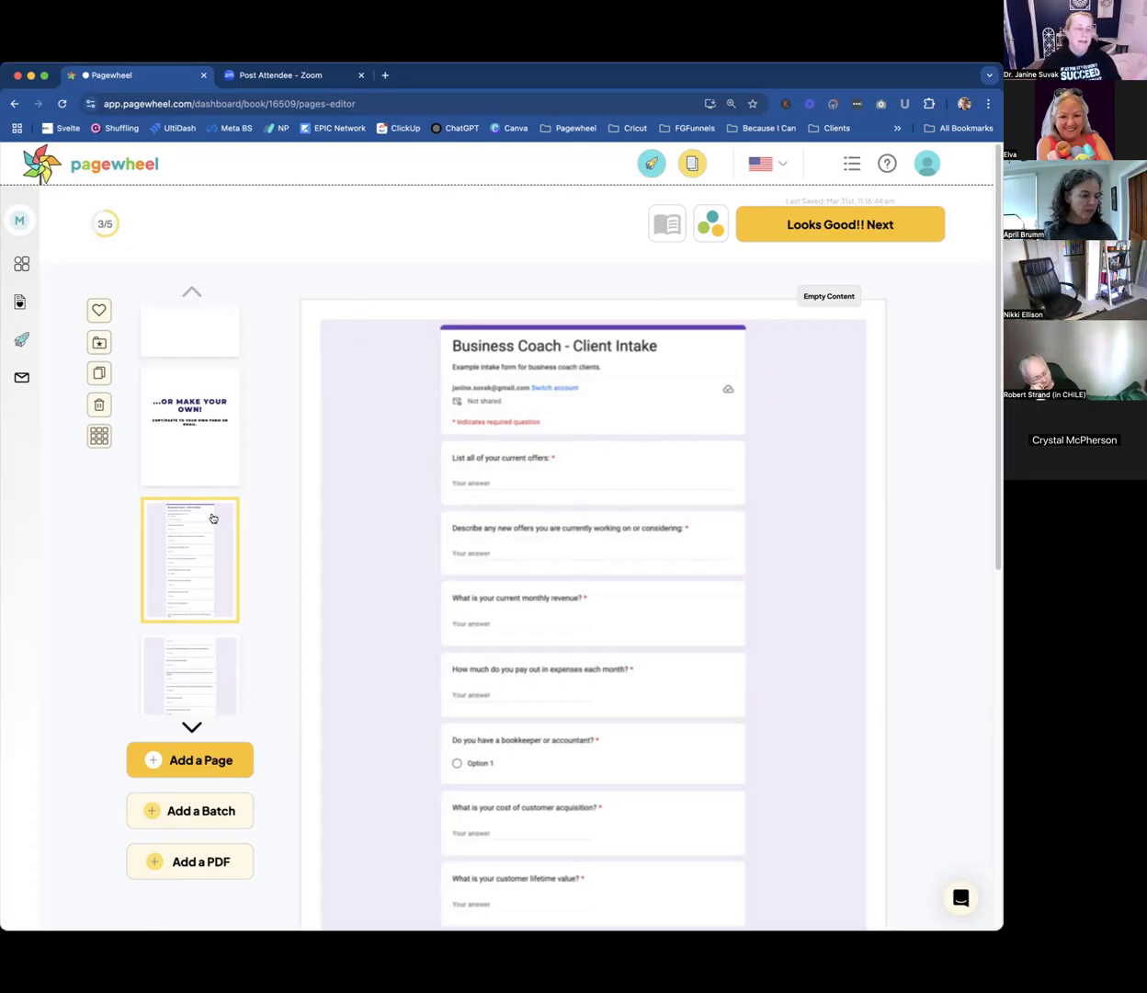
Delete the "Unit 1" page that follows the intake form pages.
scroll(595, 539, "down", 5)
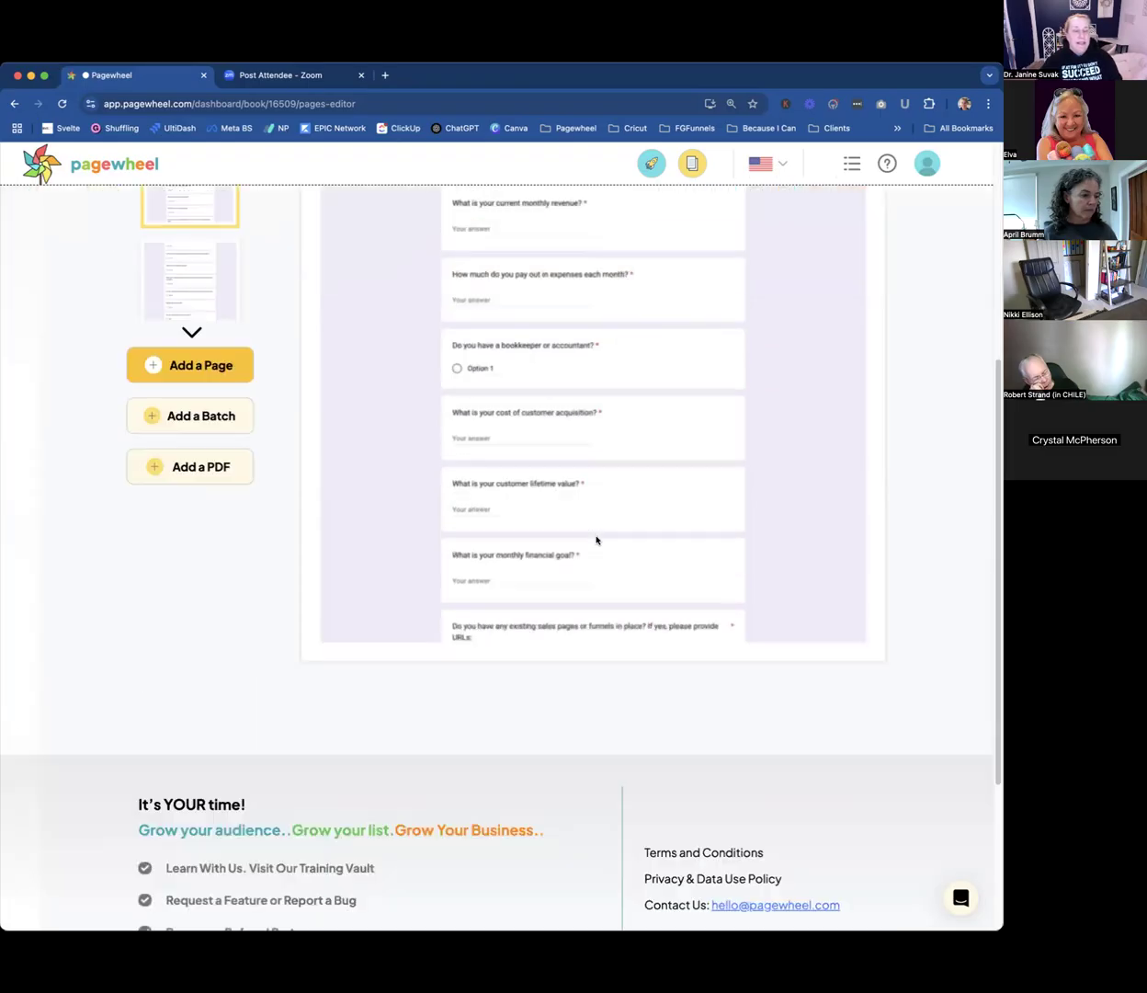
scroll(588, 533, "up", 4)
scroll(215, 531, "down", 3)
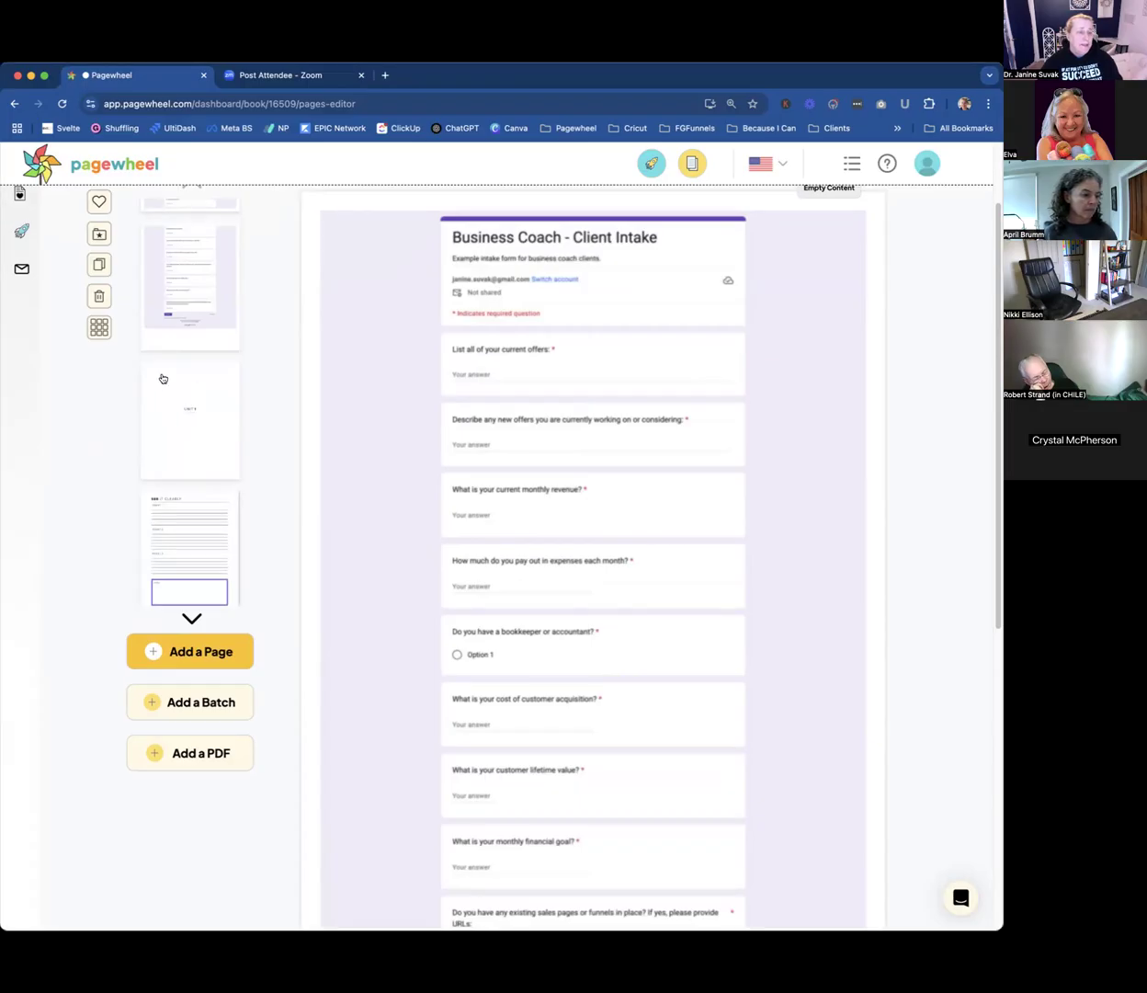
left_click(188, 422)
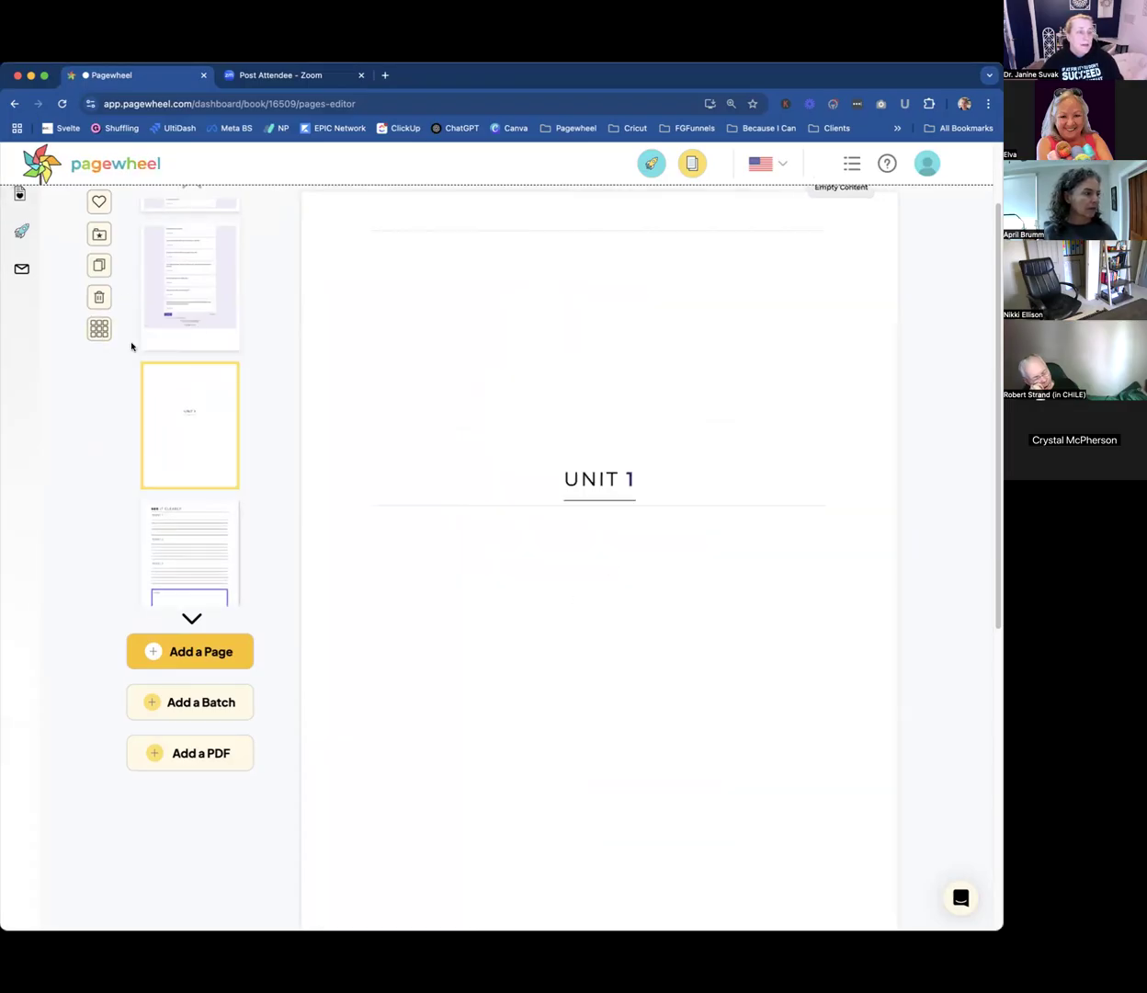
left_click(98, 298)
left_click(596, 558)
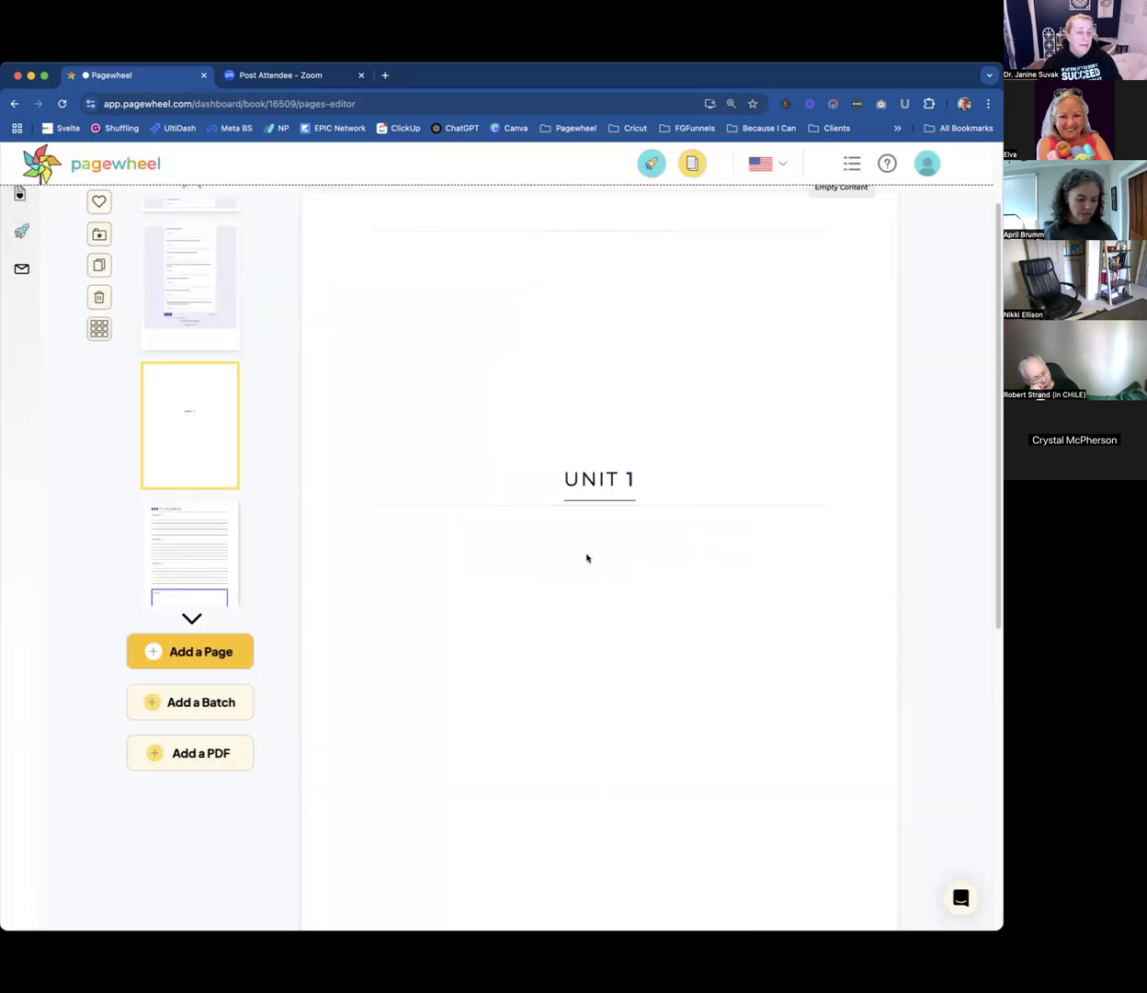
Delete the "Definitions & Notes" and "Doodles & Notes" pages from the end of the product.
scroll(207, 546, "down", 5)
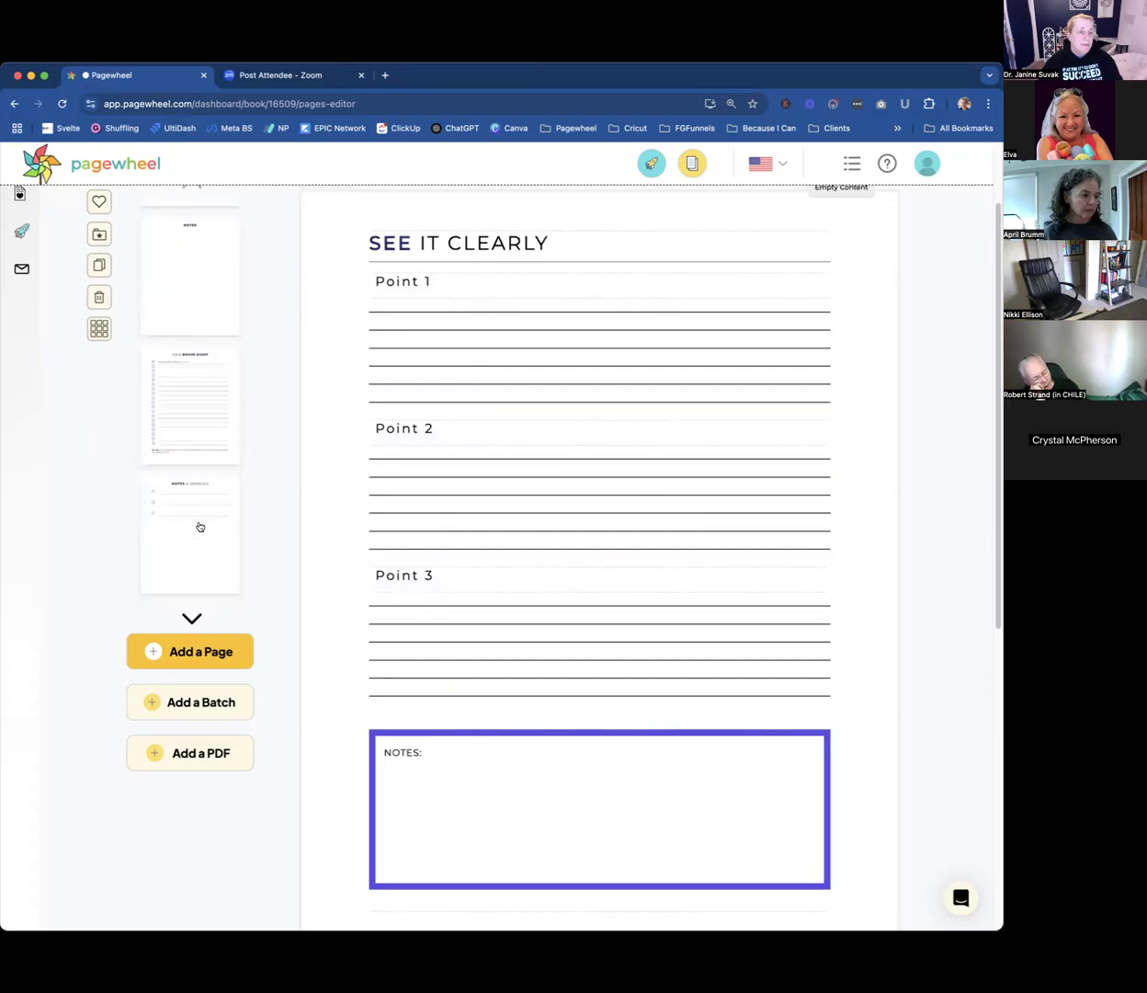
left_click(195, 523)
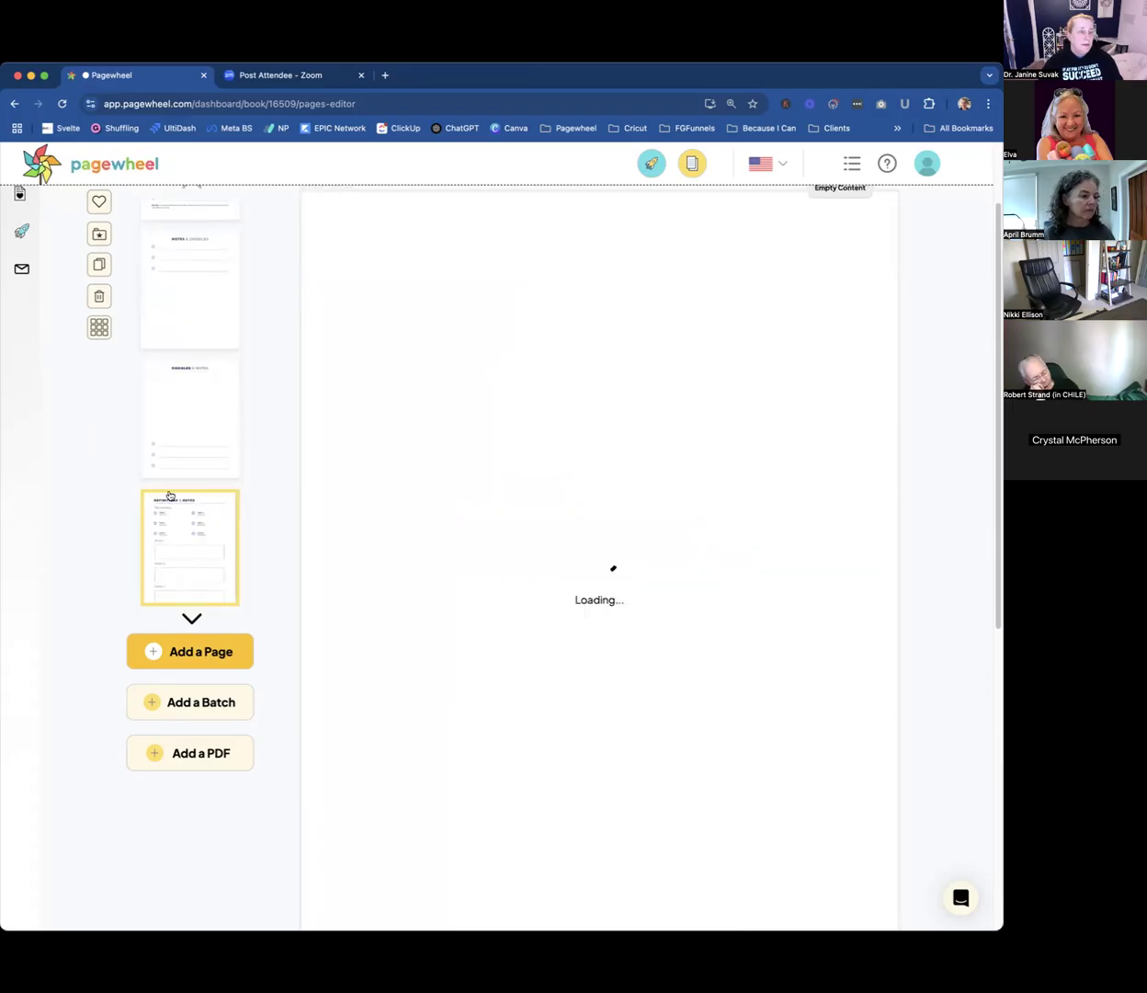
left_click(98, 297)
left_click(607, 558)
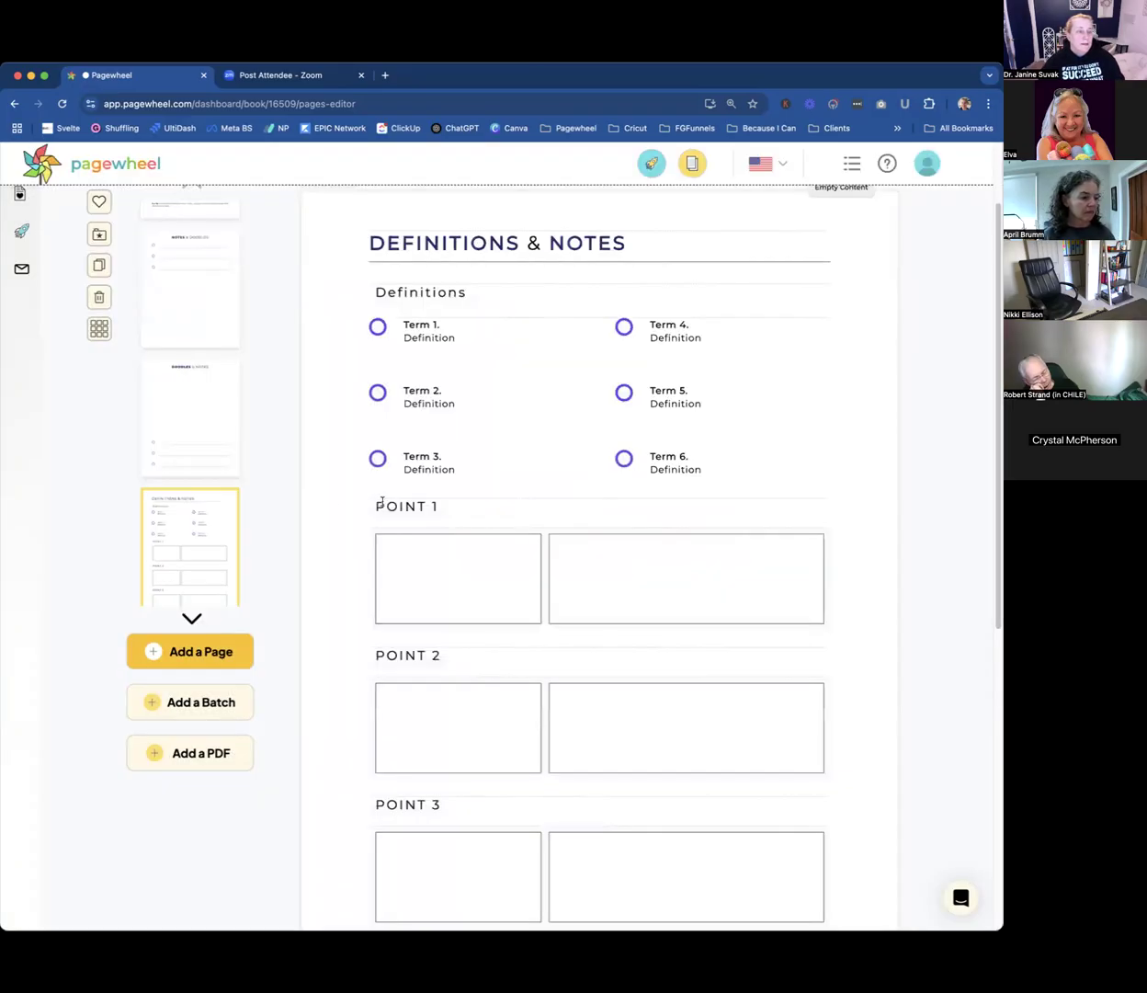
left_click(174, 521)
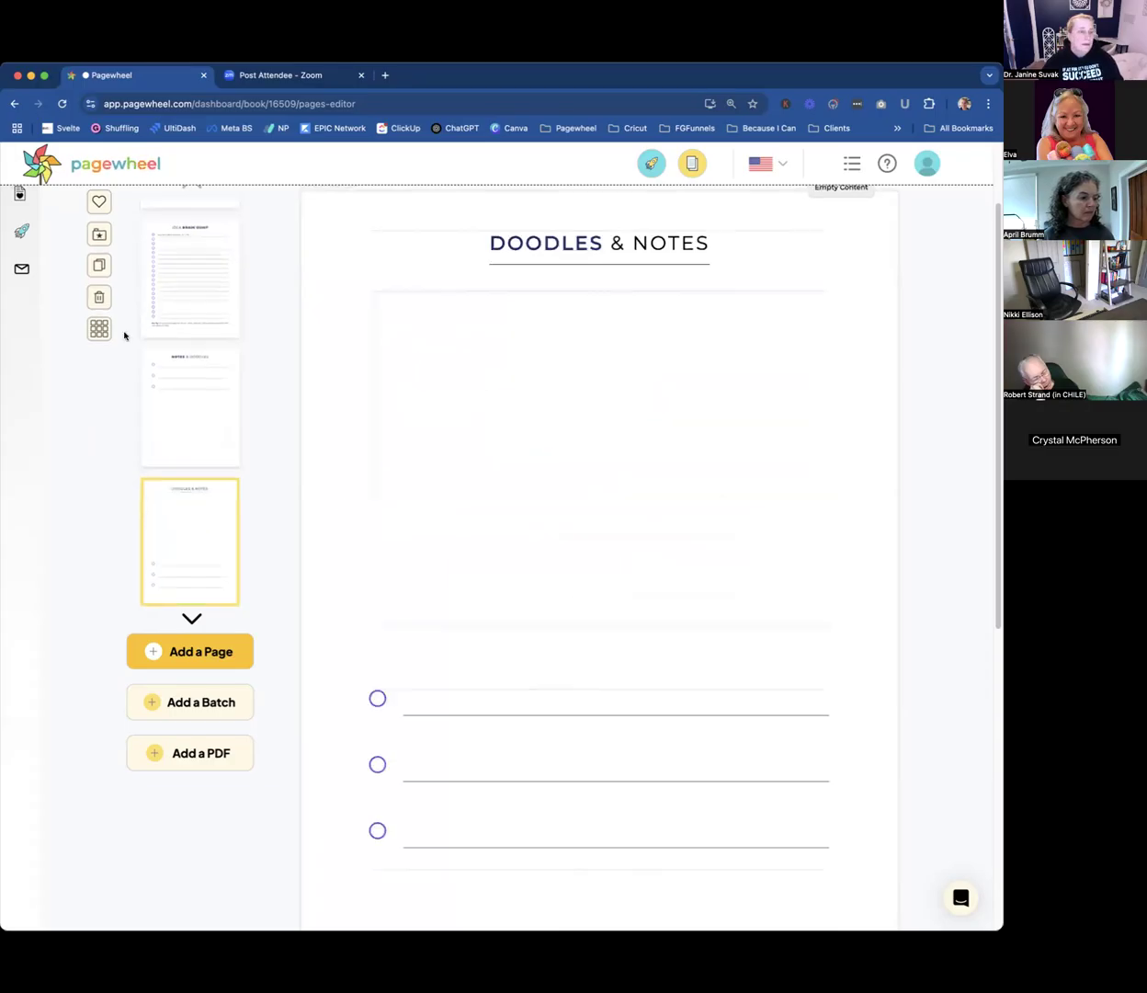
left_click(99, 297)
left_click(633, 573)
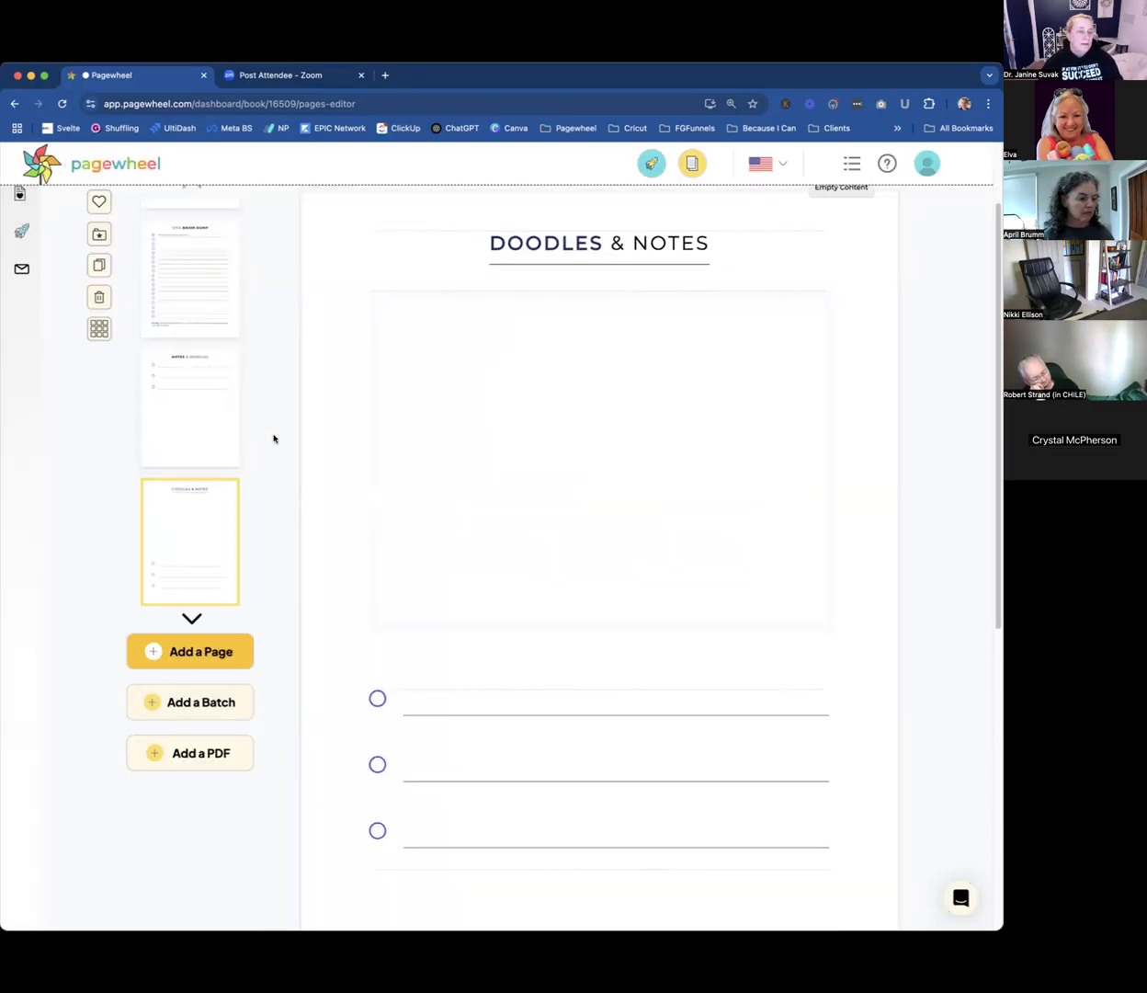
Delete the "Notes & Doodles" and "Idea Brain Dump" pages.
left_click(188, 520)
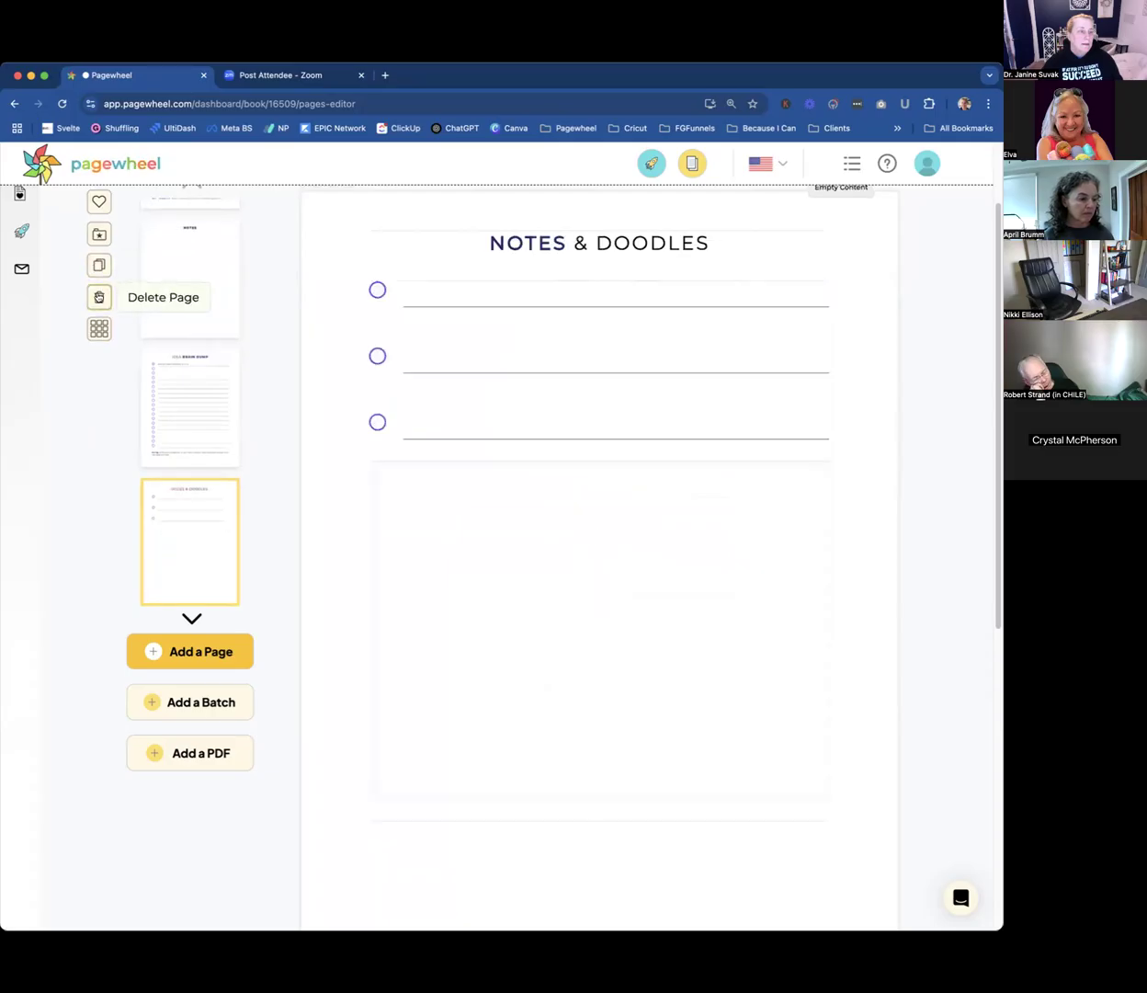
left_click(99, 297)
left_click(628, 559)
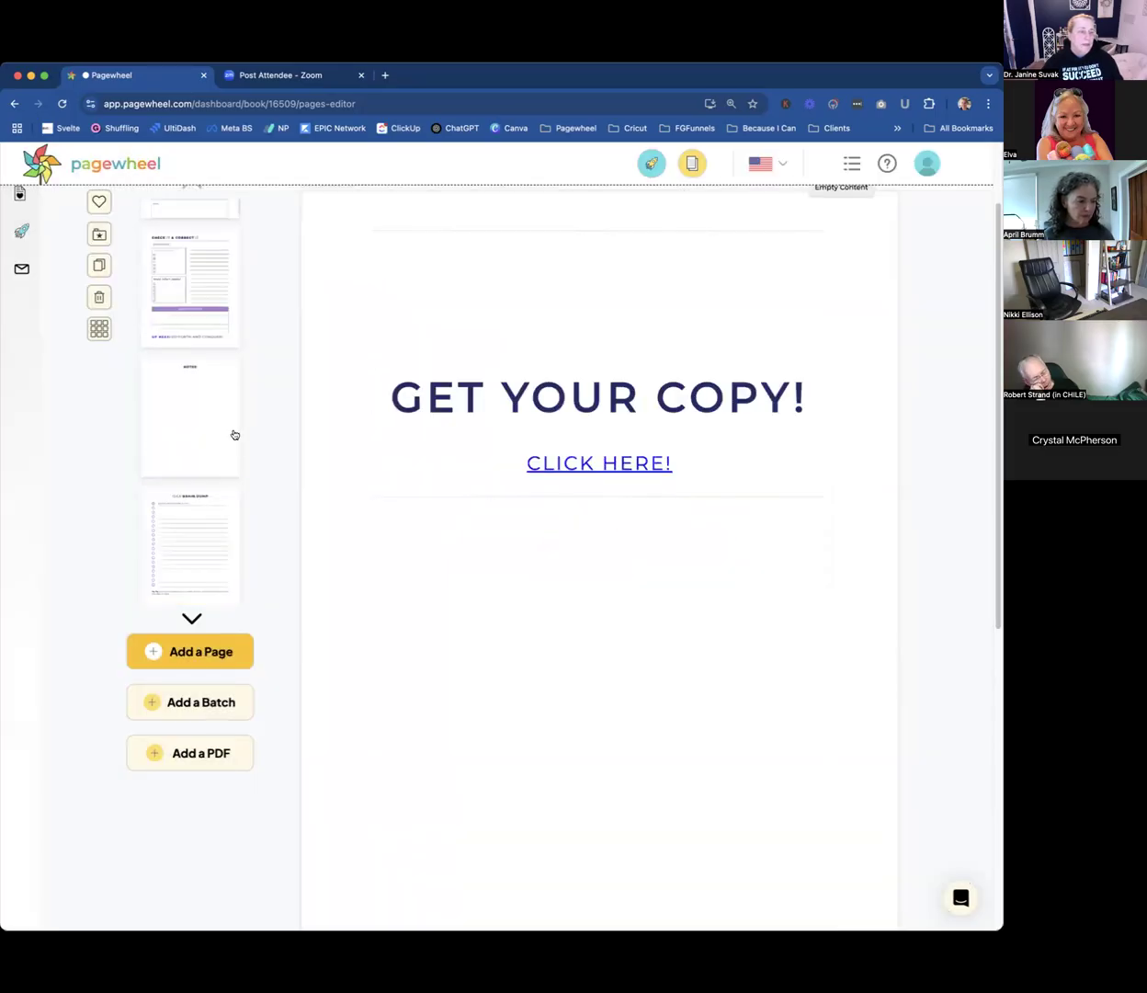
left_click(206, 520)
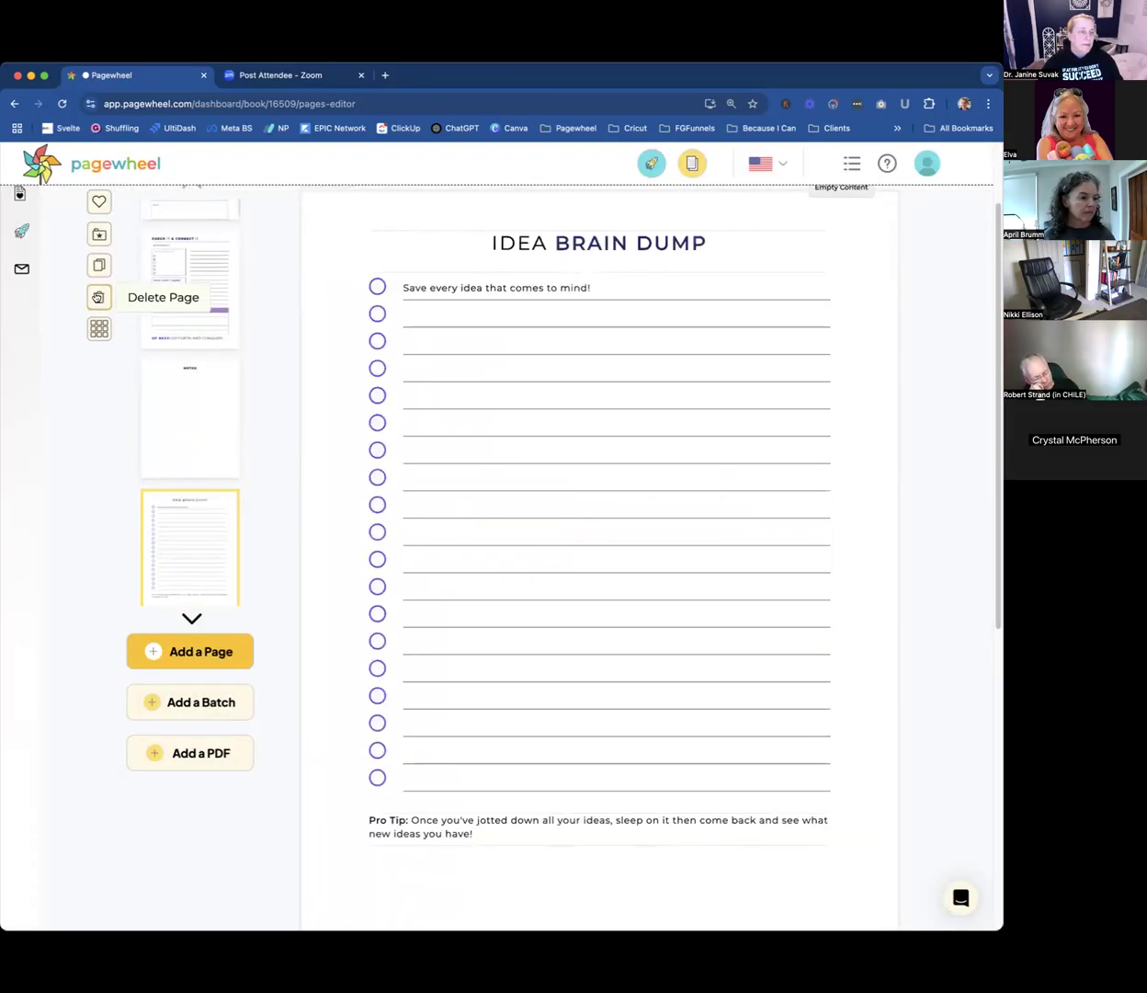
left_click(98, 297)
left_click(636, 569)
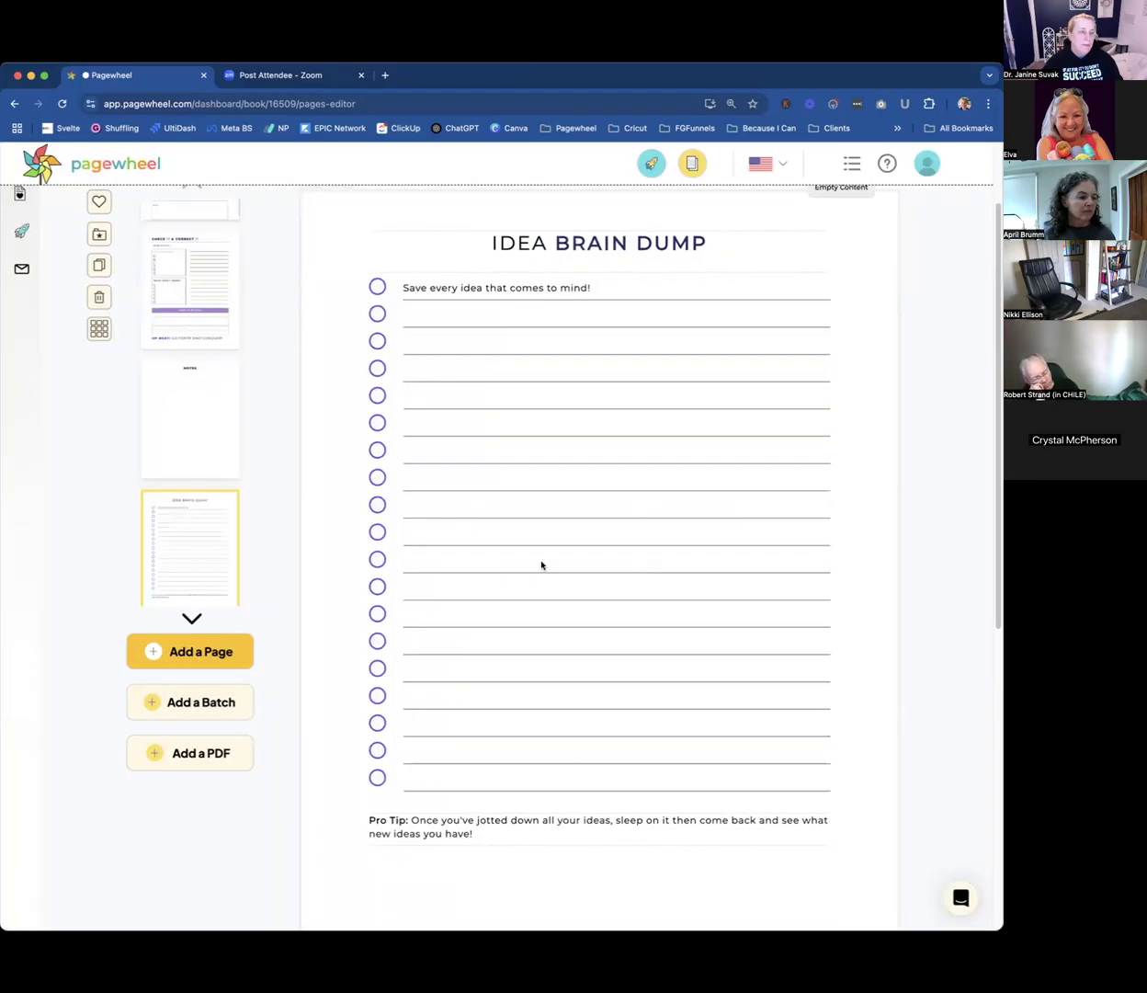
Delete the blank "Notes" page and the "Check It & Correct It" page.
left_click(184, 539)
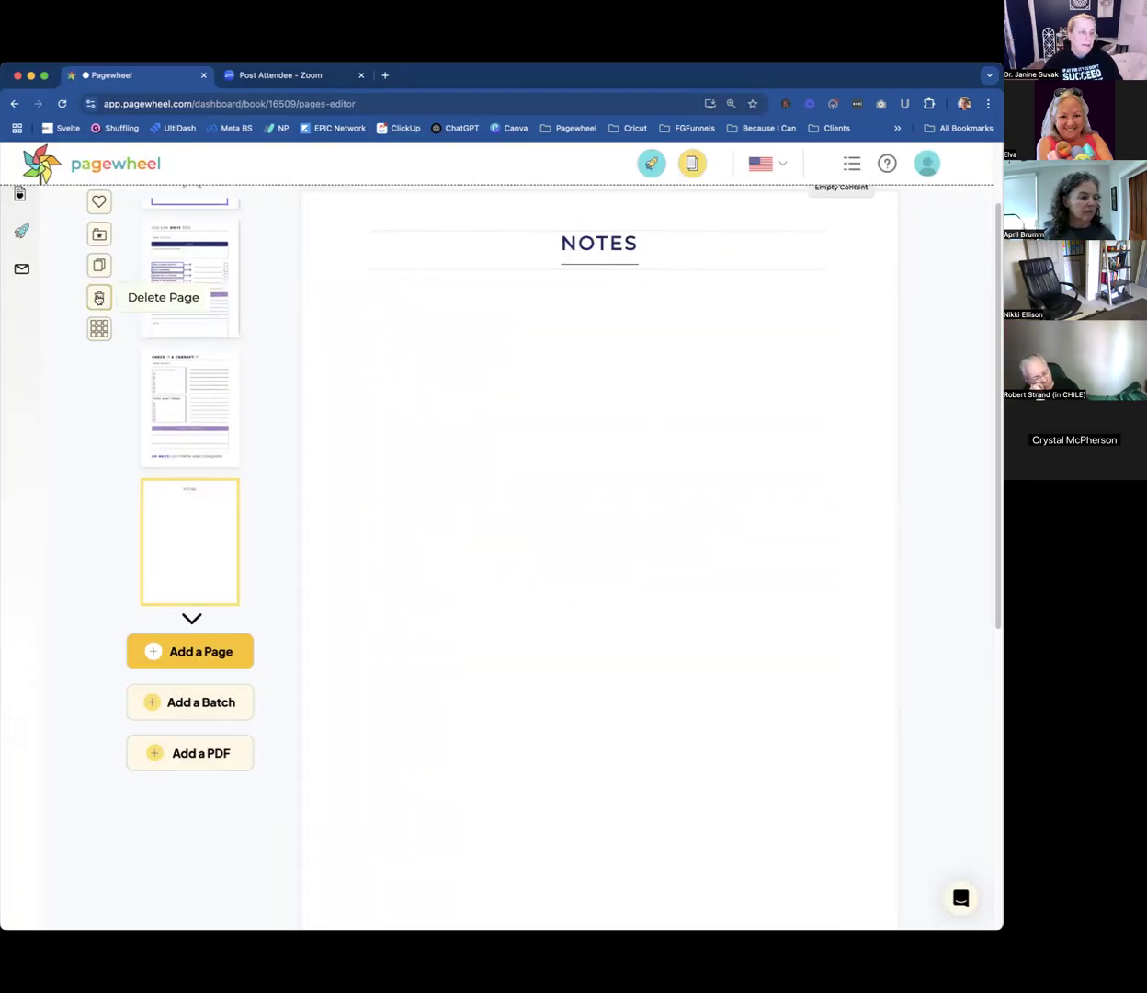
left_click(99, 297)
left_click(618, 553)
left_click(210, 529)
left_click(99, 297)
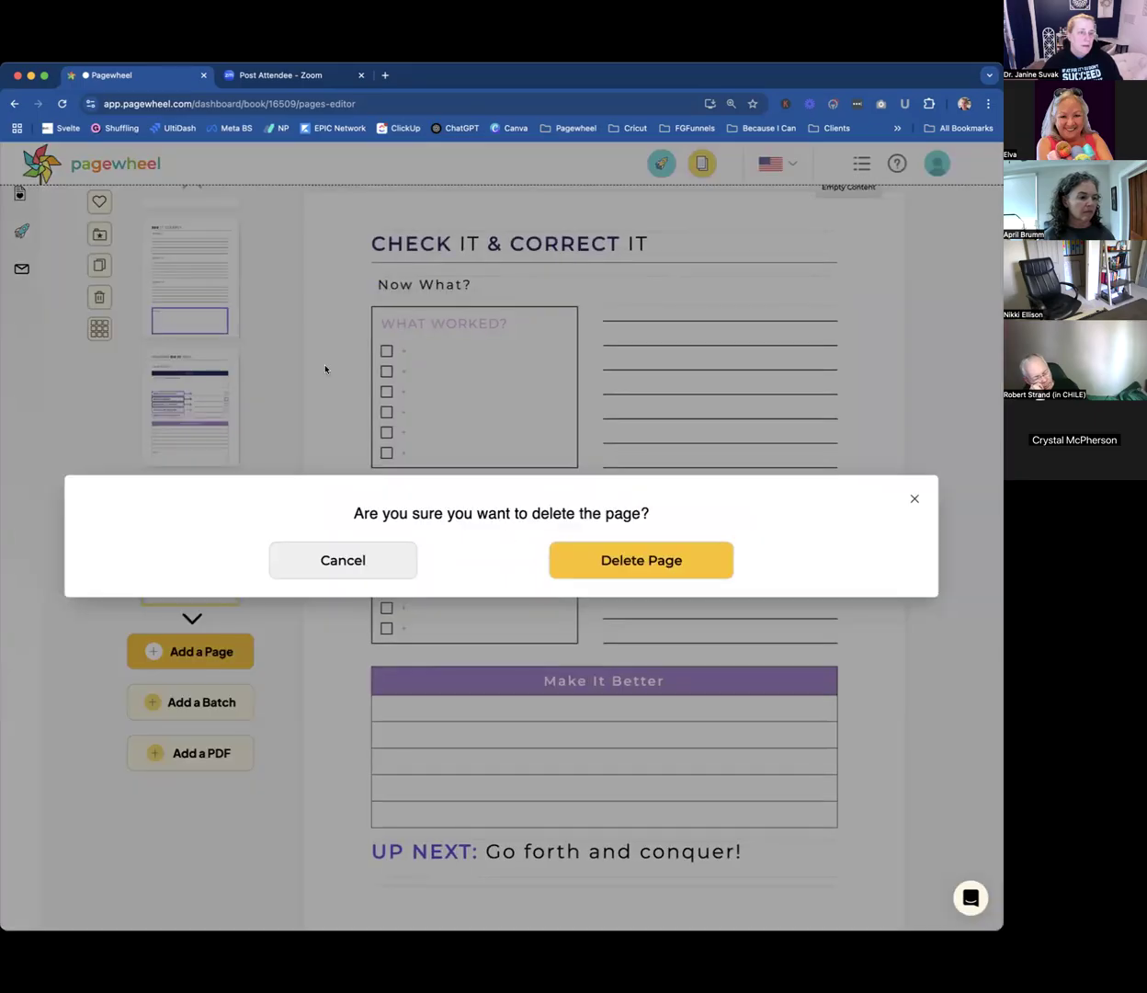
left_click(636, 552)
Delete the "You Can Do It Too!" and "See It Clearly" pages, leaving the intake form pages last.
left_click(188, 525)
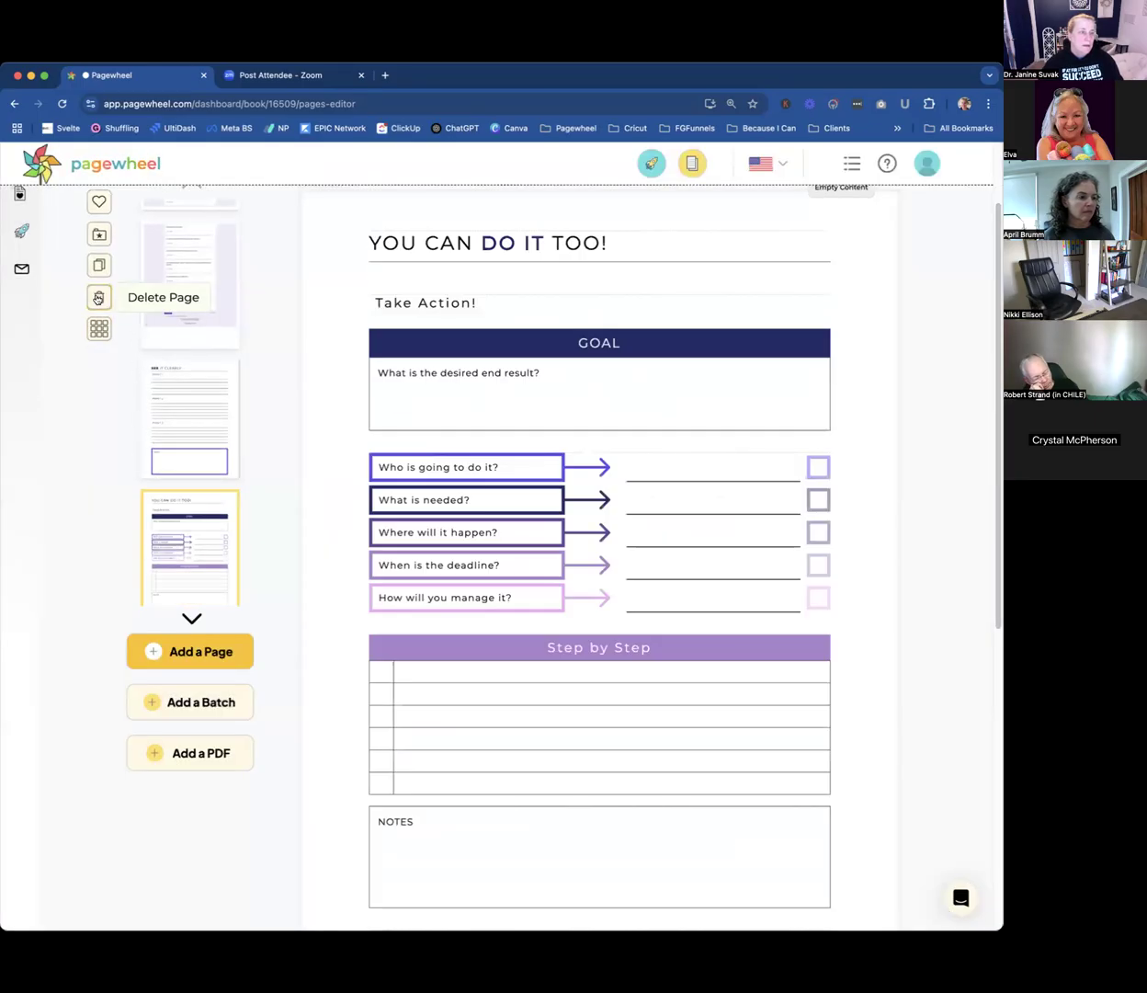
left_click(99, 297)
left_click(616, 563)
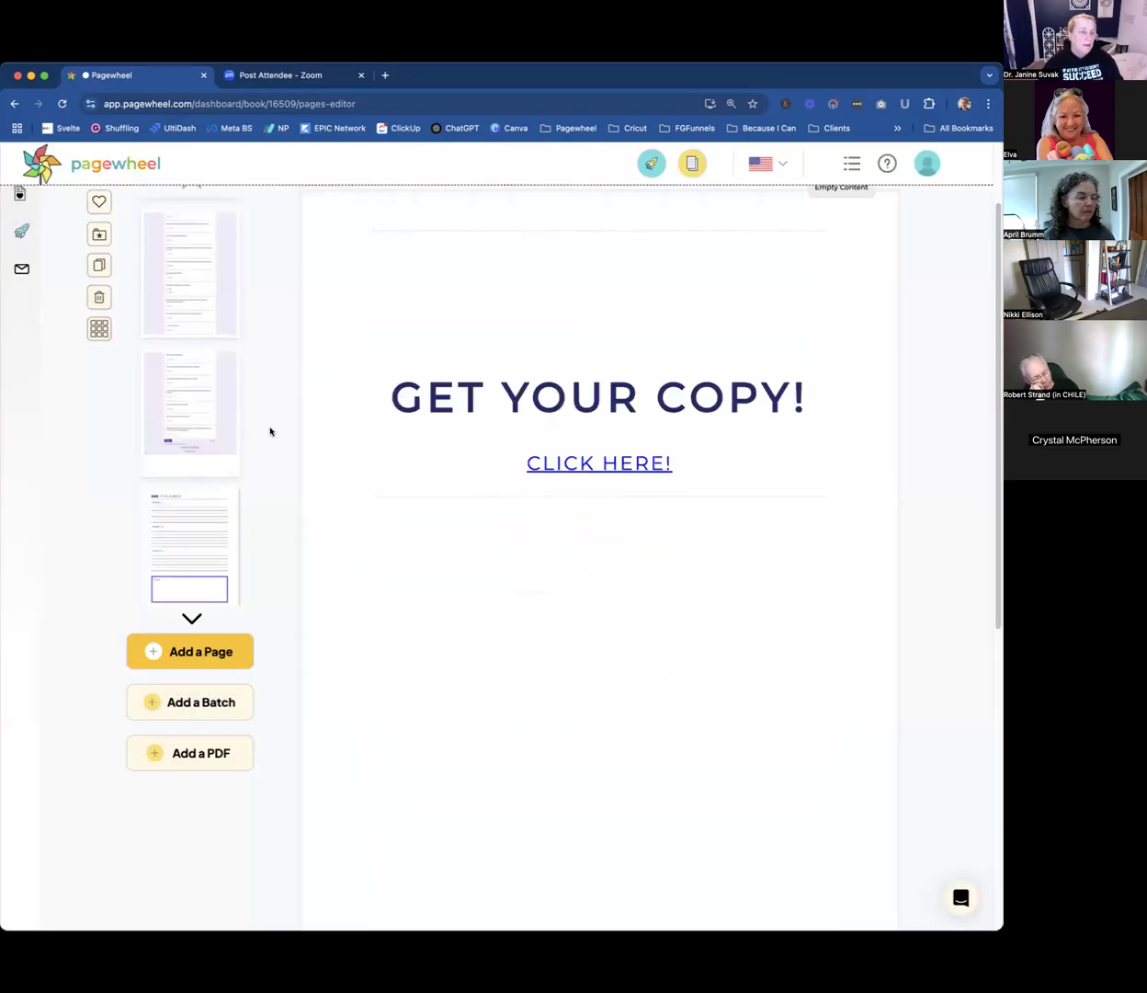
left_click(201, 540)
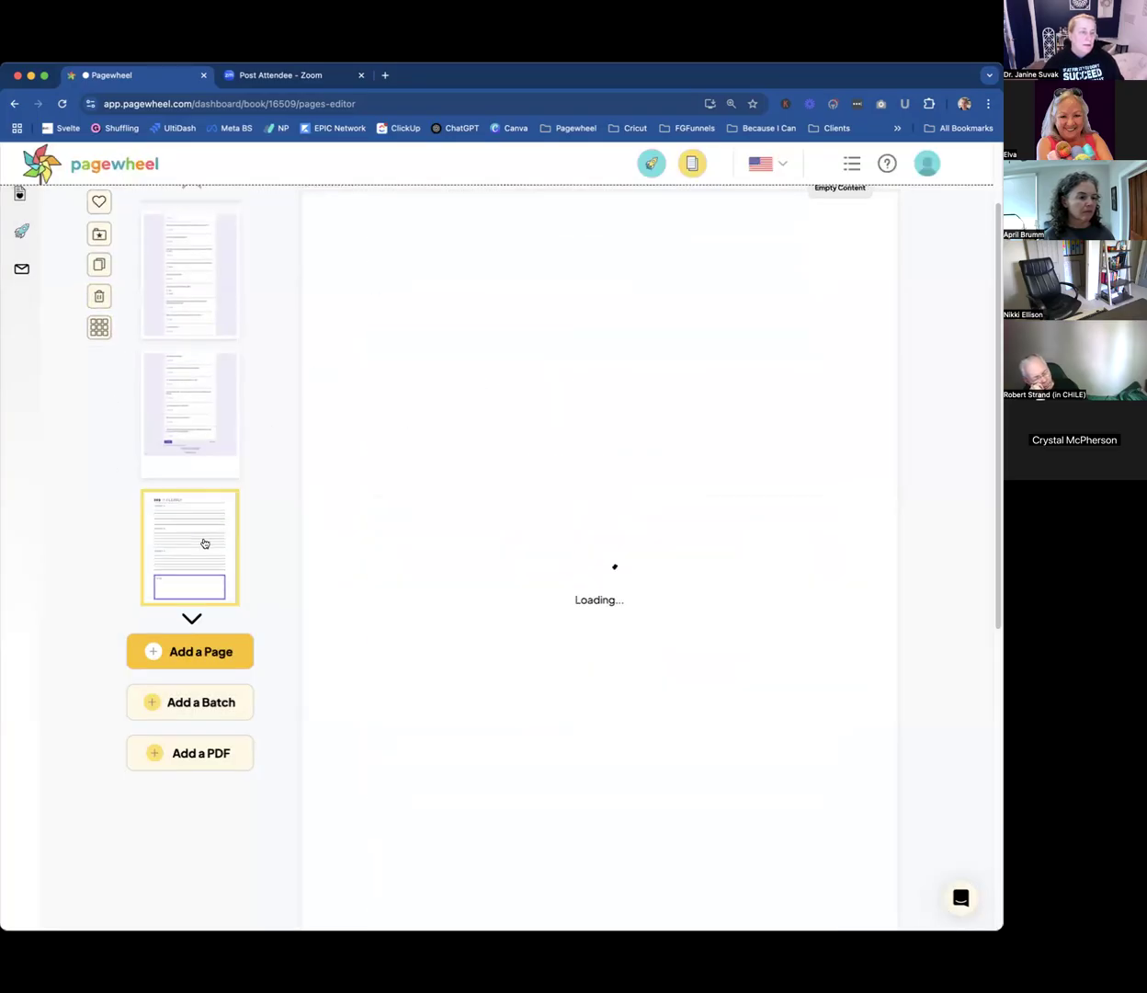
left_click(98, 297)
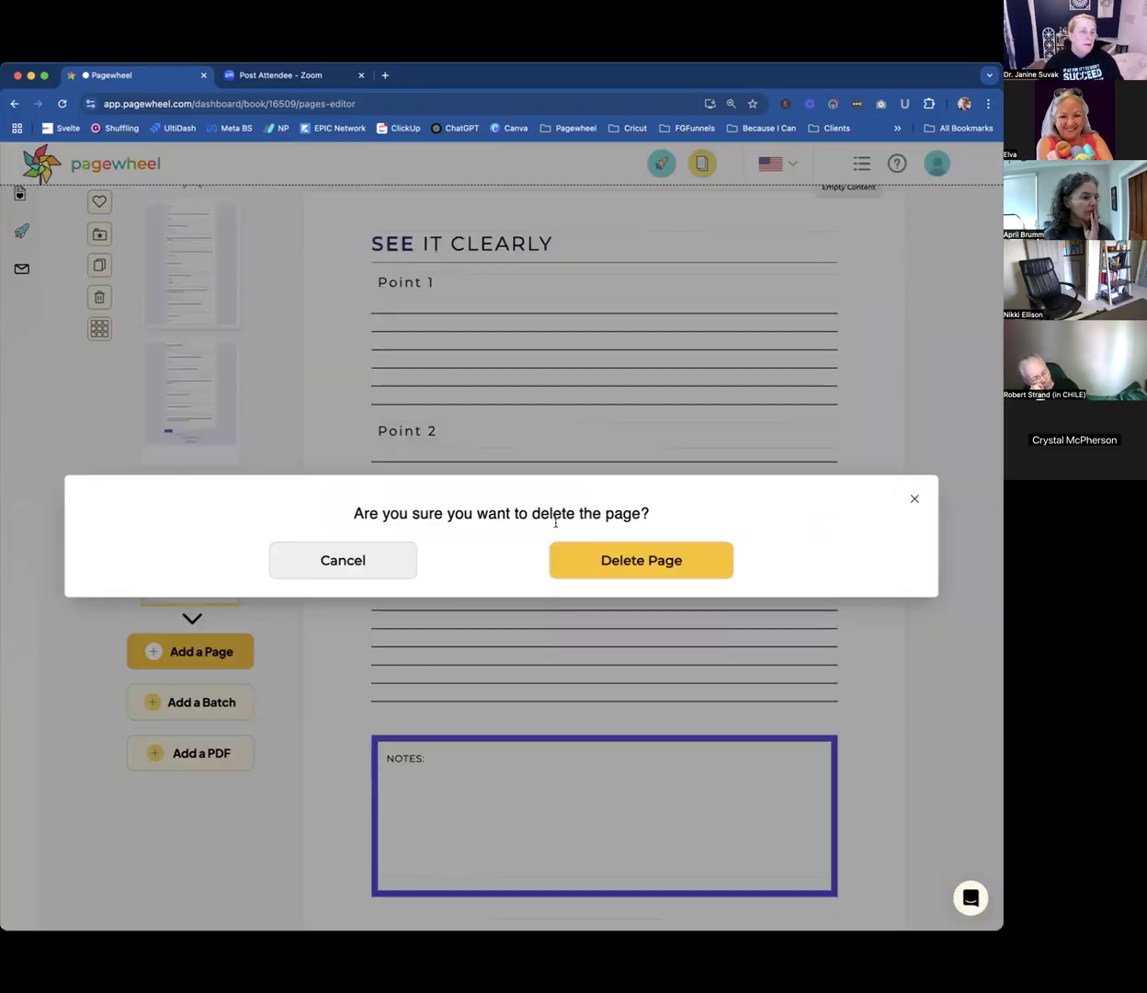
left_click(621, 562)
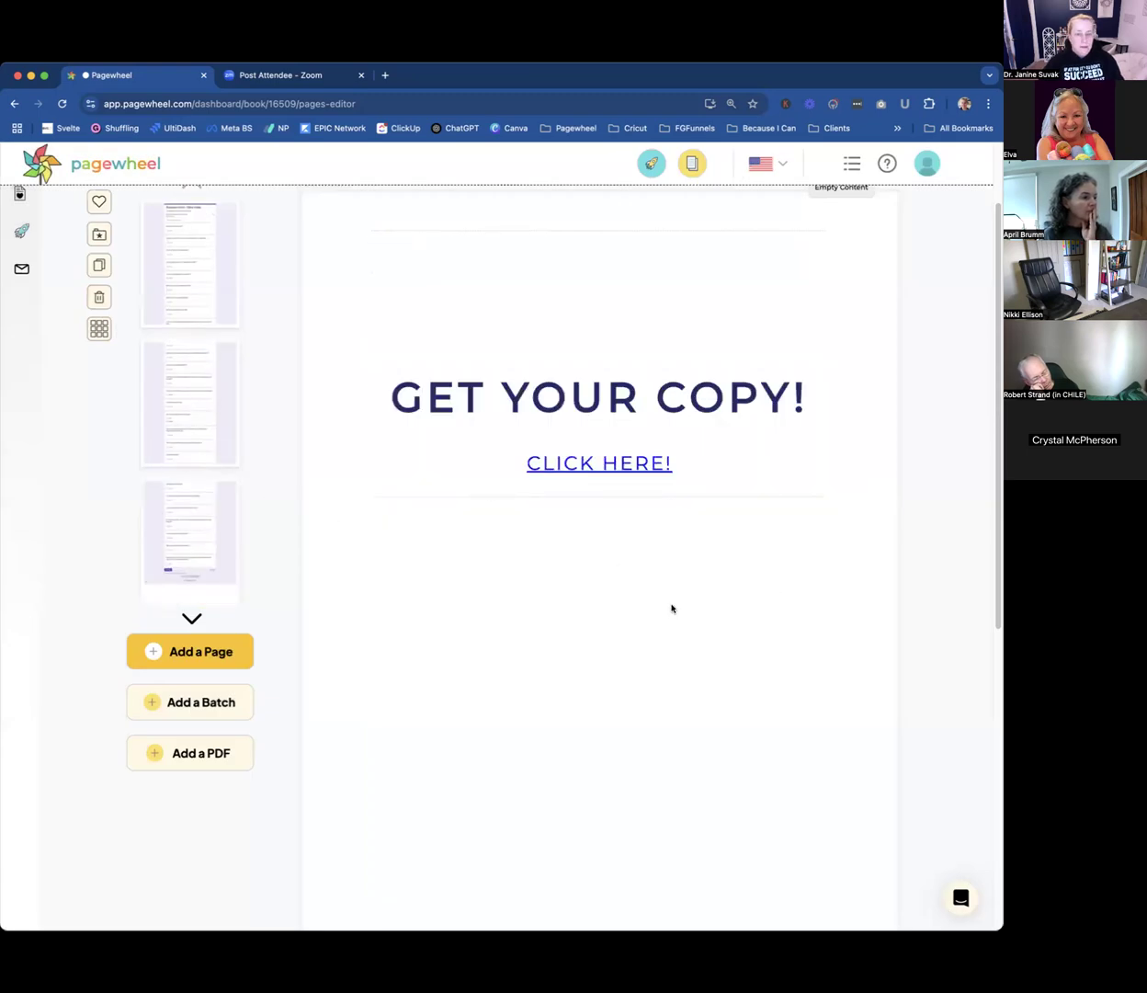
Search the page batches for "survey" and add the Smart Survey batch to the product.
scroll(206, 473, "up", 2)
scroll(206, 474, "up", 1)
scroll(206, 476, "down", 3)
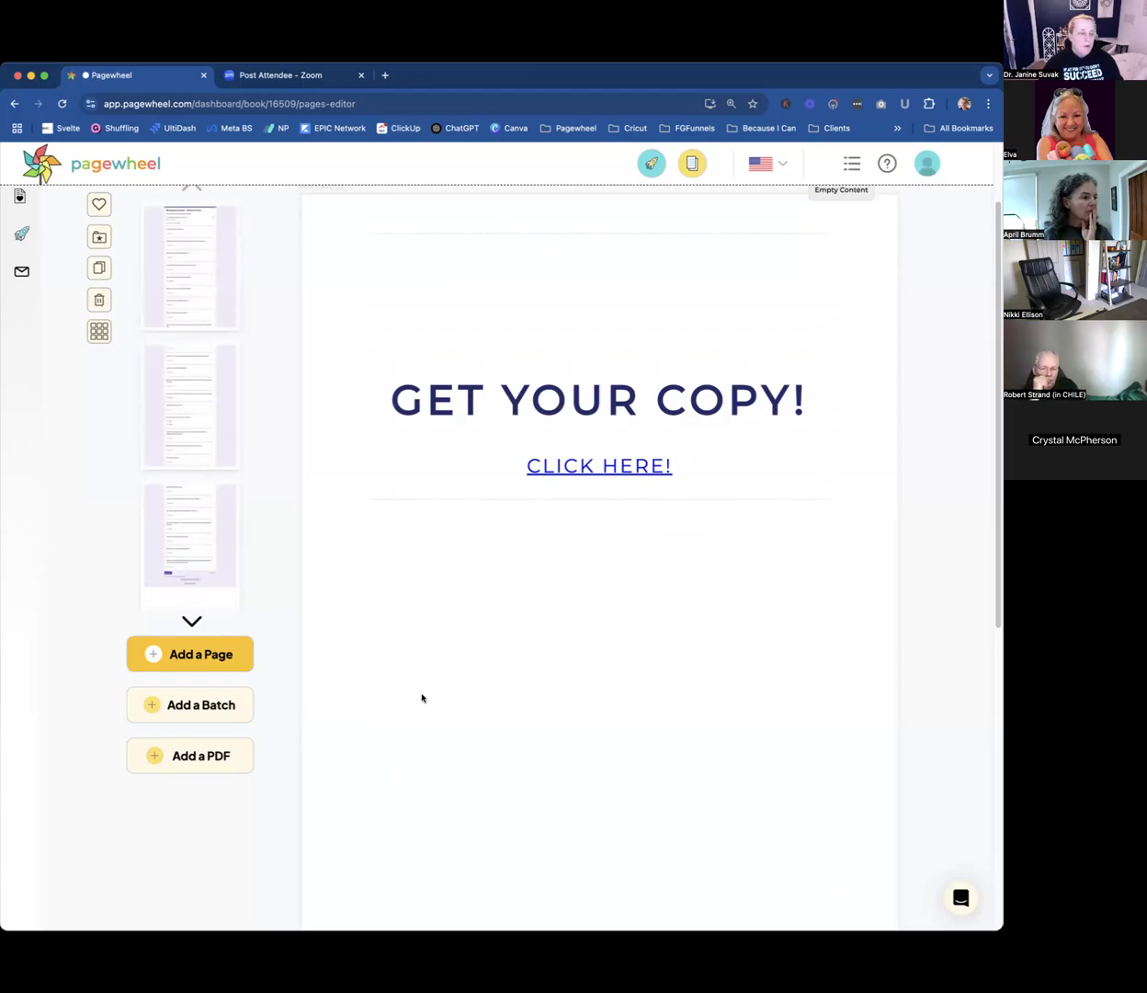
left_click(198, 704)
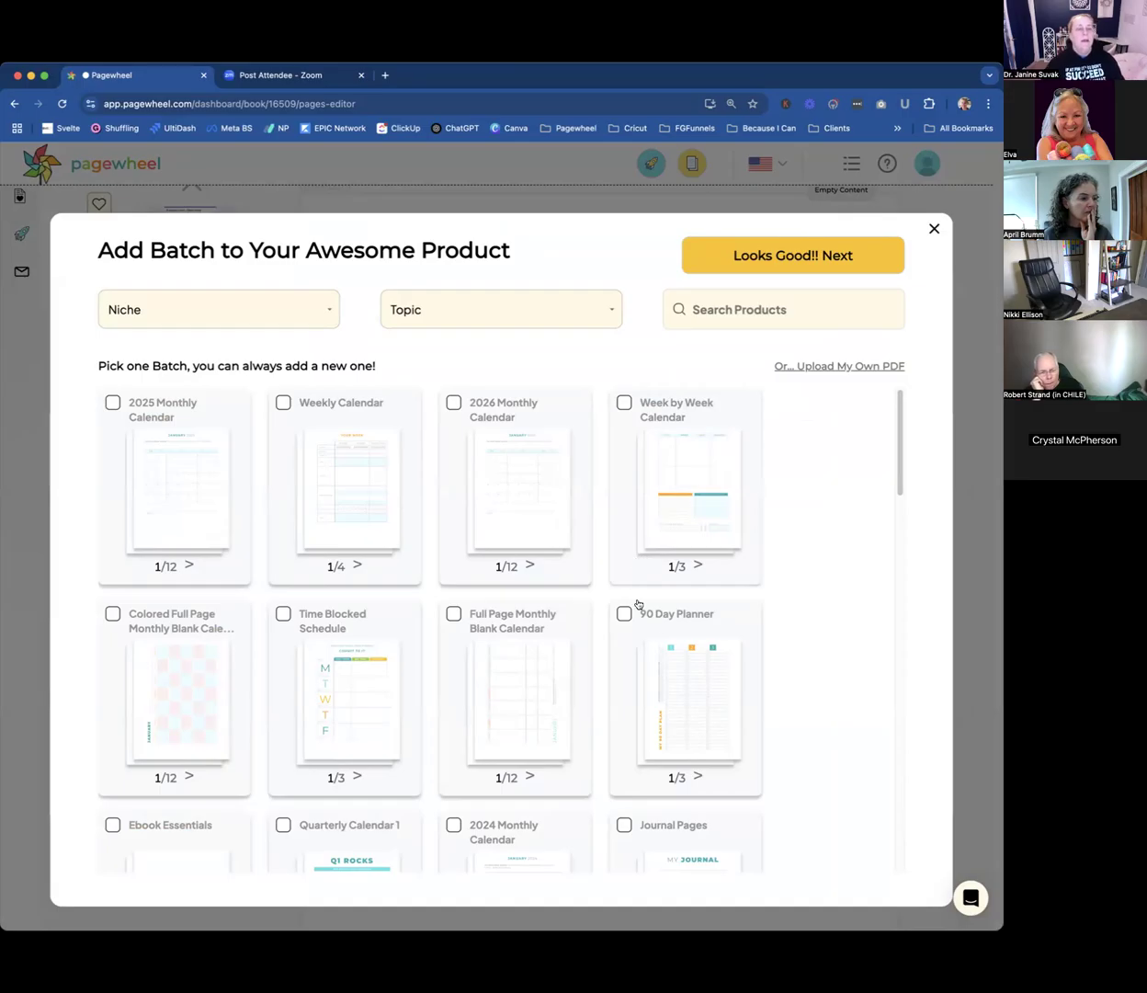
left_click(715, 310)
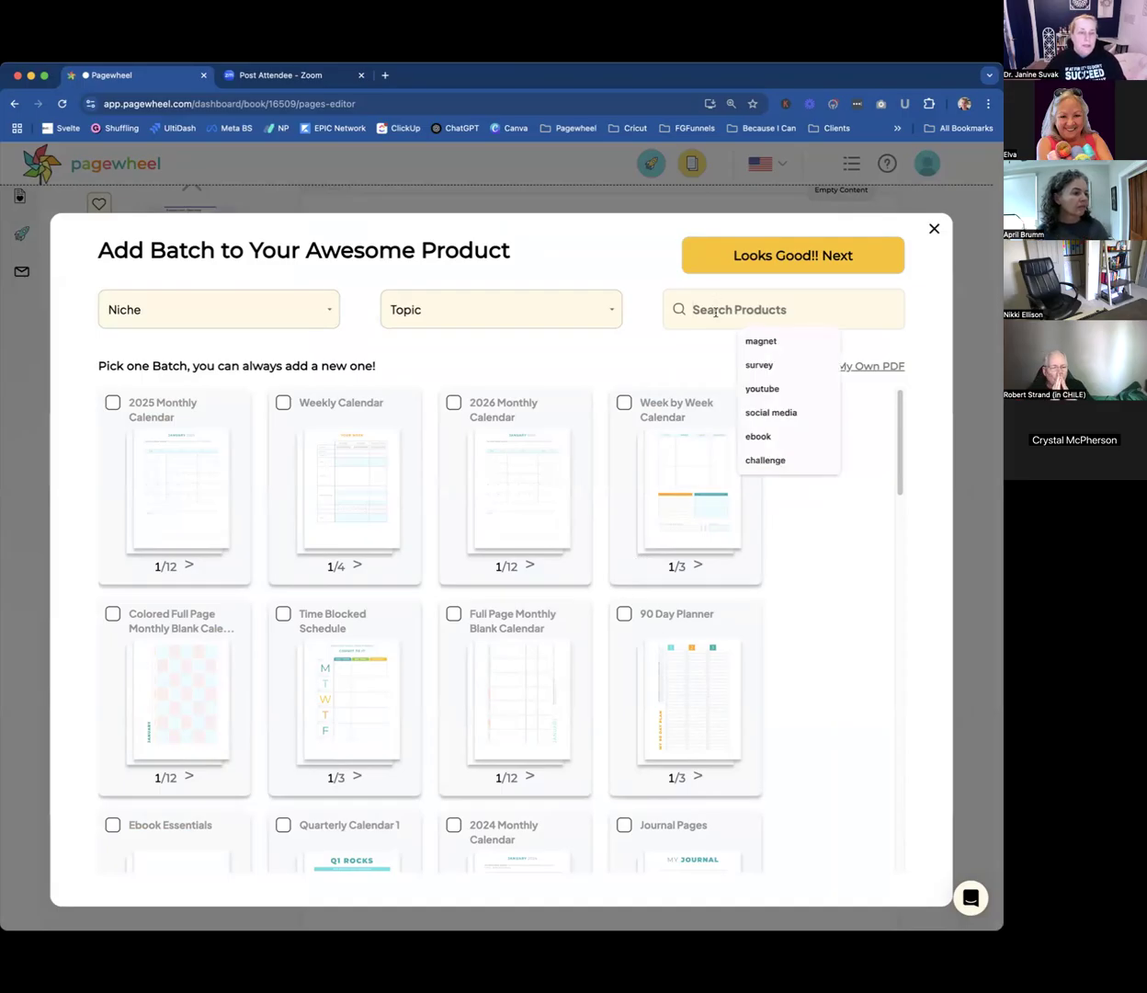
type("survey")
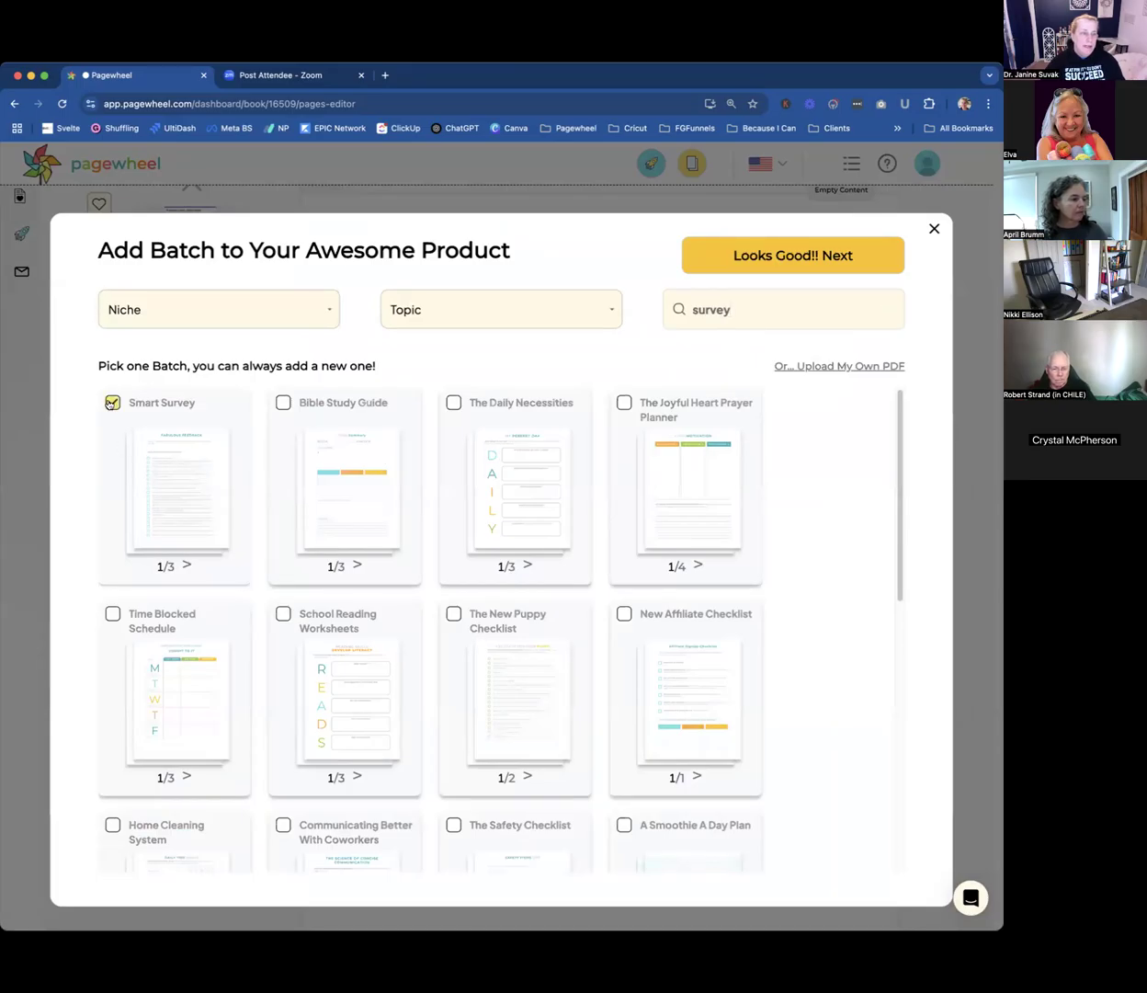
left_click(165, 480)
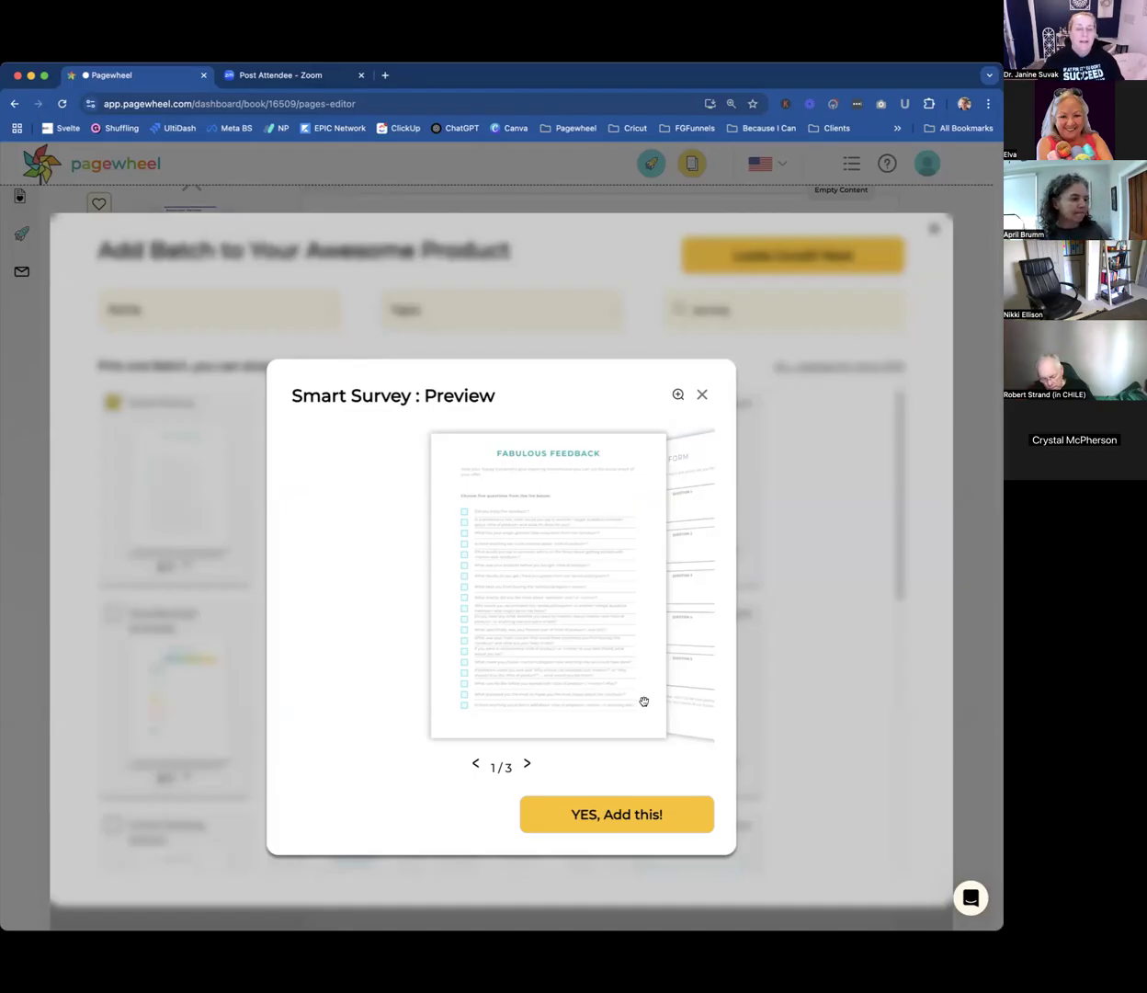
left_click(609, 810)
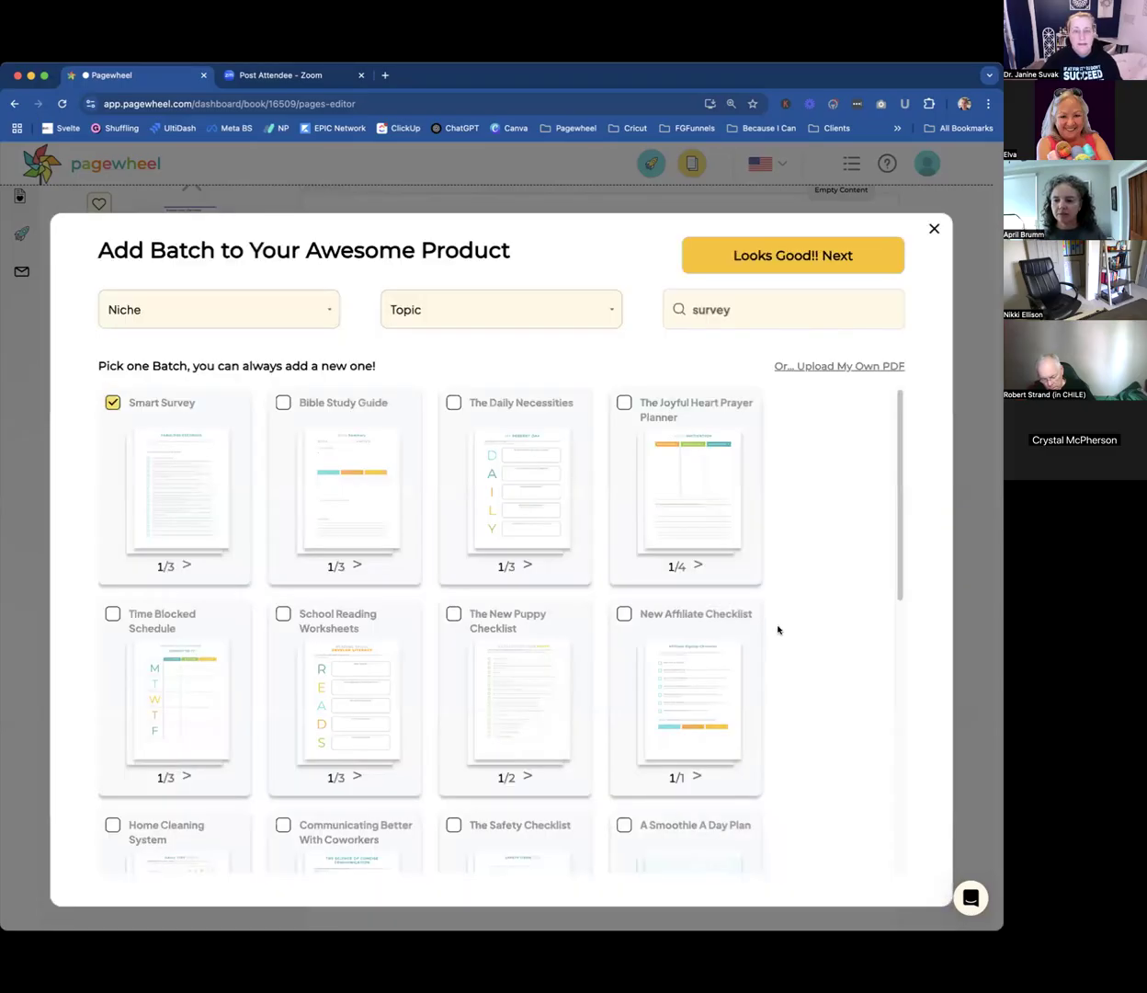
left_click(795, 257)
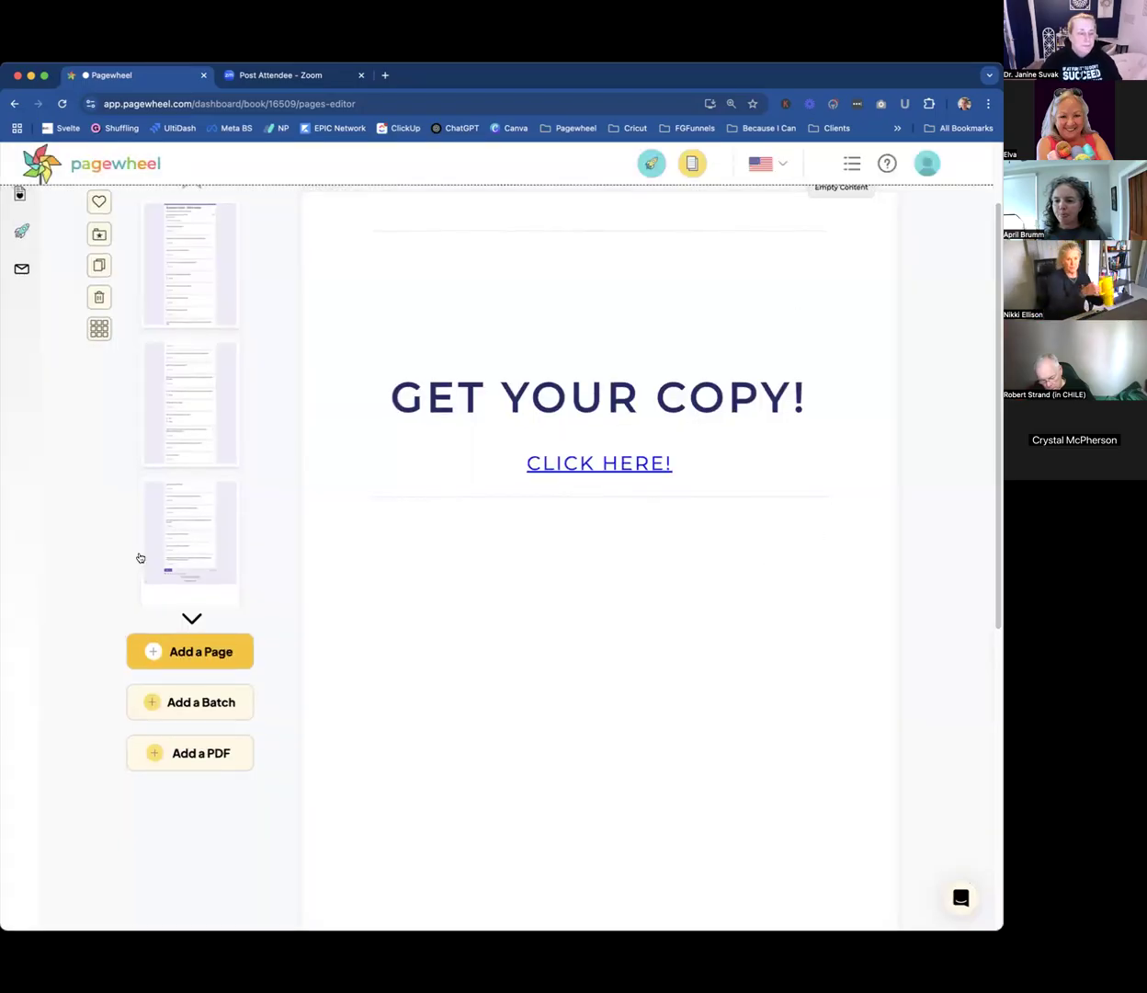
Look through the added survey pages: Fabulous Feedback, Final Form and Testimonial Outreach.
scroll(184, 457, "down", 4)
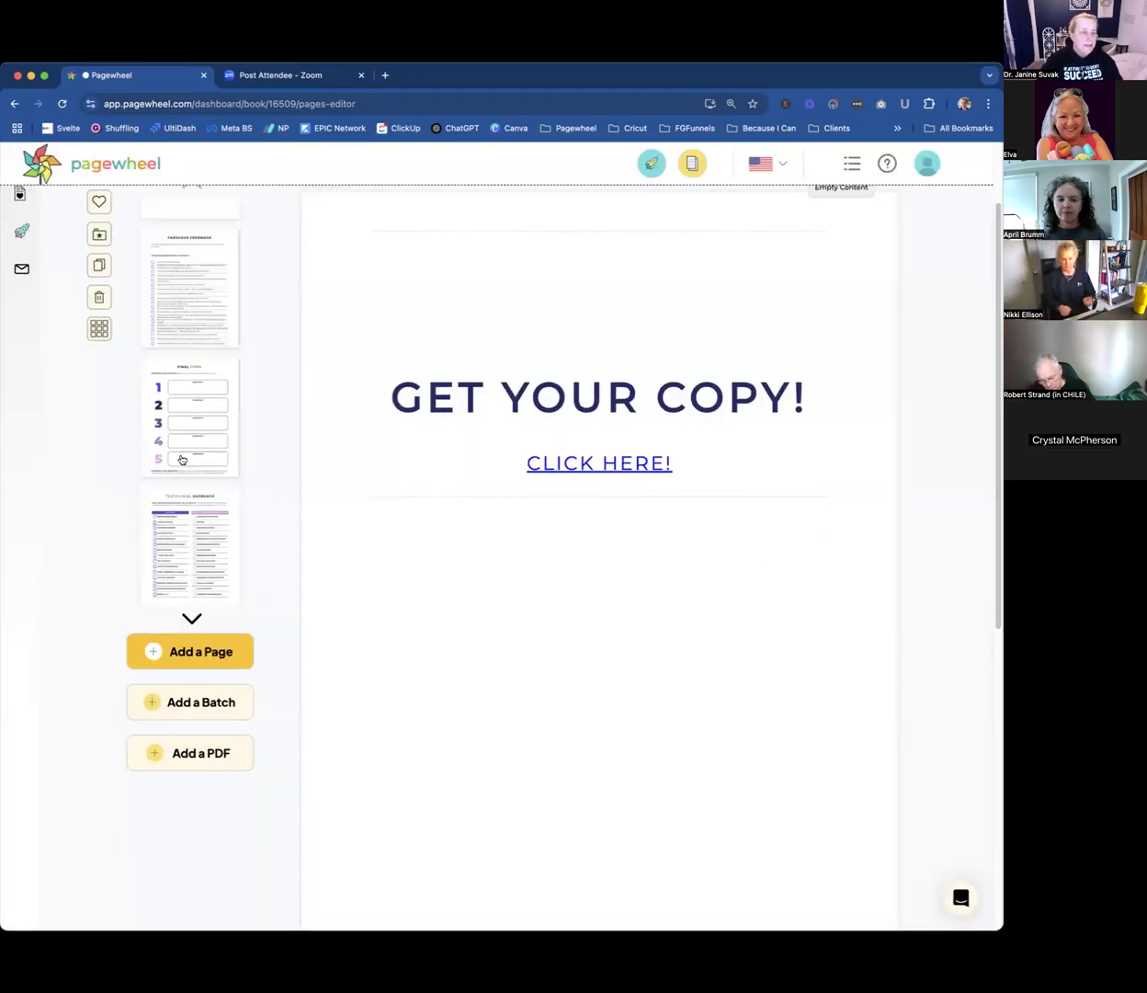
scroll(183, 464, "down", 4)
scroll(184, 469, "up", 6)
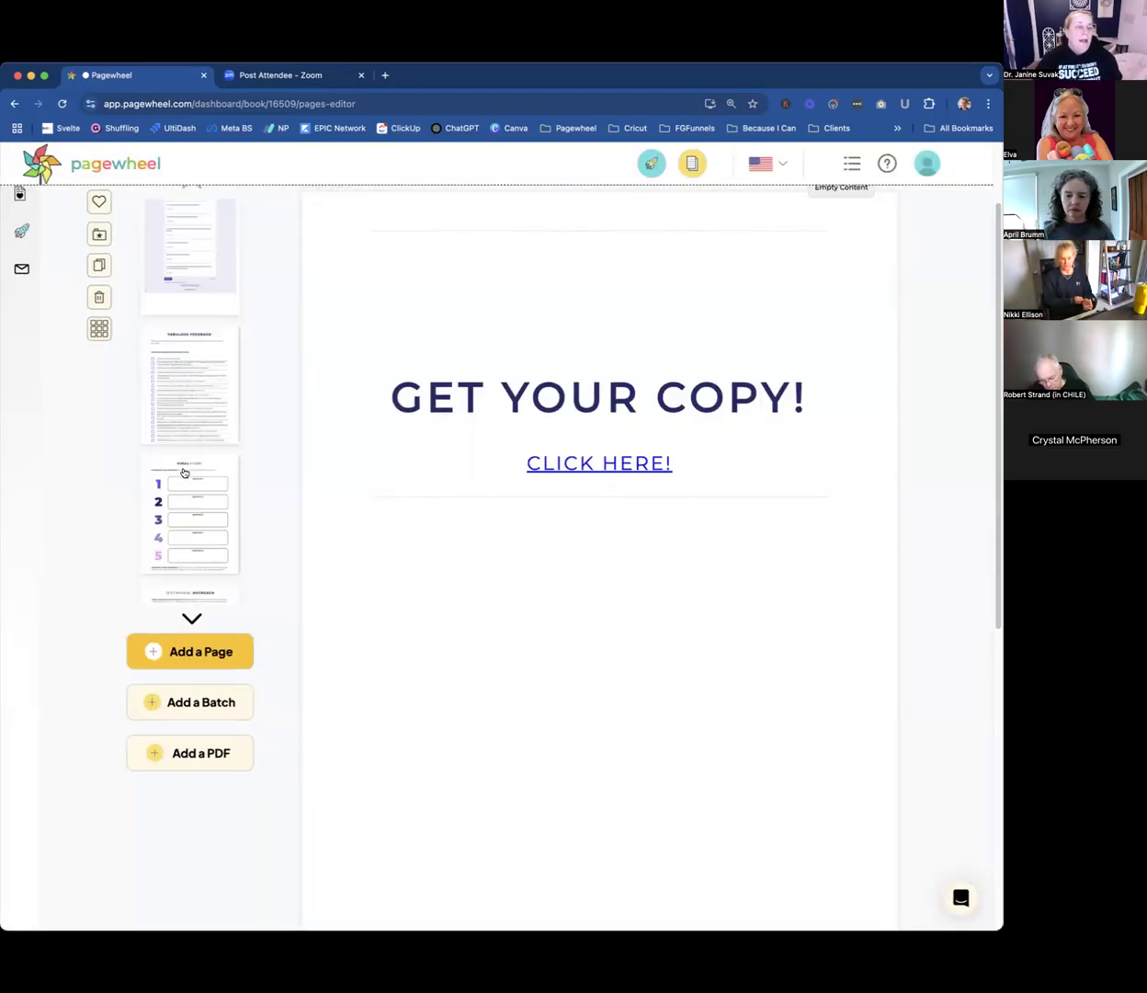
scroll(185, 475, "down", 3)
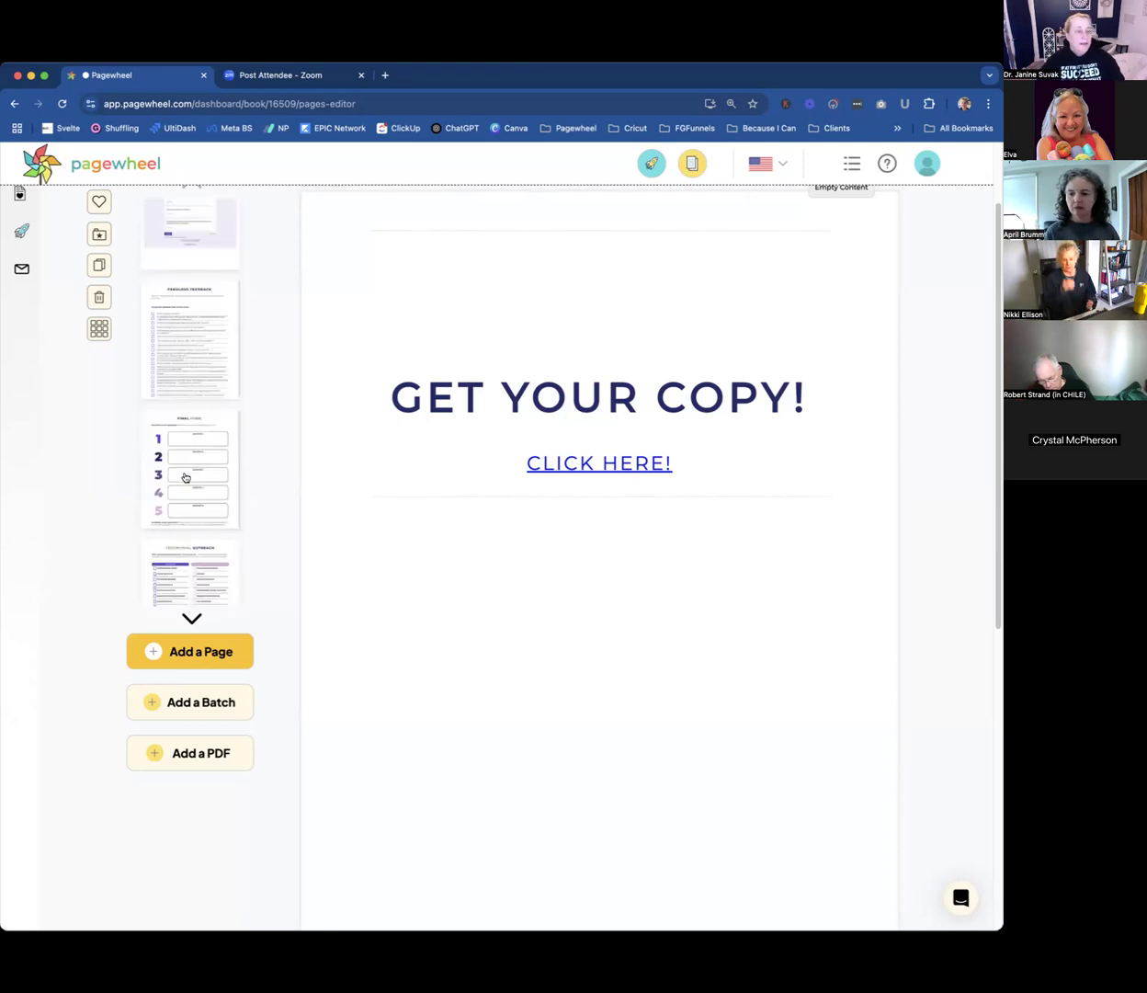
left_click(191, 343)
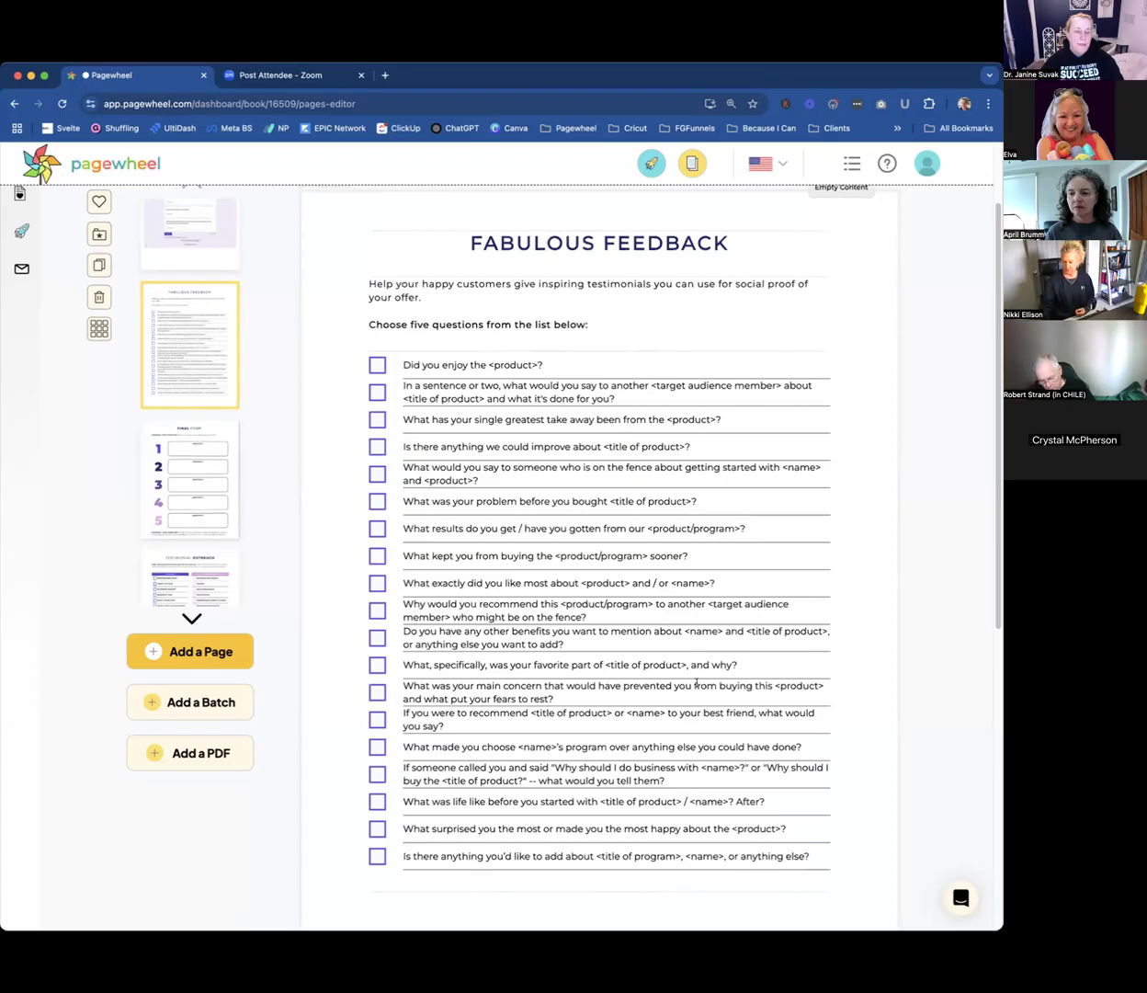
scroll(696, 682, "down", 1)
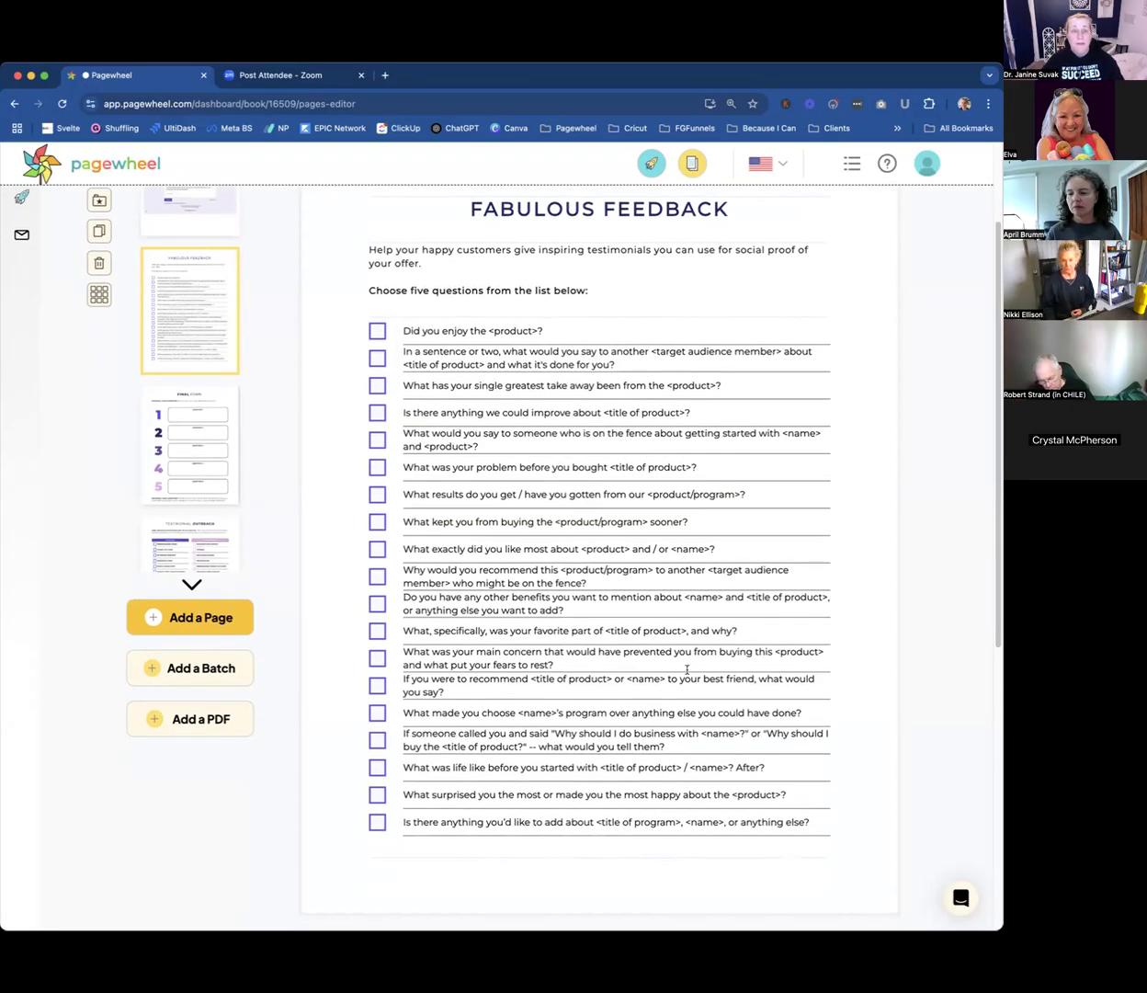
left_click(203, 449)
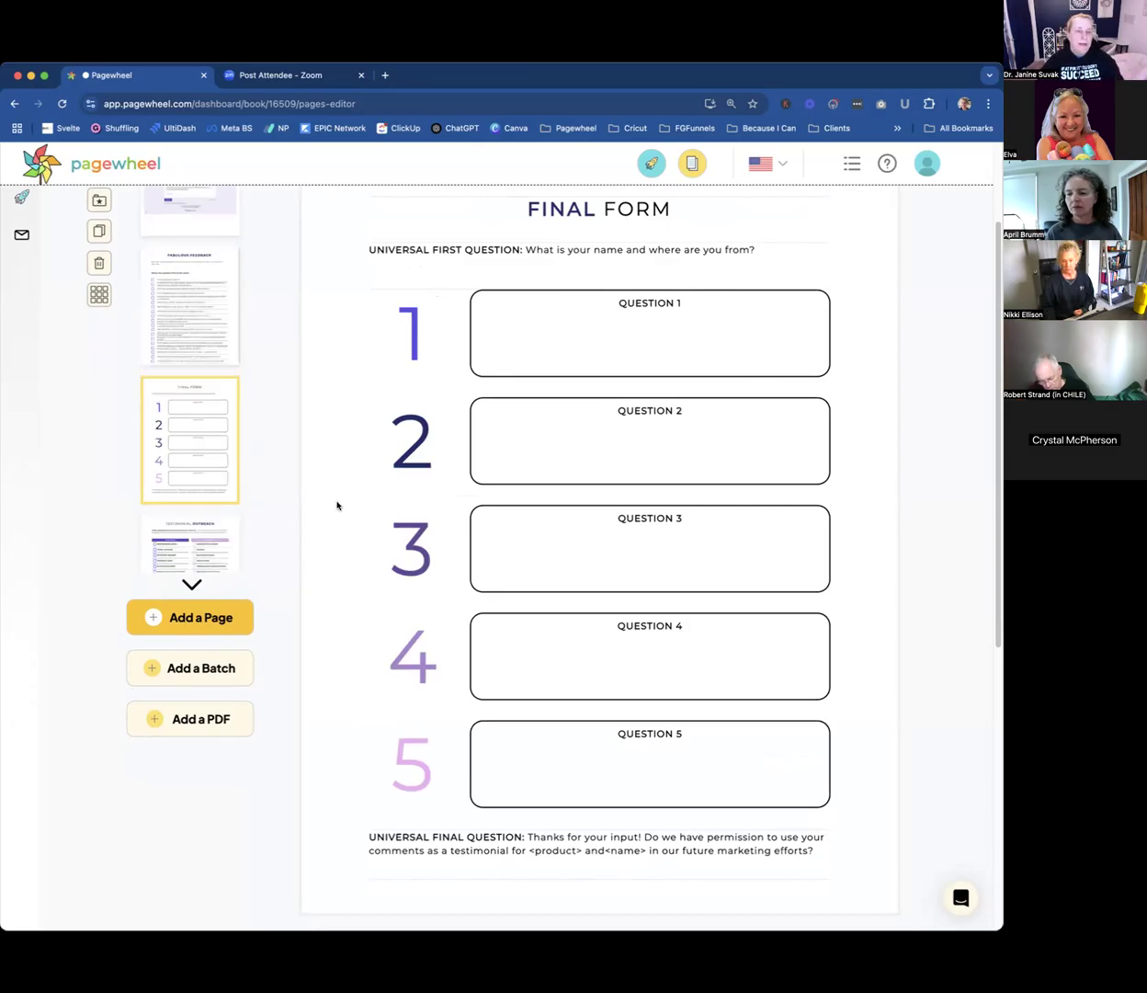
left_click(181, 542)
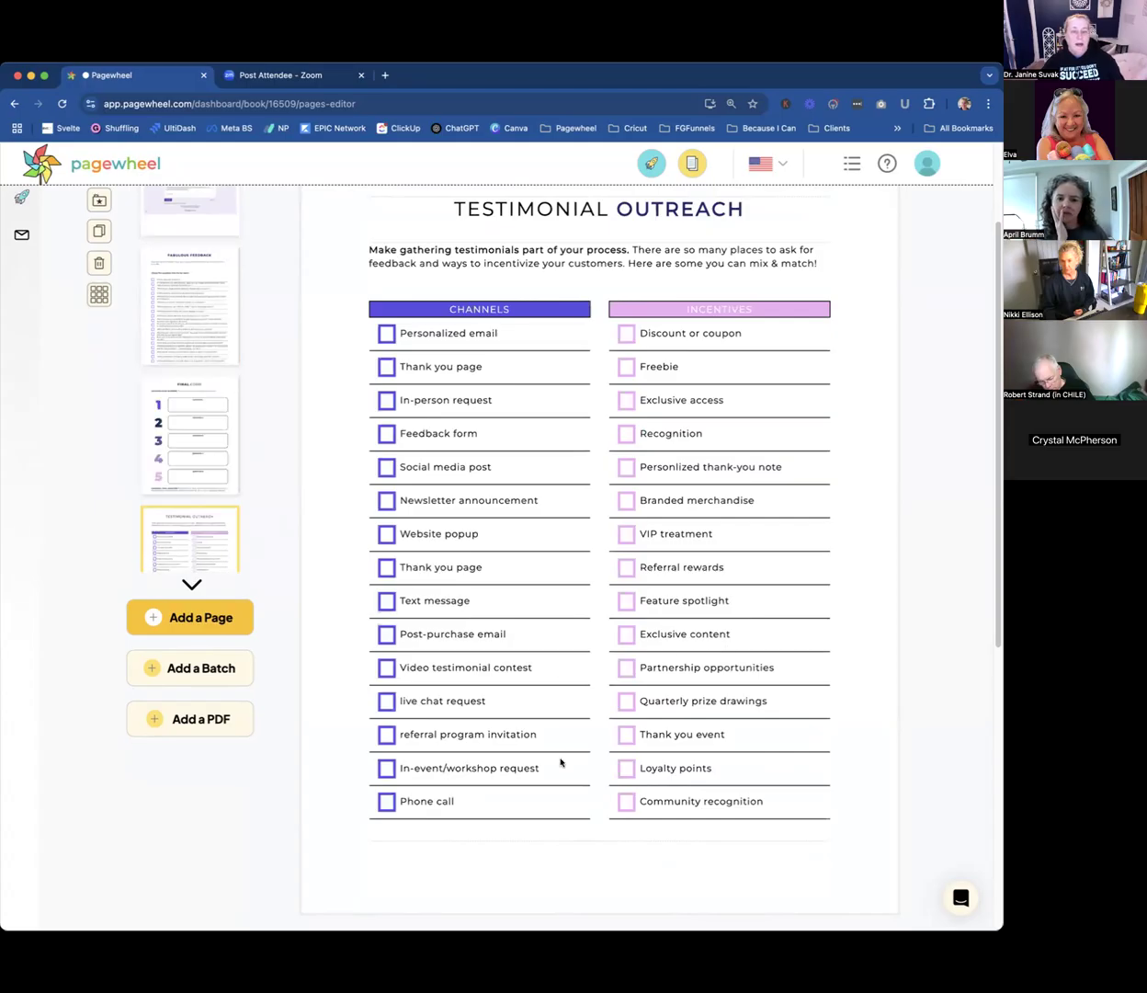
scroll(688, 646, "up", 2)
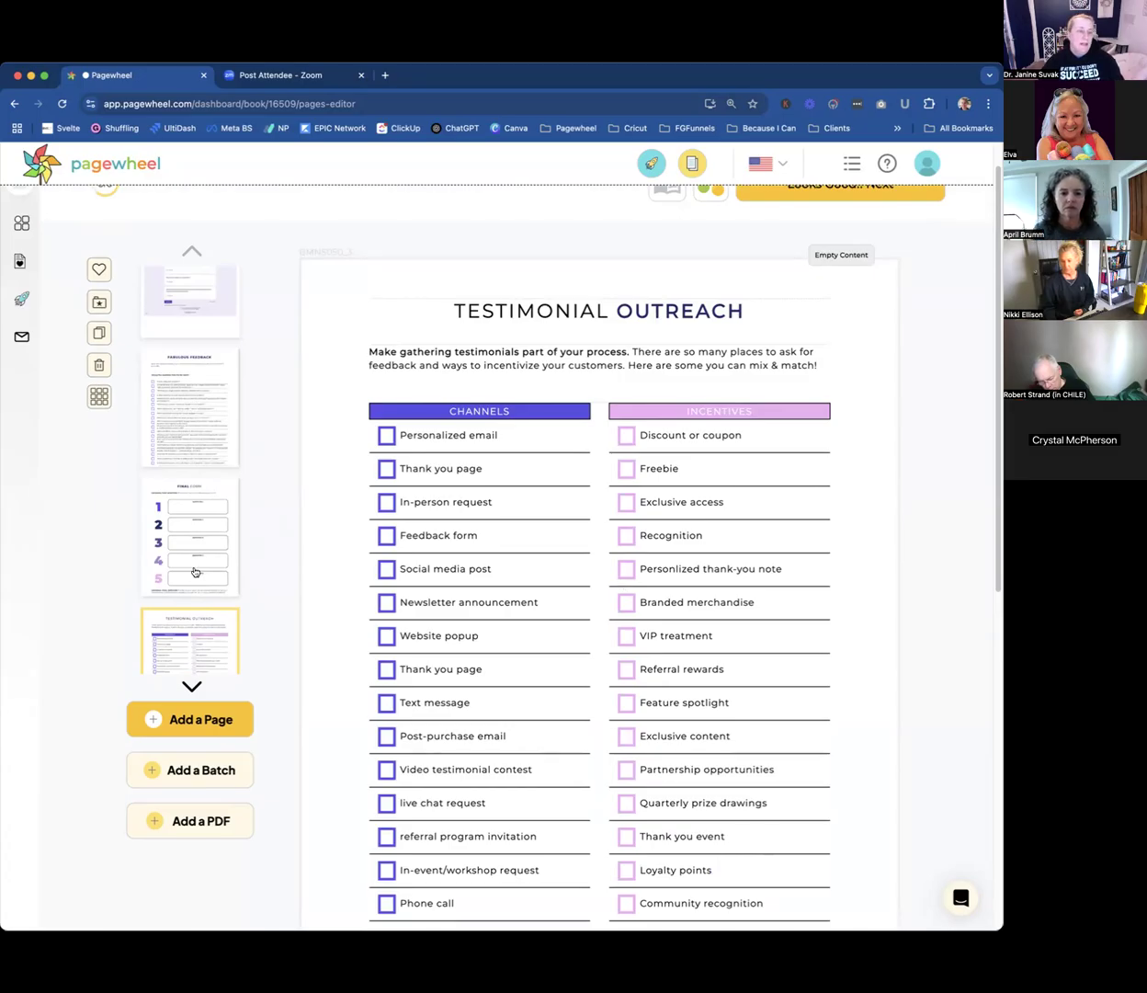
Duplicate the "...or MAKE YOUR OWN!" page.
scroll(194, 551, "down", 5)
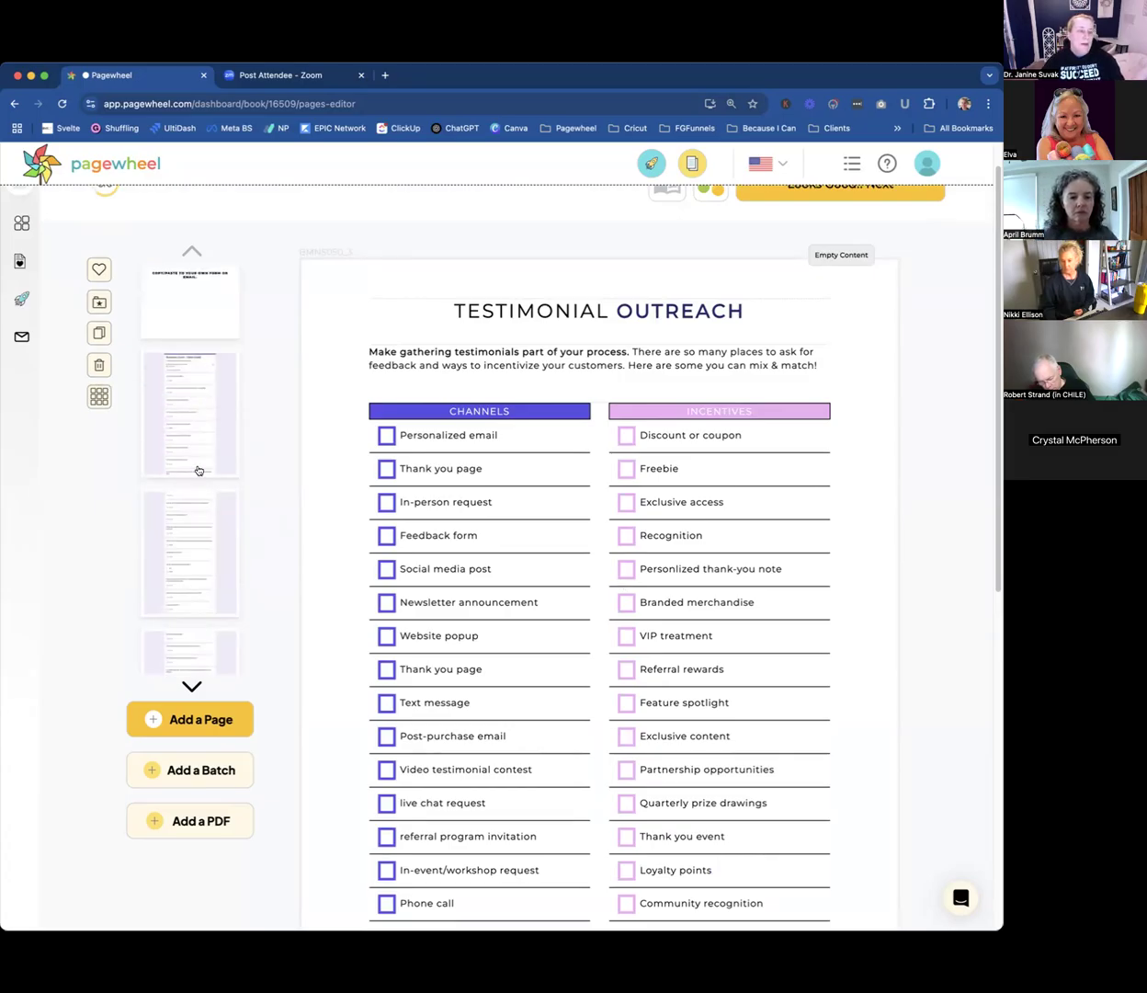
scroll(199, 469, "up", 2)
left_click(185, 449)
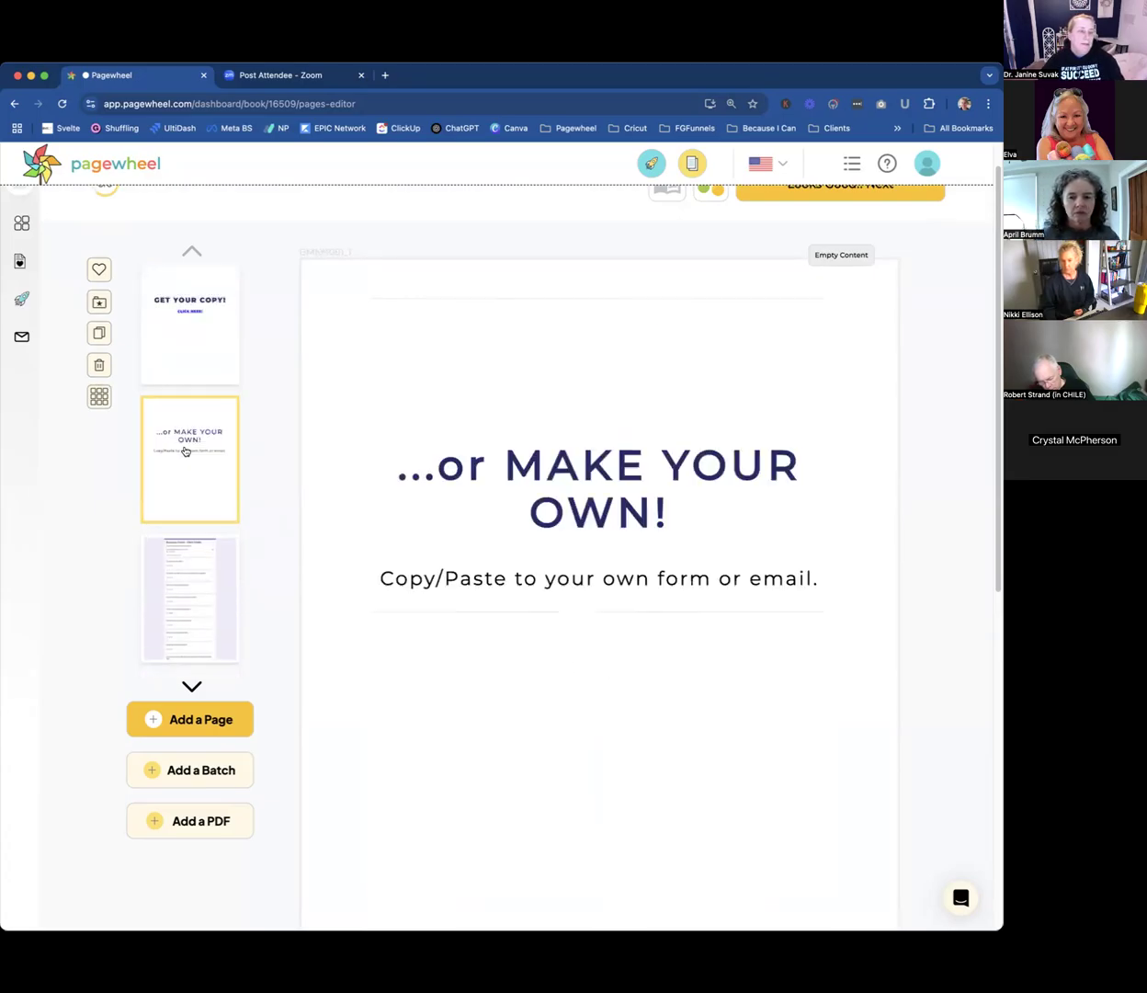
left_click(98, 336)
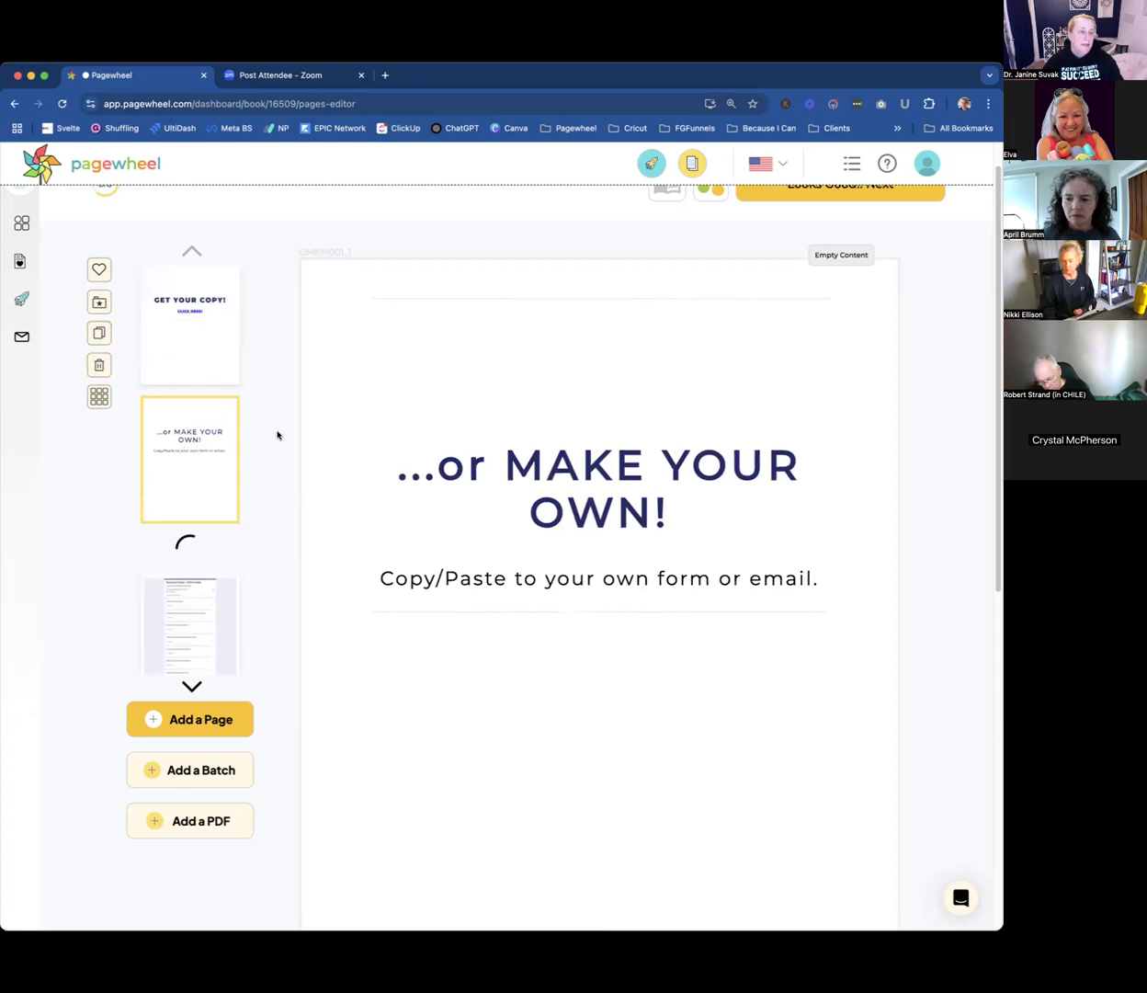
Move the duplicated "...or MAKE YOUR OWN!" page to position 7, between the intake form pages and the Fabulous Feedback page.
left_click(99, 397)
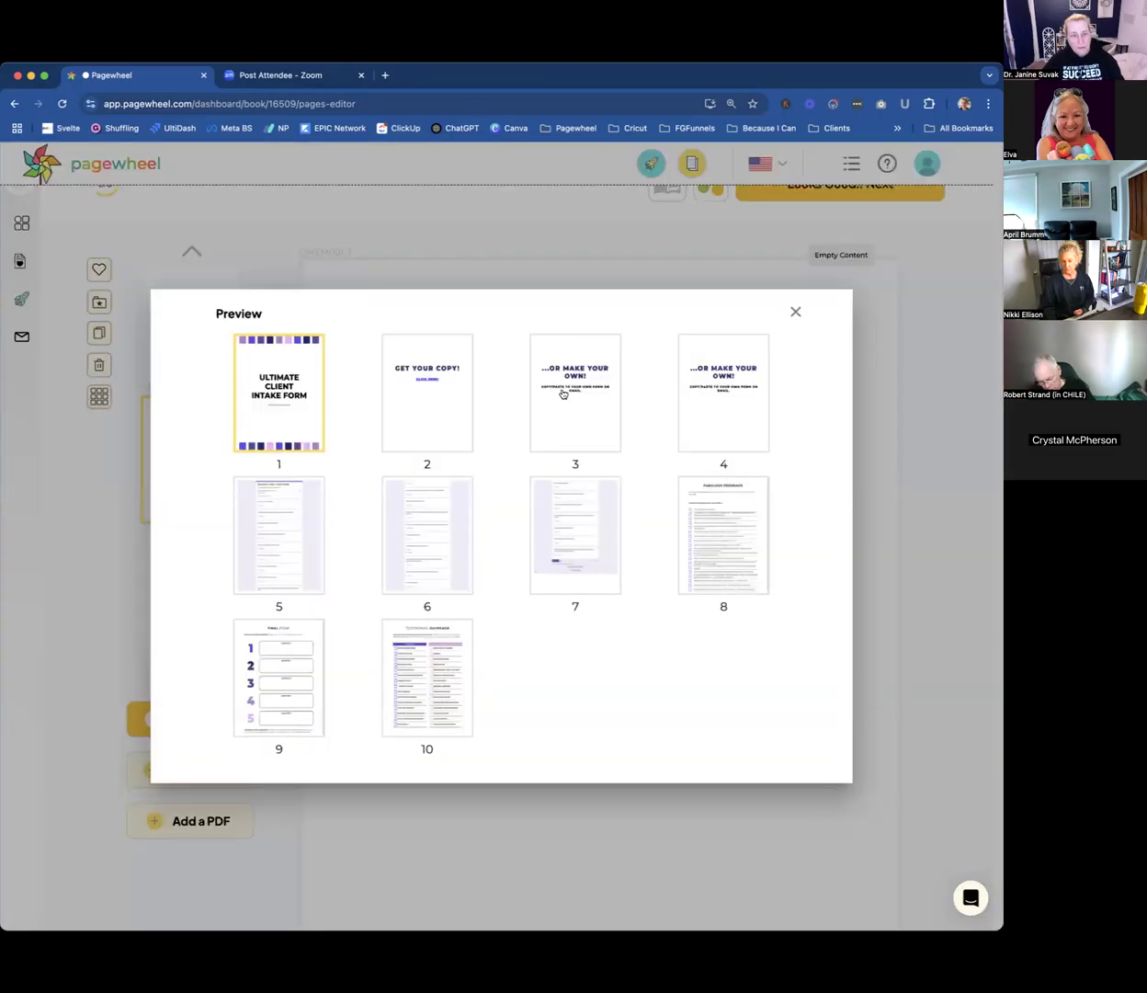
left_click_drag(719, 405, 571, 554)
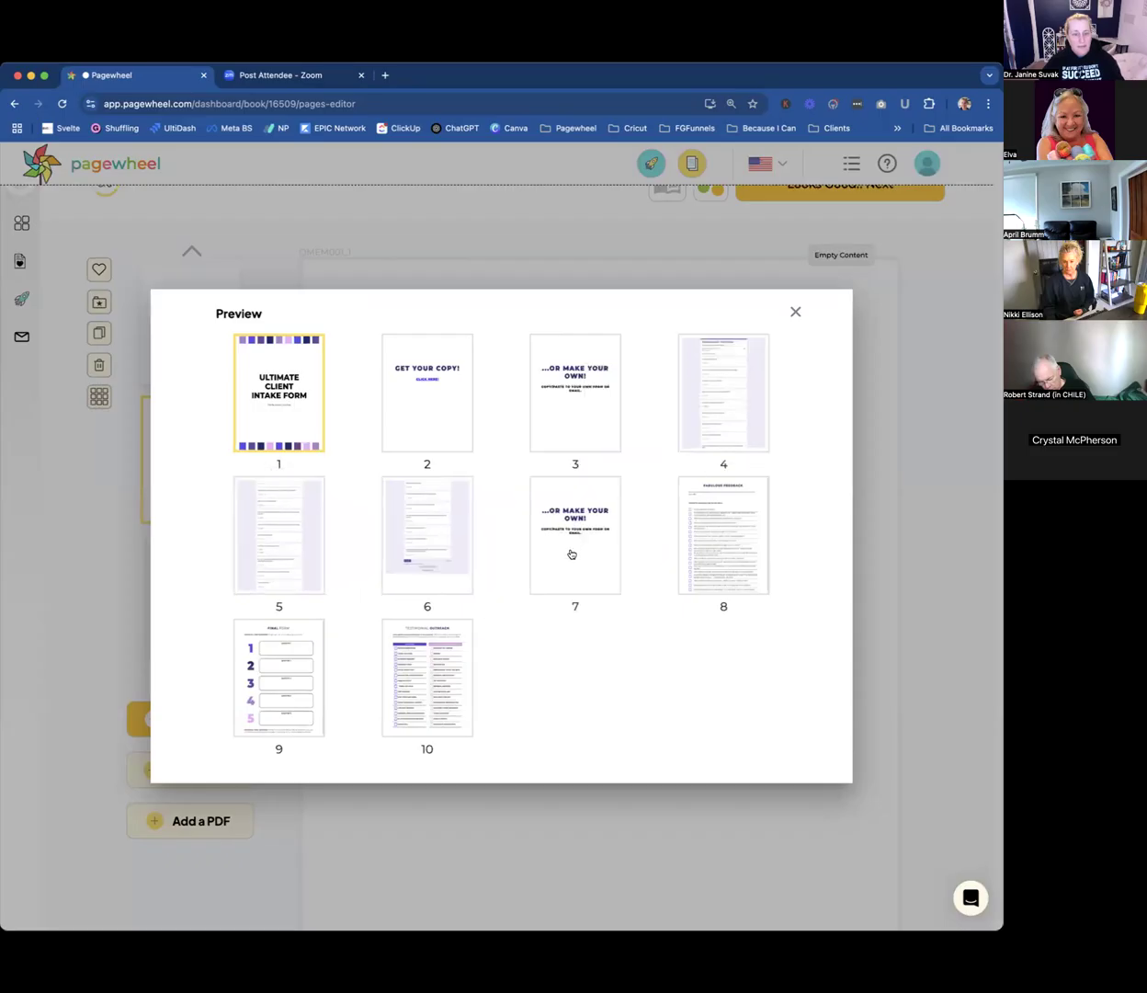
left_click(795, 311)
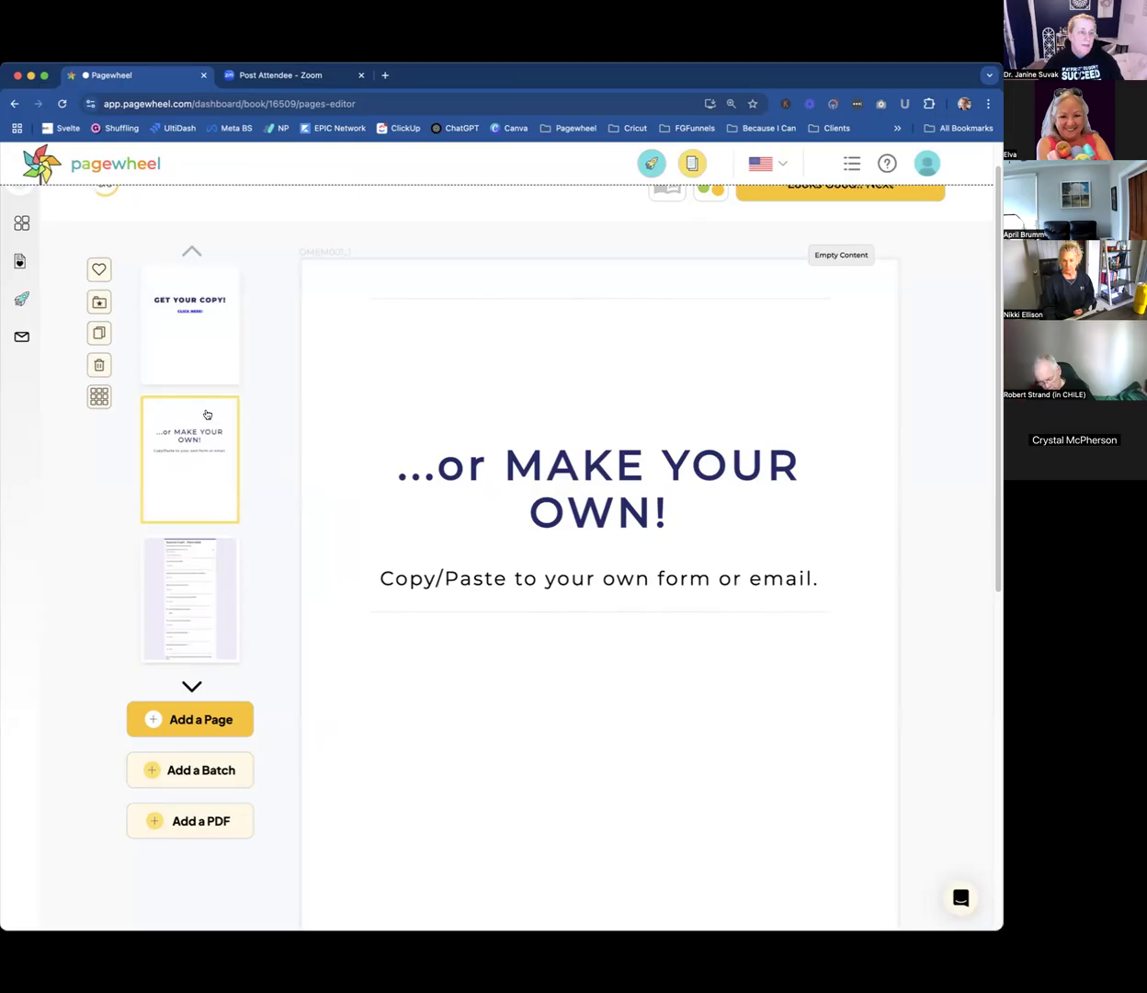
Change the heading of the duplicated page after the intake form pages to "BONUS!".
scroll(197, 441, "down", 3)
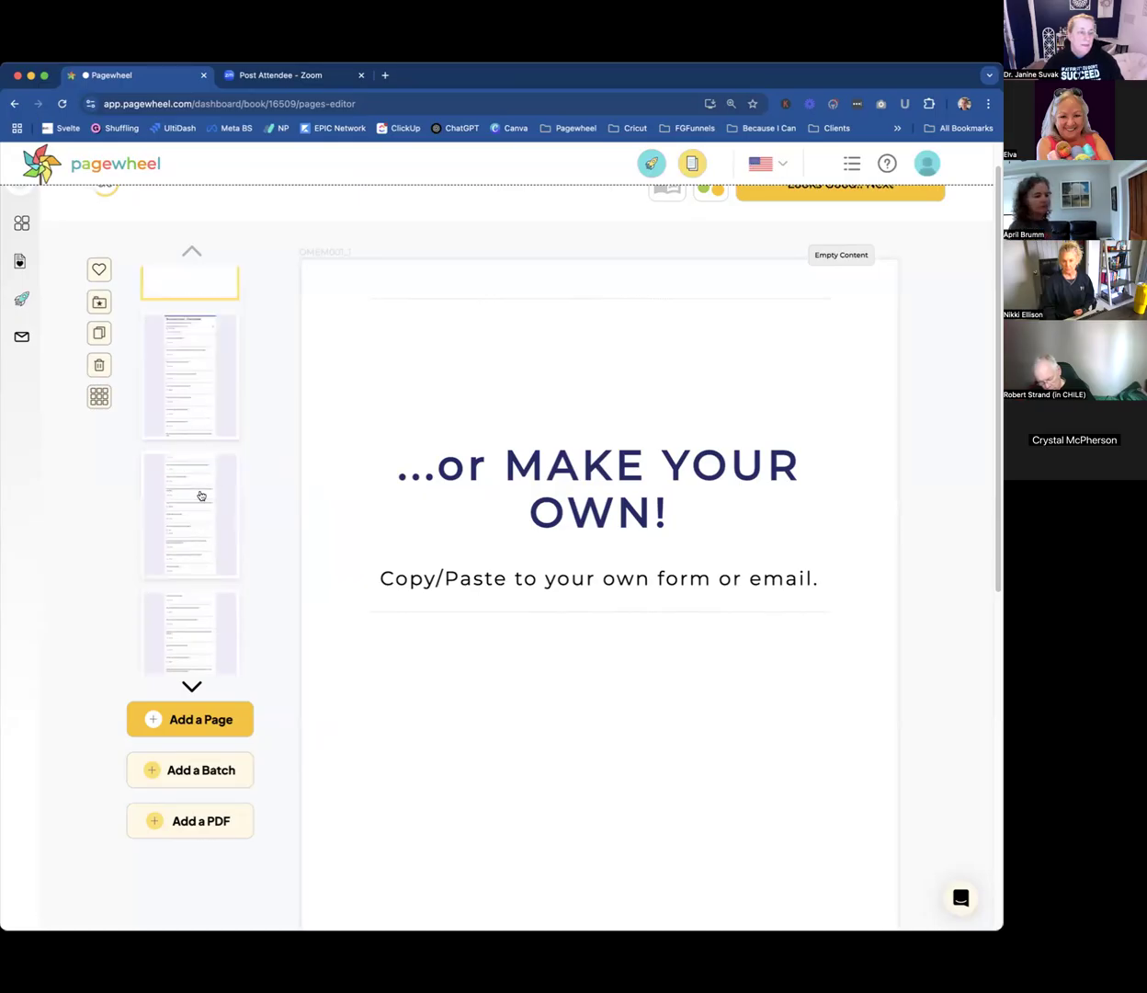
scroll(201, 495, "down", 2)
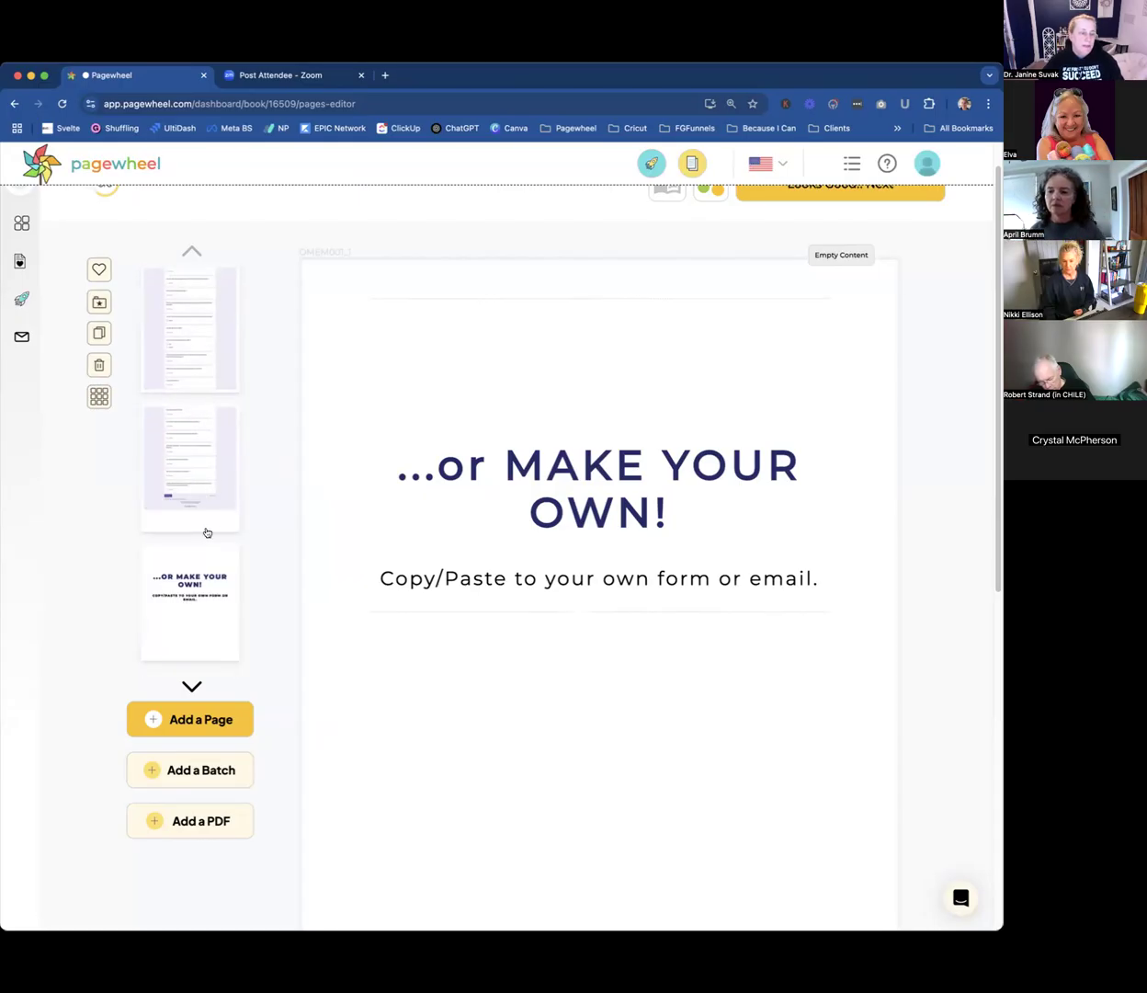
left_click(202, 580)
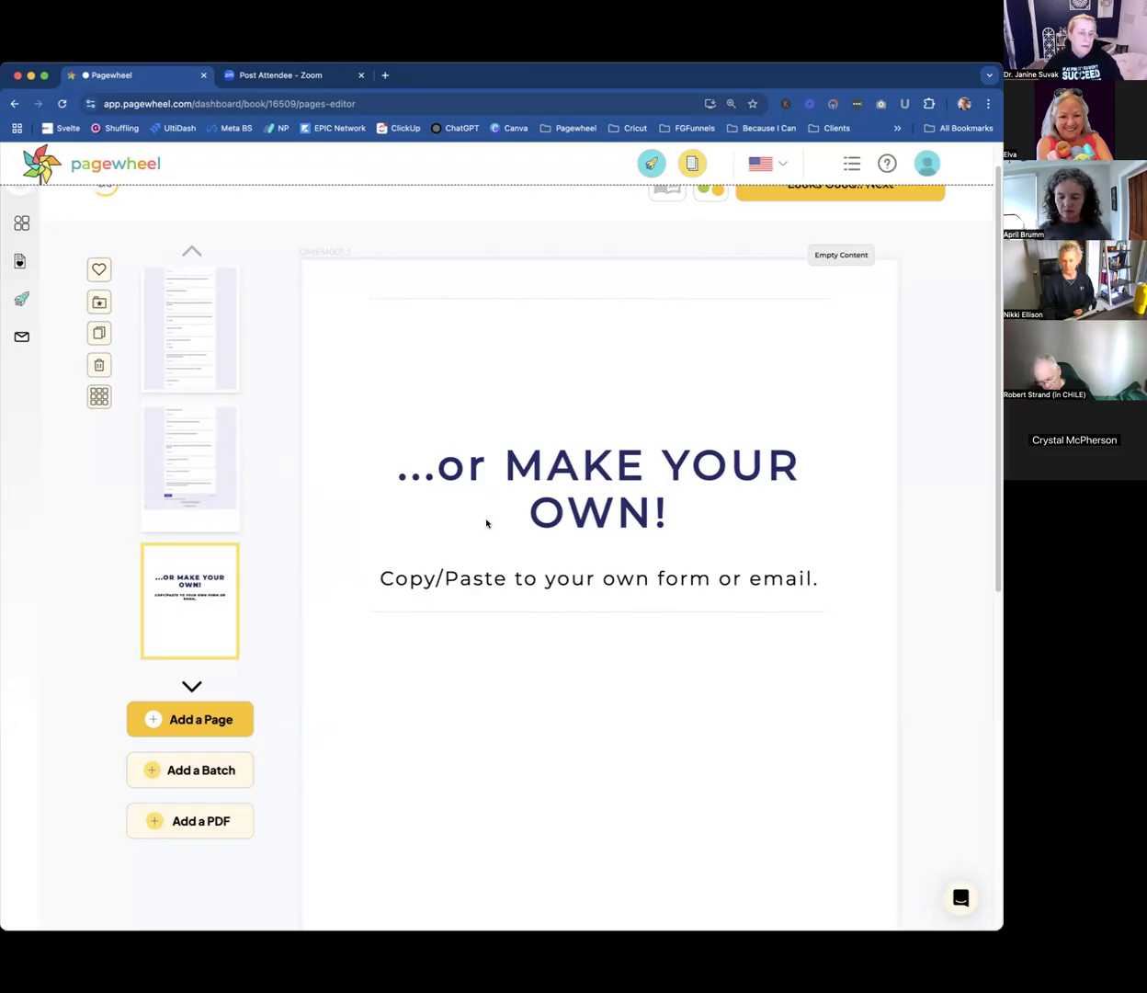
left_click(486, 523)
left_click_drag(655, 510, 387, 469)
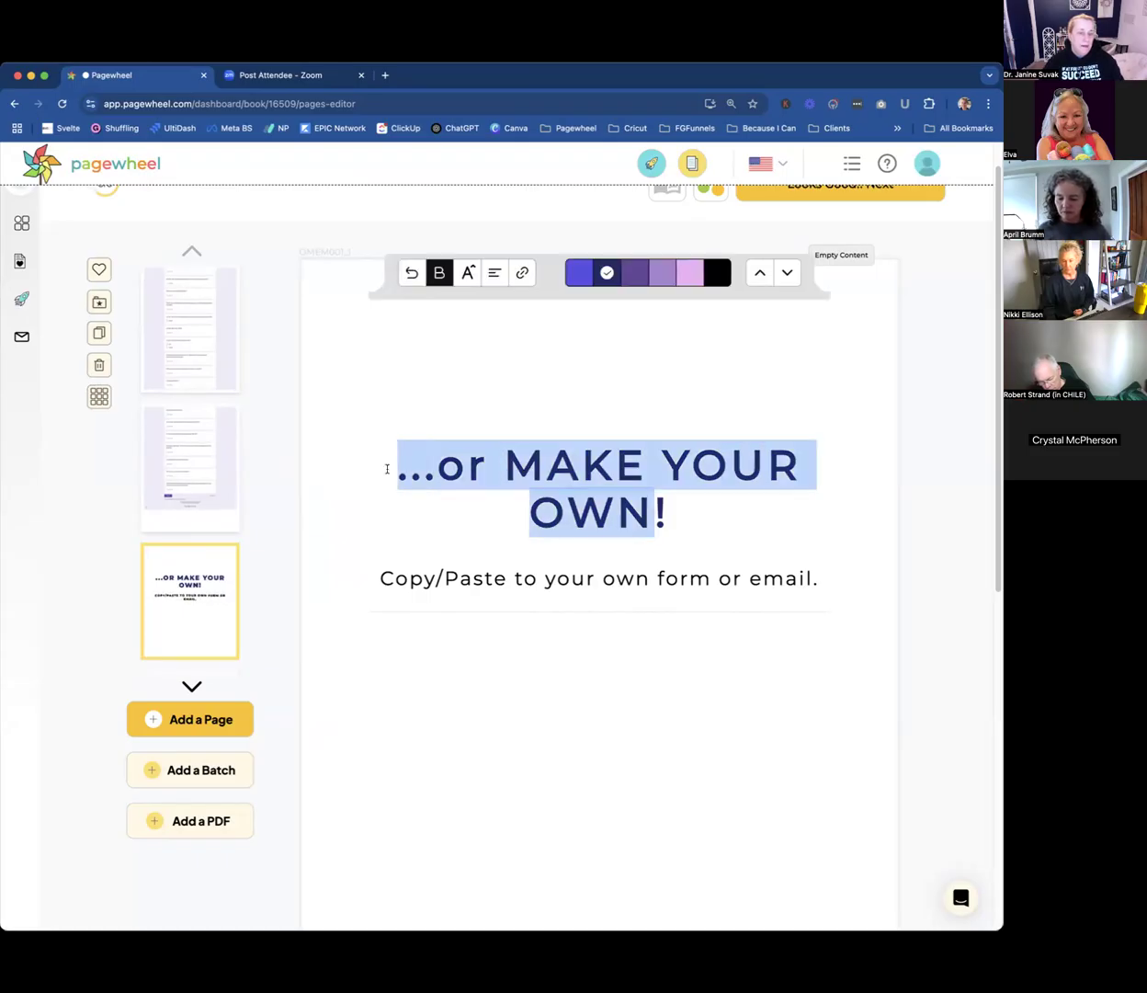
type("US!")
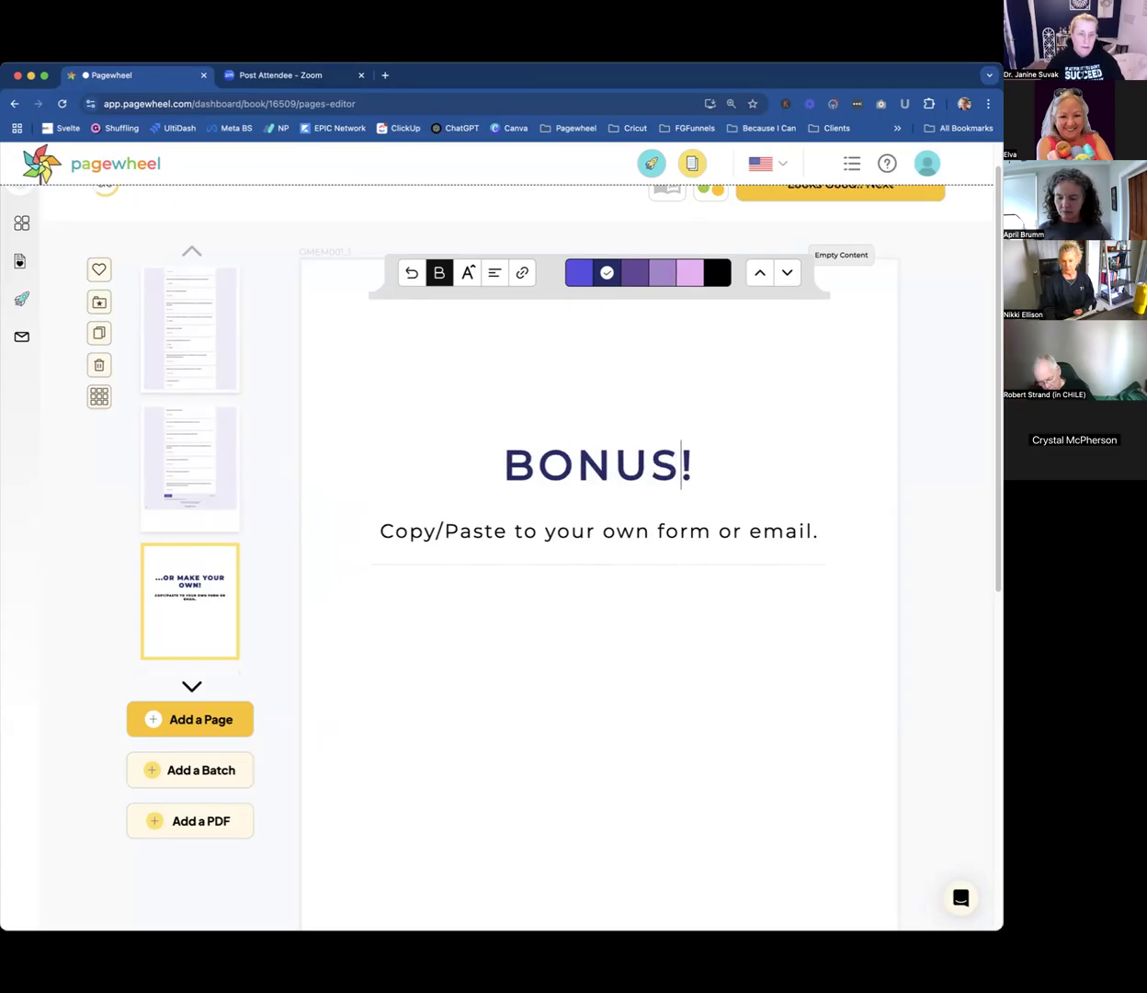
Replace the line below the "BONUS!" heading with text beginning "Get amazing testimon".
left_click(437, 531)
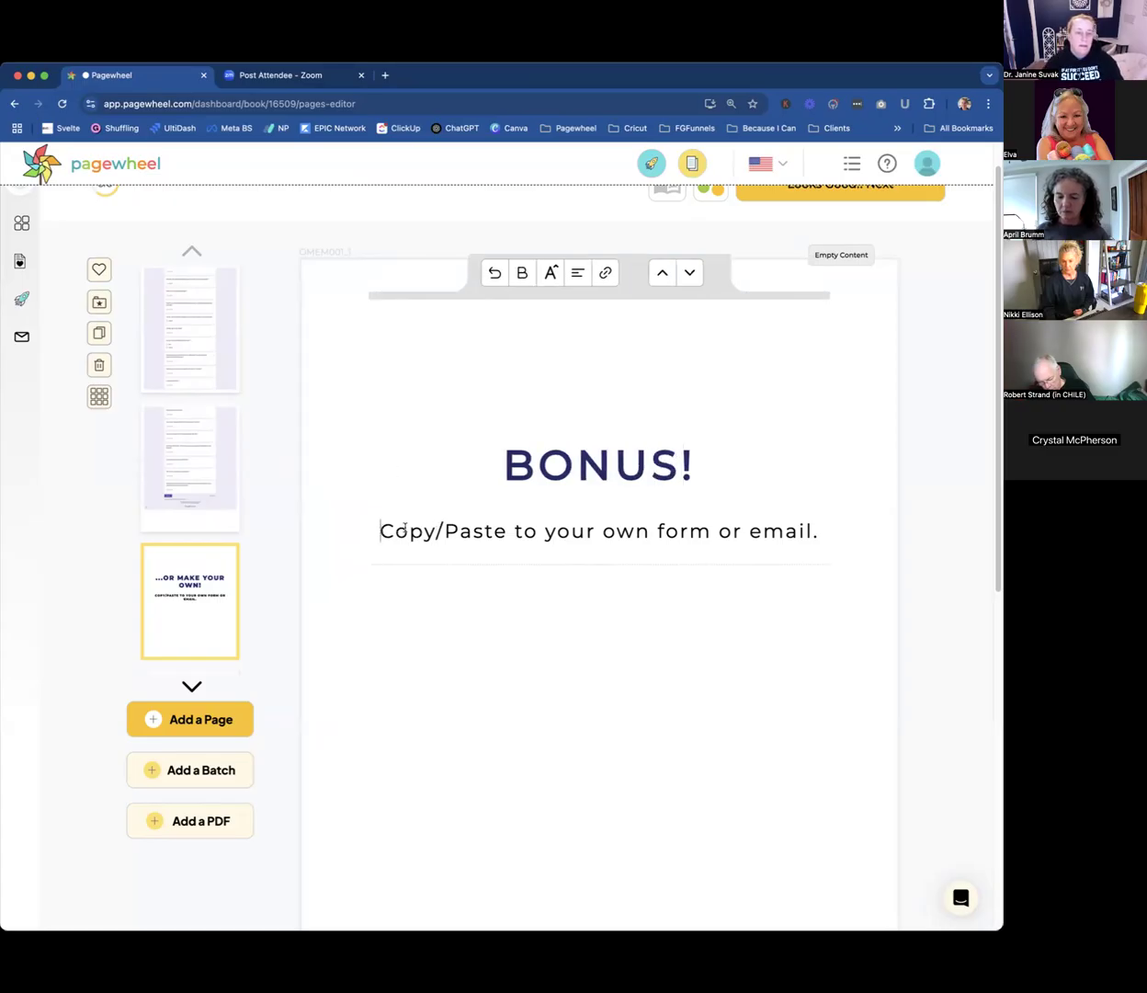
left_click_drag(403, 529, 876, 563)
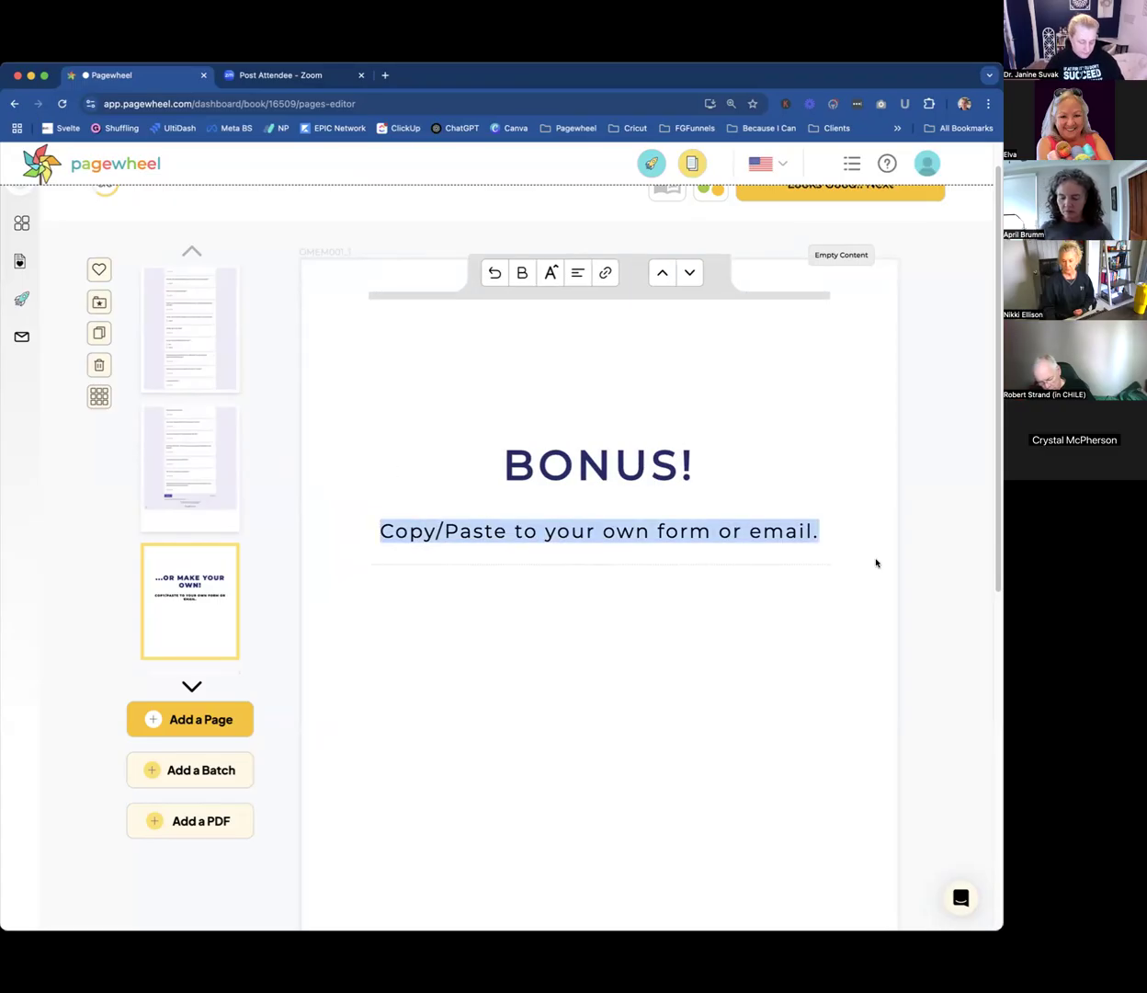
type("Get amazing testimon")
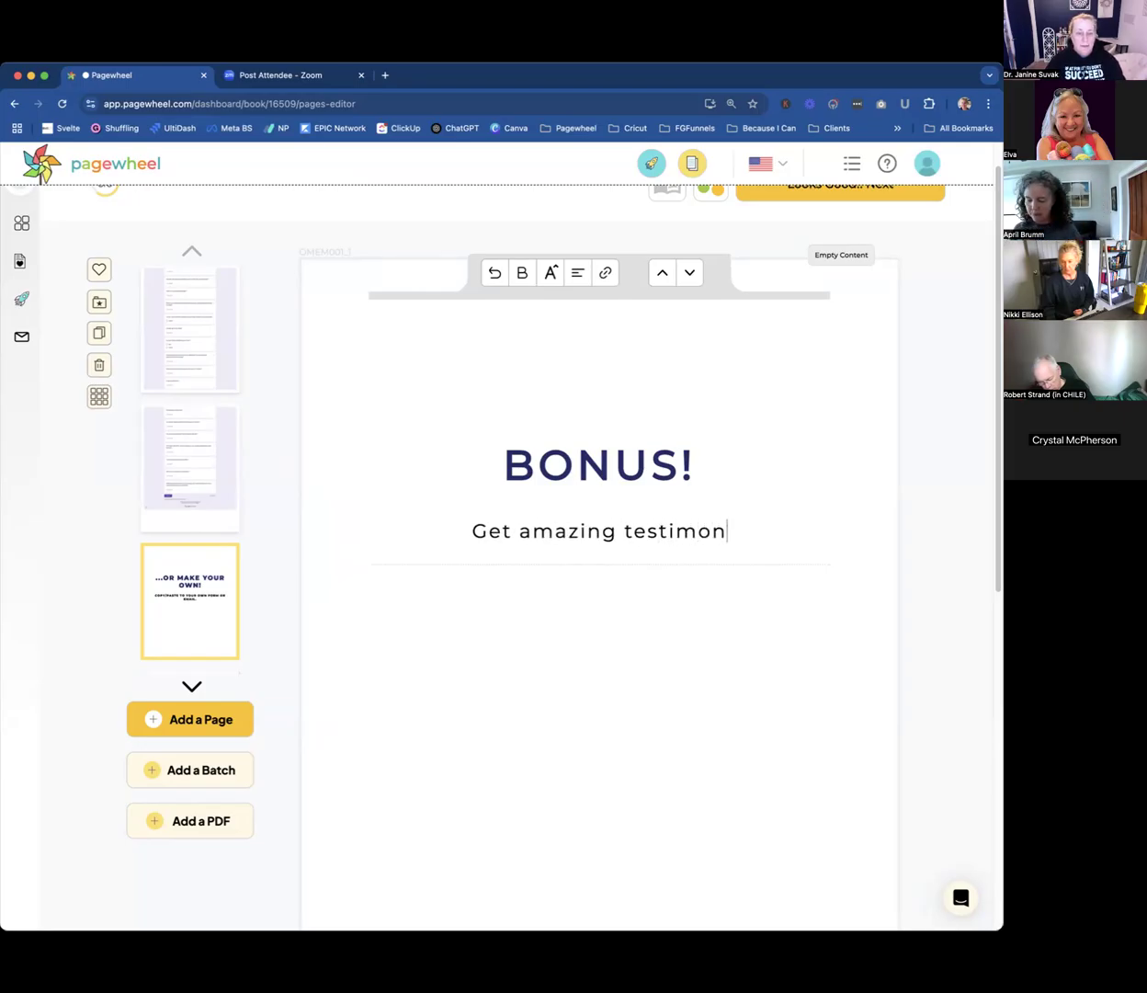
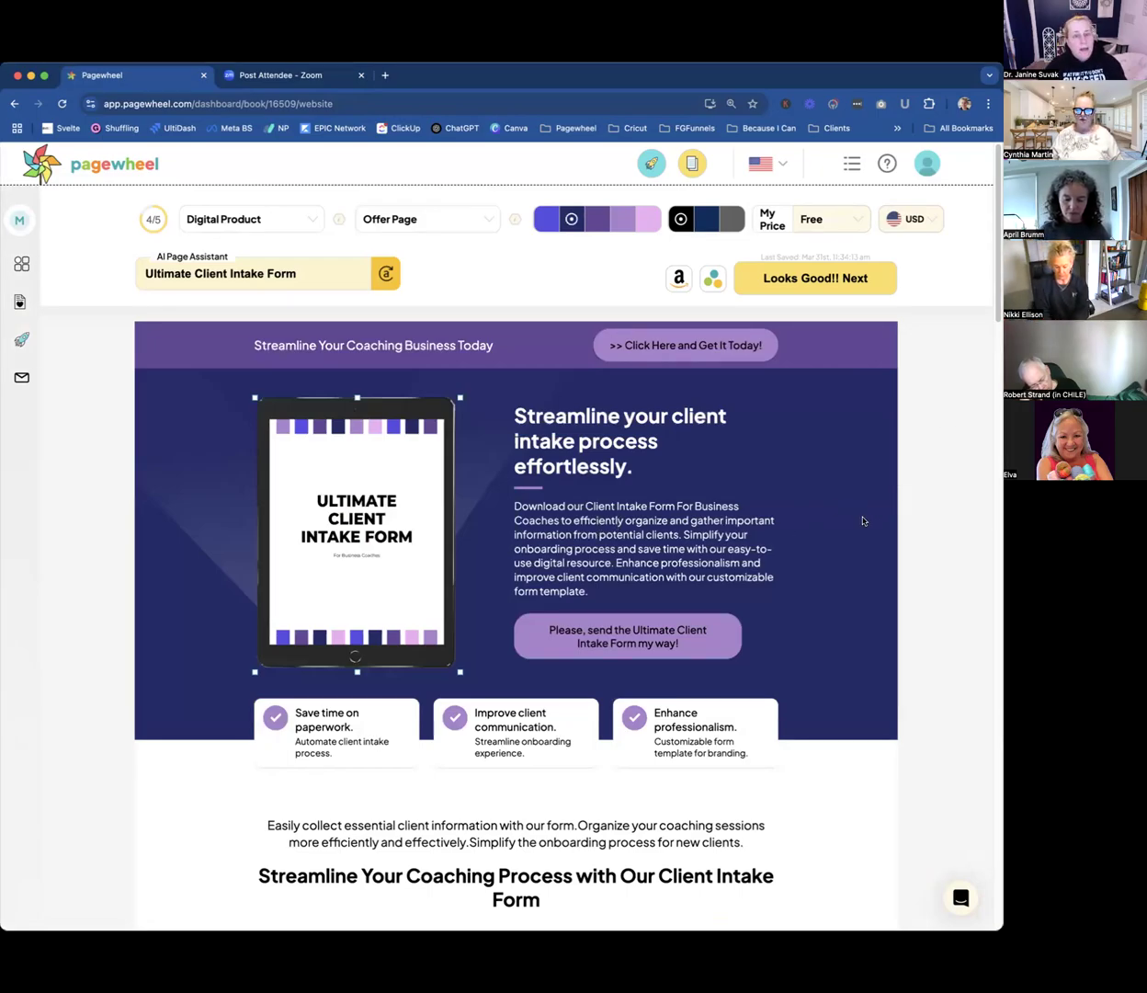
scroll(865, 522, "down", 1)
scroll(863, 523, "down", 1)
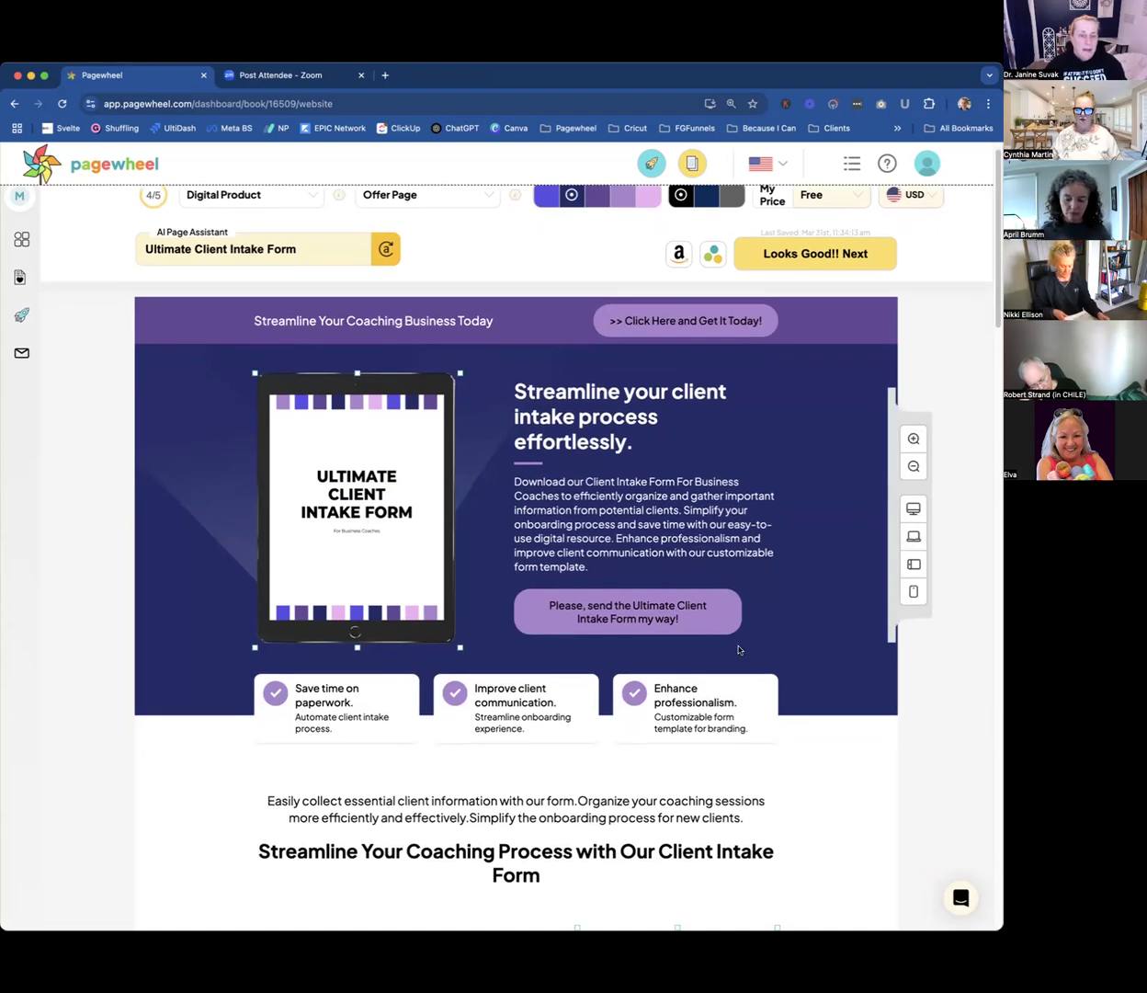
scroll(738, 650, "up", 1)
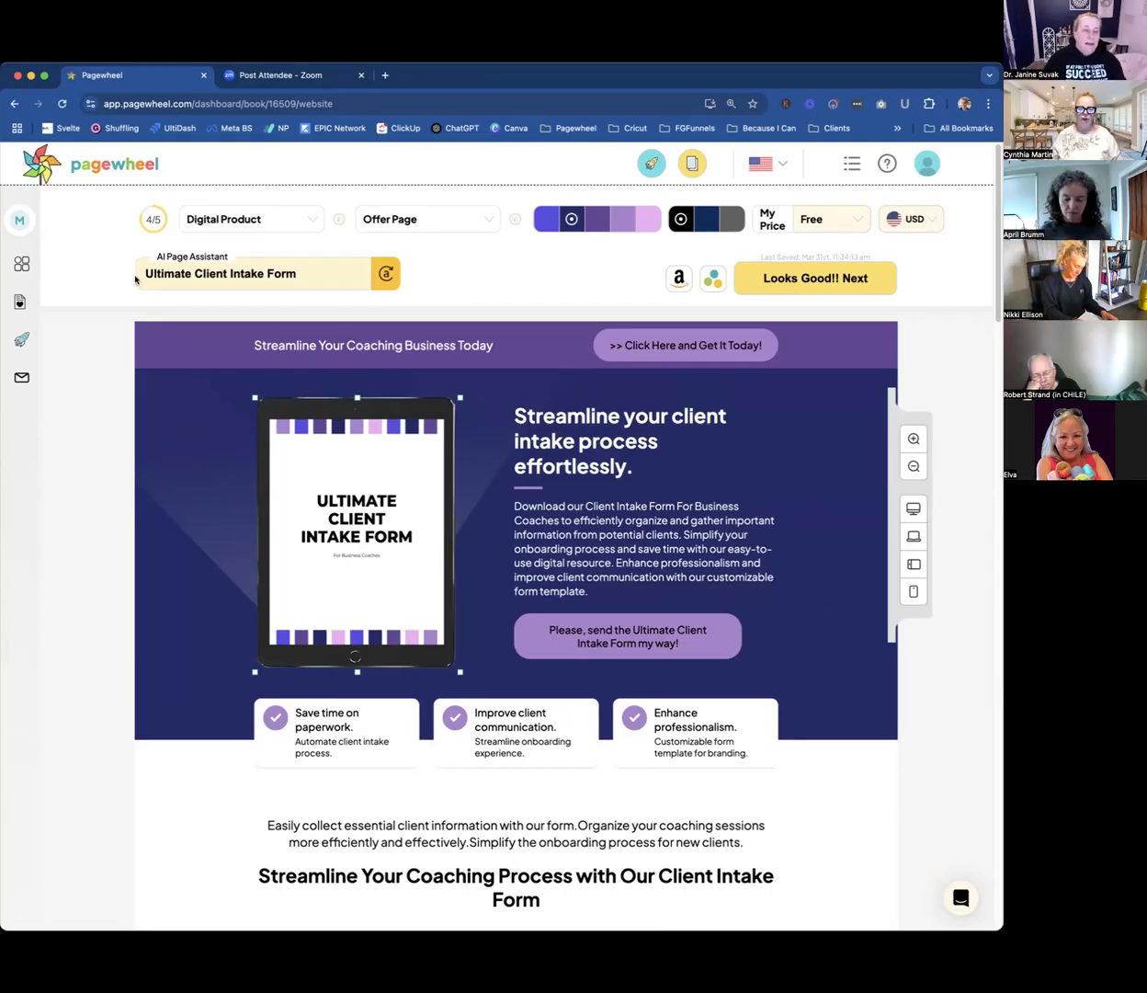
left_click(327, 269)
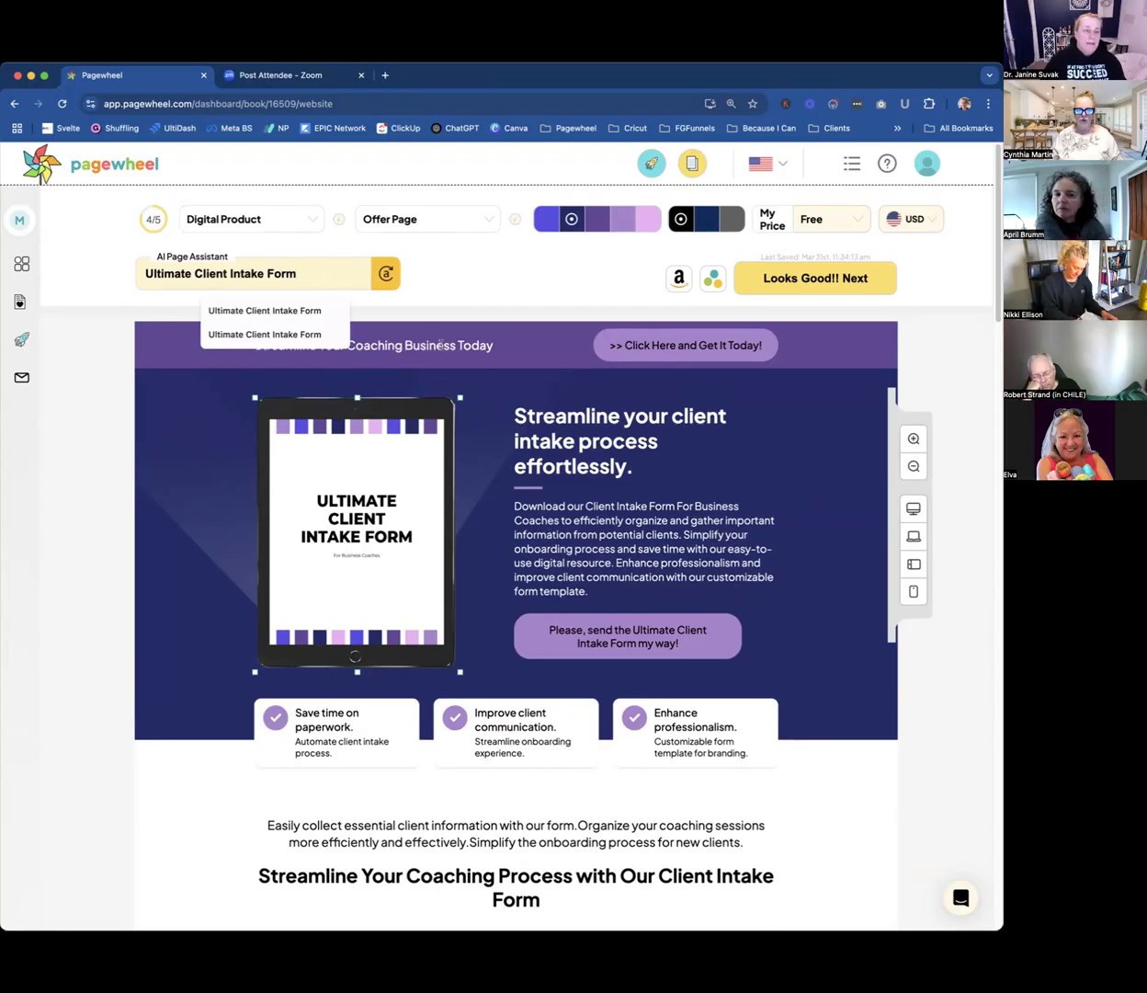
left_click(417, 349)
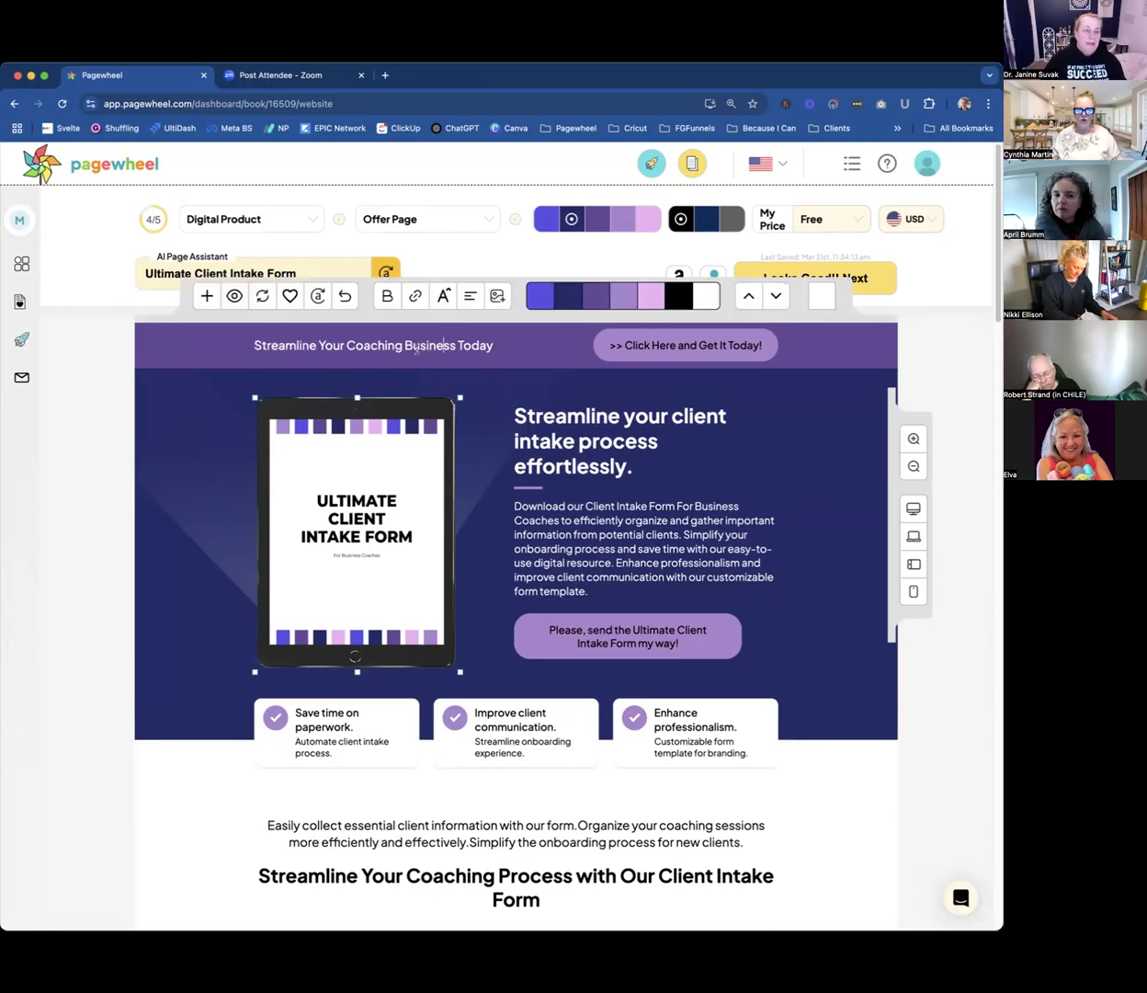
left_click(299, 270)
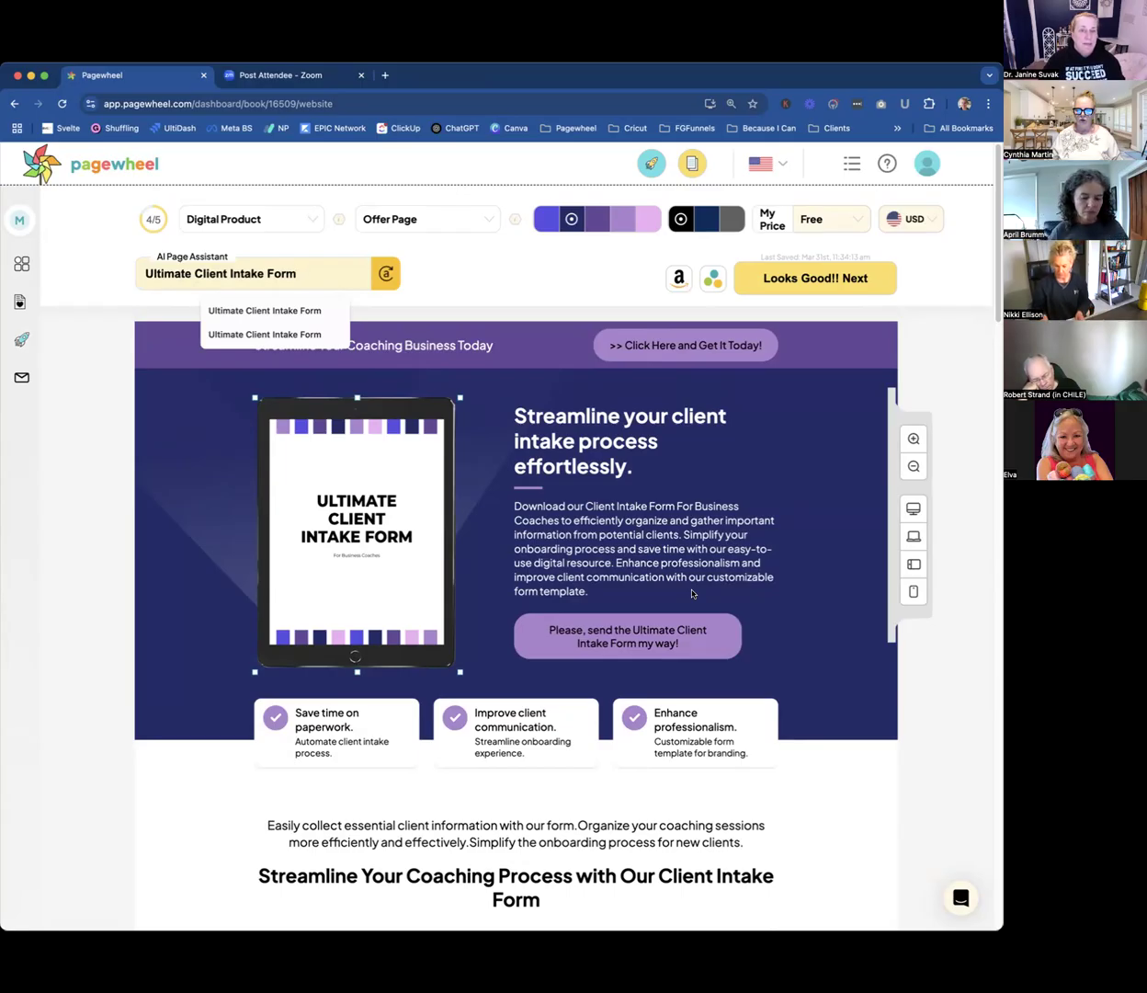
triple_click(304, 273)
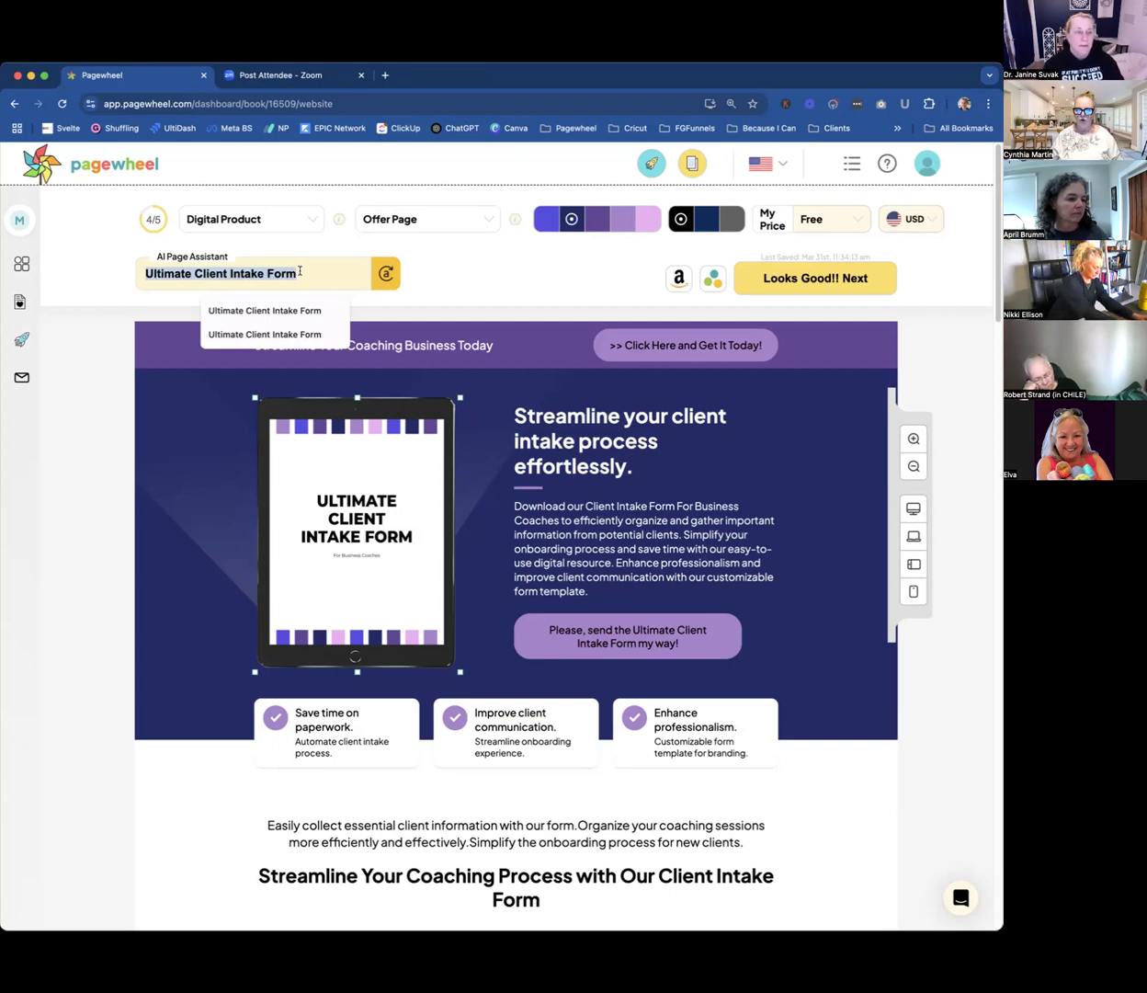
left_click(300, 272)
left_click(98, 377)
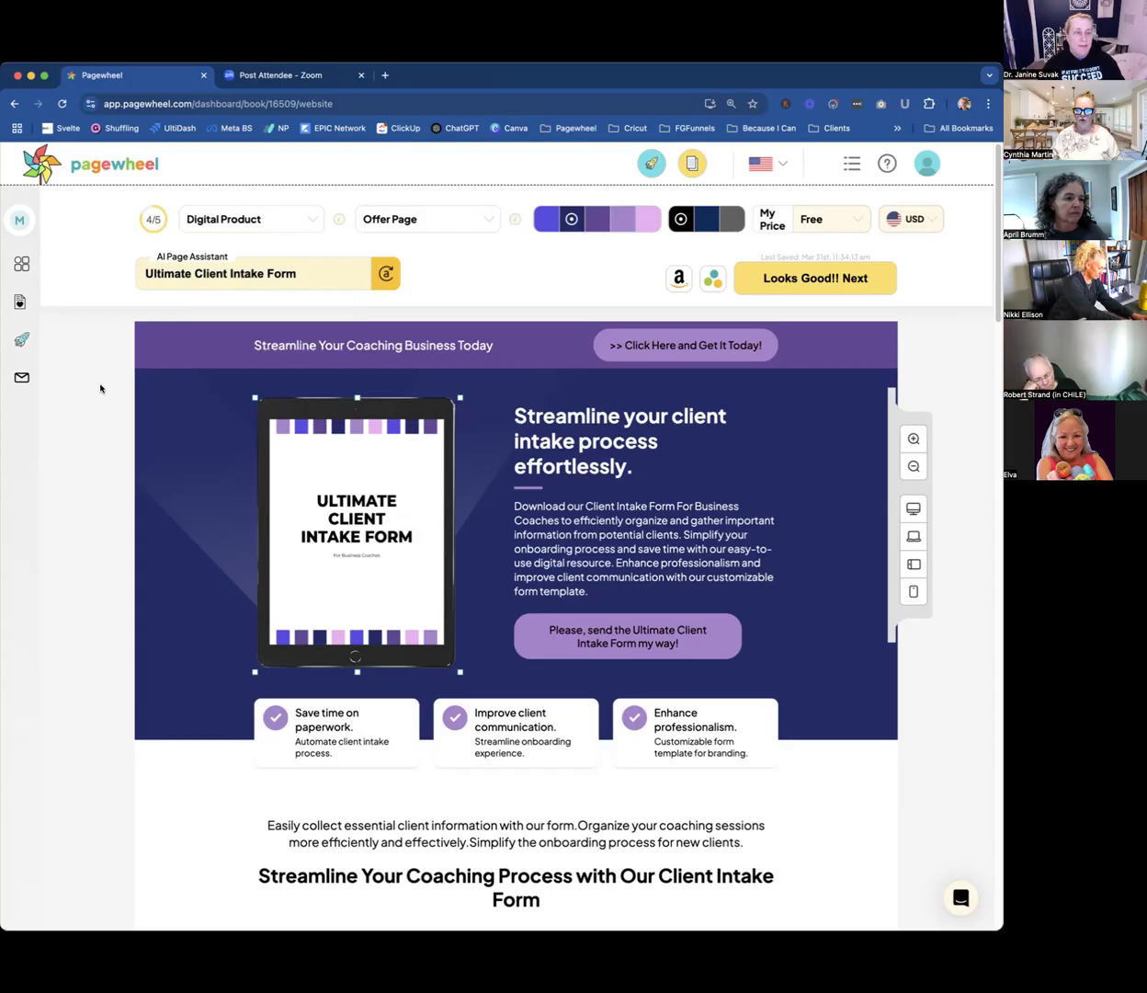
scroll(754, 523, "down", 3)
scroll(753, 522, "up", 3)
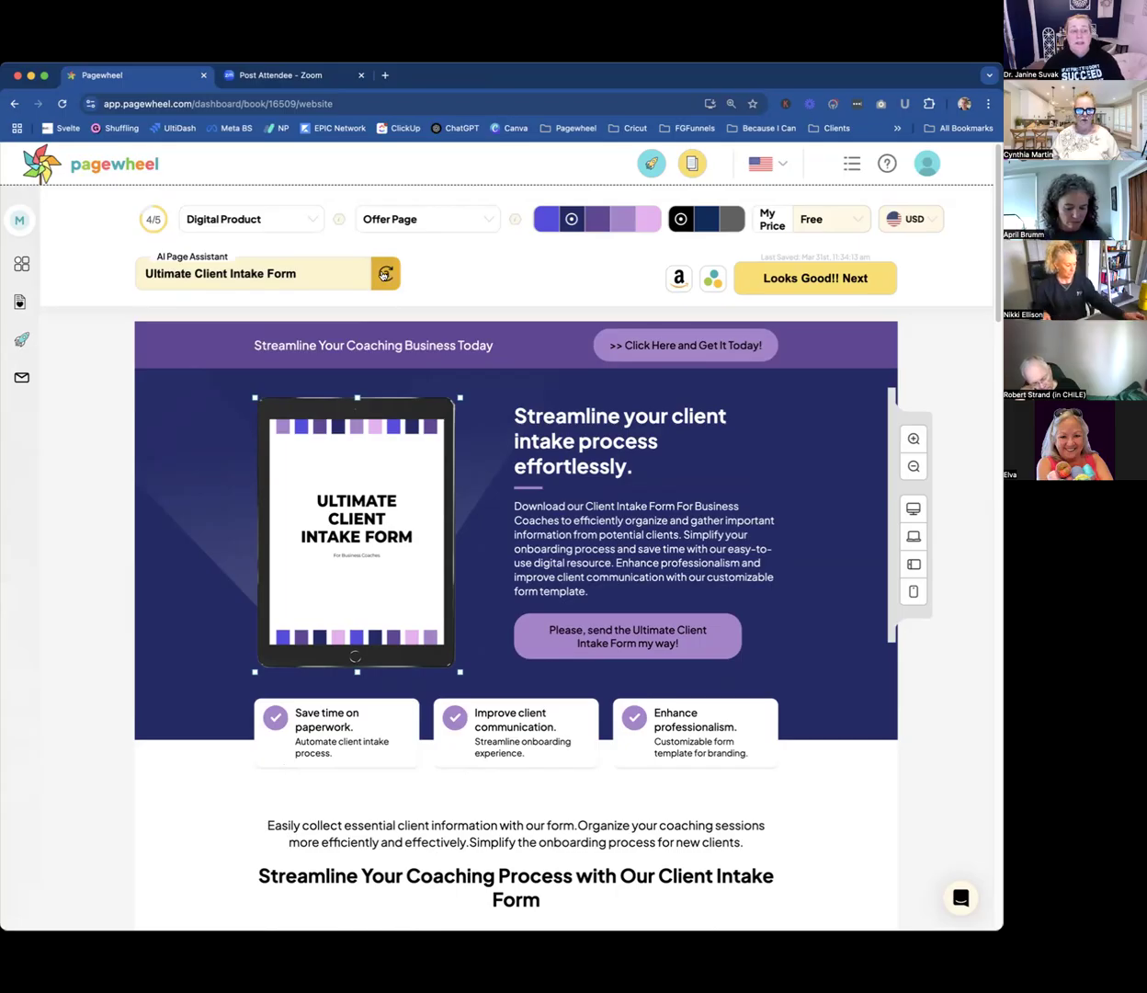
Regenerate the offer page copy with the AI Page Assistant for the topic "Ultimate Client Intake Form".
left_click(385, 274)
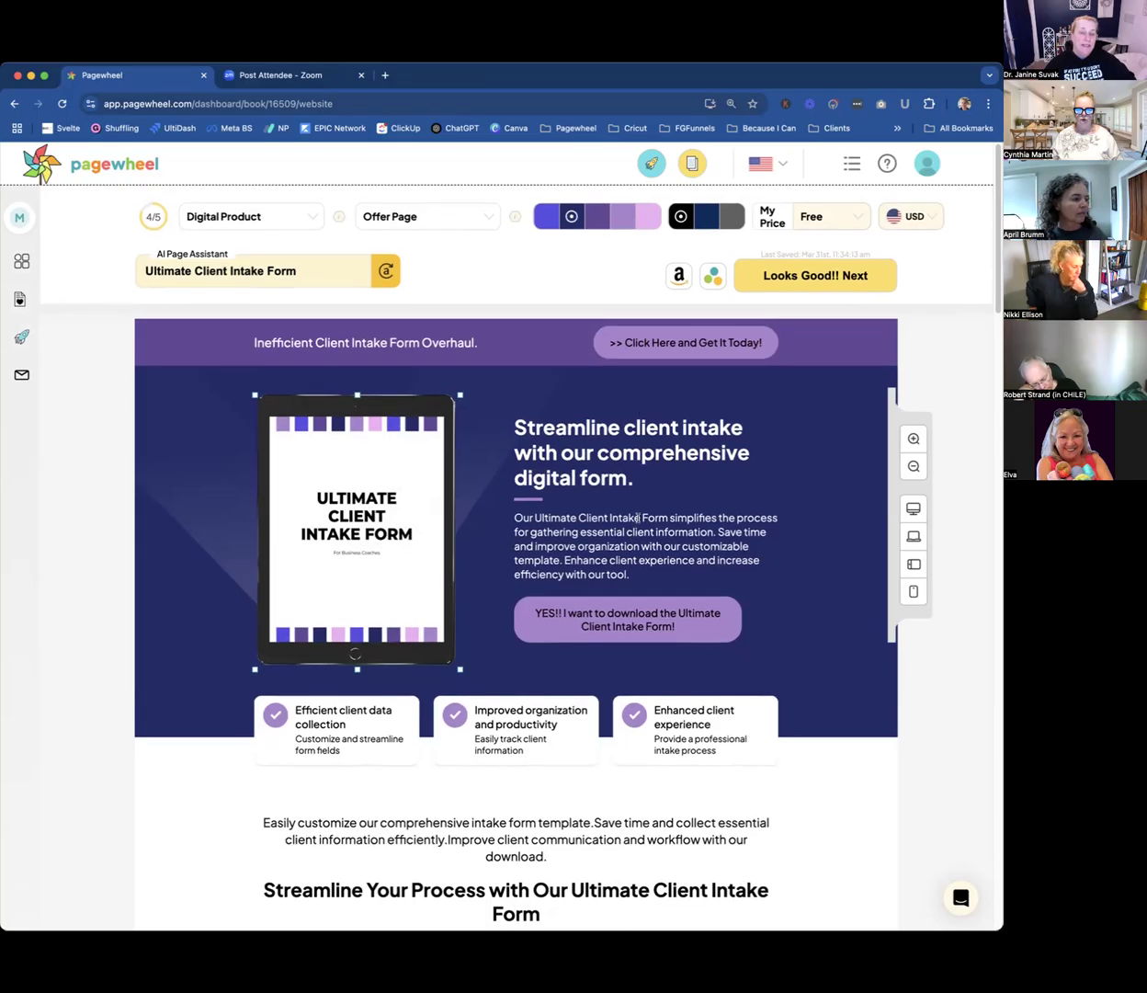
left_click(638, 518)
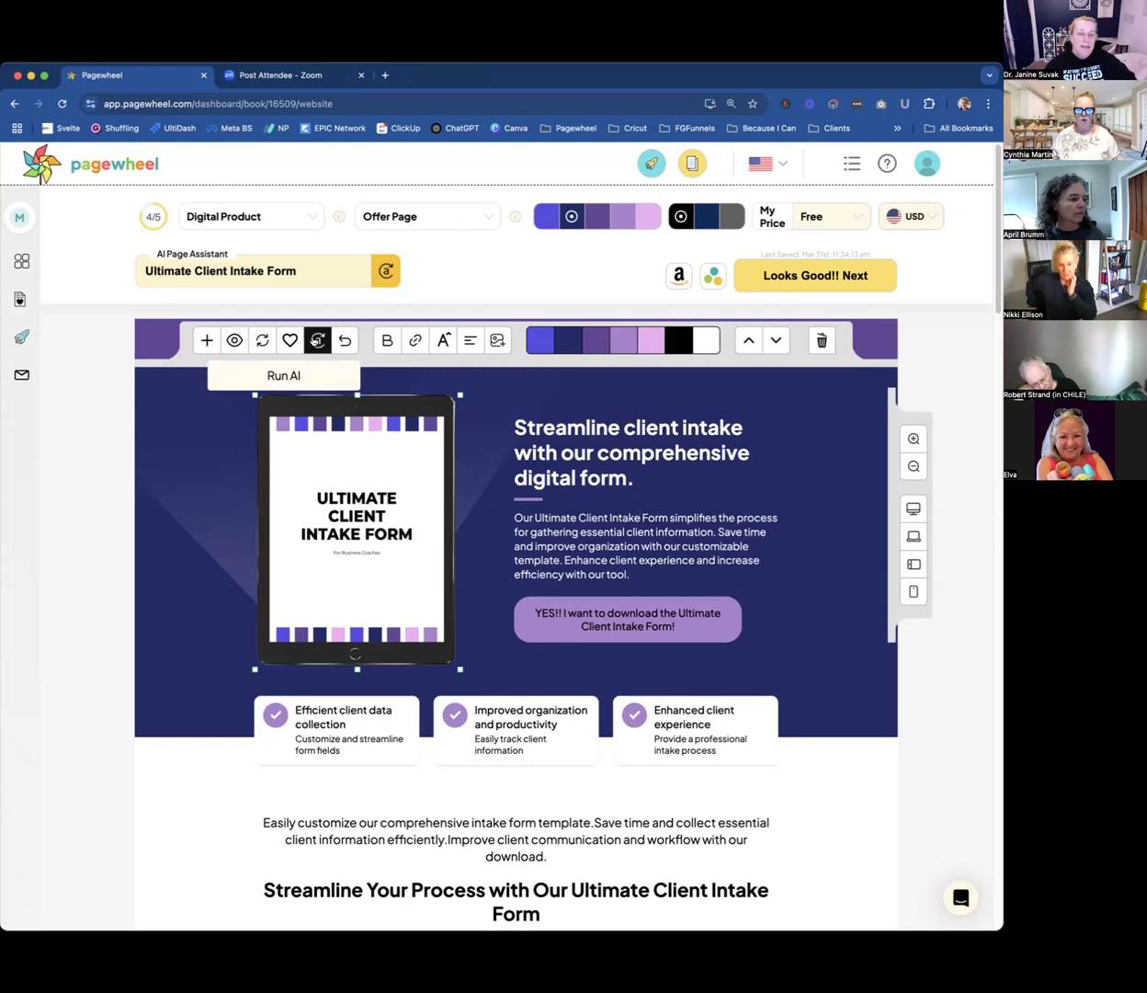
left_click(814, 570)
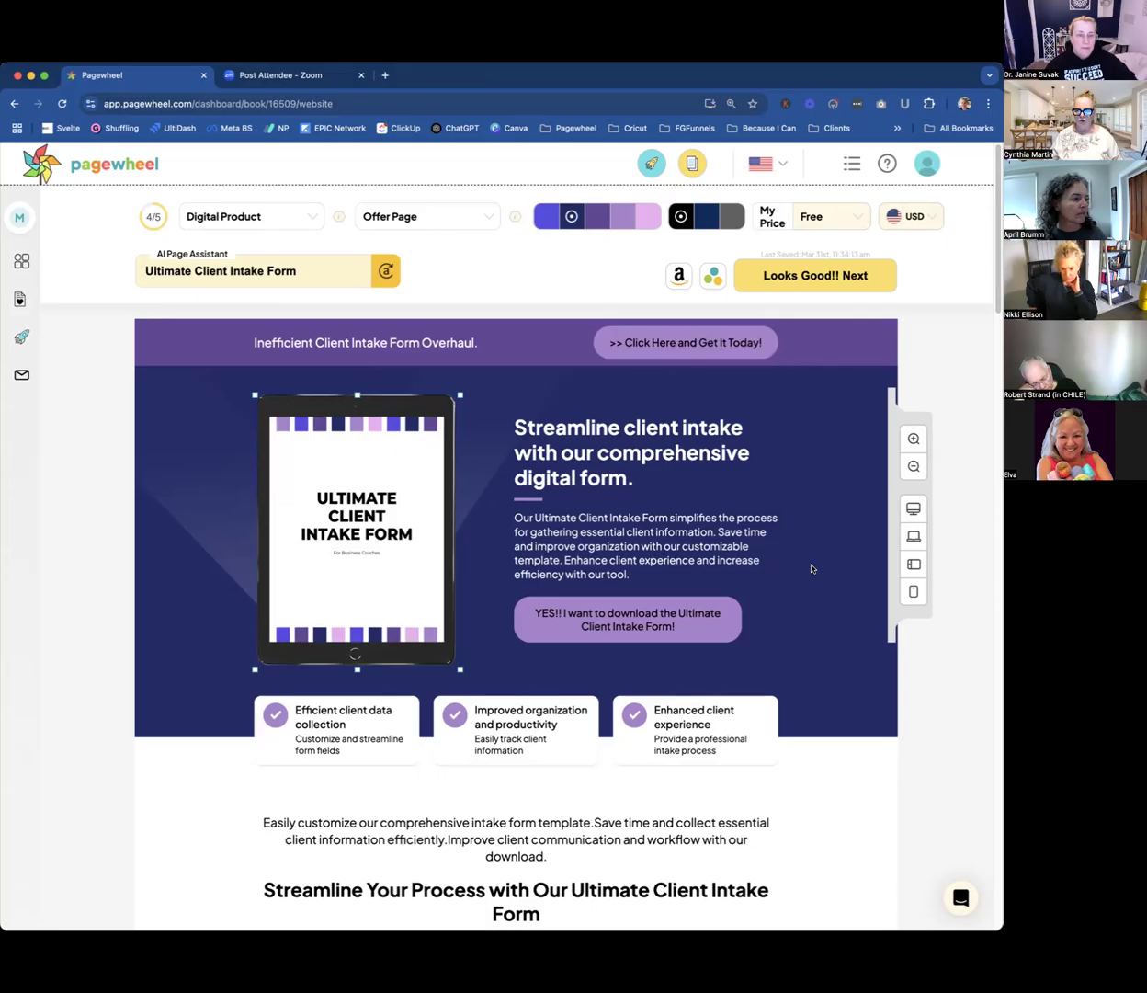
Set a custom product price of 27 USD for the offer.
left_click(826, 216)
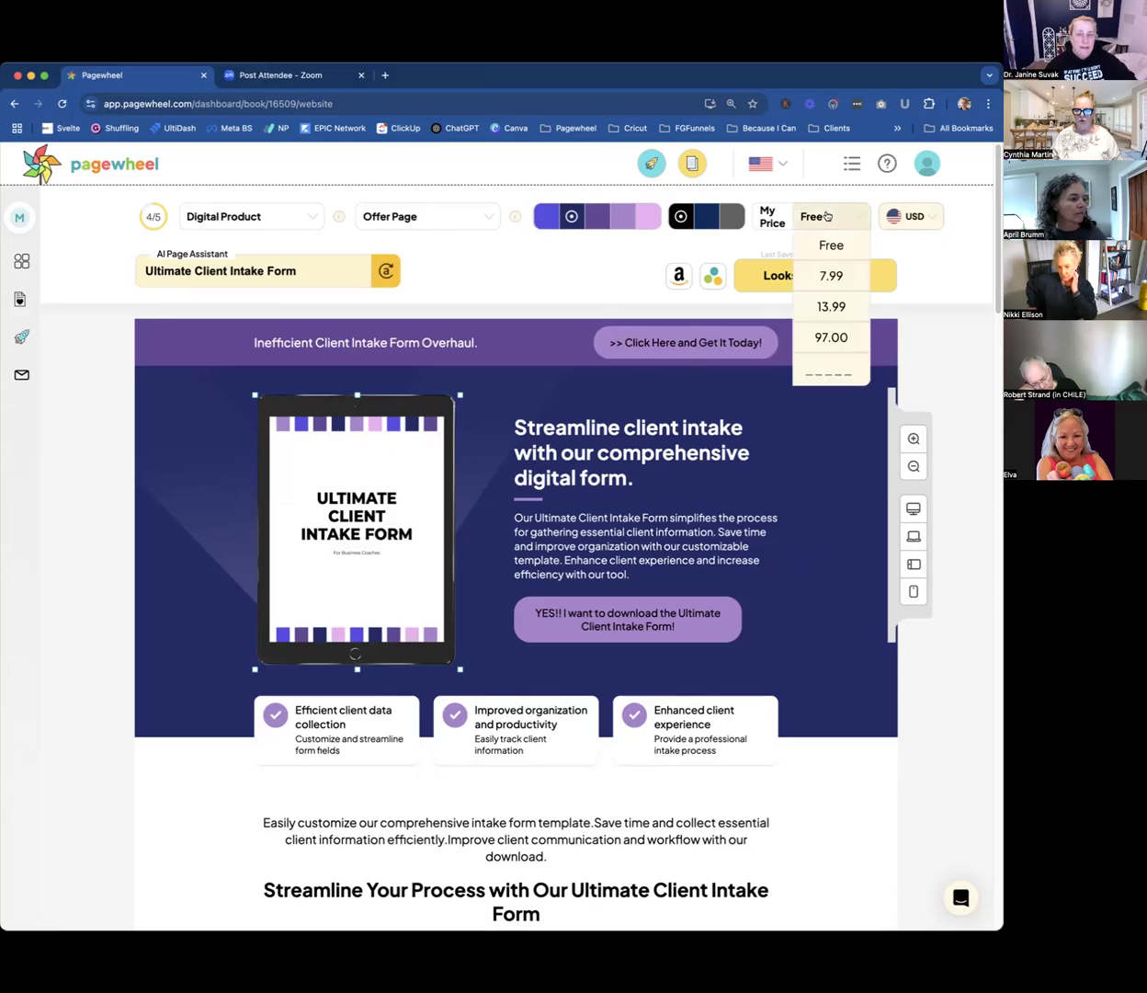
left_click(833, 368)
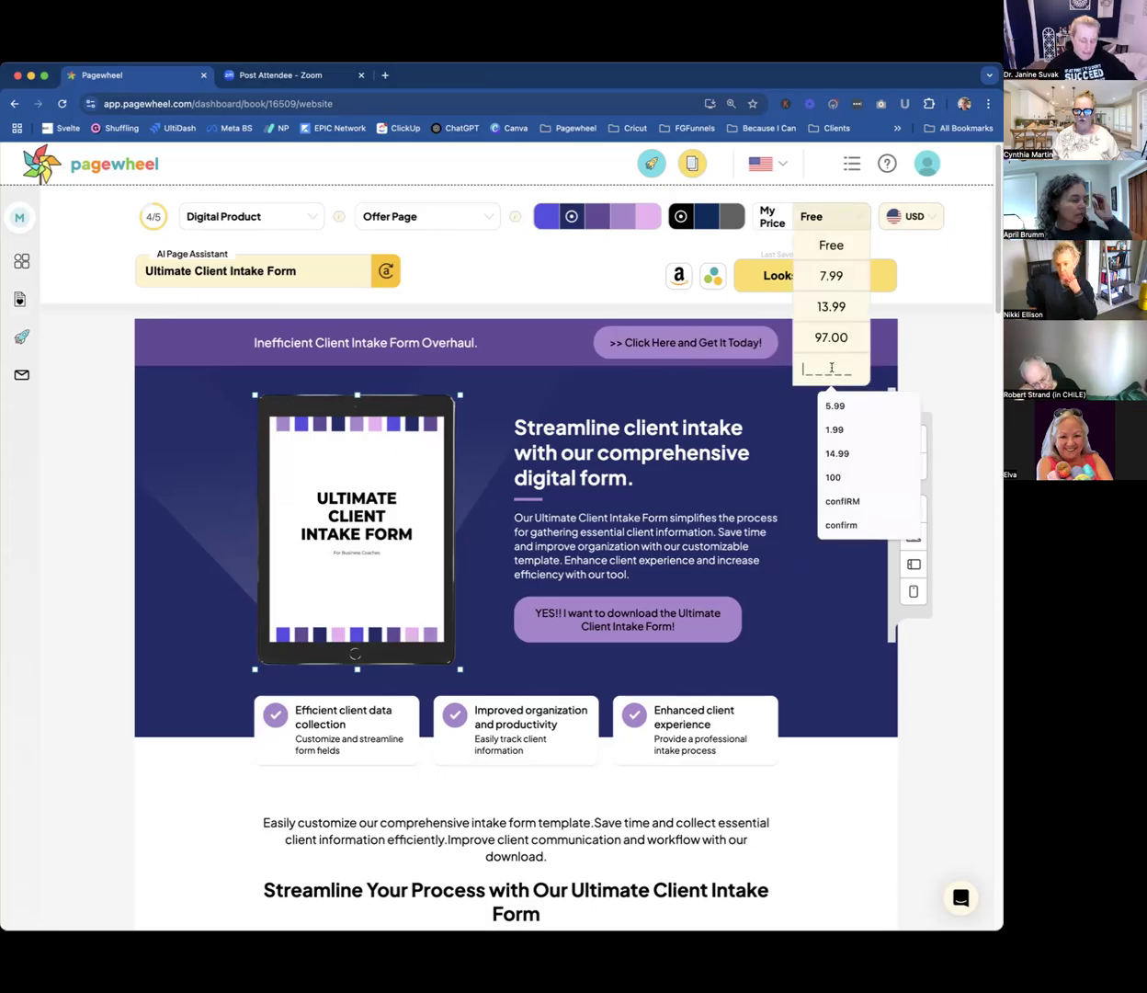
type("27")
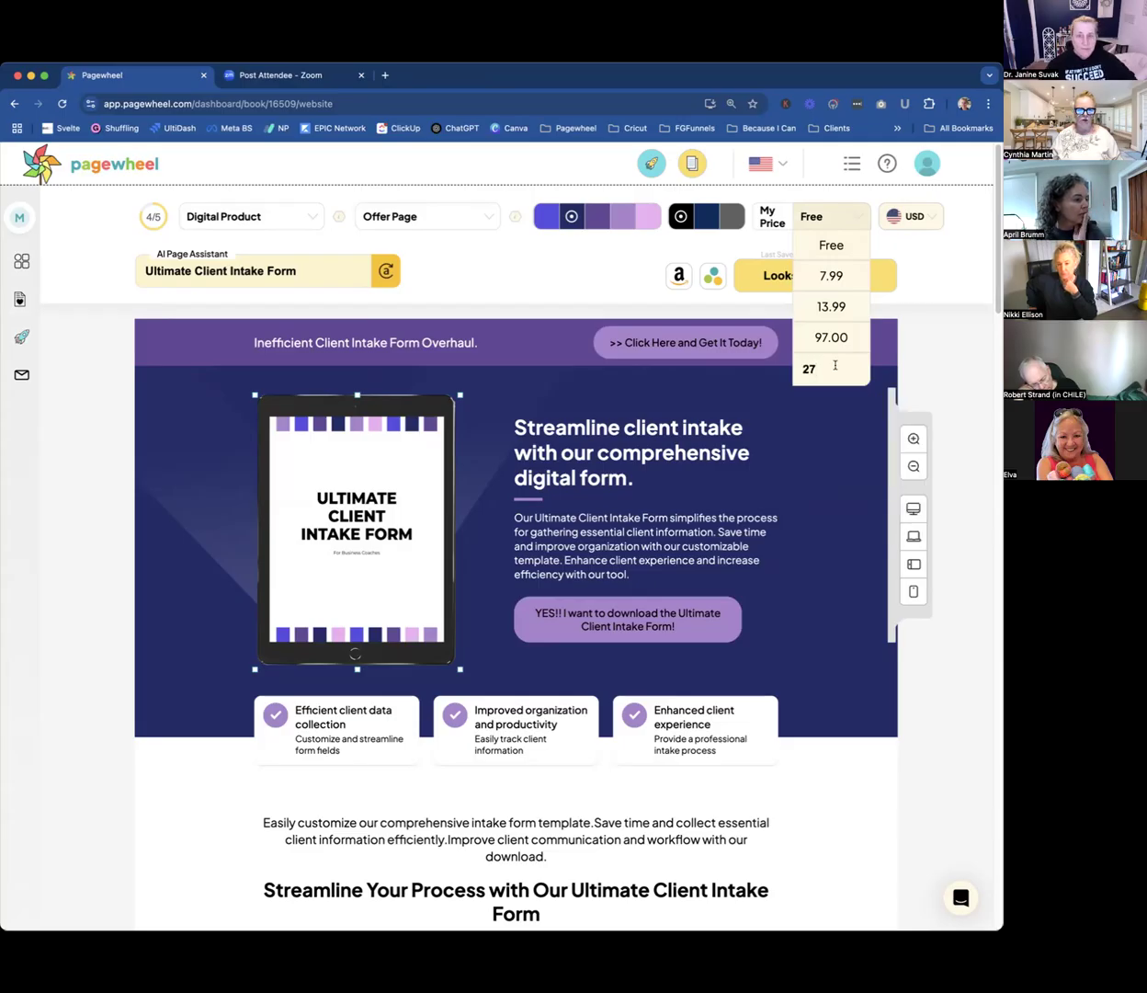
key("Return")
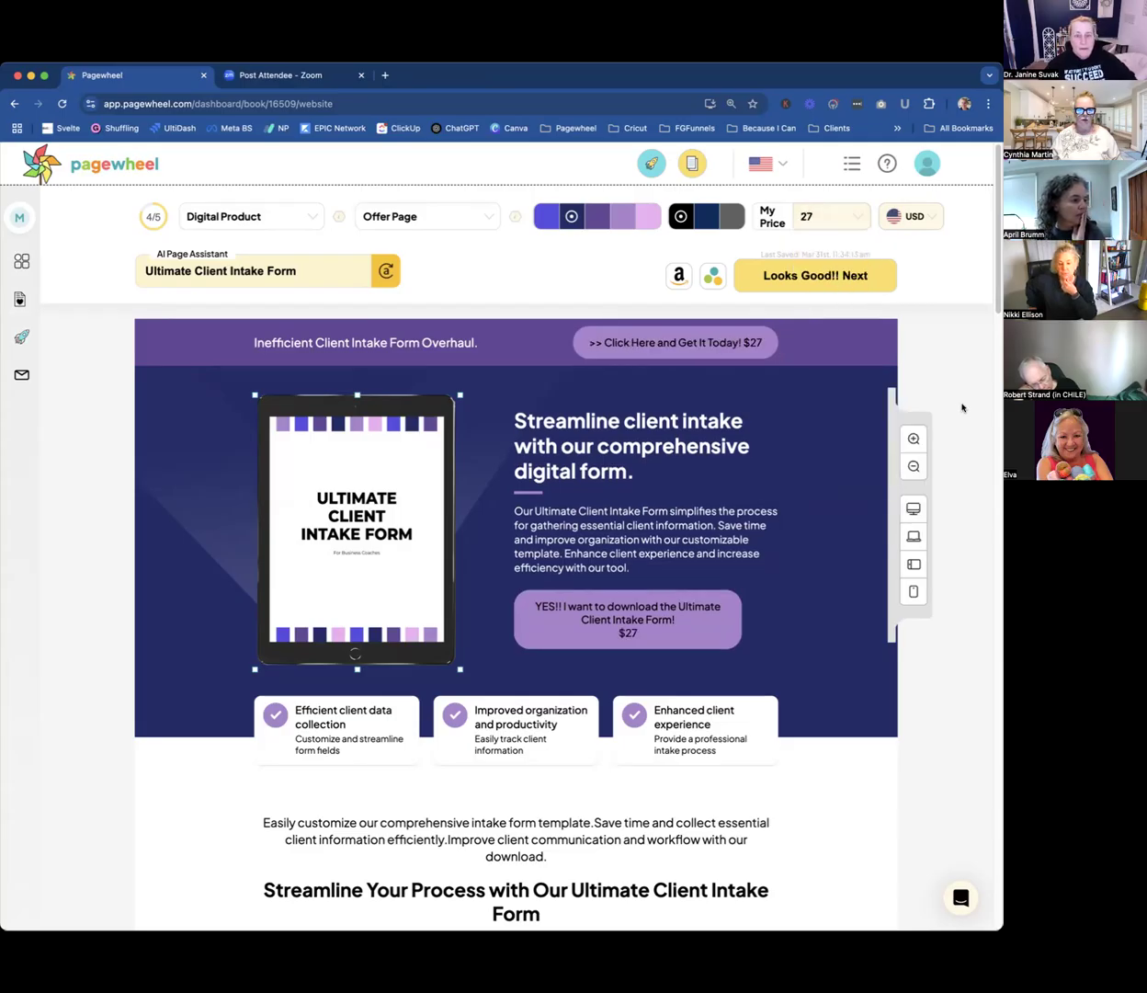
Examine the regenerated offer page sections, including "This is for you IF...", the About Me text and "How To Get Started".
scroll(720, 552, "down", 5)
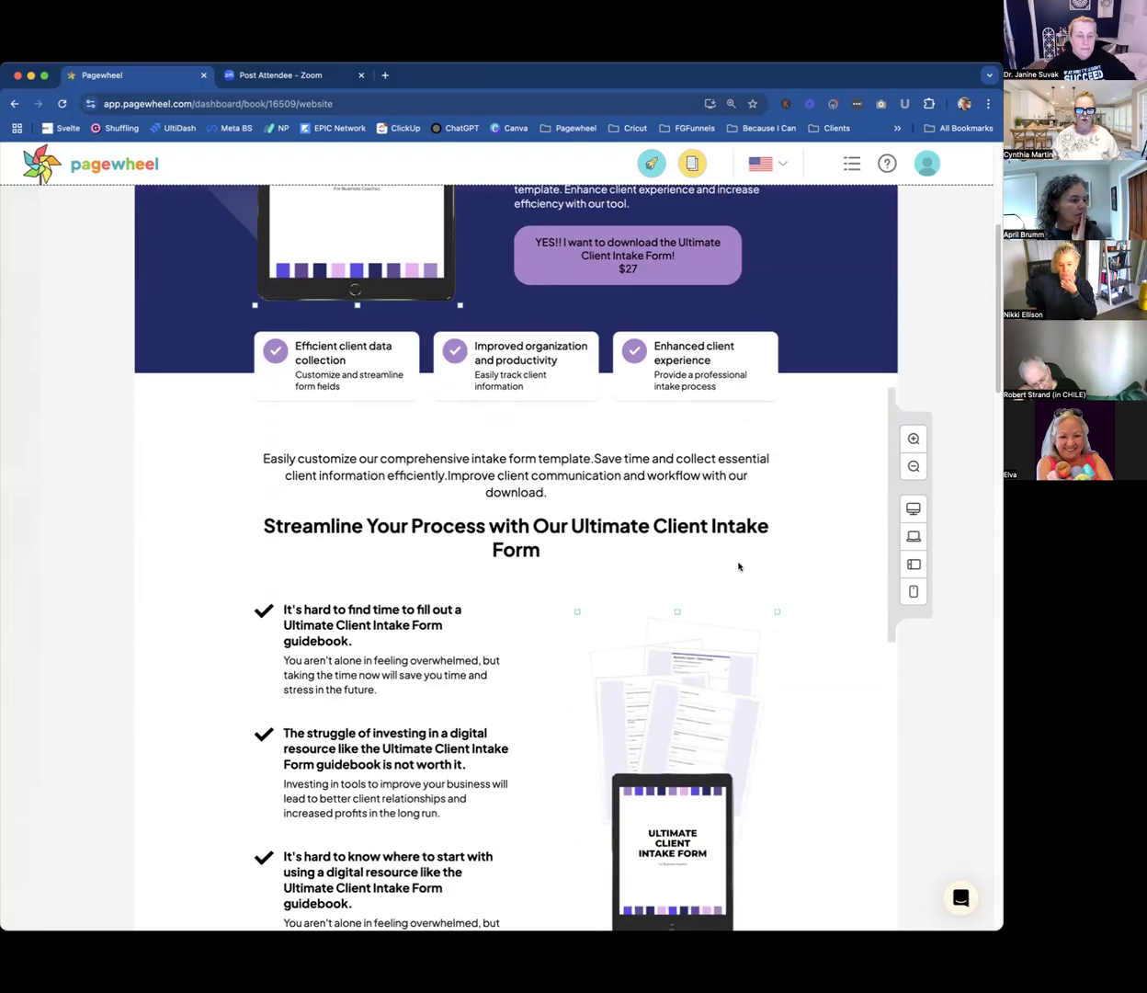
scroll(740, 570, "down", 3)
scroll(836, 658, "down", 10)
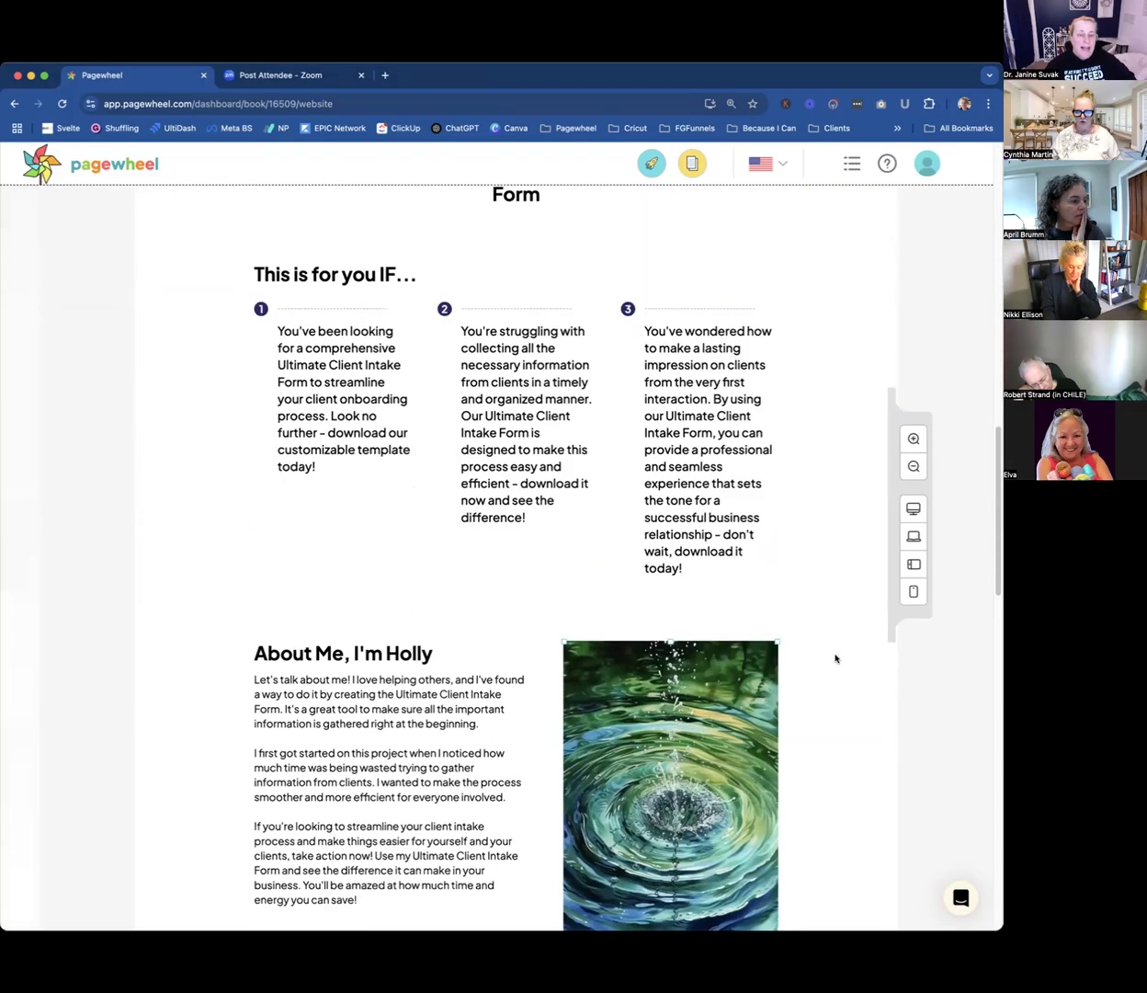
scroll(835, 658, "down", 5)
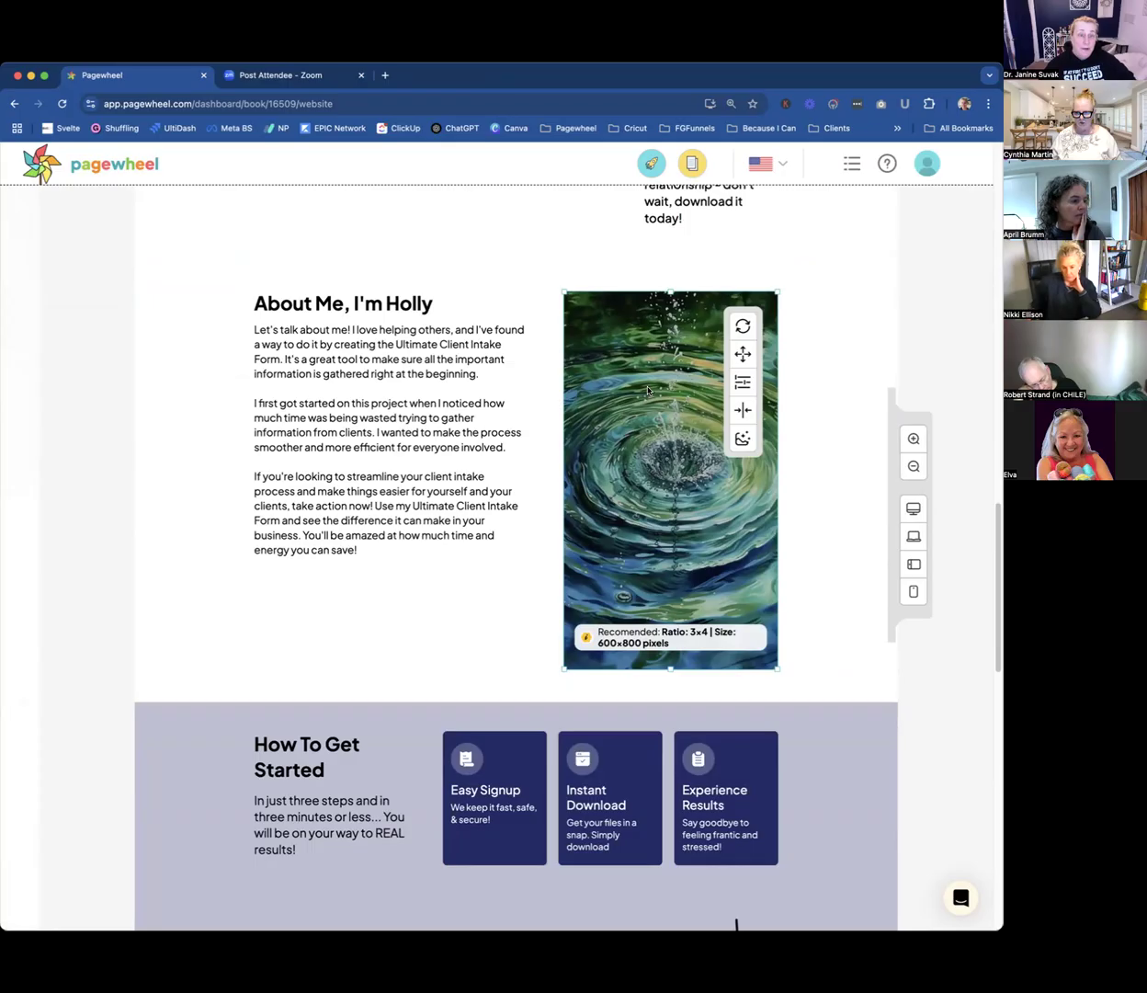
left_click(327, 364)
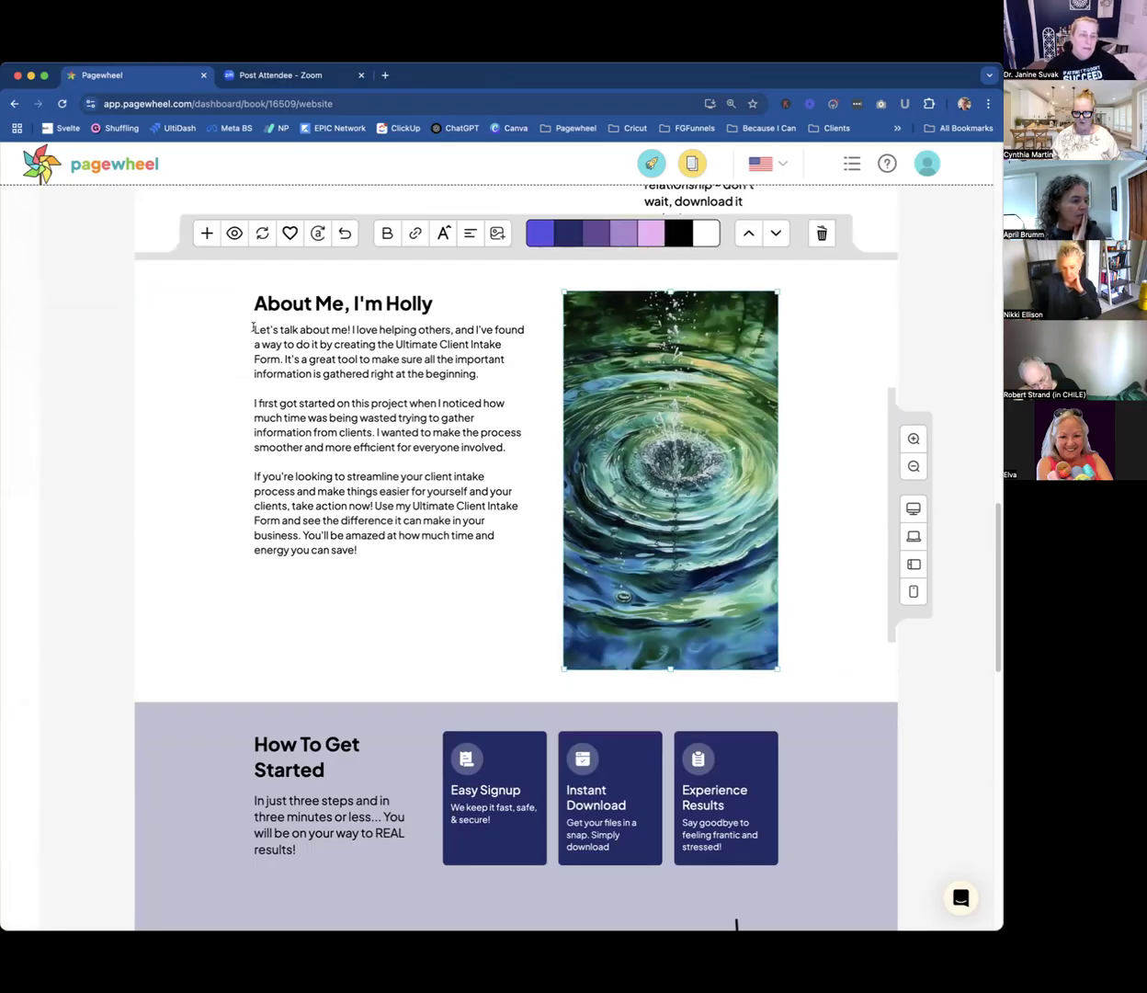
left_click_drag(252, 328, 394, 548)
left_click(396, 549)
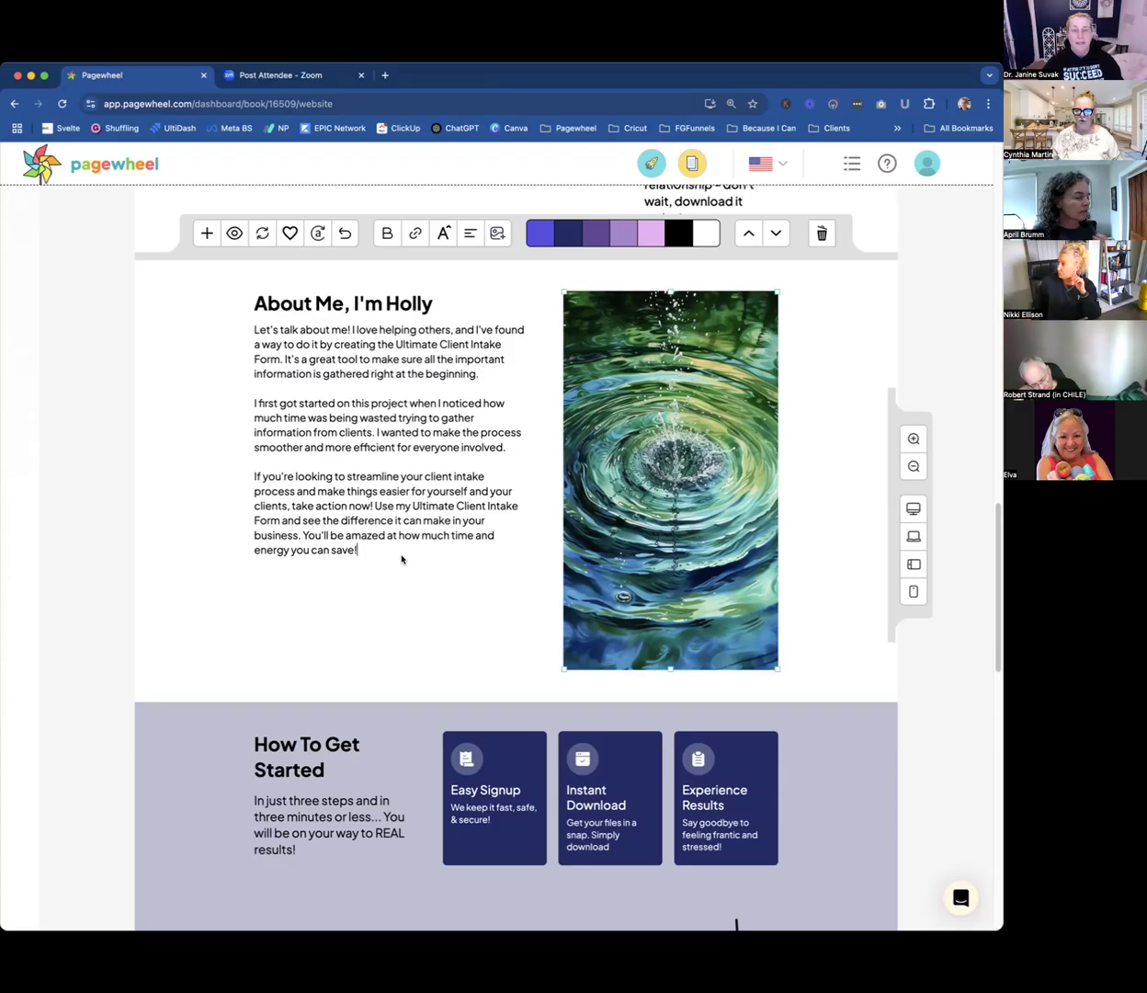
left_click(402, 558)
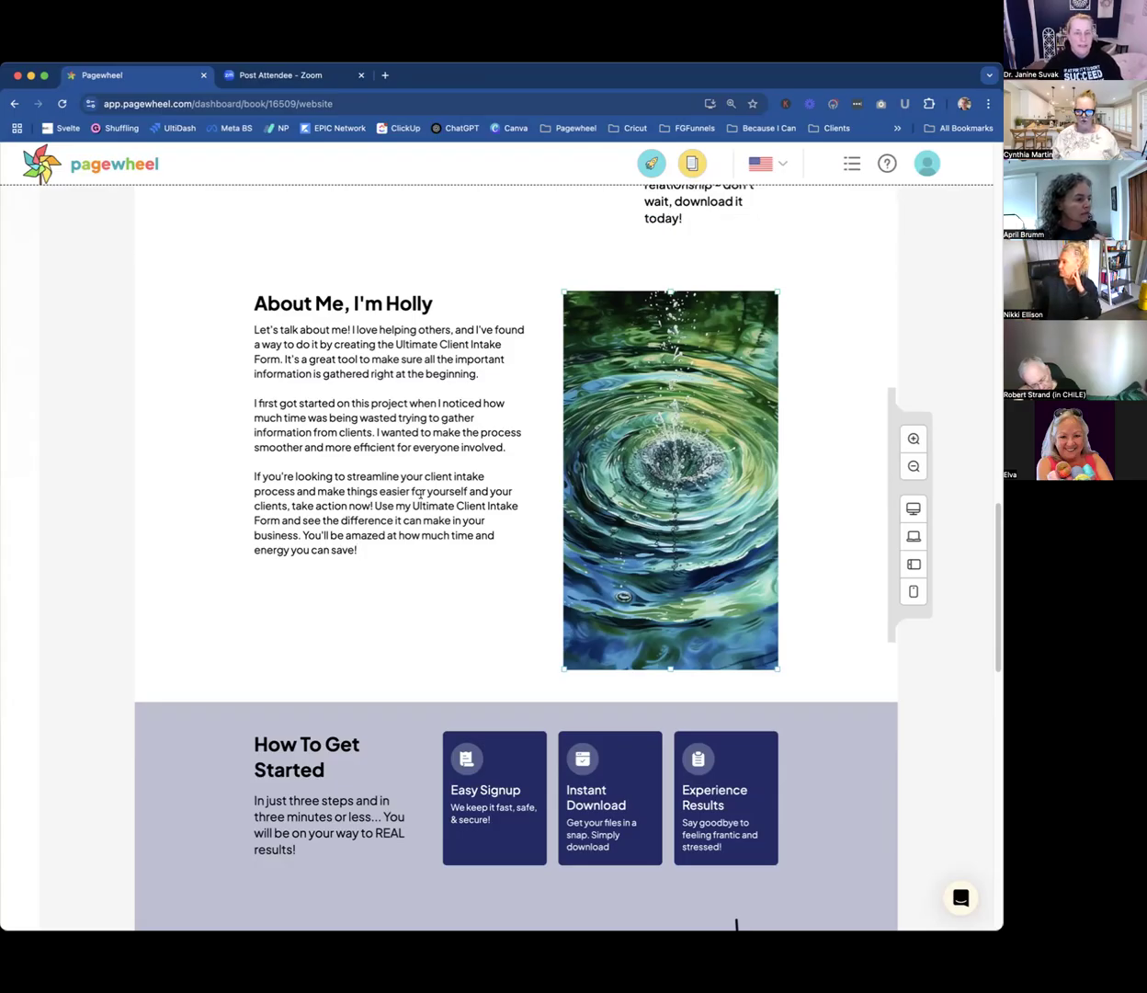
left_click(420, 495)
scroll(422, 496, "down", 2)
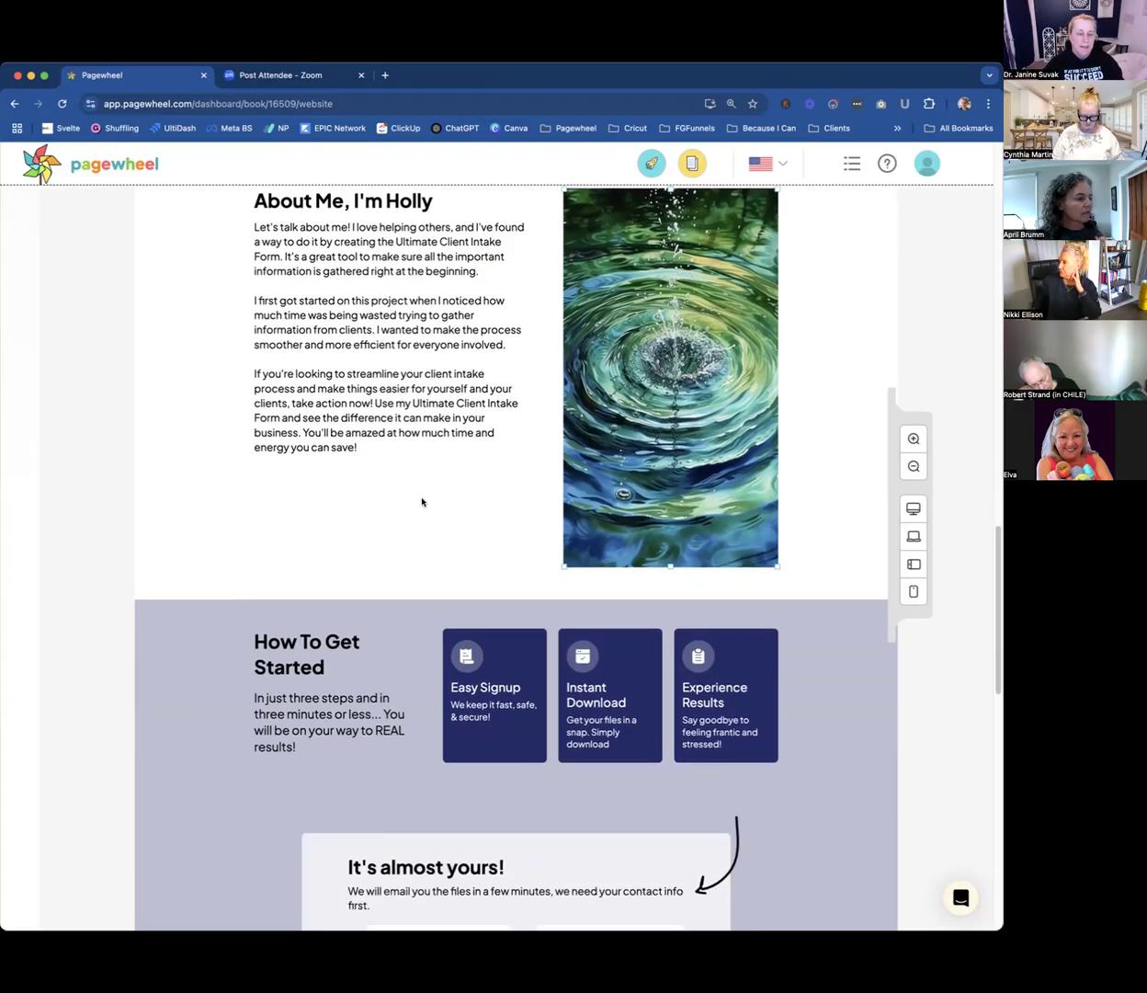
scroll(423, 496, "down", 5)
scroll(425, 503, "down", 7)
scroll(425, 502, "up", 8)
scroll(426, 502, "up", 10)
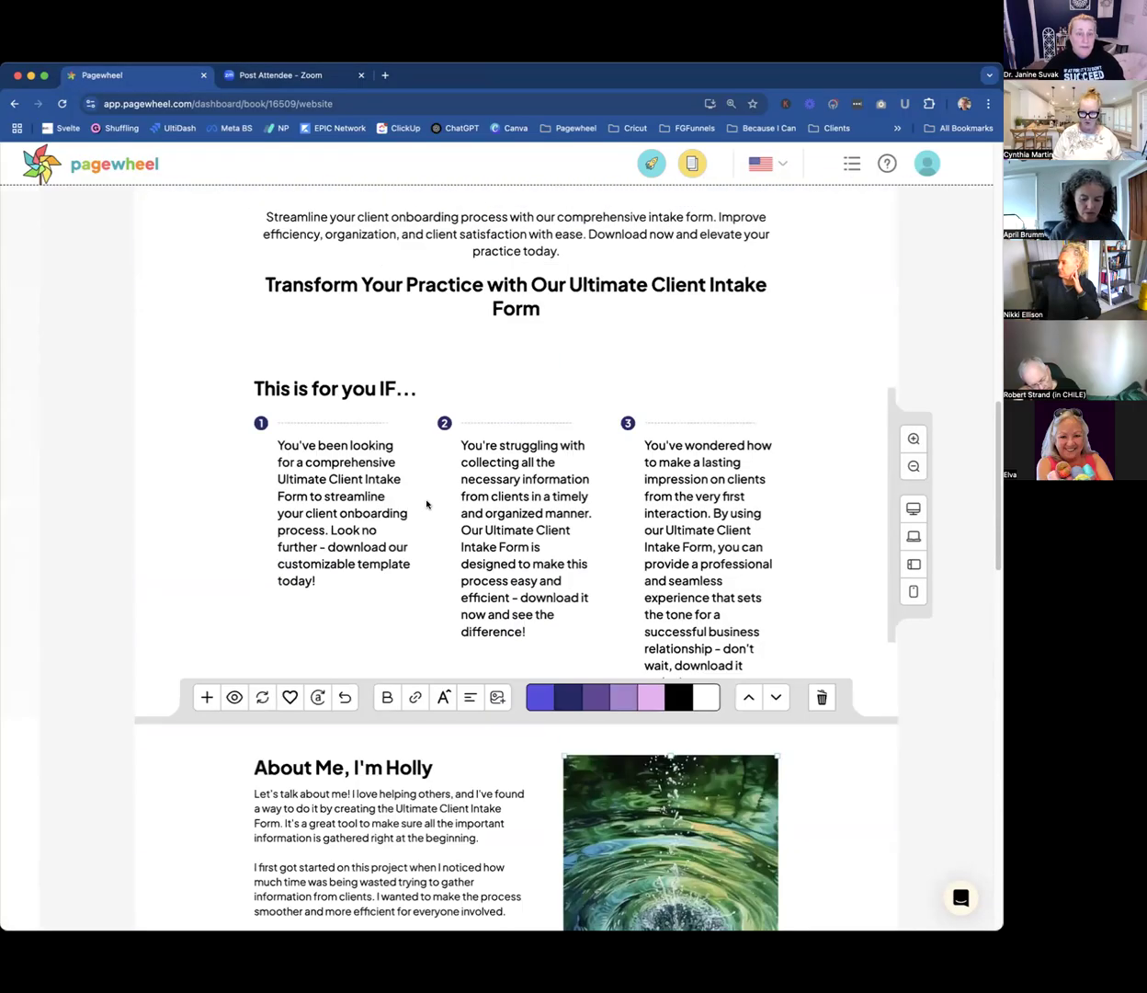
Put each of the three sentences above the "Streamline Your Process with Our Ultimate Client Intake Form" heading on its own line.
scroll(444, 487, "up", 4)
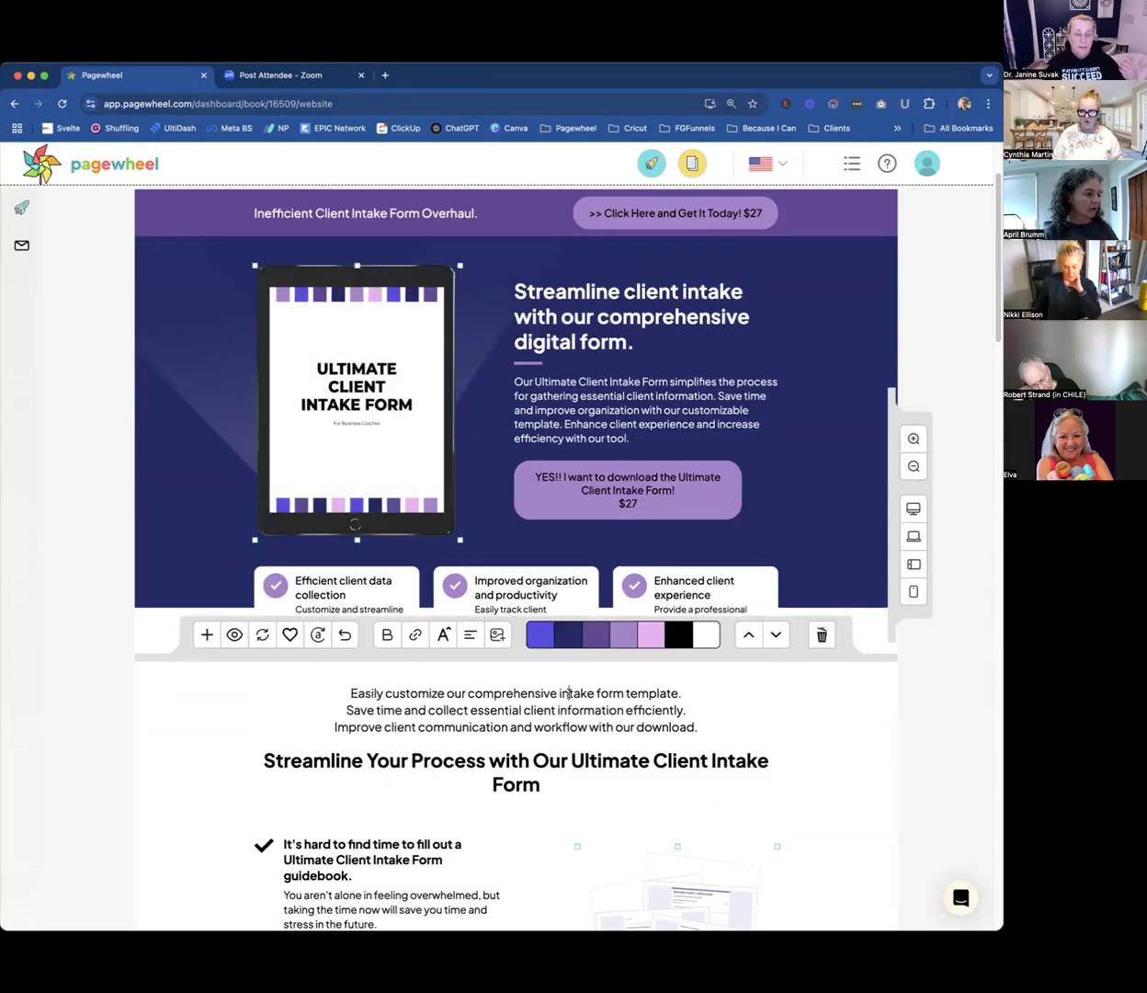
scroll(569, 697, "down", 3)
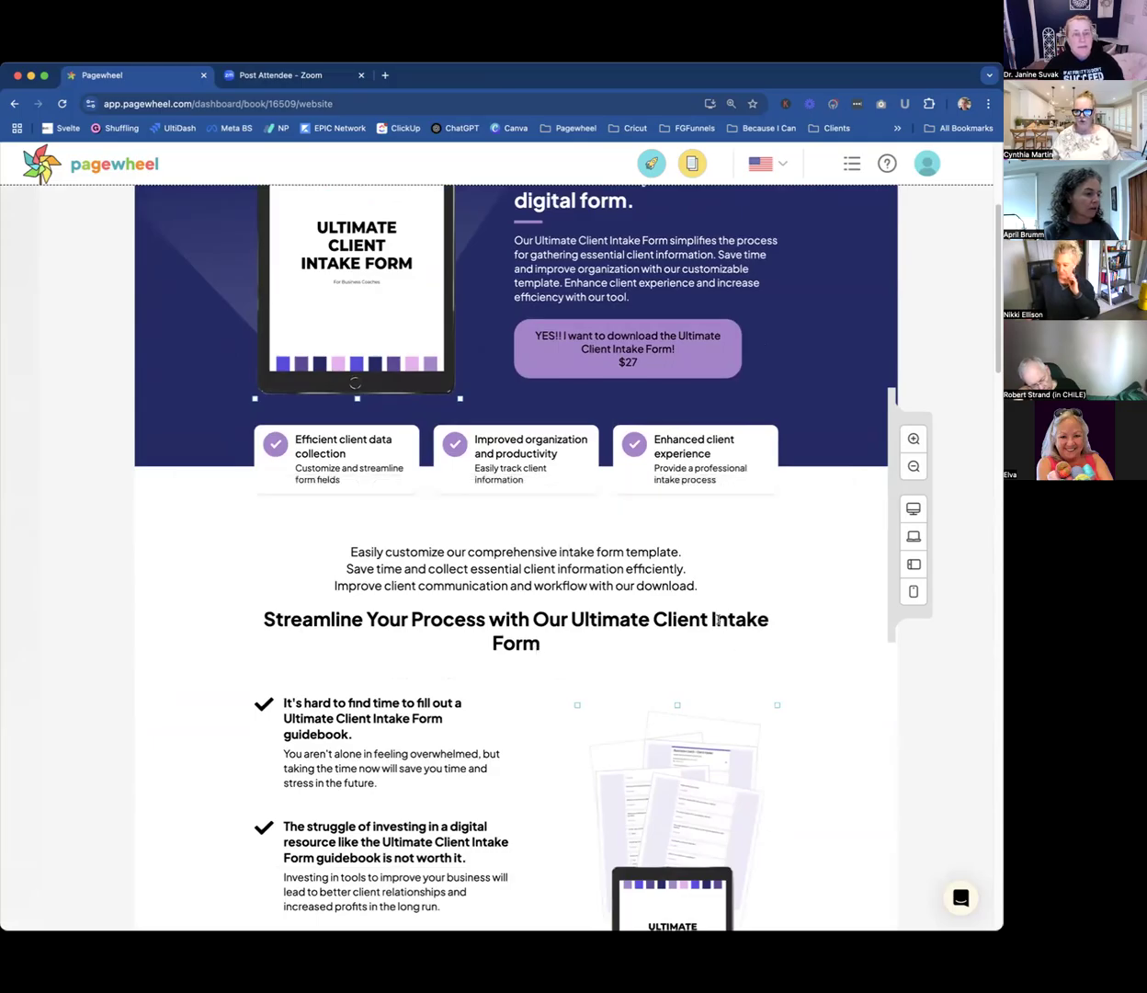
scroll(717, 619, "up", 6)
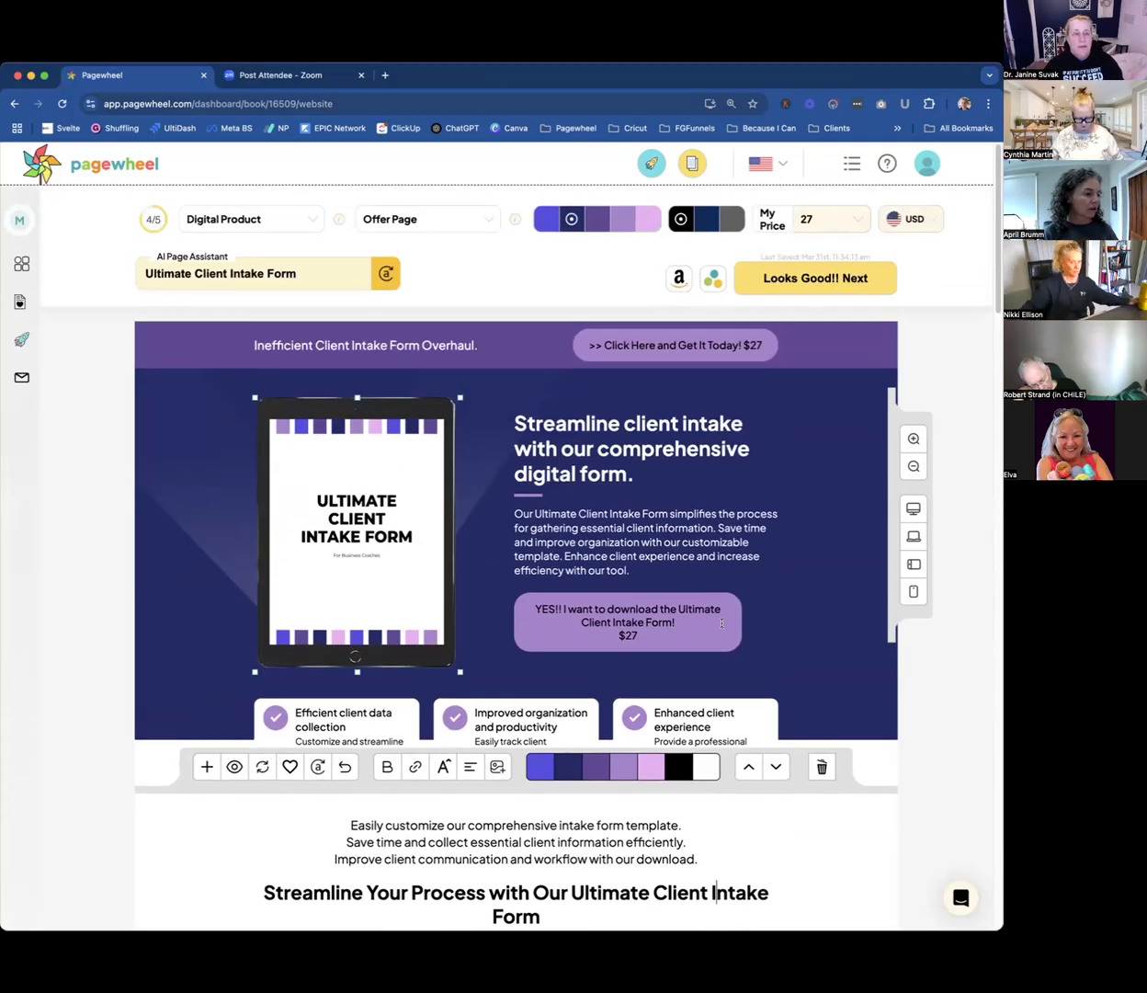
left_click(306, 221)
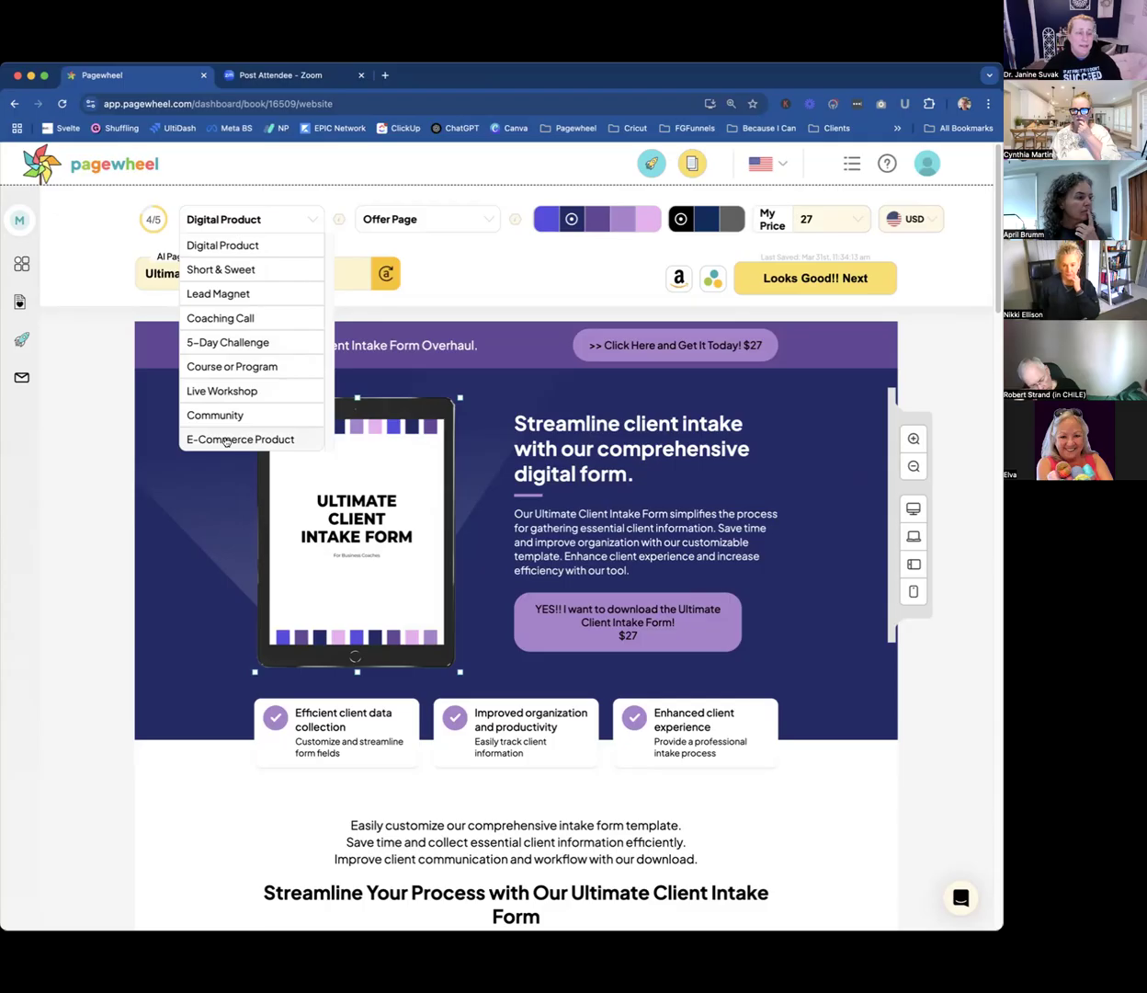
left_click(87, 502)
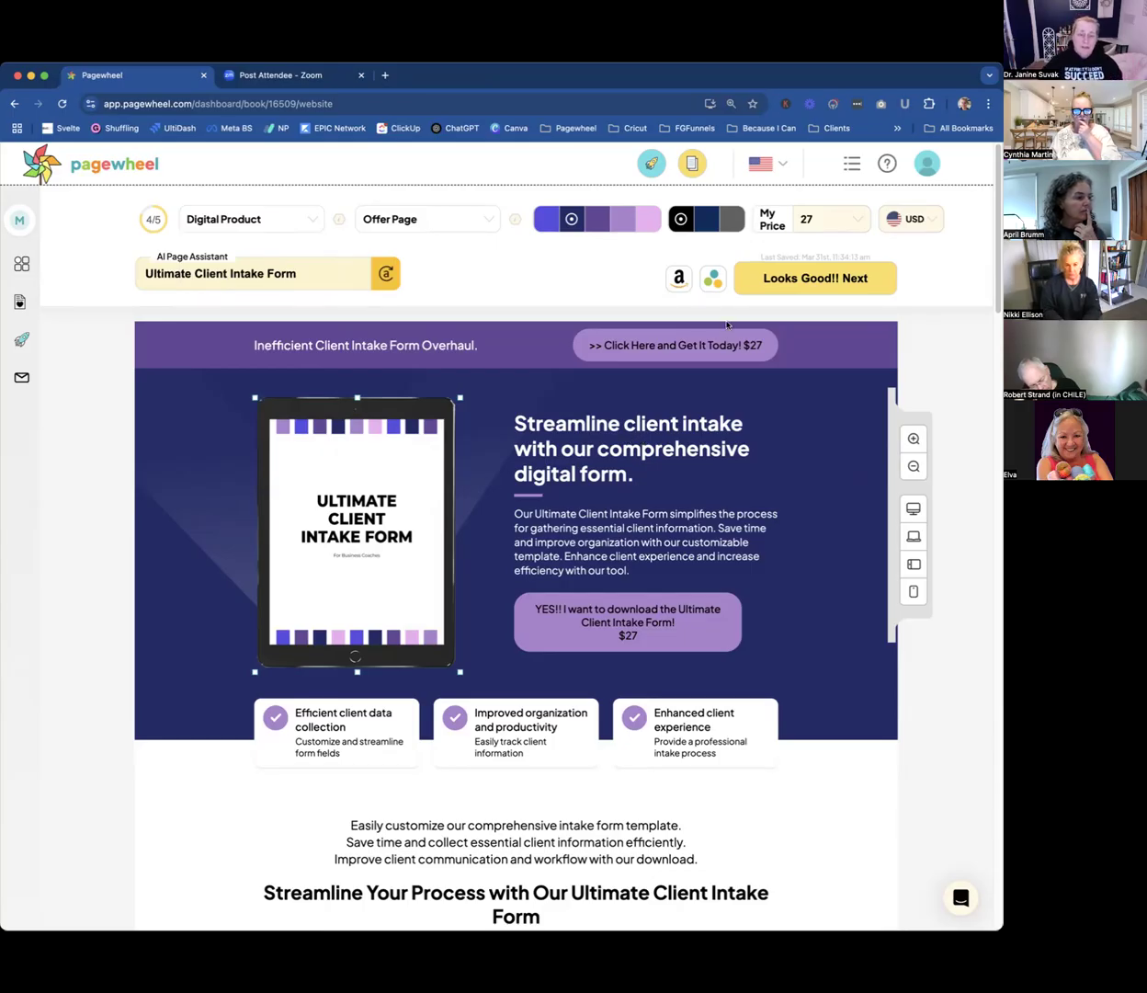
Accept the offer page and continue to the Delivery Page.
left_click(805, 278)
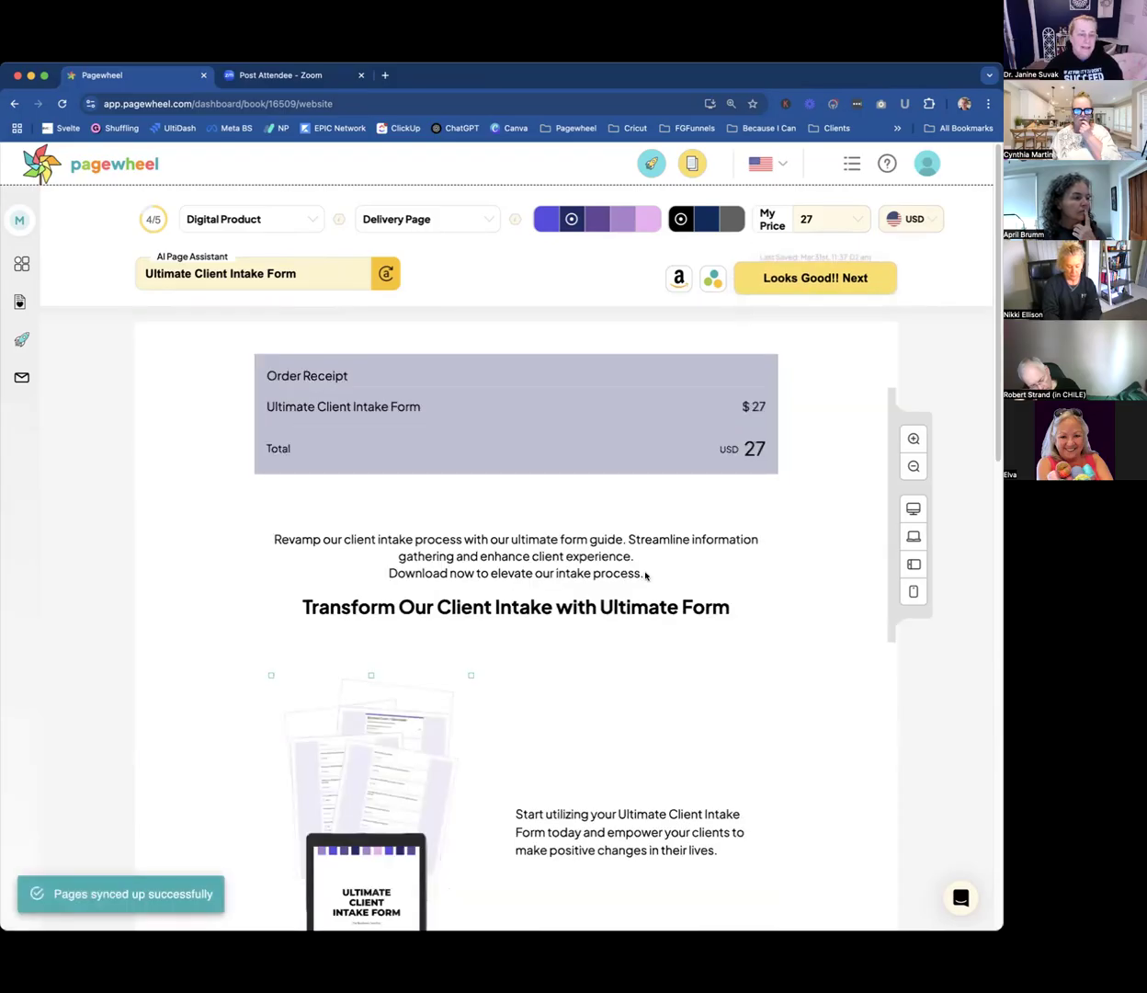
scroll(645, 571, "down", 1)
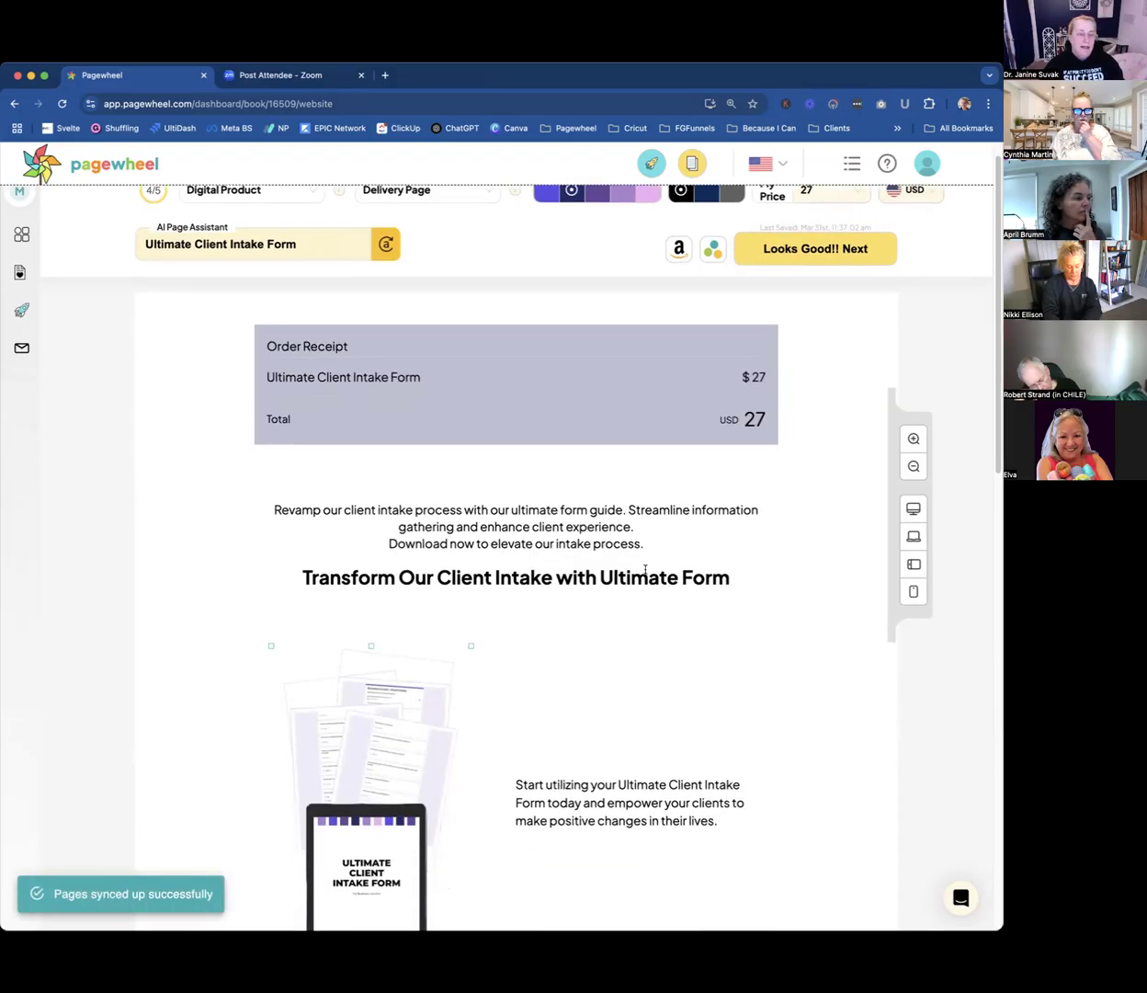
scroll(643, 569, "up", 1)
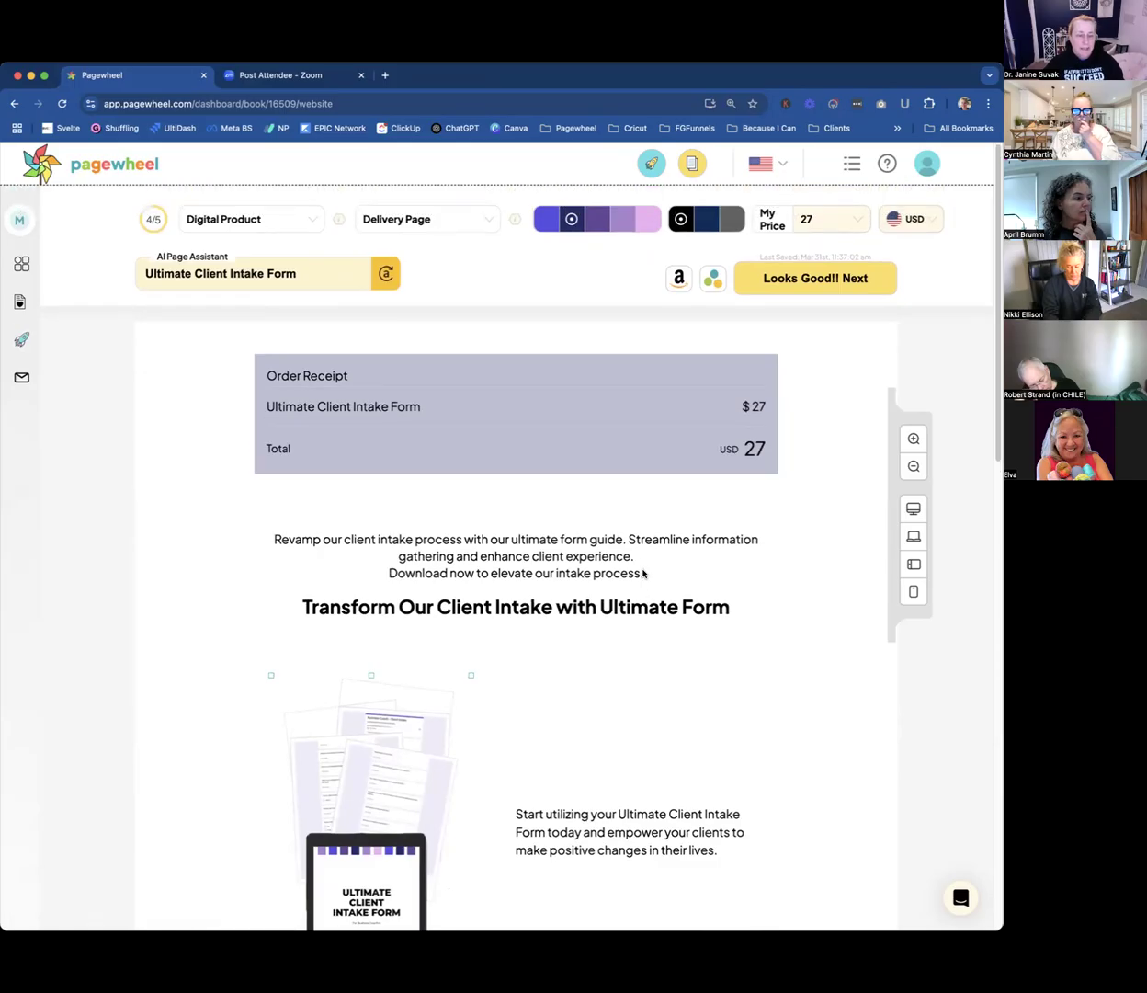
scroll(622, 592, "down", 1)
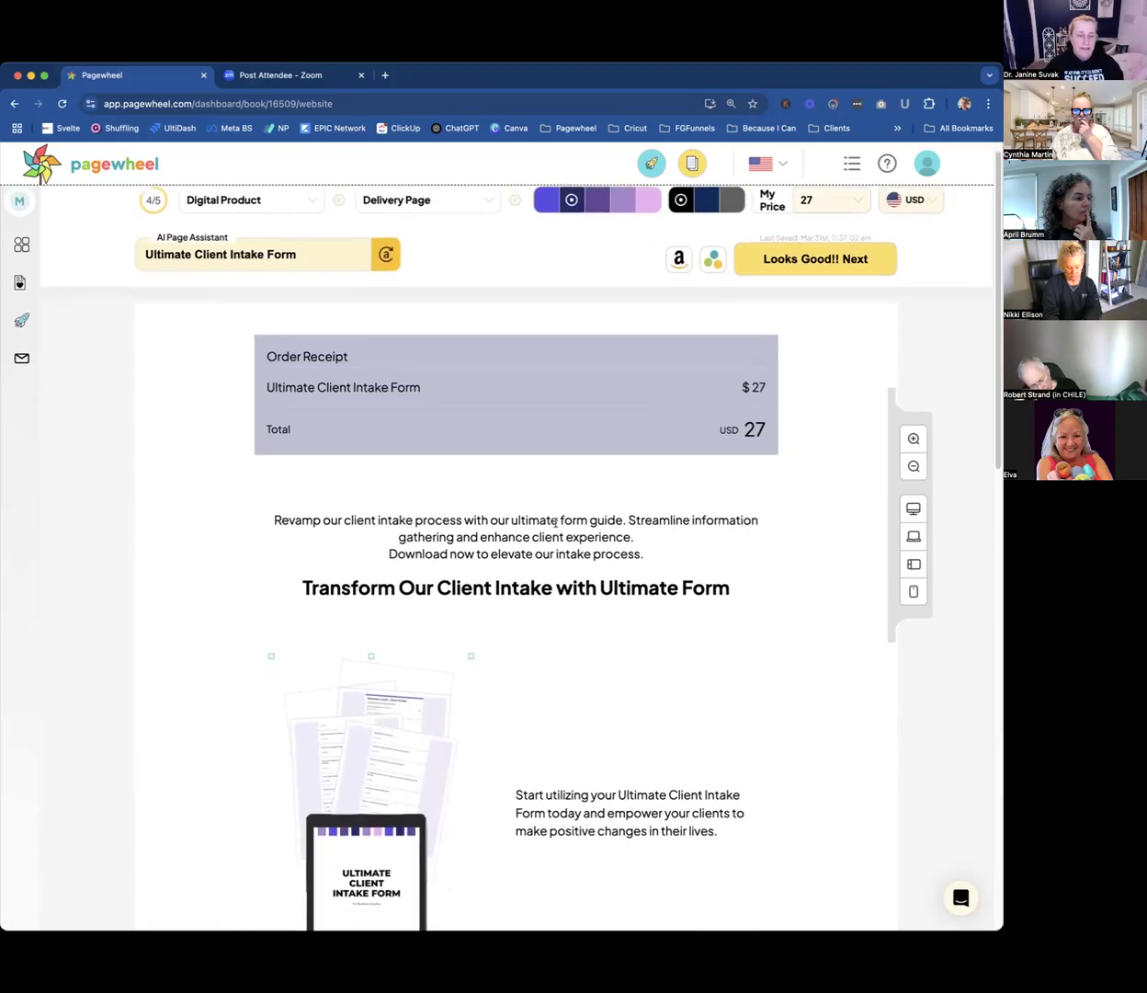
Add a video section with a centred heading, text and single large video below the "Transform Our Client Intake with Ultimate Form" section.
left_click(557, 520)
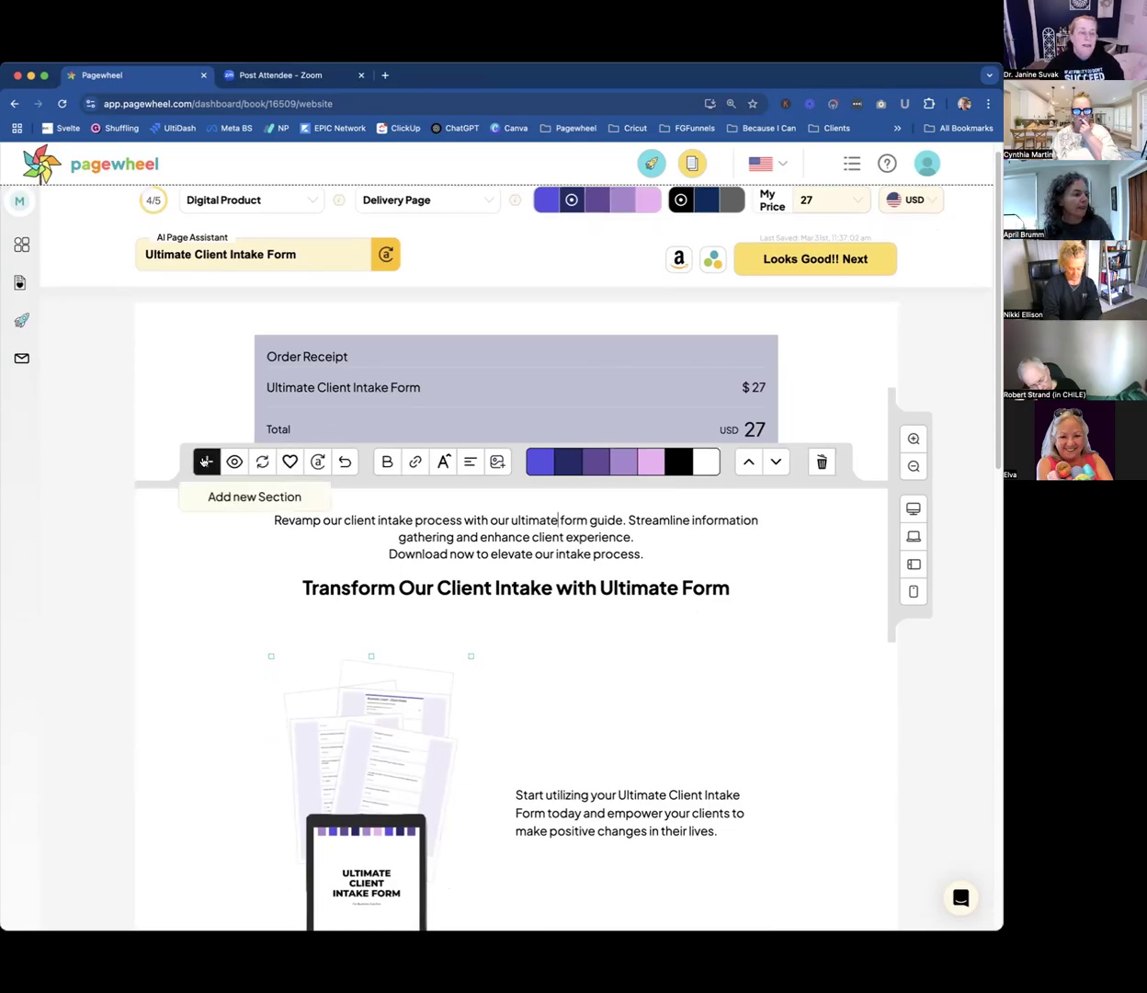
left_click(205, 462)
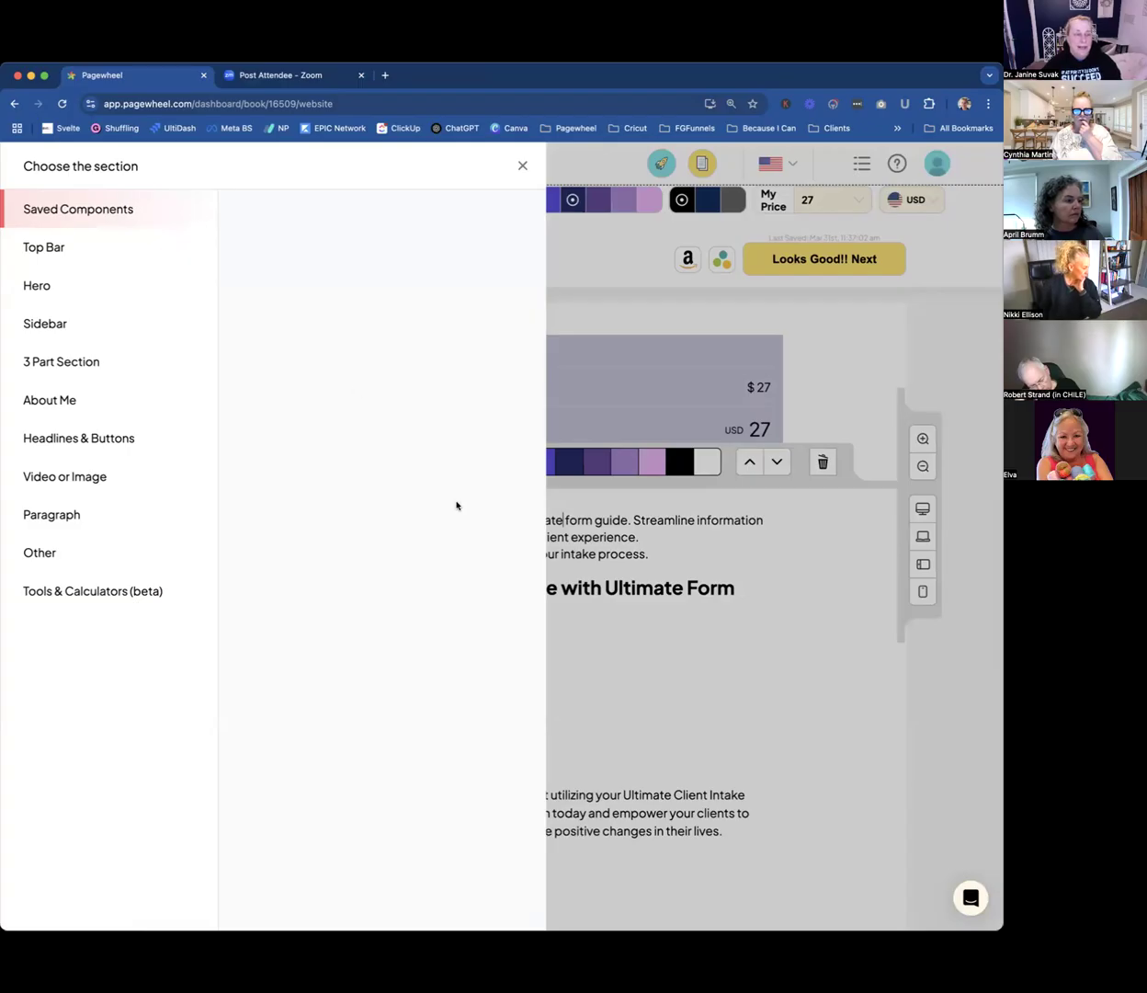
left_click(60, 467)
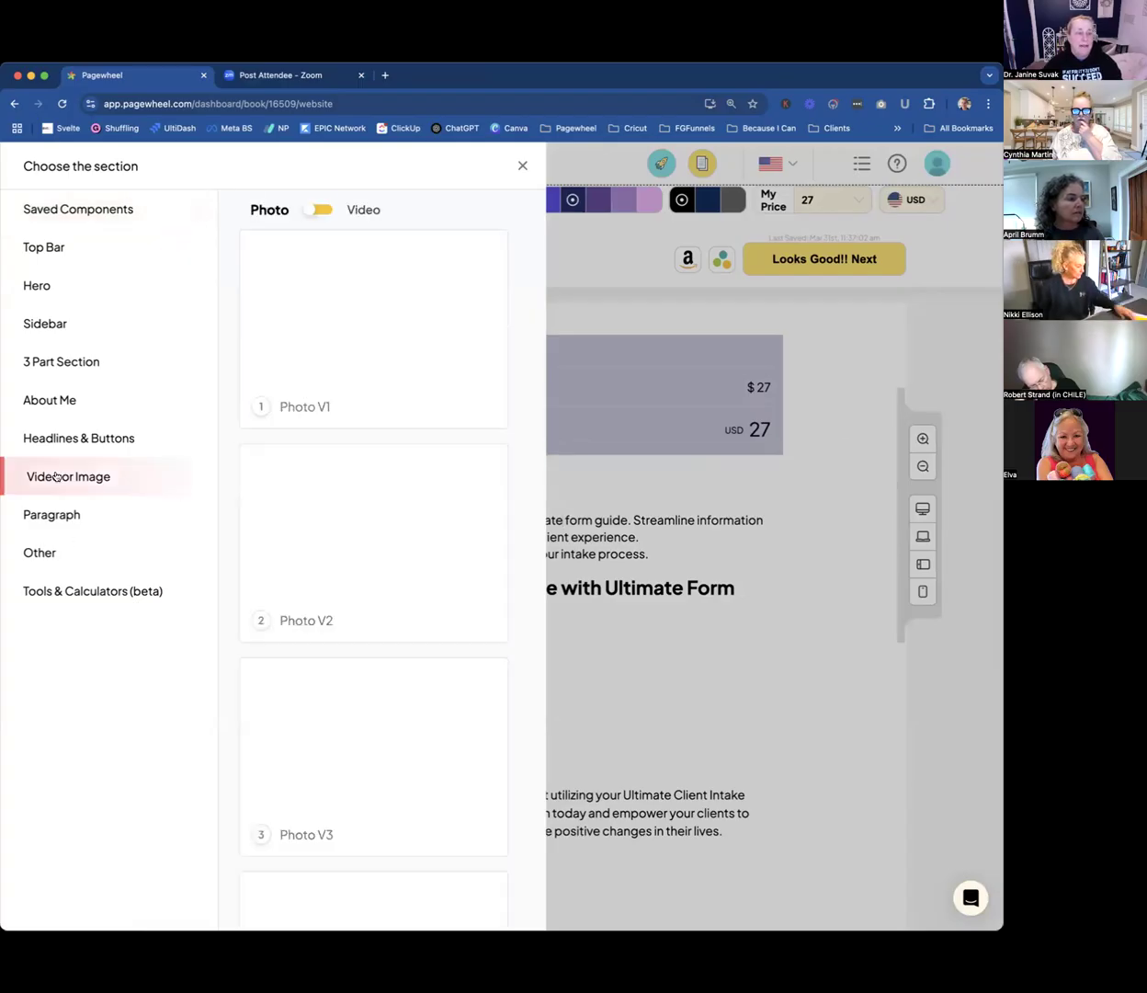
left_click(307, 210)
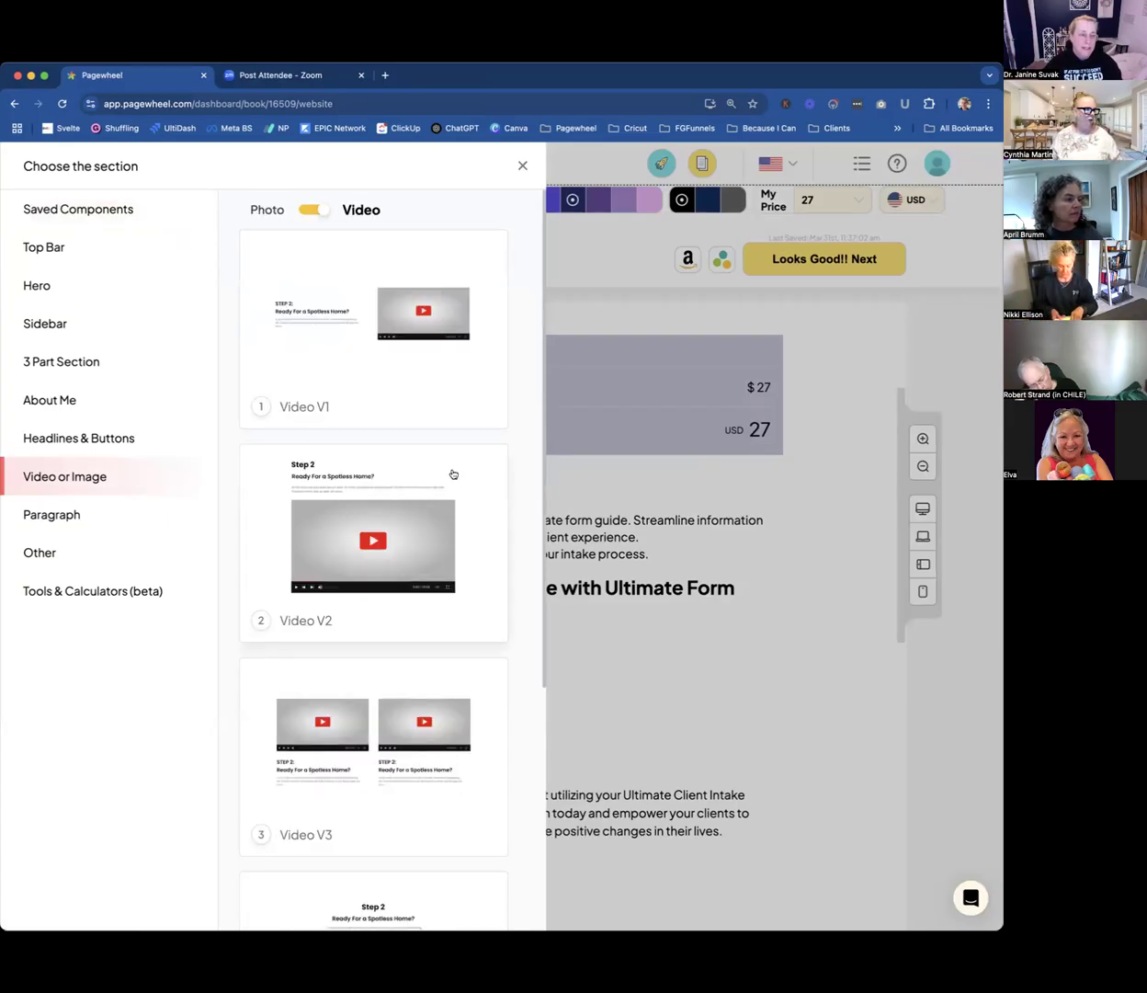
scroll(452, 473, "down", 1)
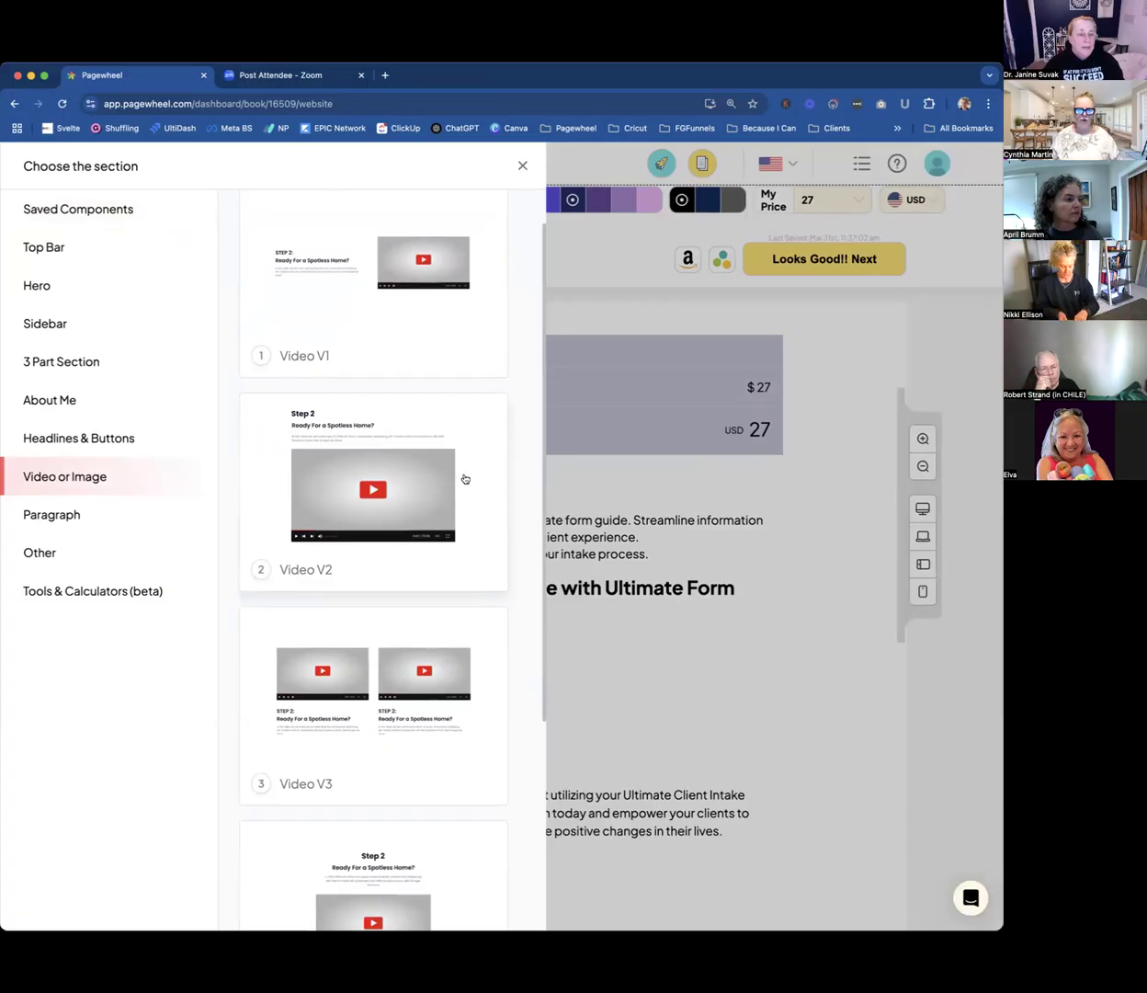
scroll(463, 478, "down", 5)
scroll(465, 479, "up", 6)
scroll(465, 479, "down", 4)
scroll(465, 479, "down", 2)
left_click(386, 549)
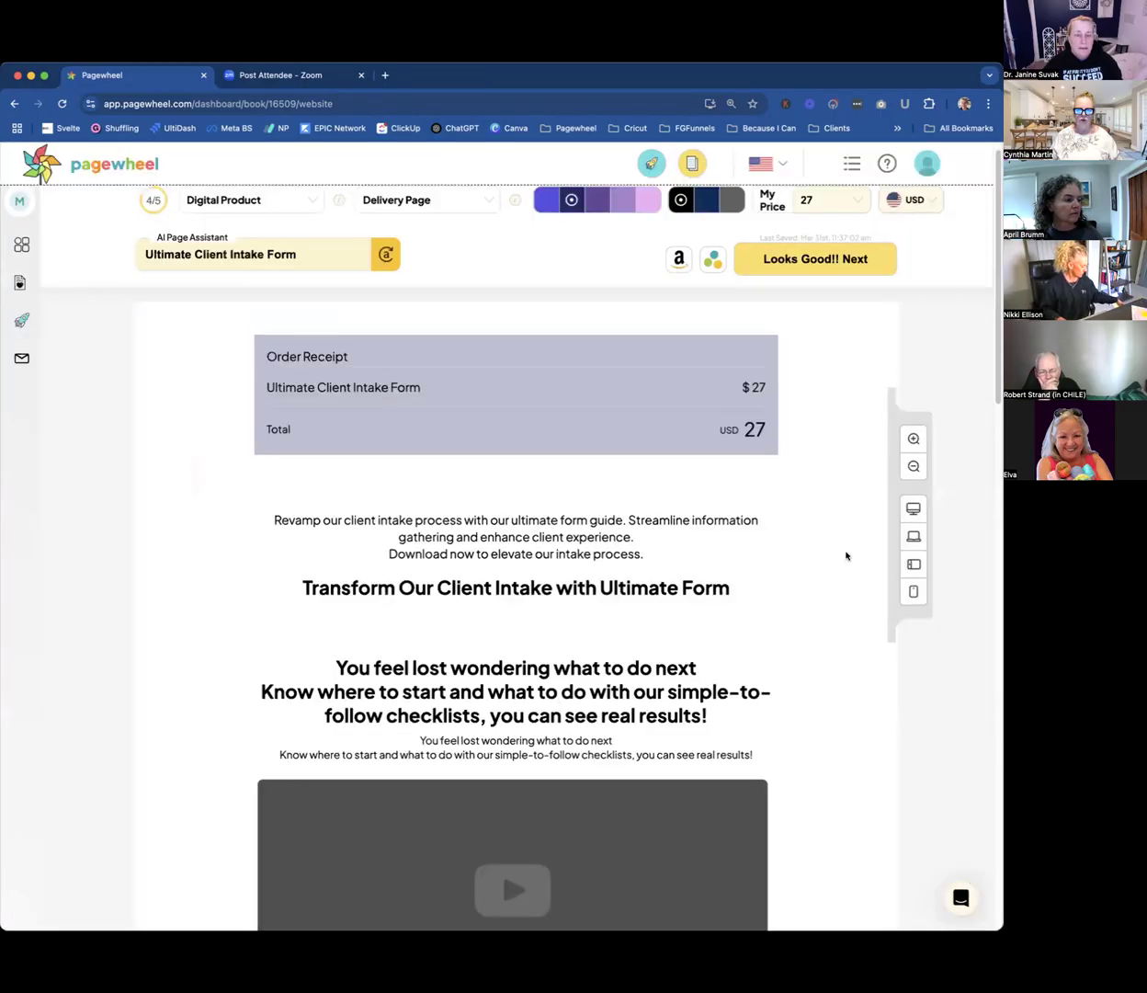
Move the new video section up to the start of the delivery page, above the Order Receipt.
scroll(683, 703, "down", 4)
scroll(683, 703, "up", 1)
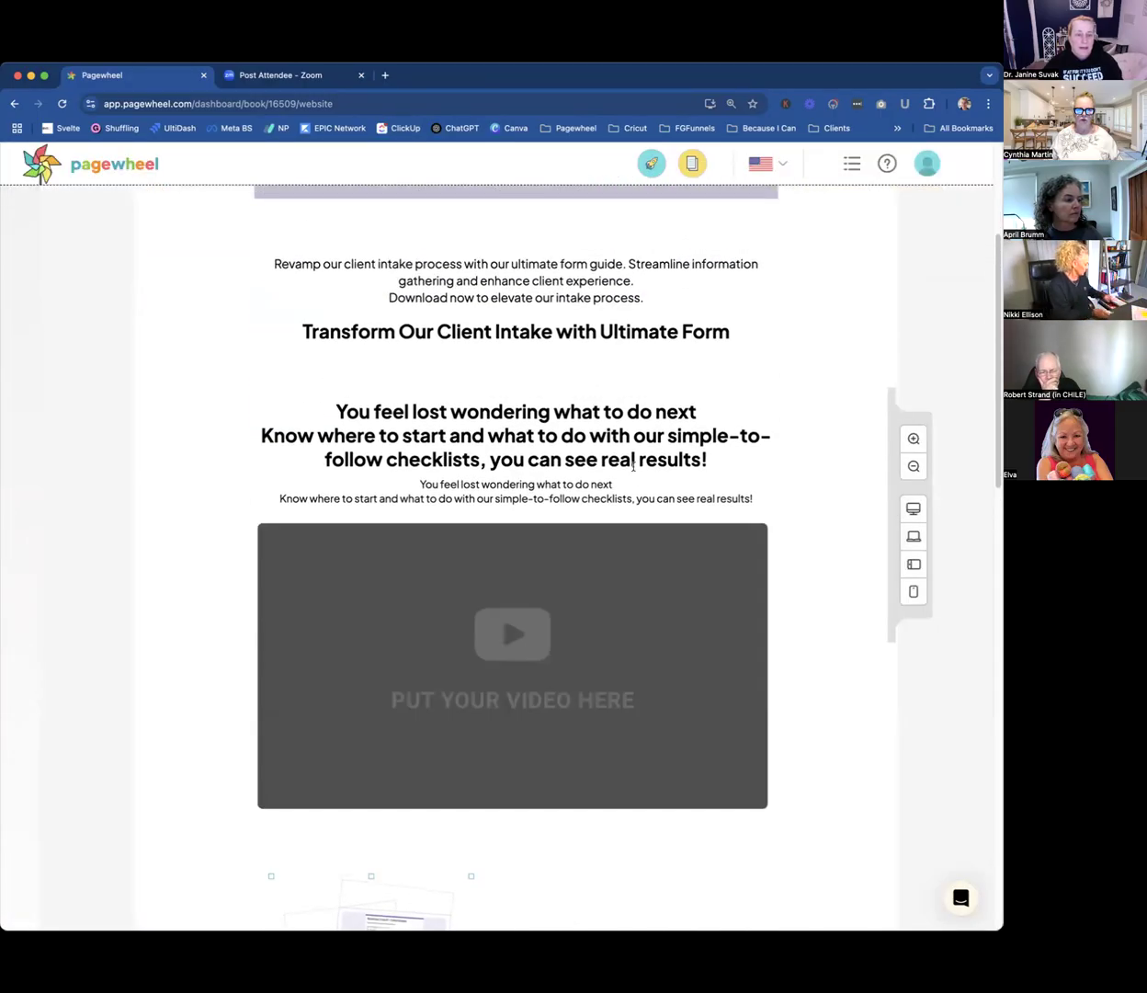
left_click(632, 461)
left_click(748, 340)
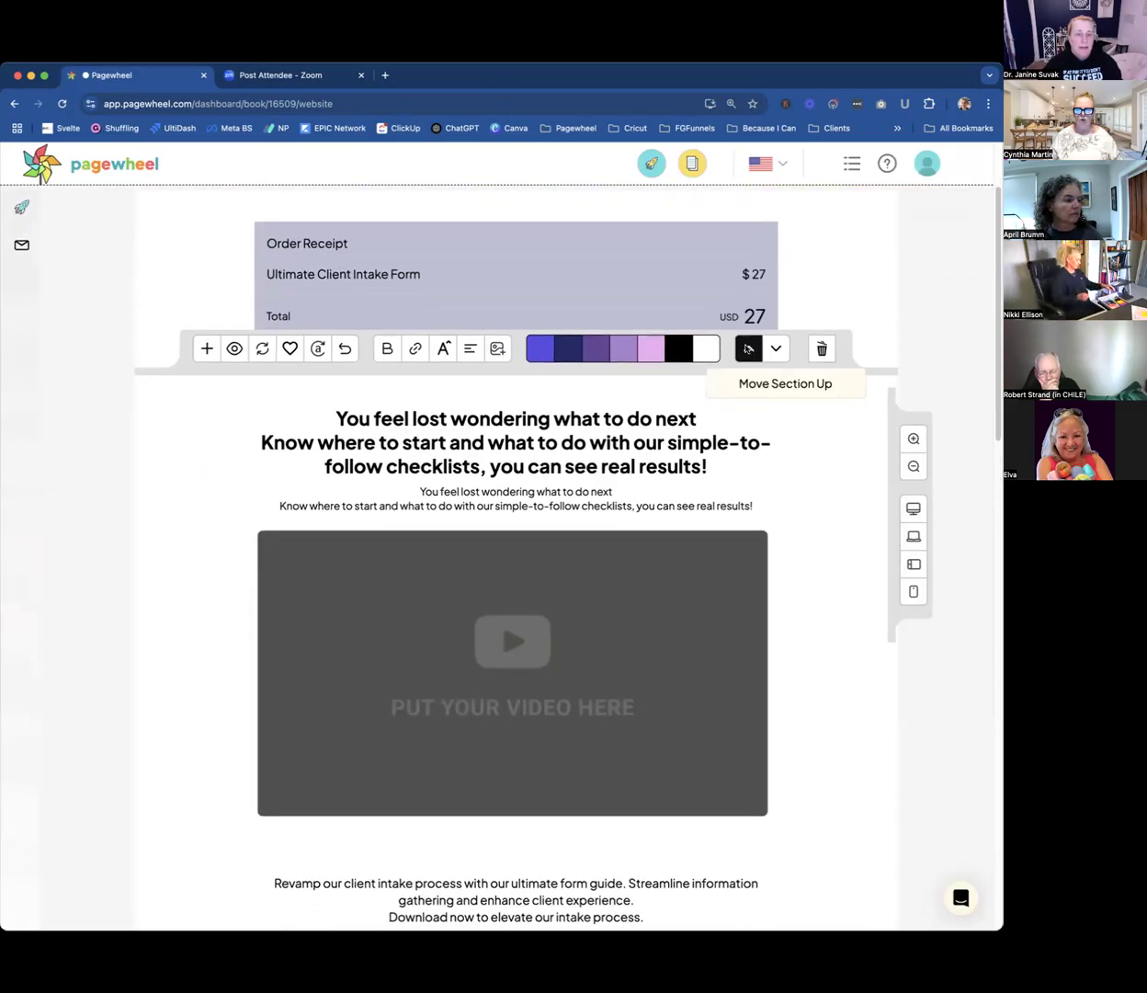
left_click(747, 348)
Replace the video section's placeholder heading with "Thank You!".
left_click_drag(338, 366, 708, 415)
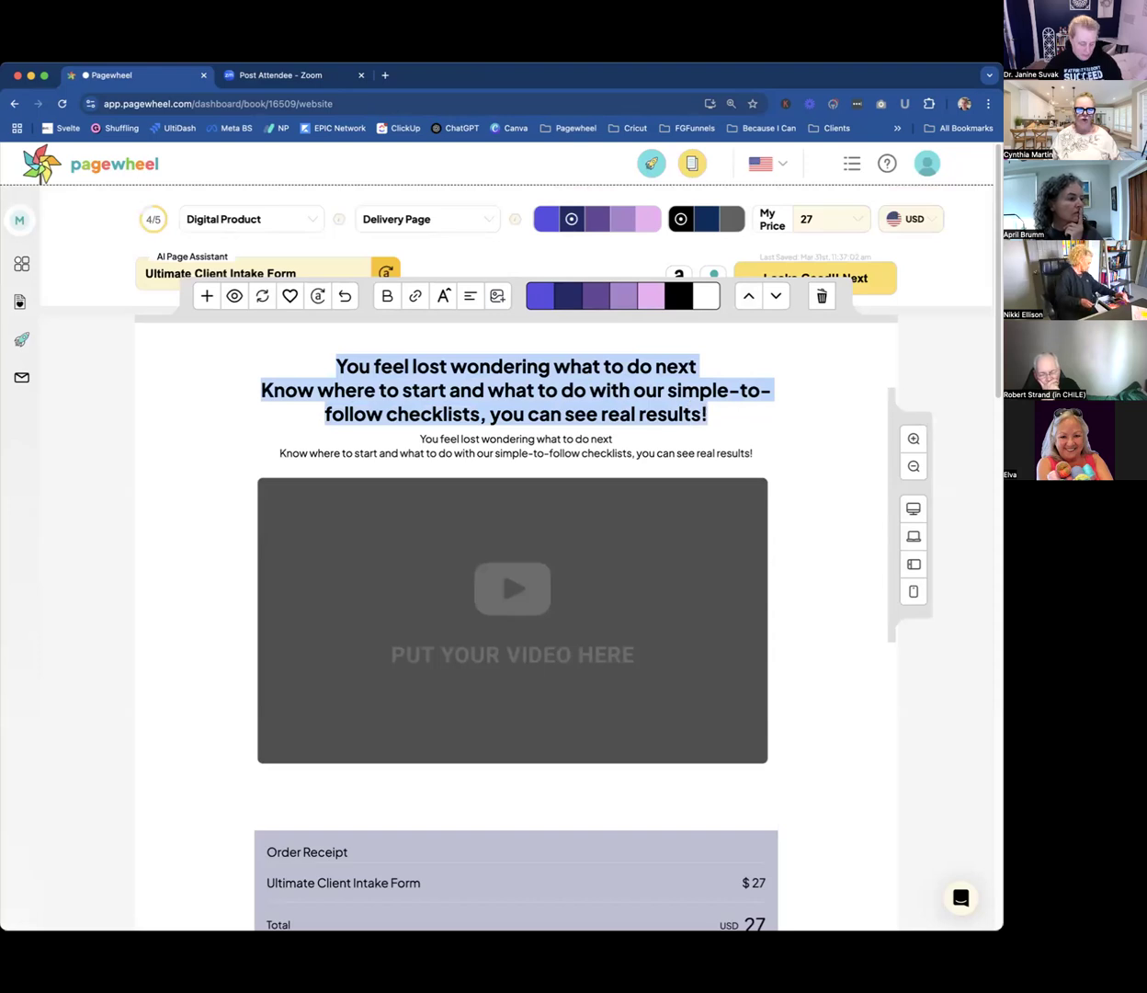
type("Thank.")
key("BackSpace")
key("BackSpace")
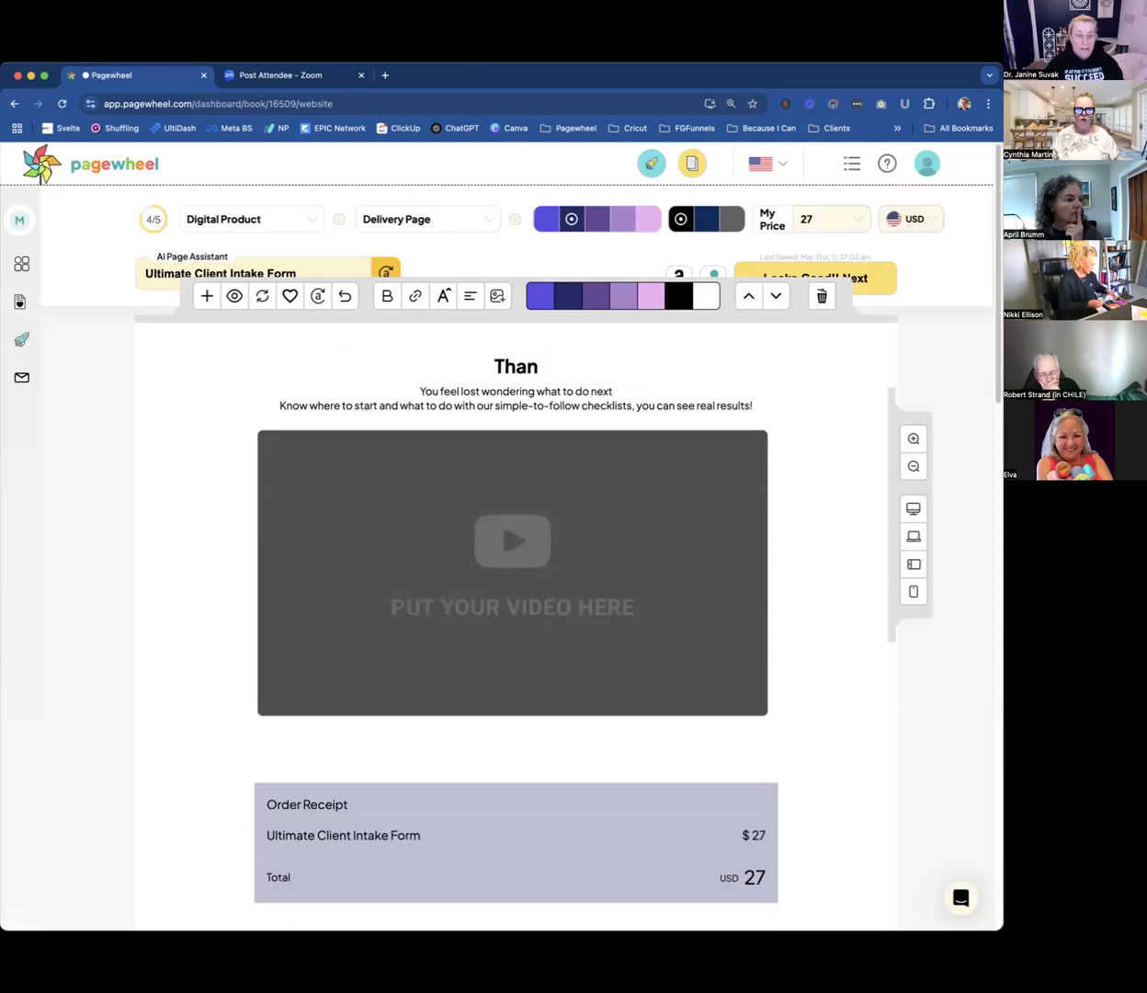
type("k")
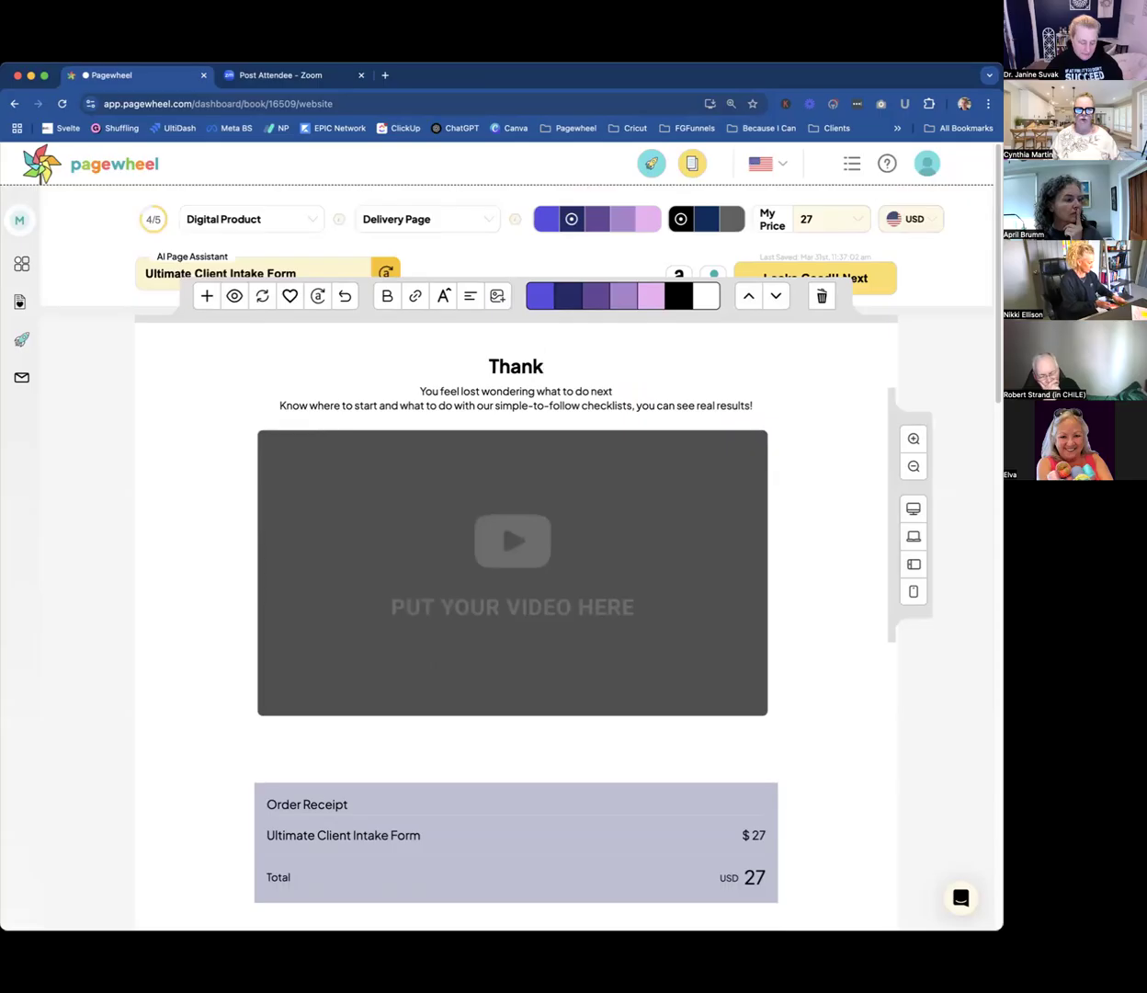
type(" You!")
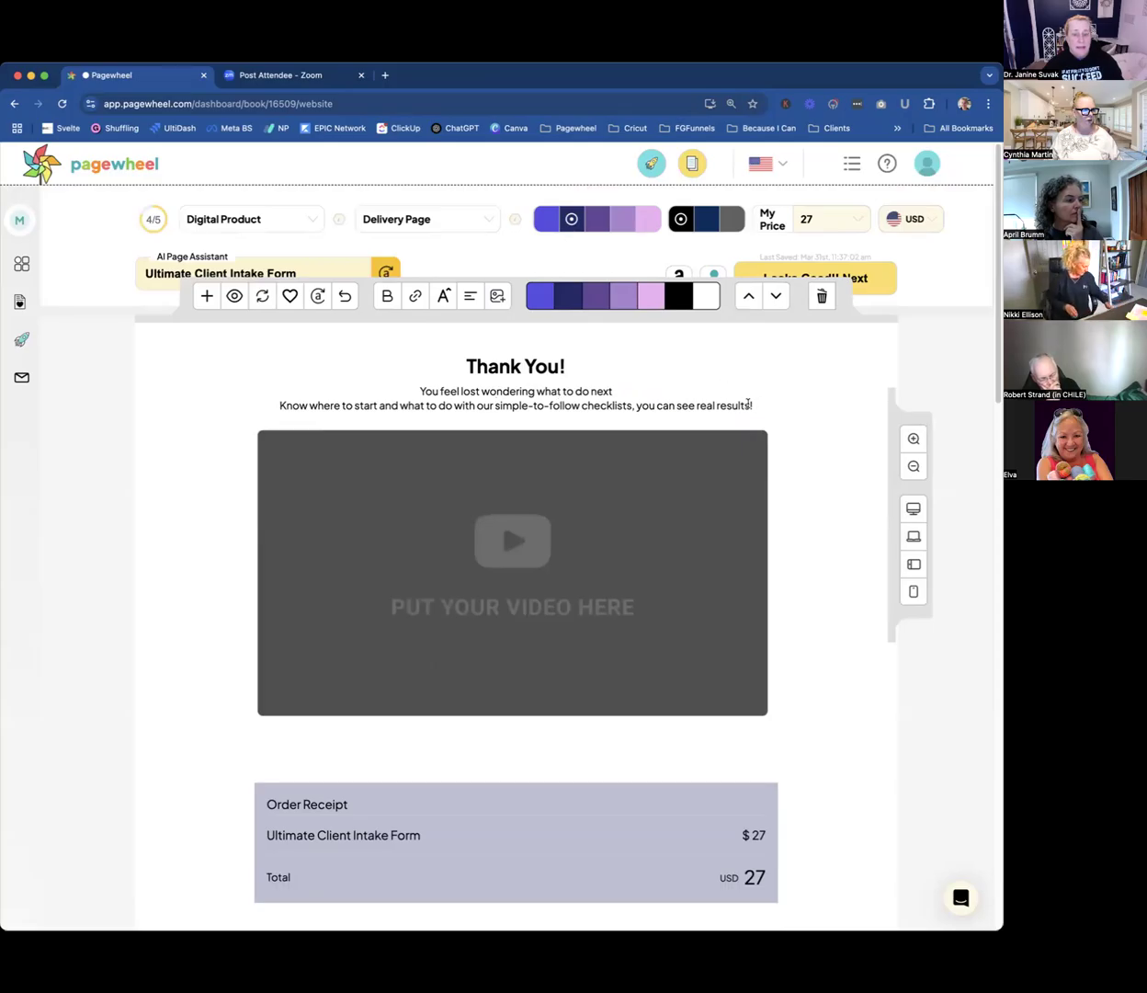
Examine the delivery page's video subtext and placeholder, order receipt, product mockup and download sections.
left_click_drag(750, 404, 412, 385)
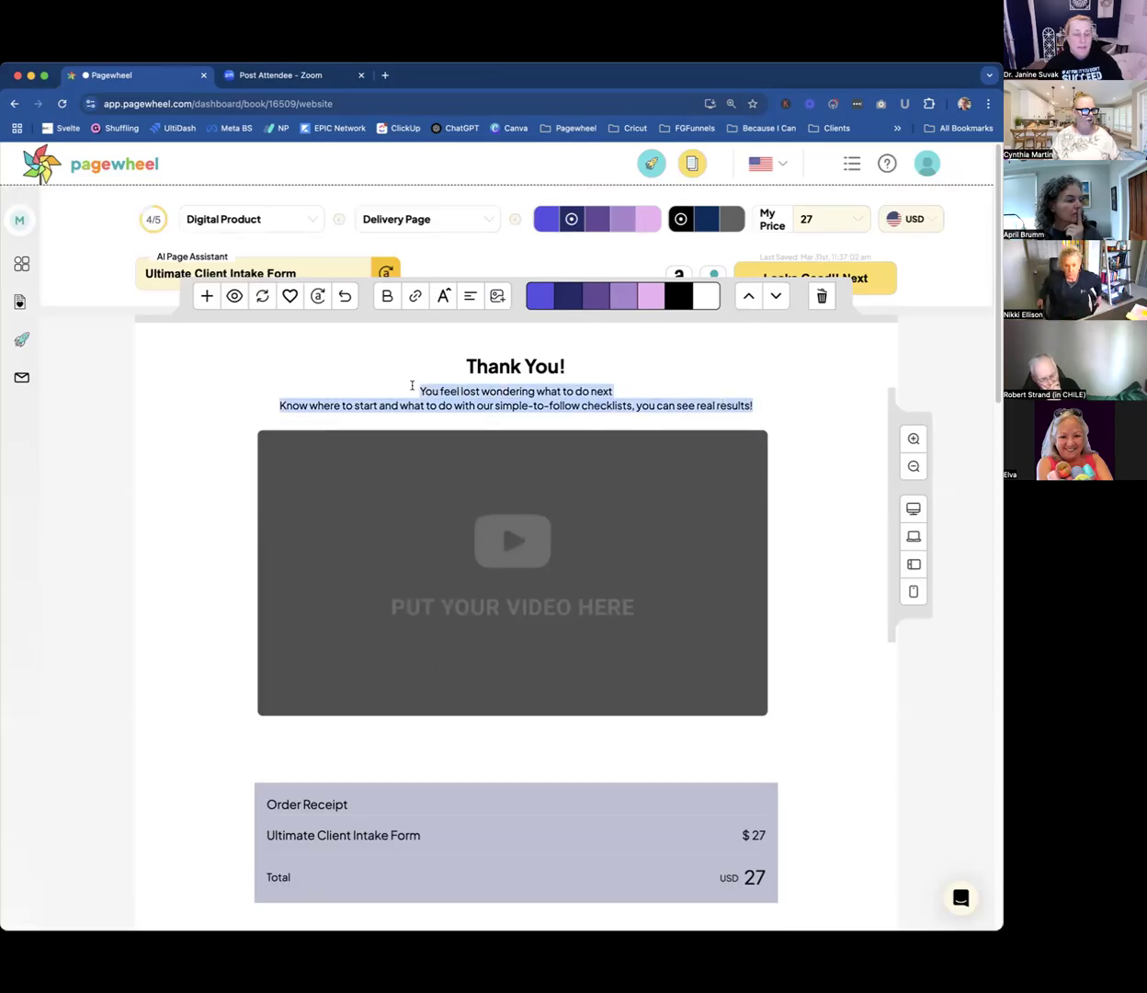
left_click(531, 399)
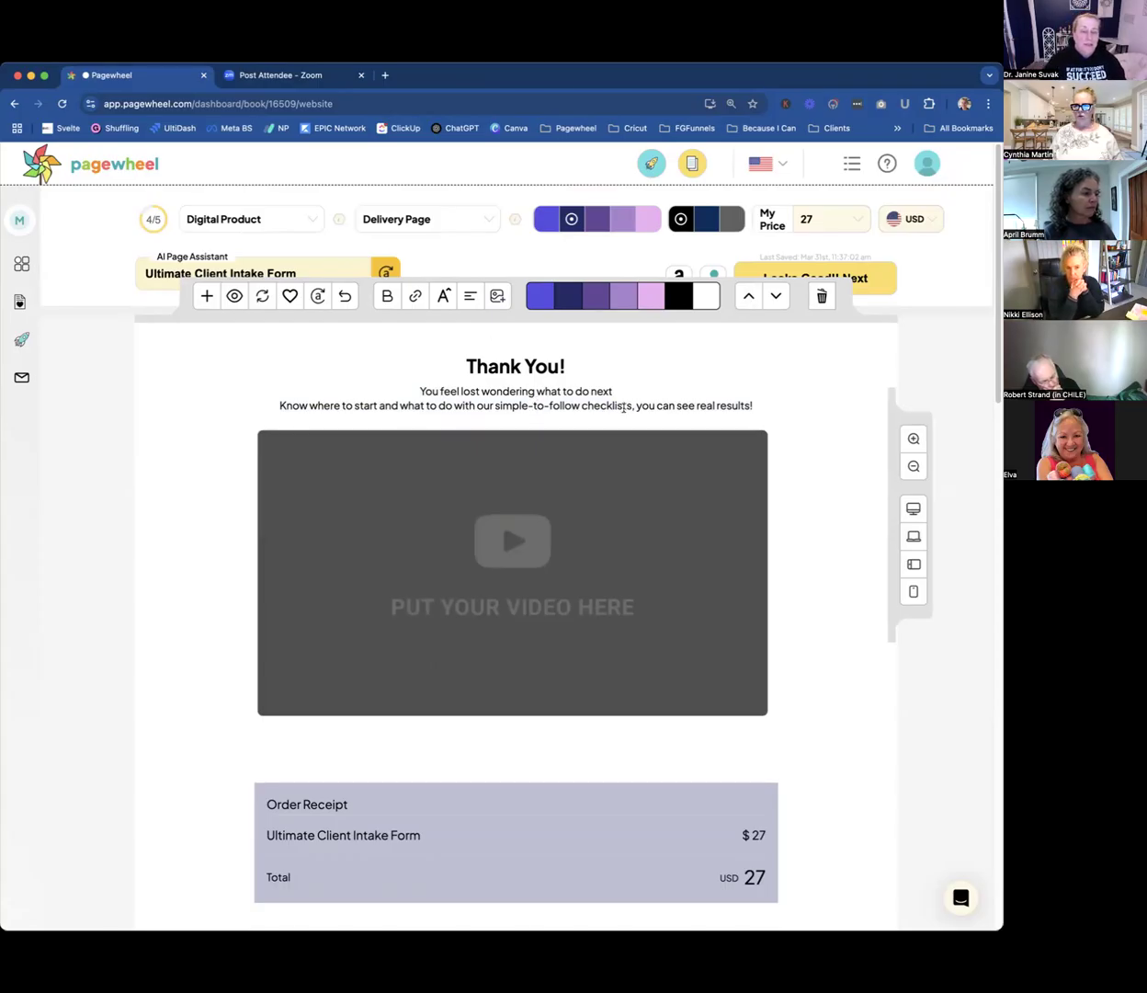
scroll(628, 412, "down", 1)
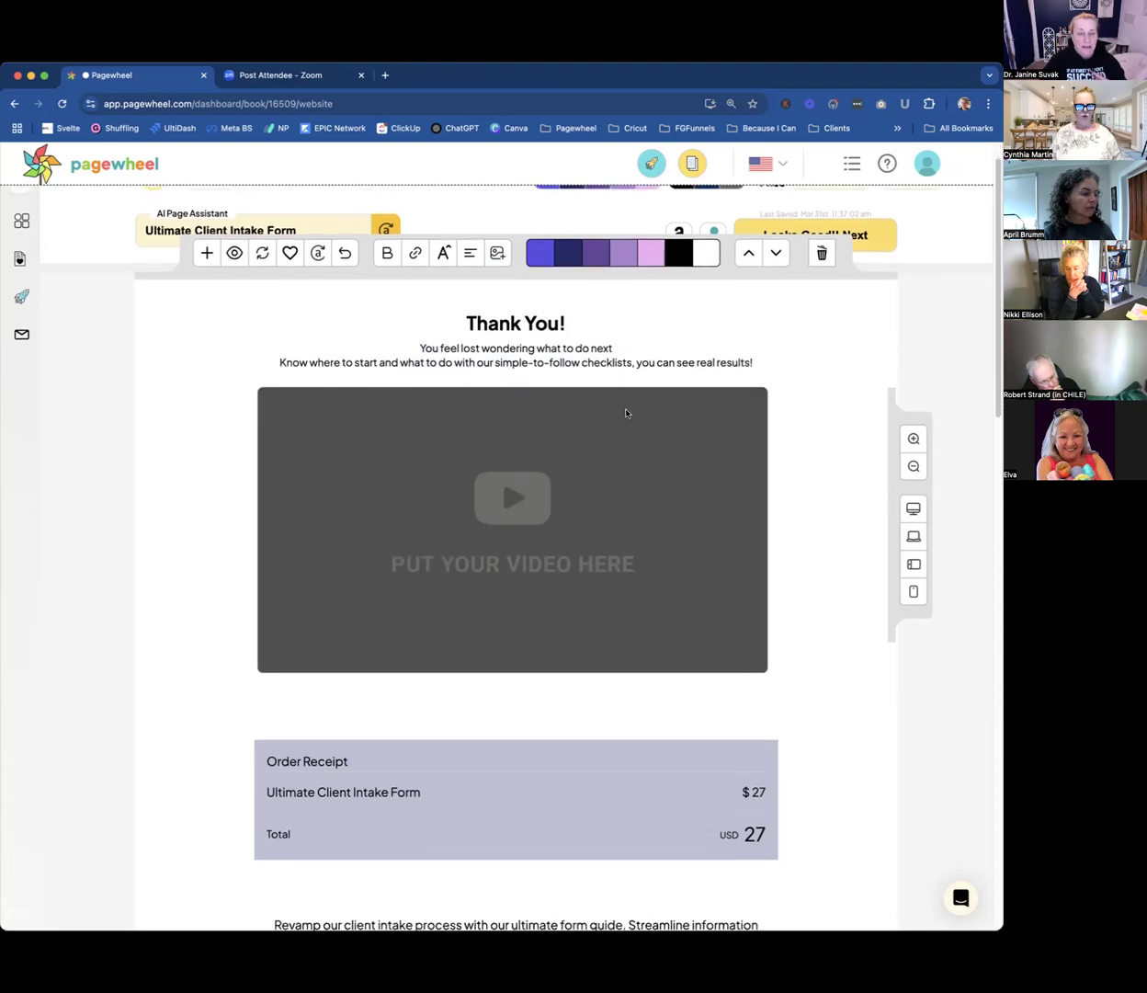
scroll(626, 412, "down", 1)
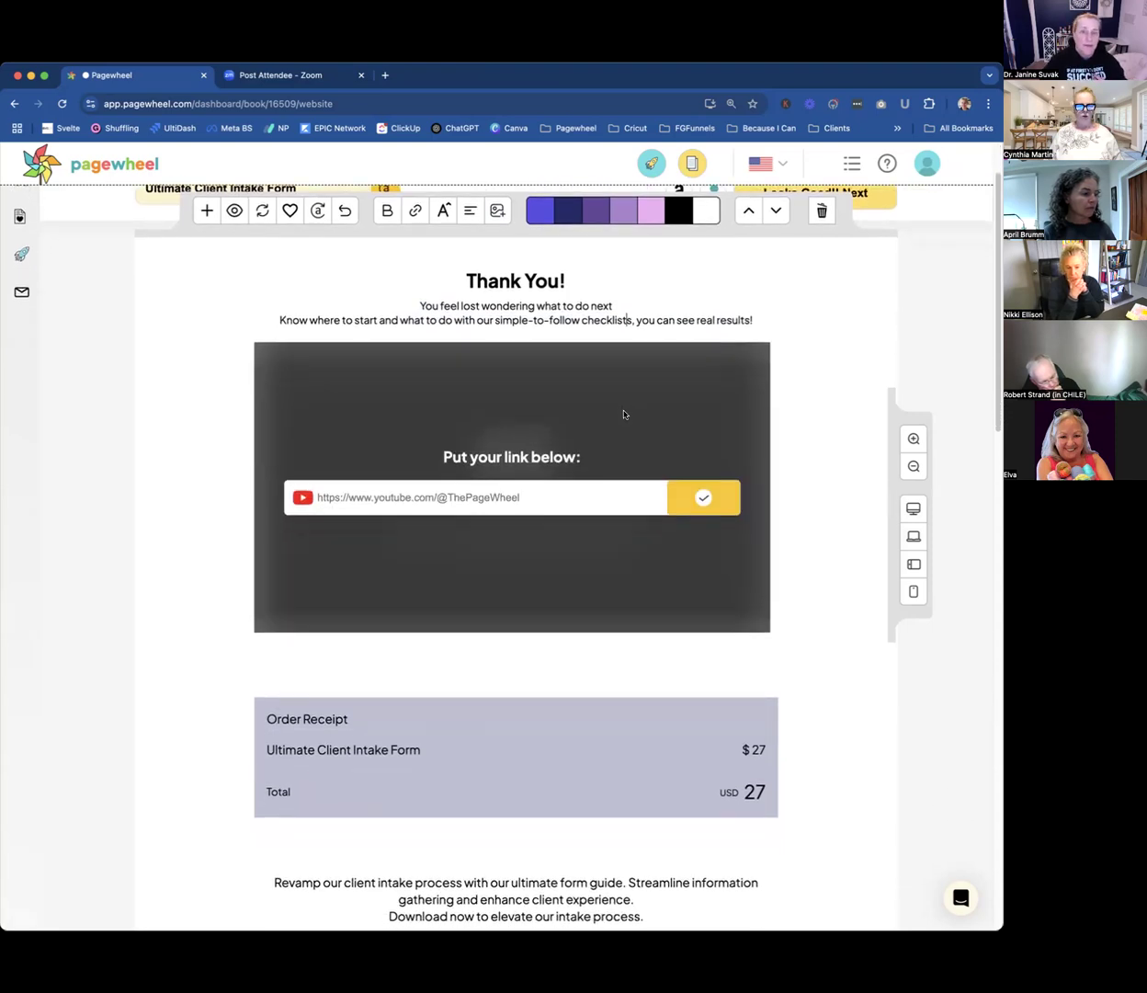
scroll(623, 415, "down", 1)
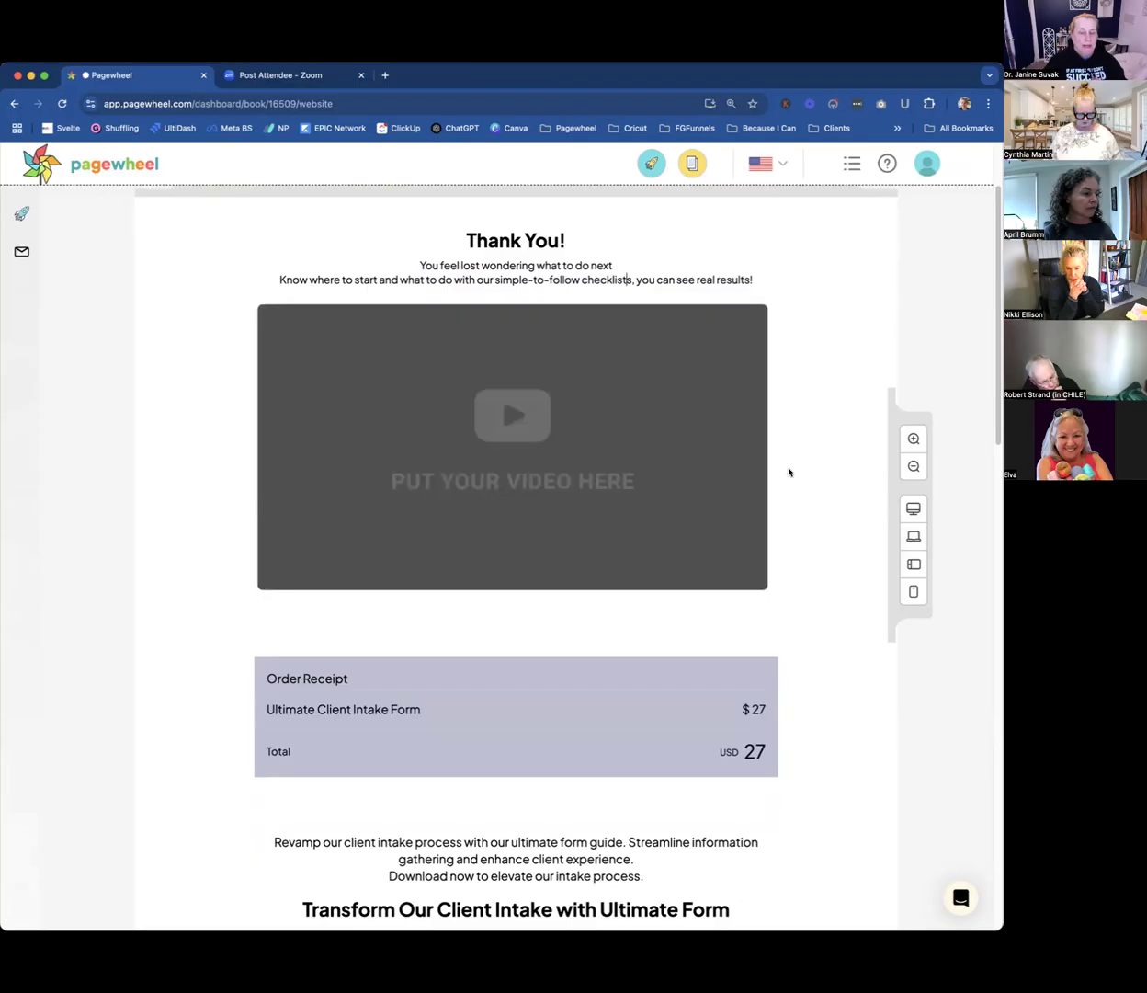
scroll(790, 471, "down", 4)
scroll(809, 595, "down", 2)
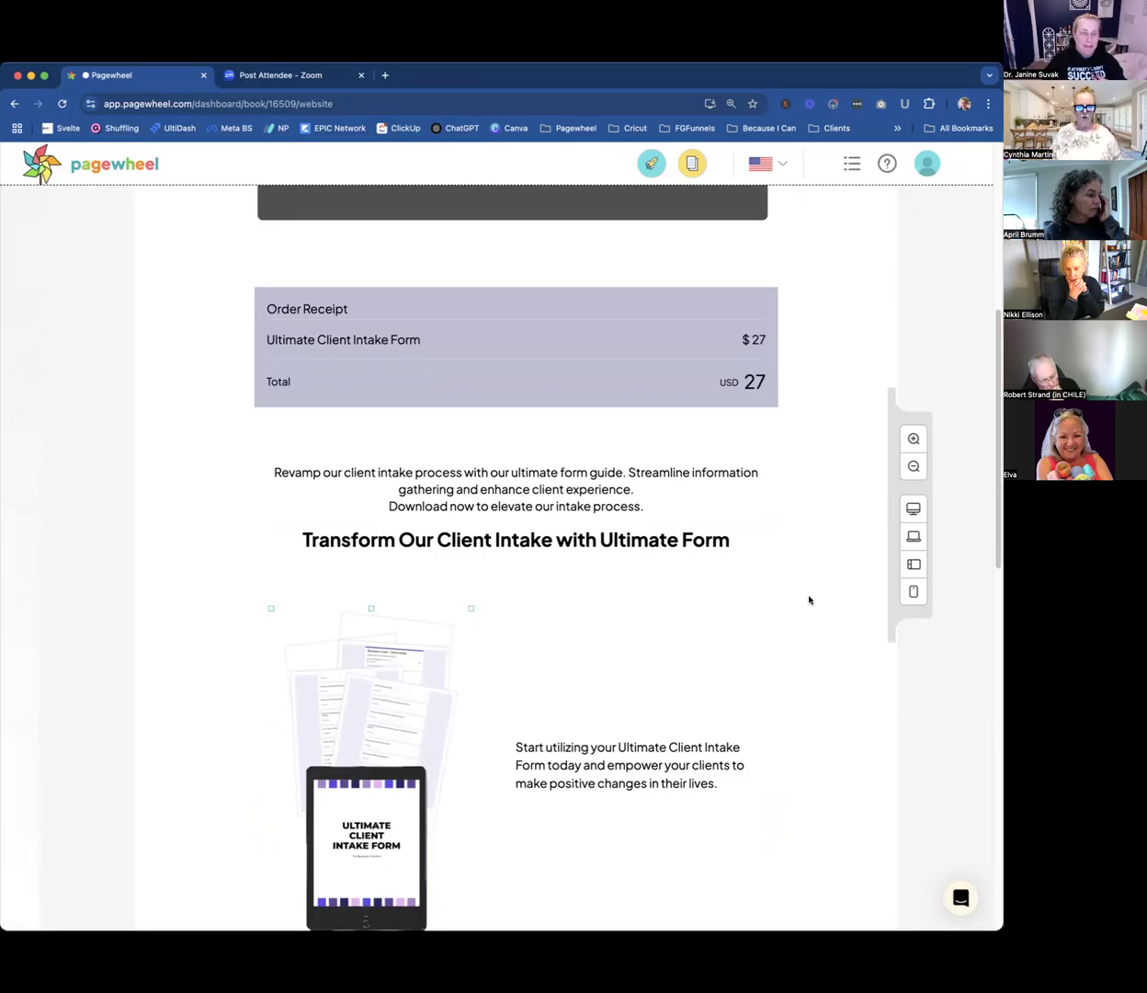
scroll(809, 598, "down", 3)
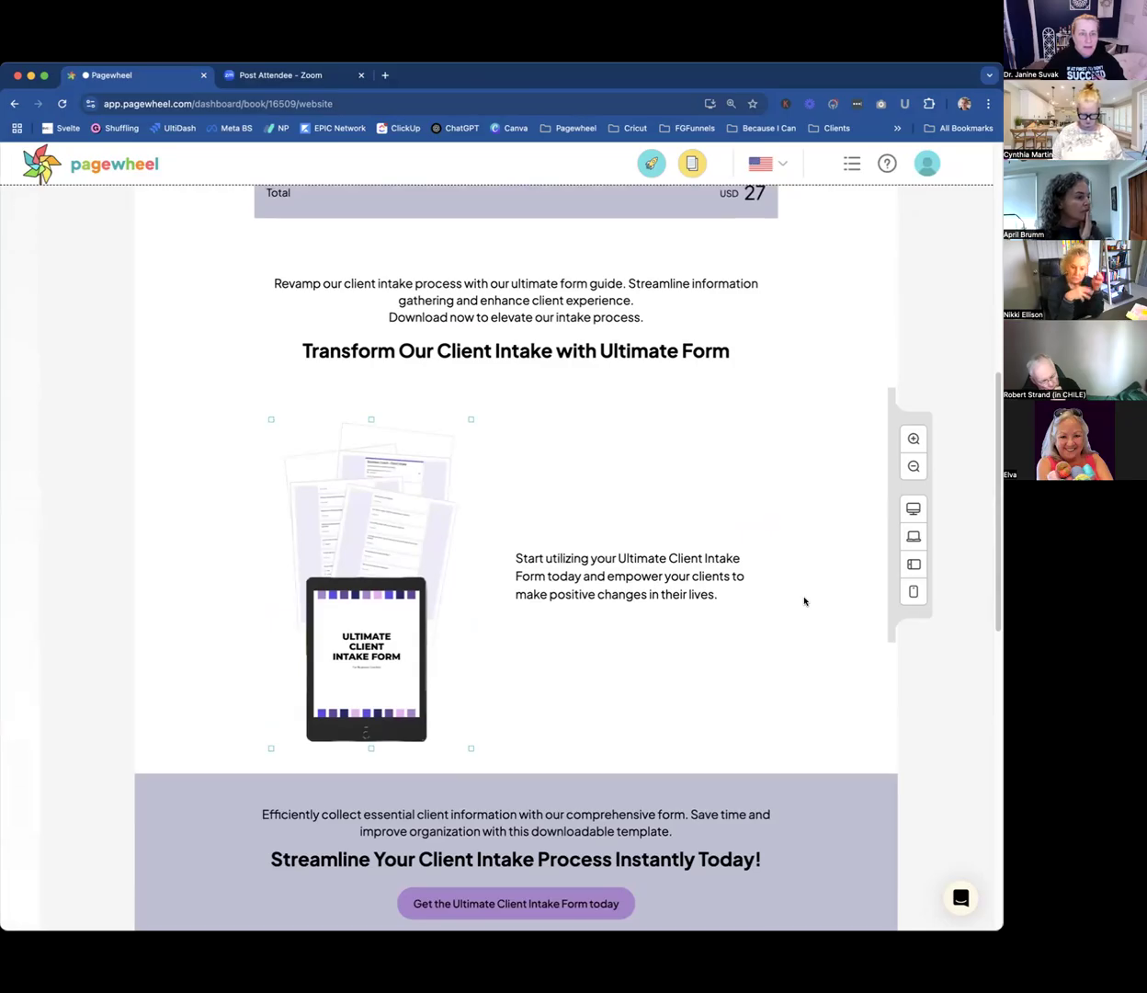
scroll(804, 602, "down", 4)
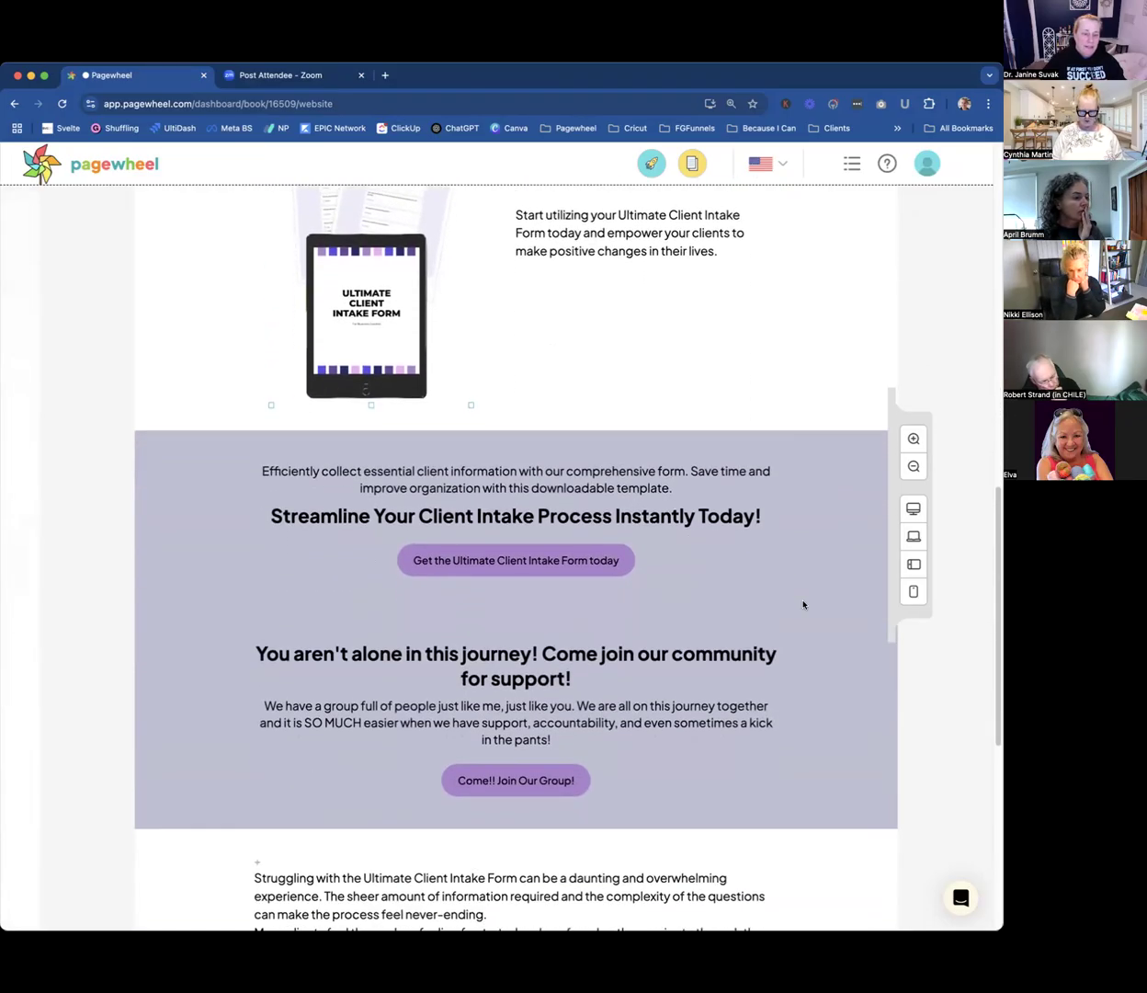
scroll(803, 603, "up", 4)
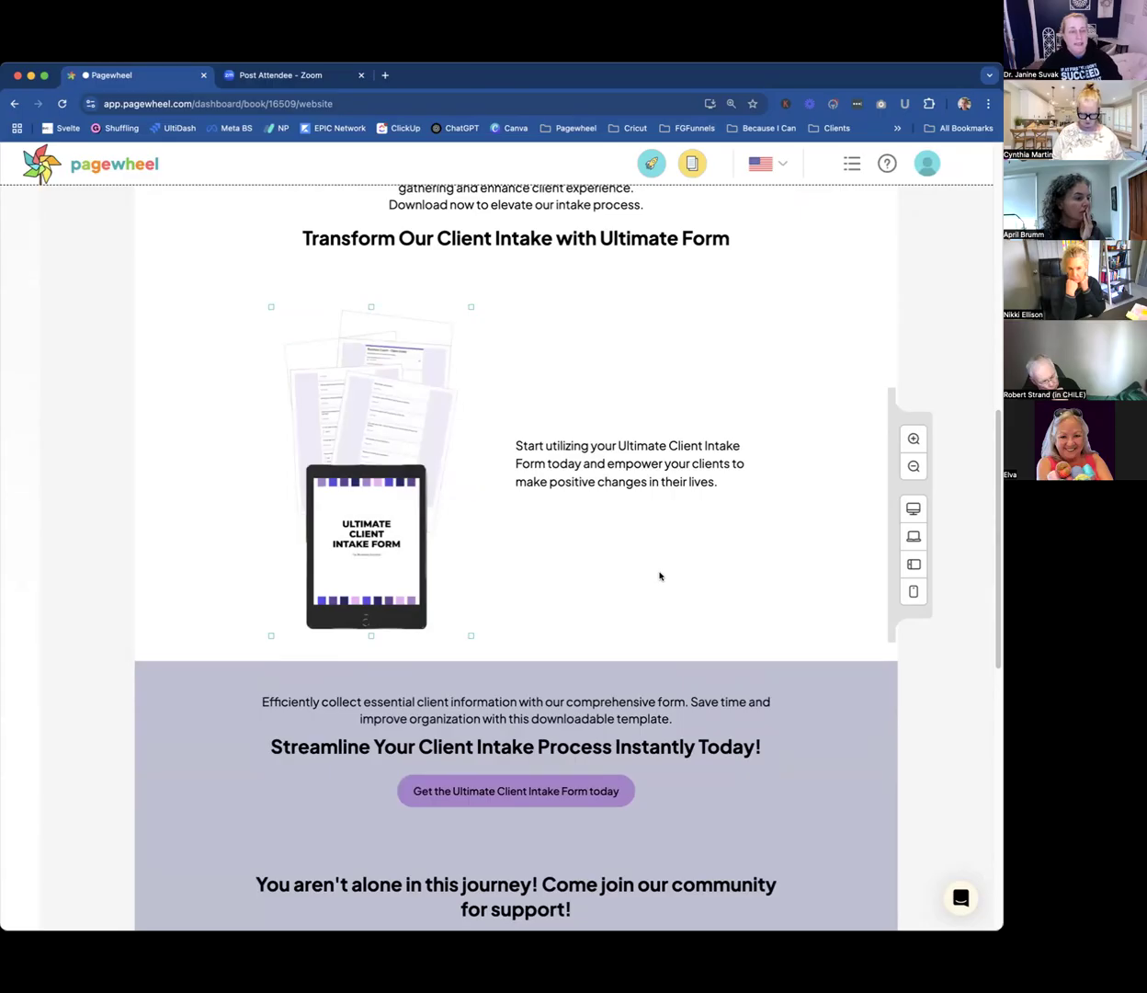
scroll(754, 563, "down", 4)
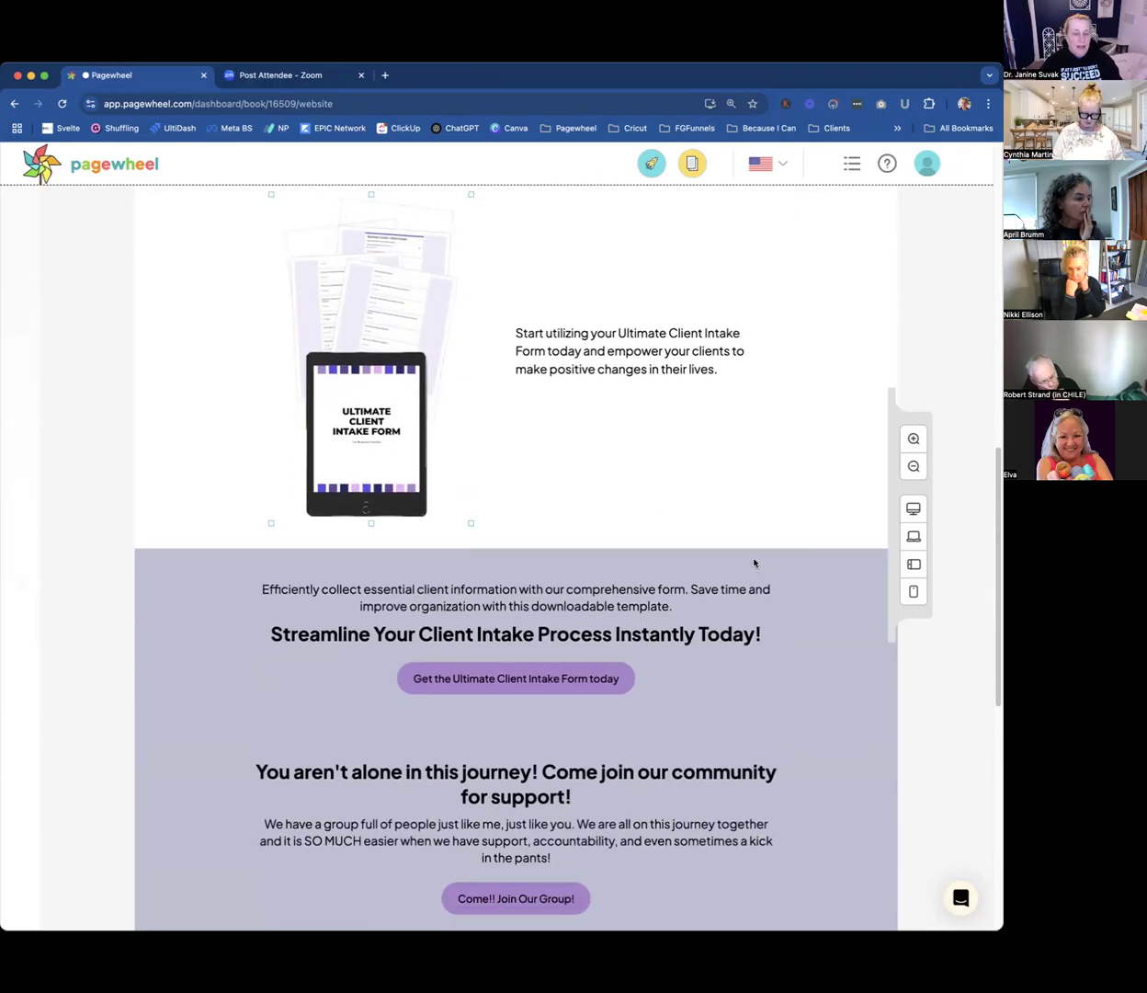
scroll(754, 562, "down", 2)
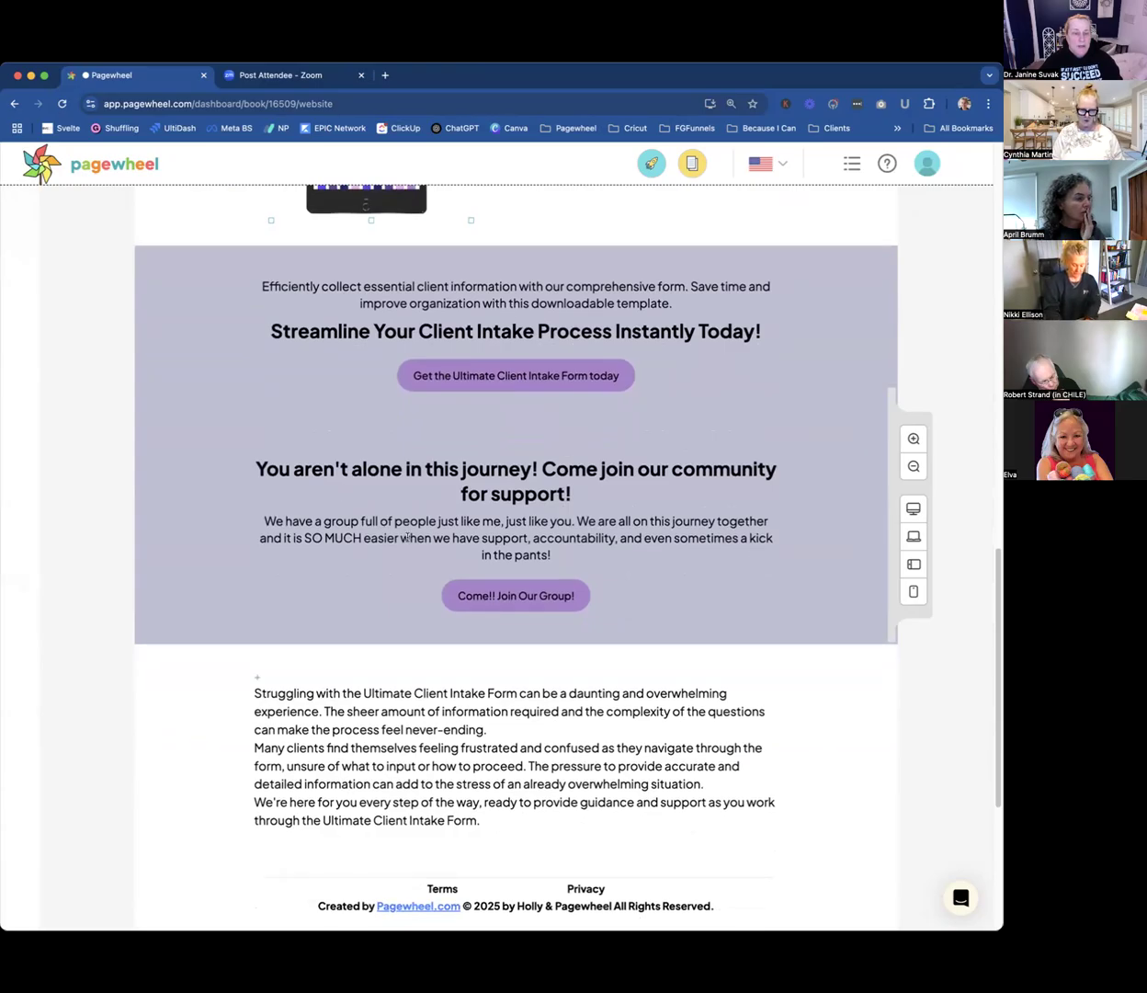
Examine the community invitation, the closing support text and the "Get the Ultimate Client Intake Form today" section.
left_click(556, 524)
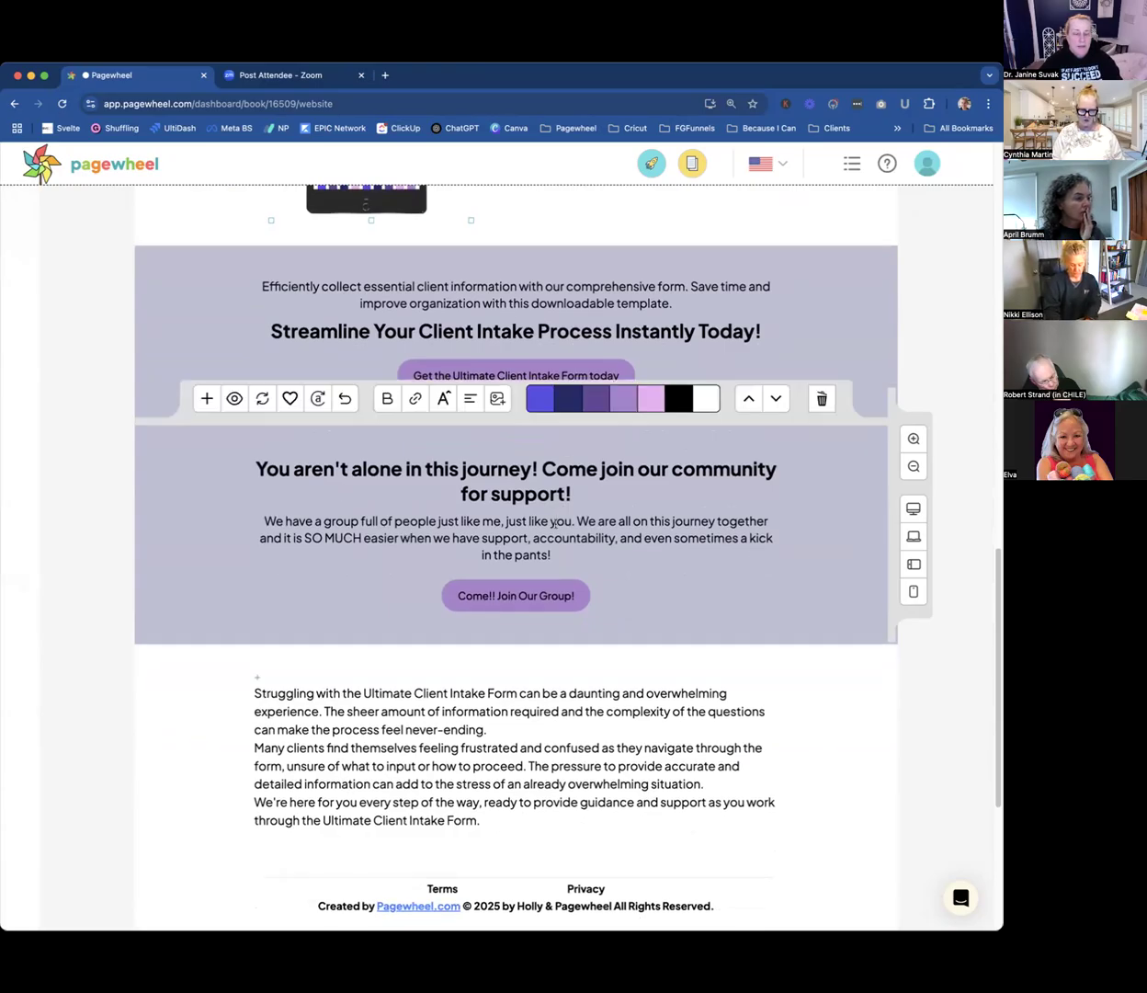
left_click(654, 680)
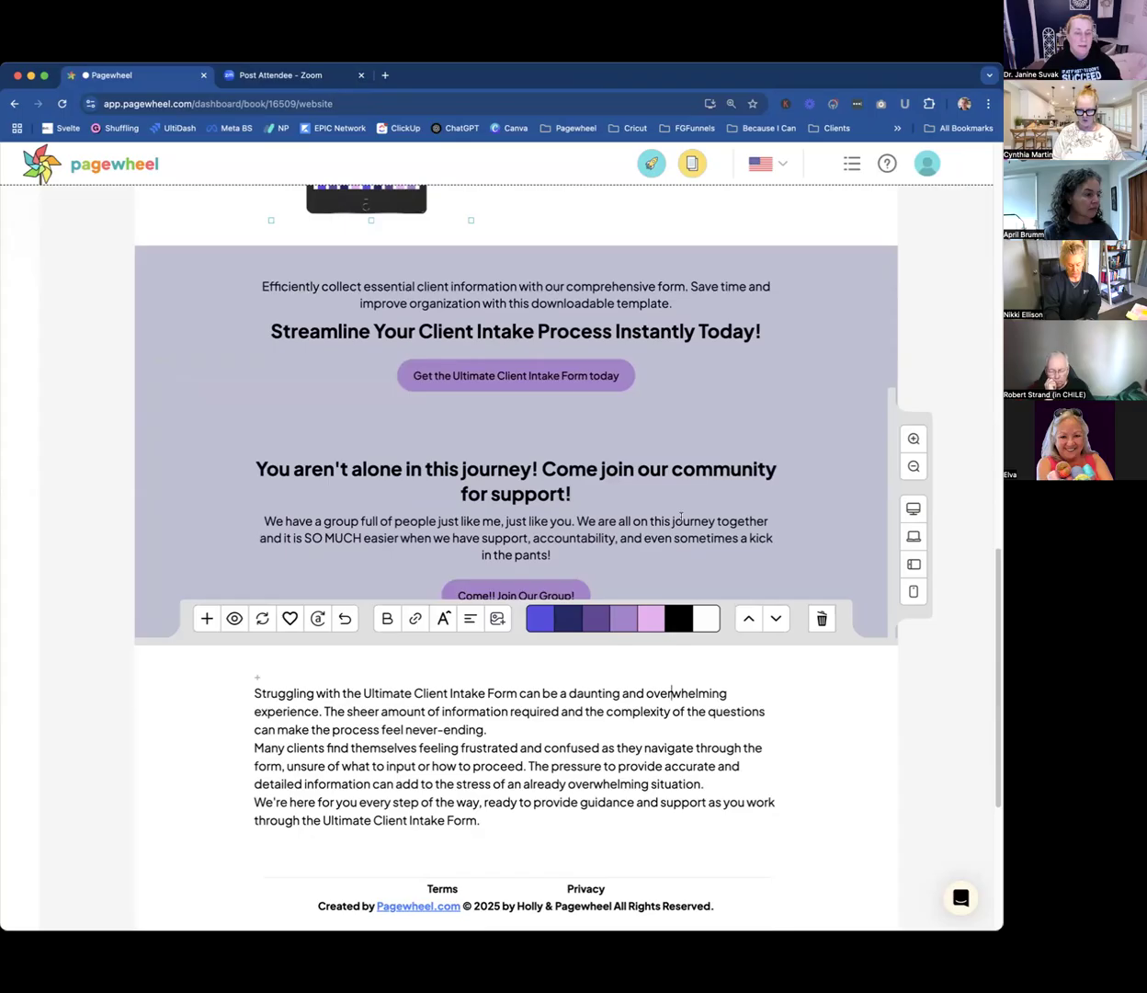
left_click(687, 519)
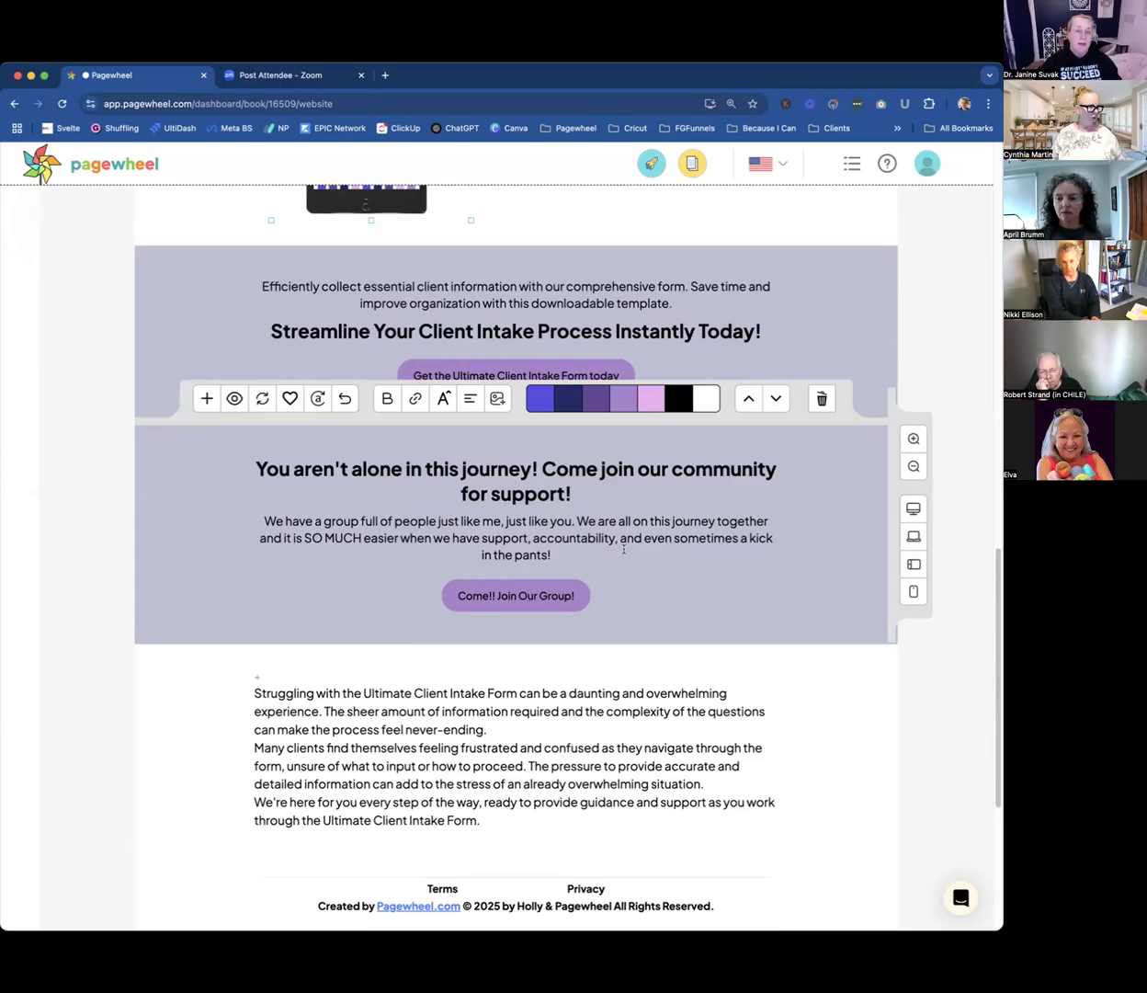
scroll(576, 448, "up", 2)
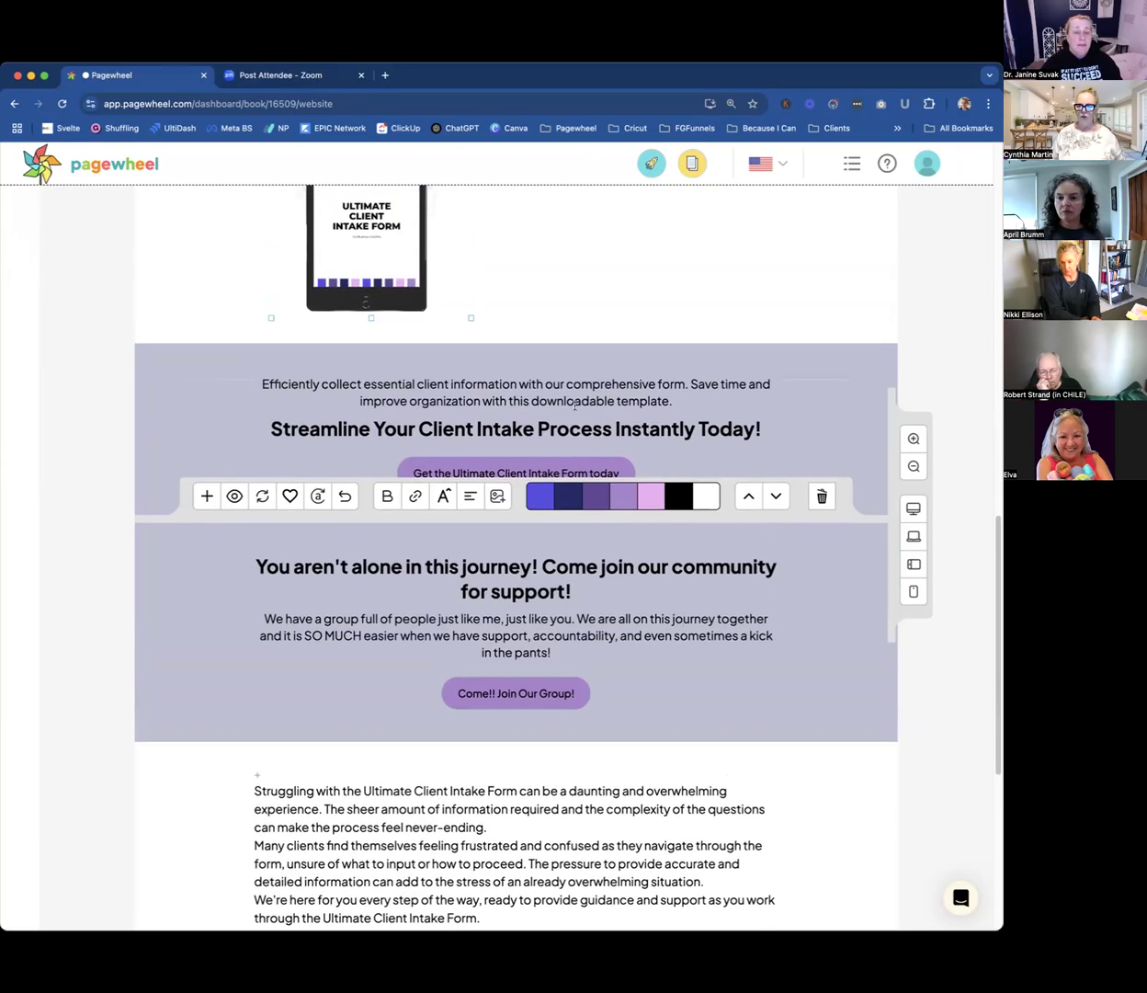
left_click(576, 404)
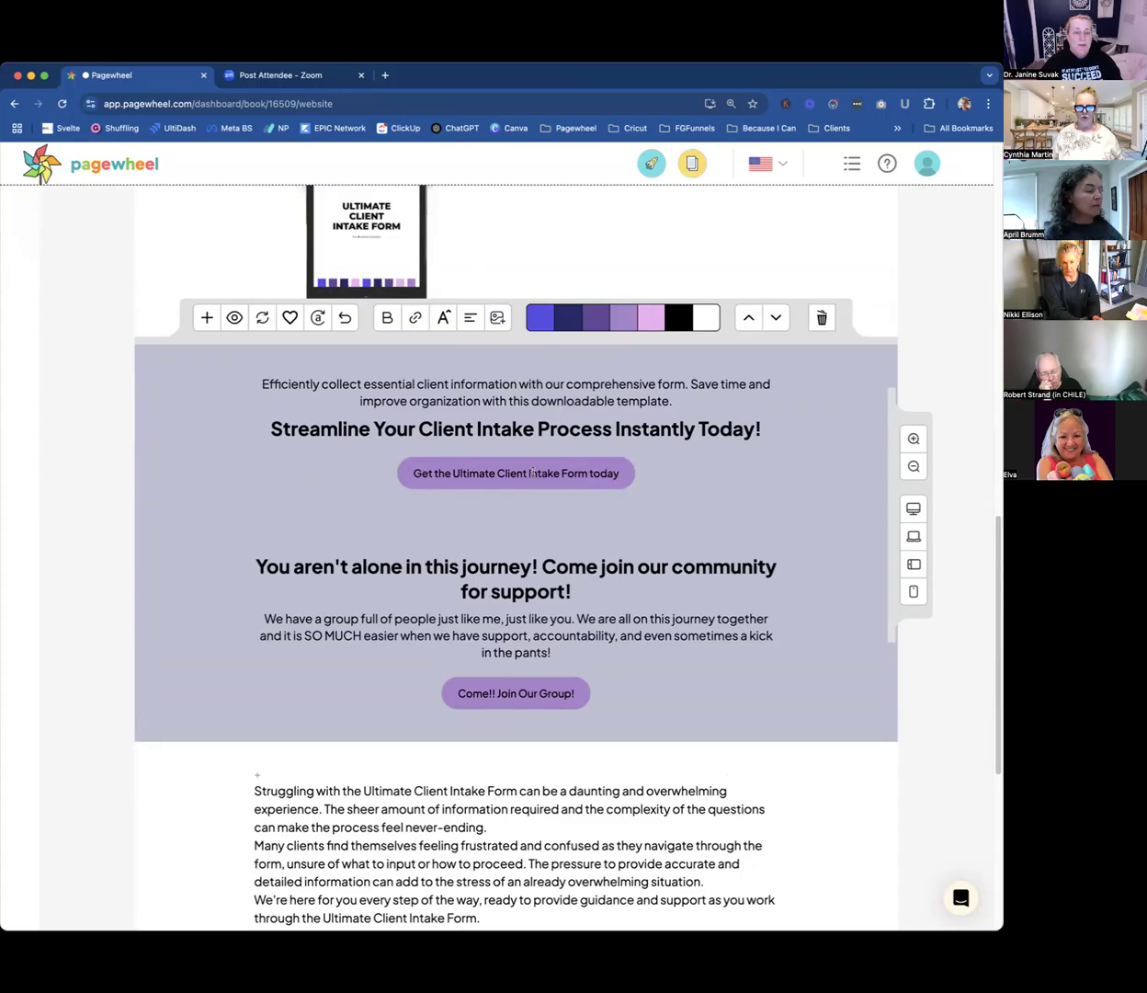
scroll(717, 471, "up", 1)
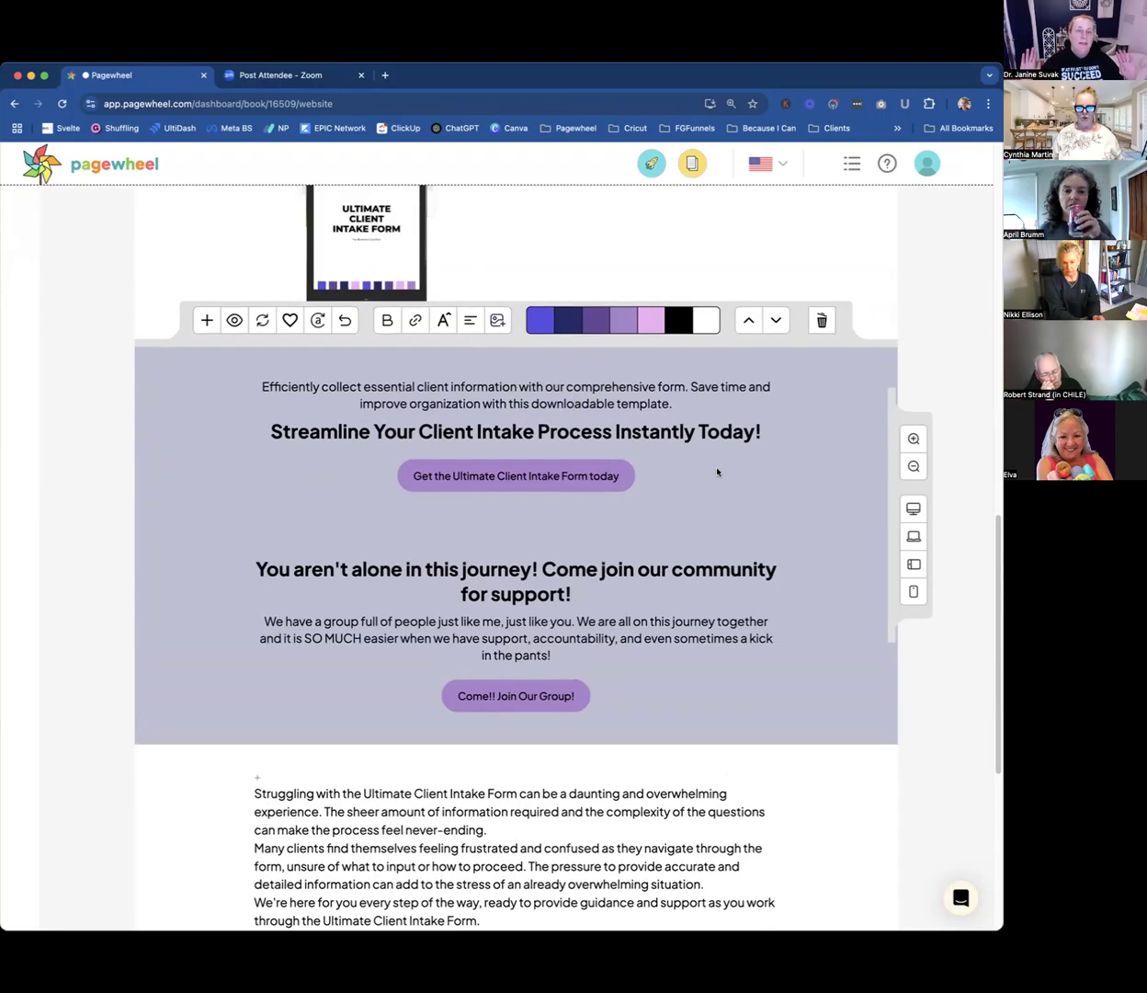
scroll(727, 502, "up", 5)
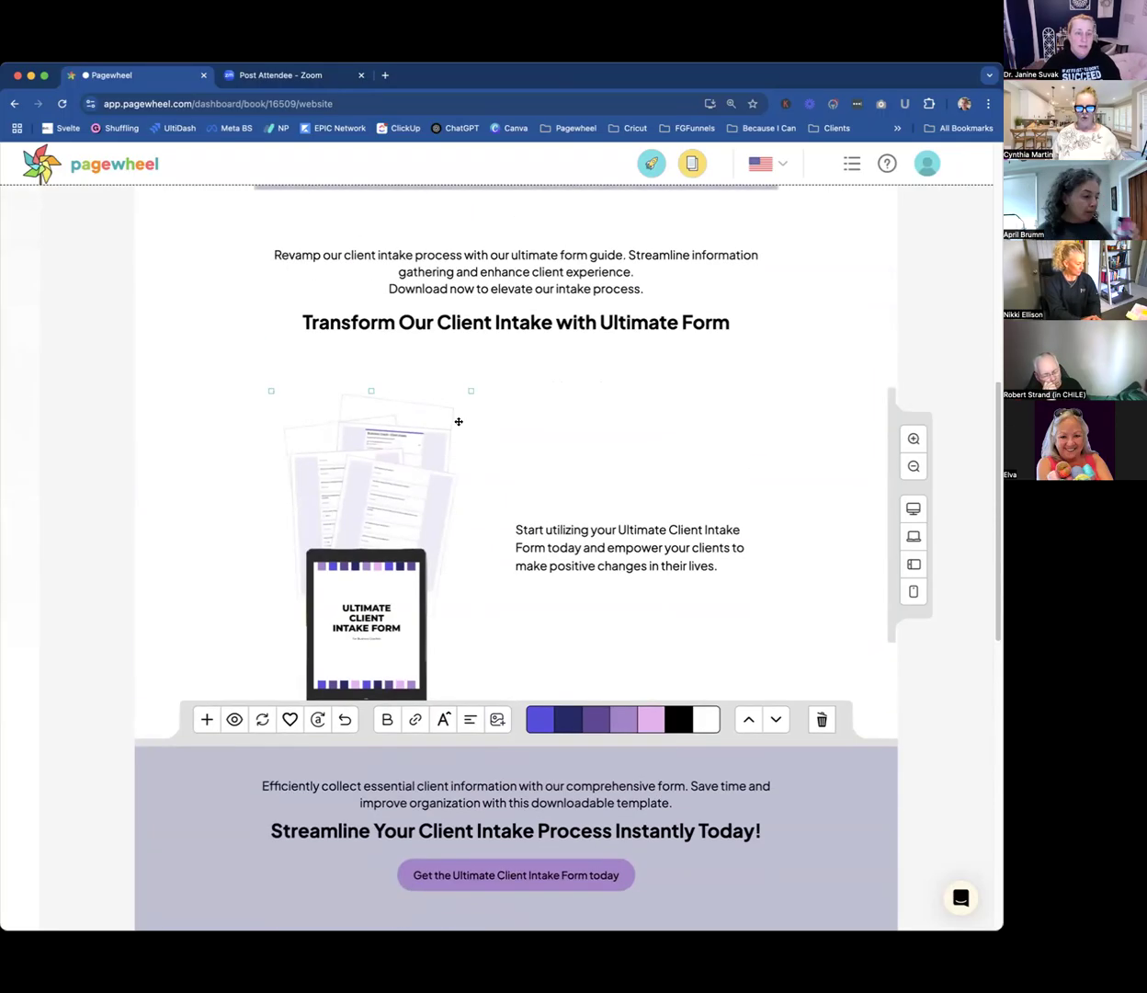
right_click(671, 599)
left_click(720, 573)
scroll(726, 583, "down", 7)
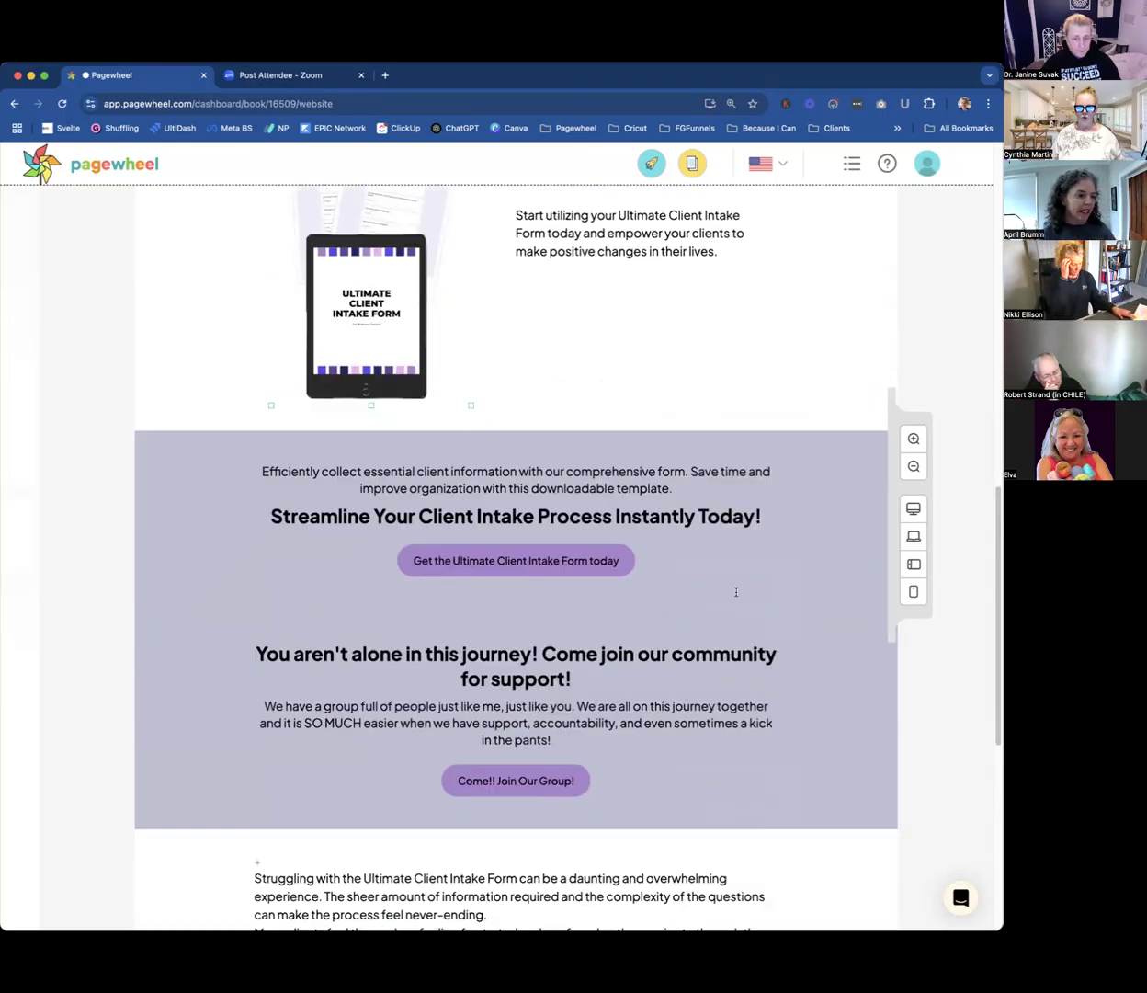
Approve the delivery page and cycle the meta data preview image to the black tablet mockup with a notebook and pen on grey wood.
scroll(736, 597, "up", 3)
scroll(735, 596, "up", 14)
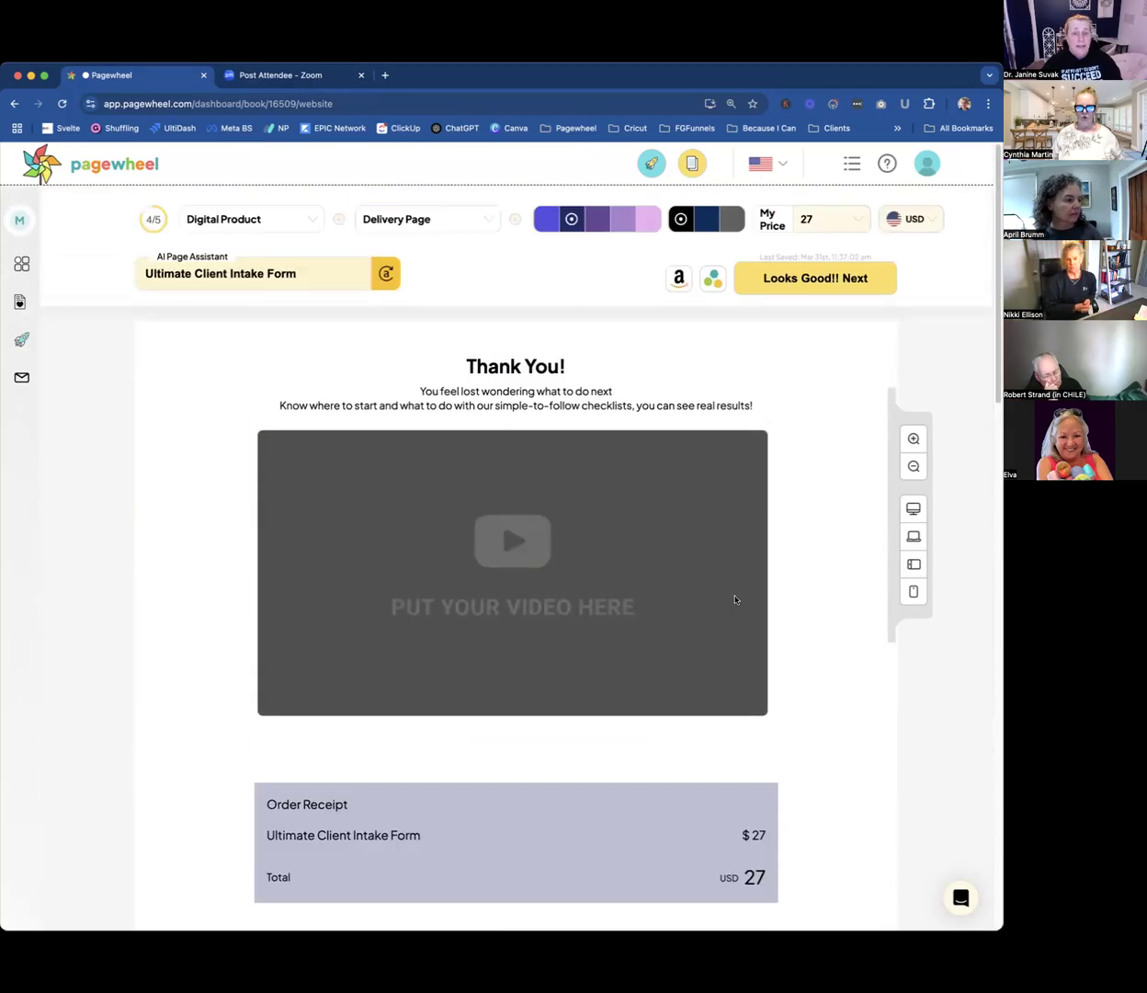
left_click(804, 278)
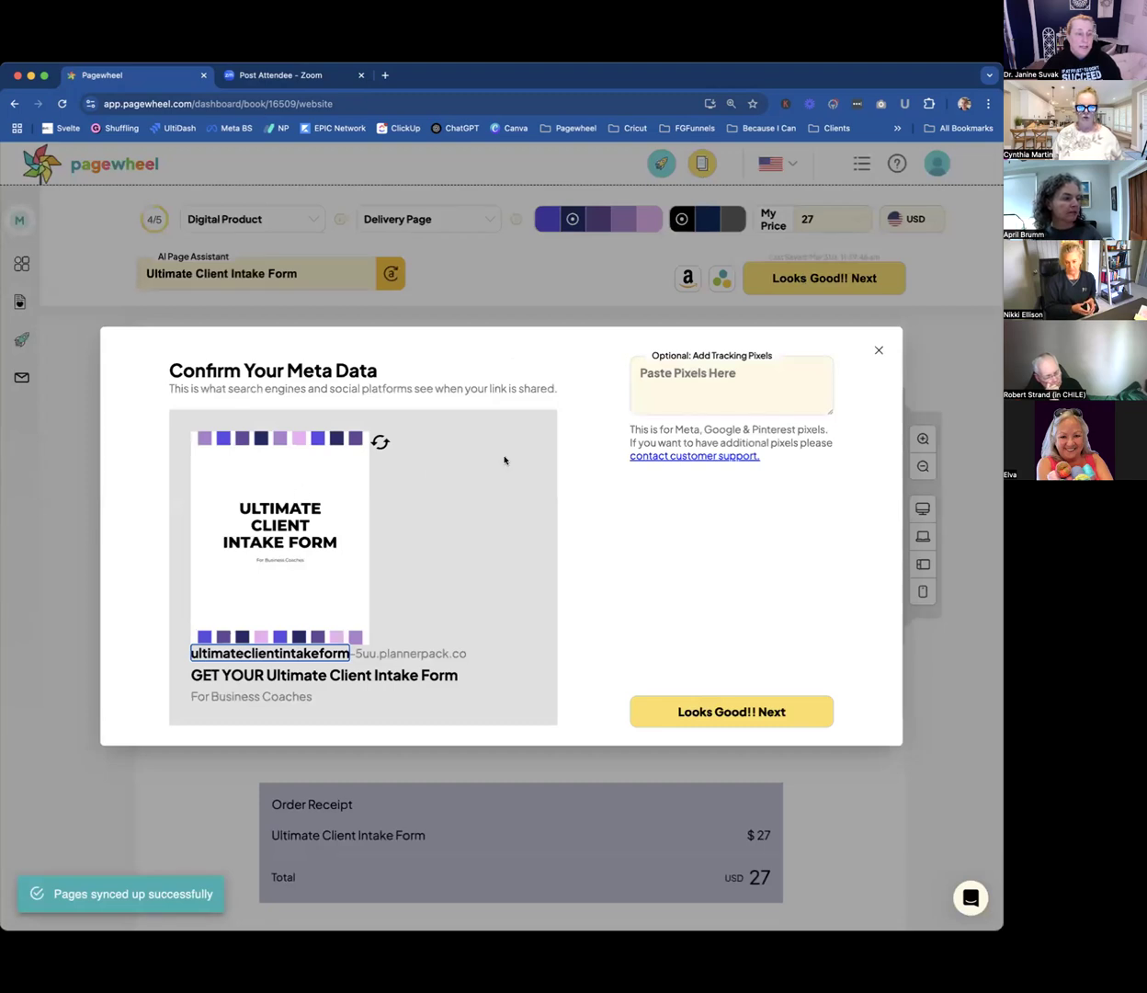
left_click(381, 442)
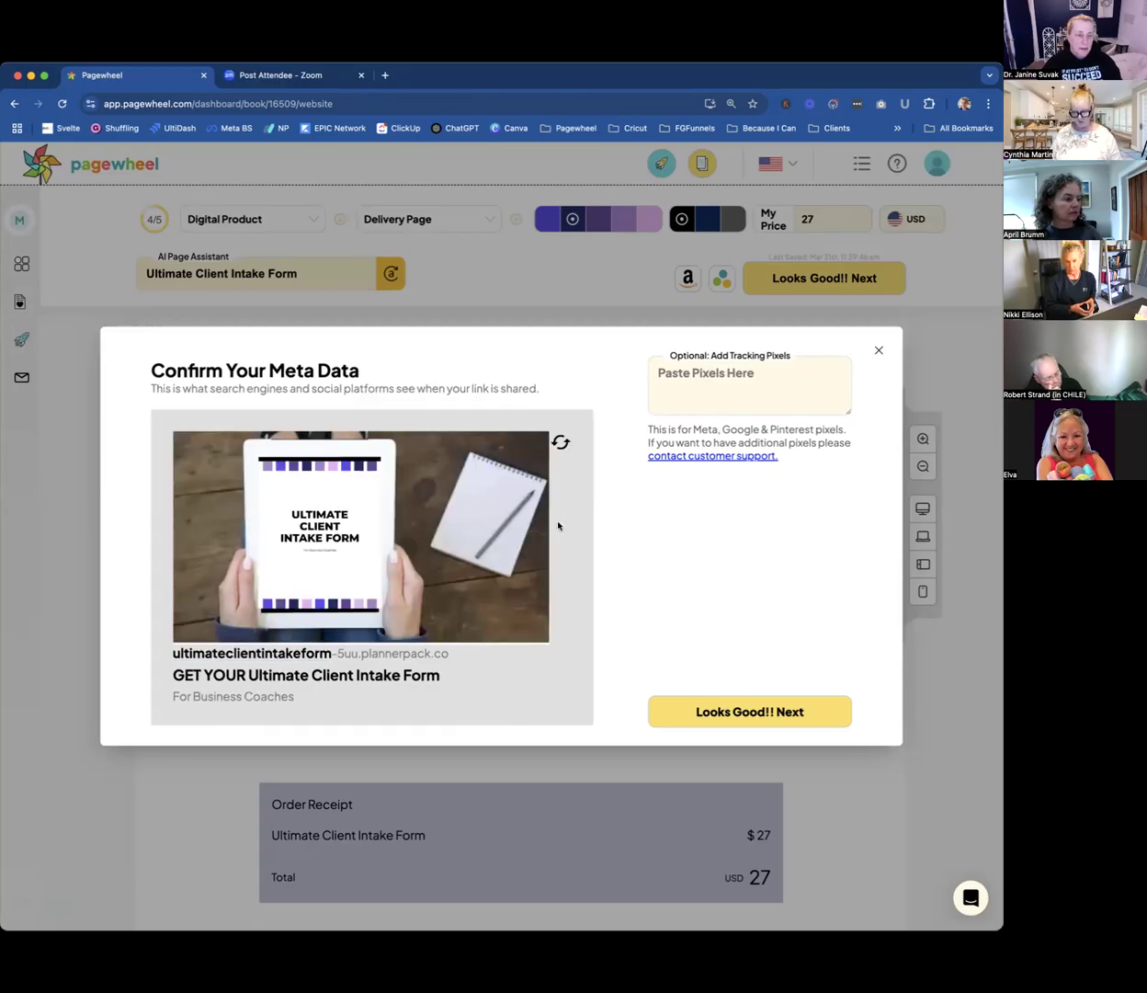
left_click(561, 443)
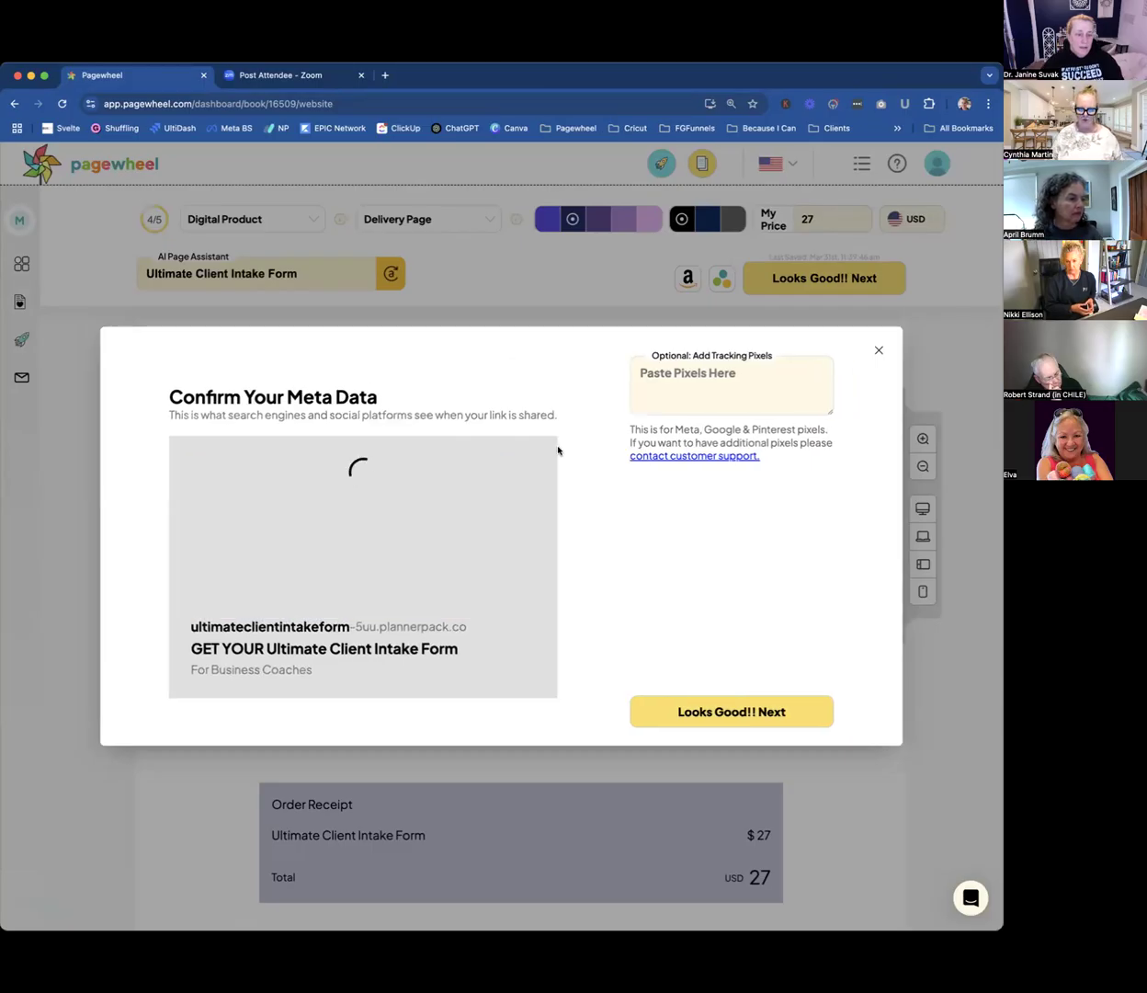
Check the meta description and the optional tracking pixels, and approve the meta data to continue to the delivery email.
left_click(300, 696)
left_click_drag(301, 696, 164, 693)
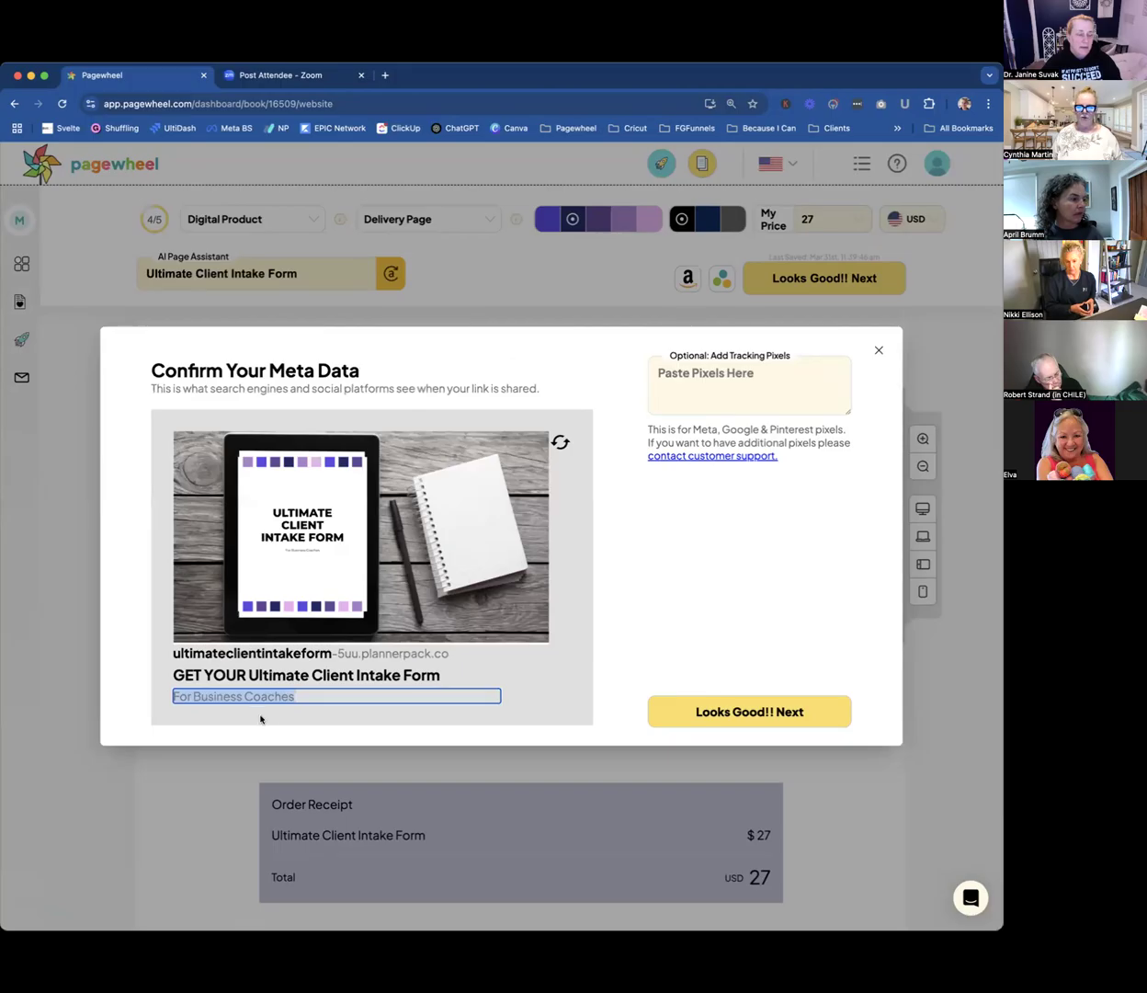
left_click_drag(306, 694, 173, 691)
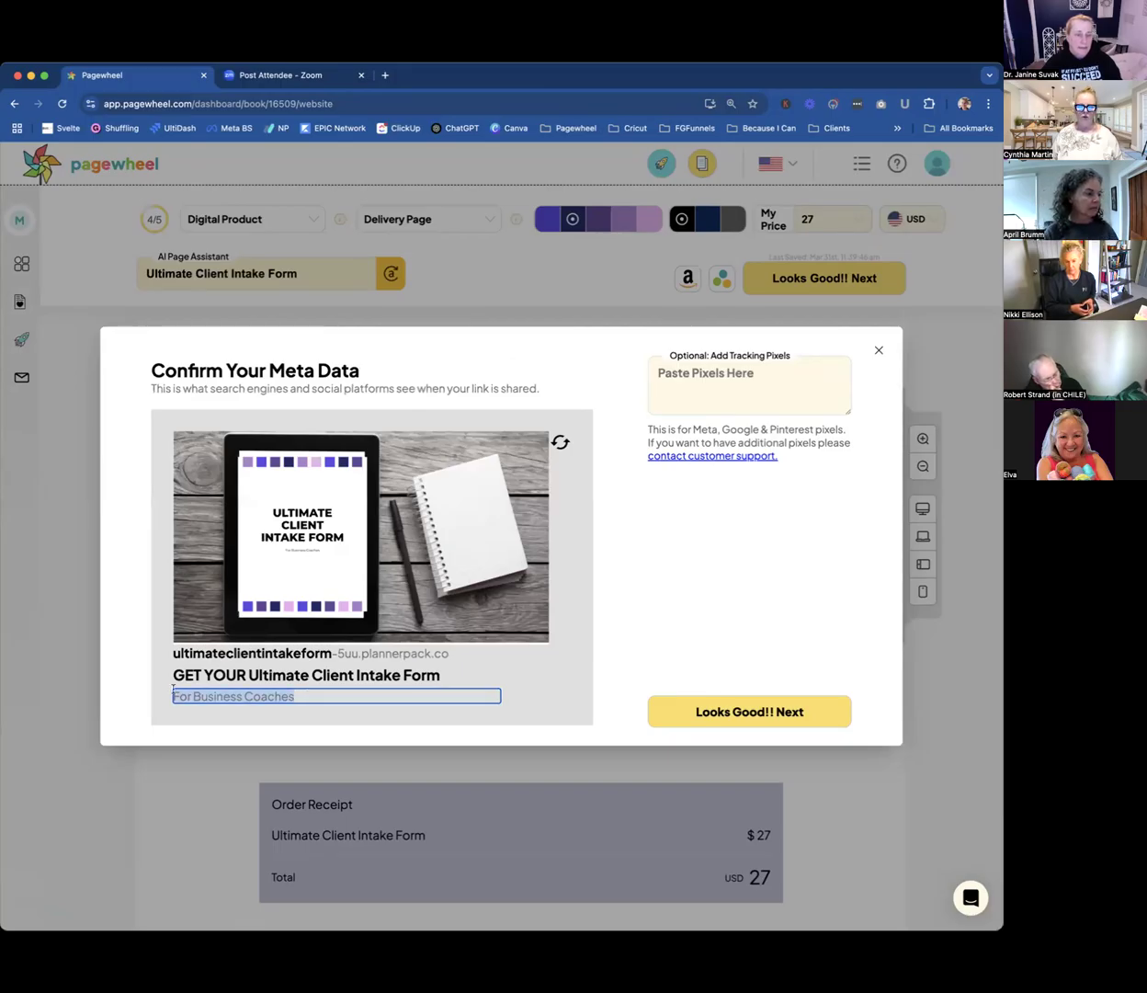
left_click(231, 696)
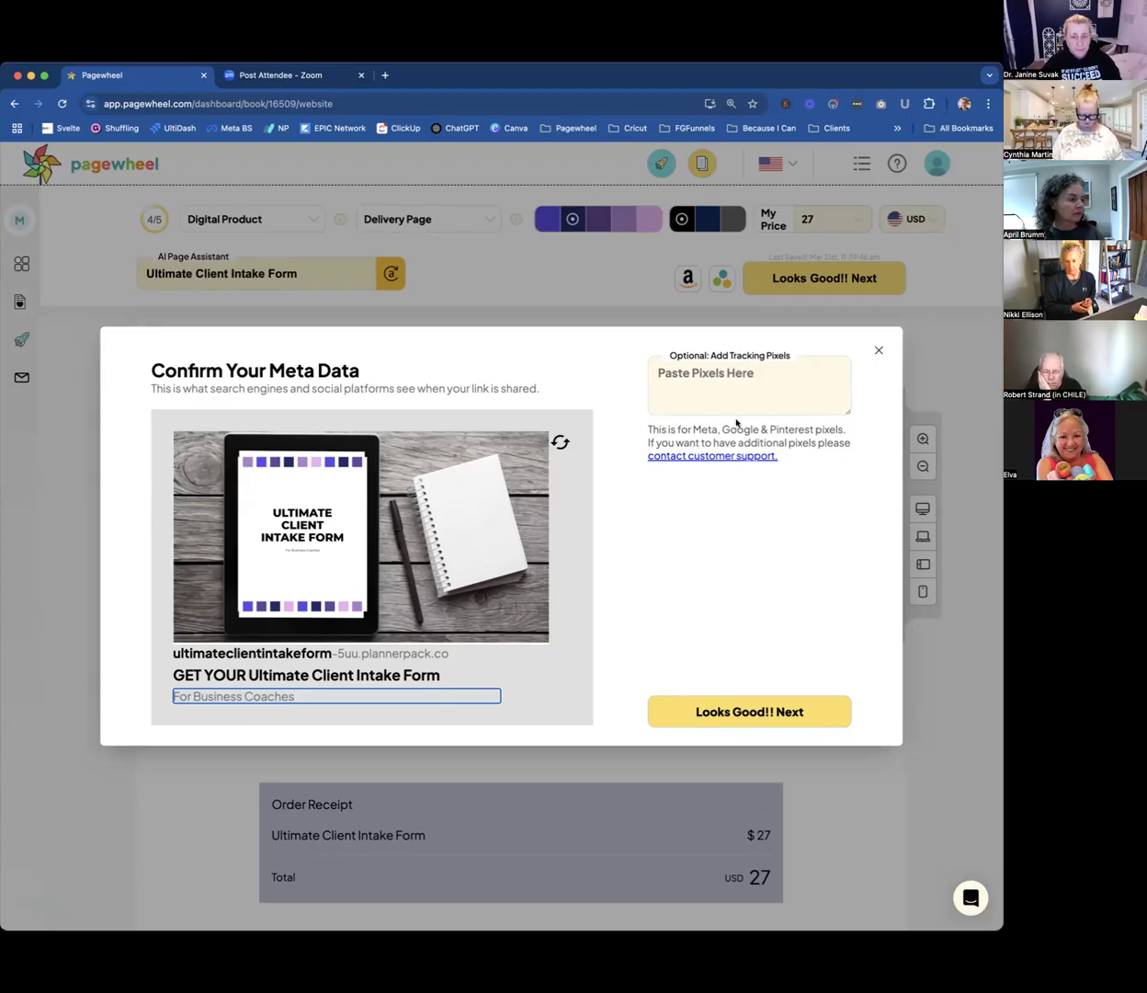
left_click(705, 378)
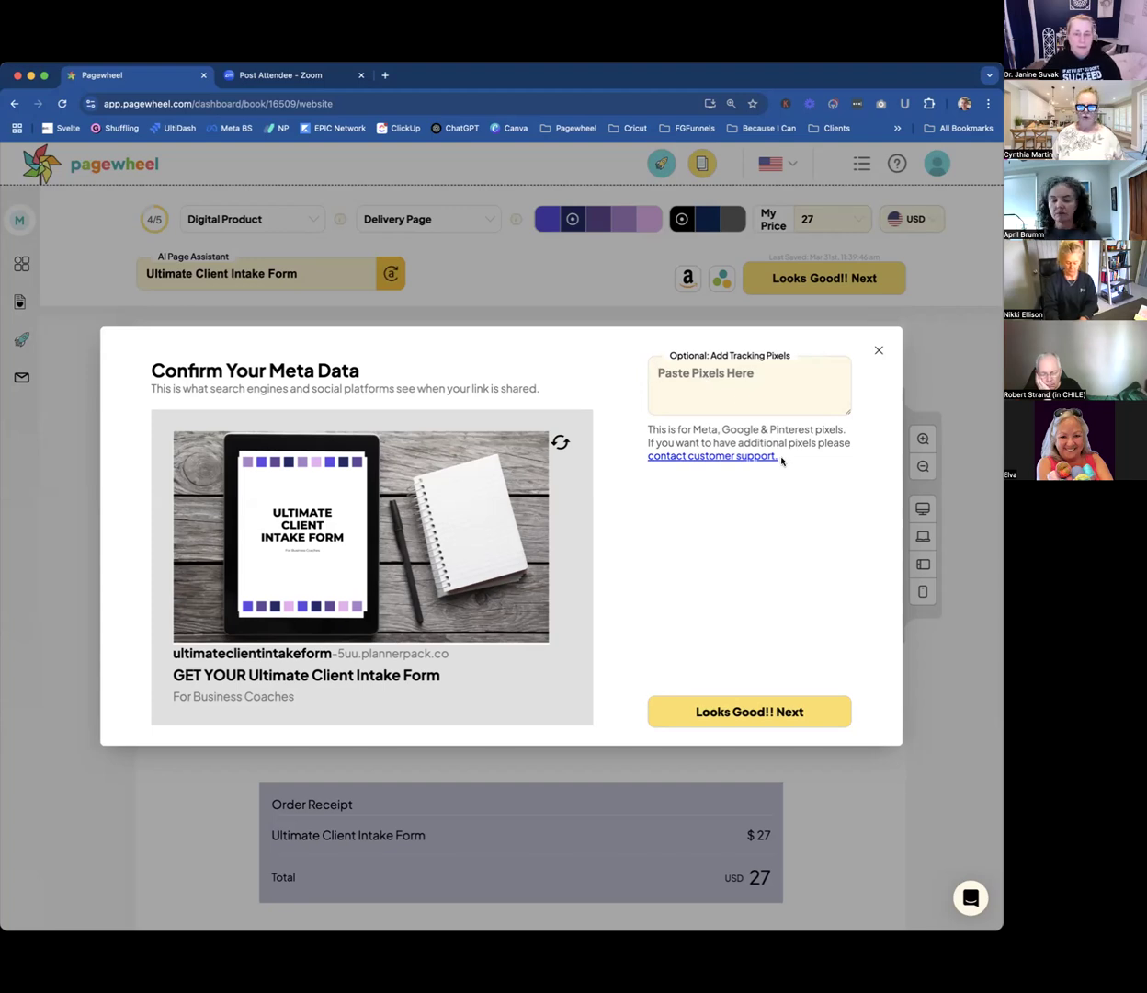
left_click(754, 710)
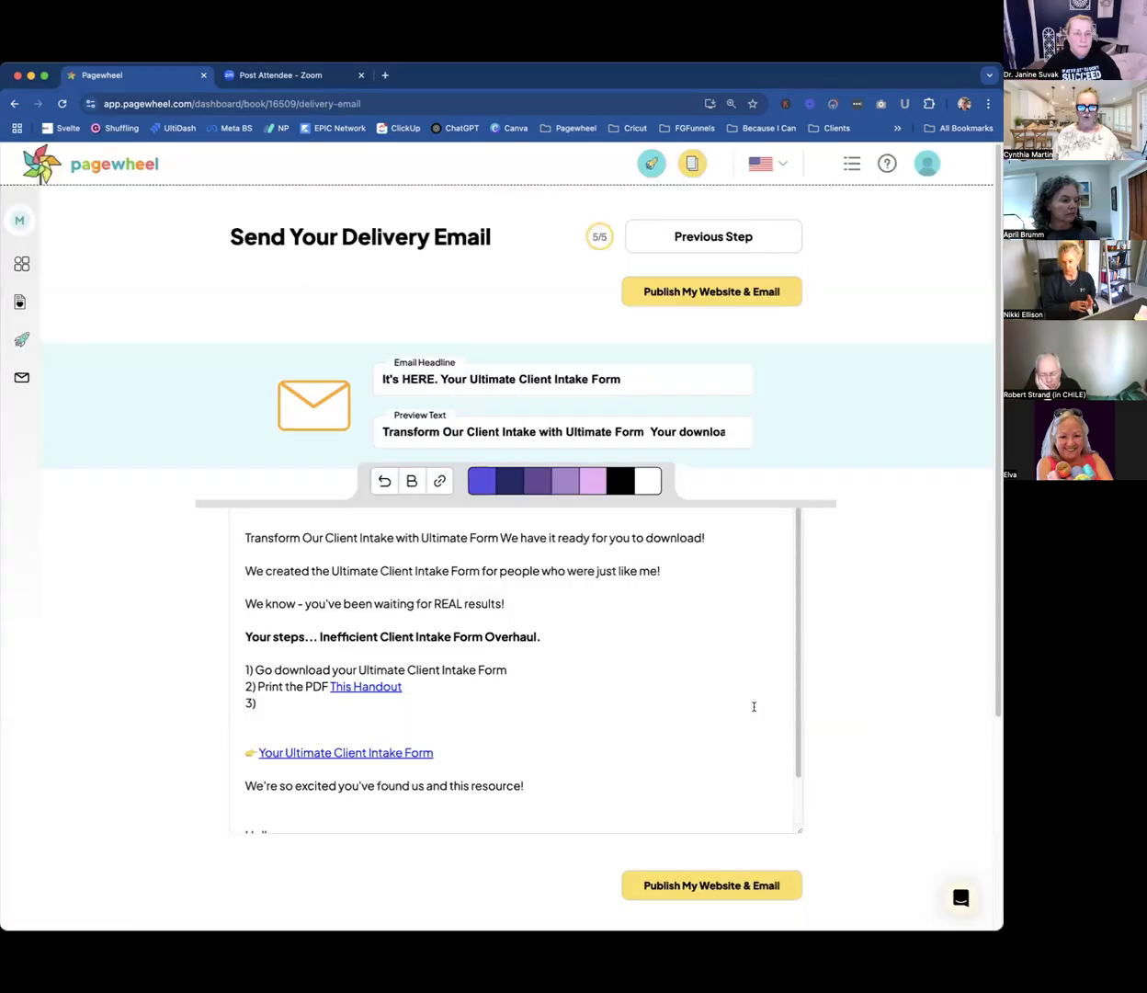
Examine the delivery email's headline, preview text, numbered steps and the "This Handout" link.
scroll(878, 549, "down", 1)
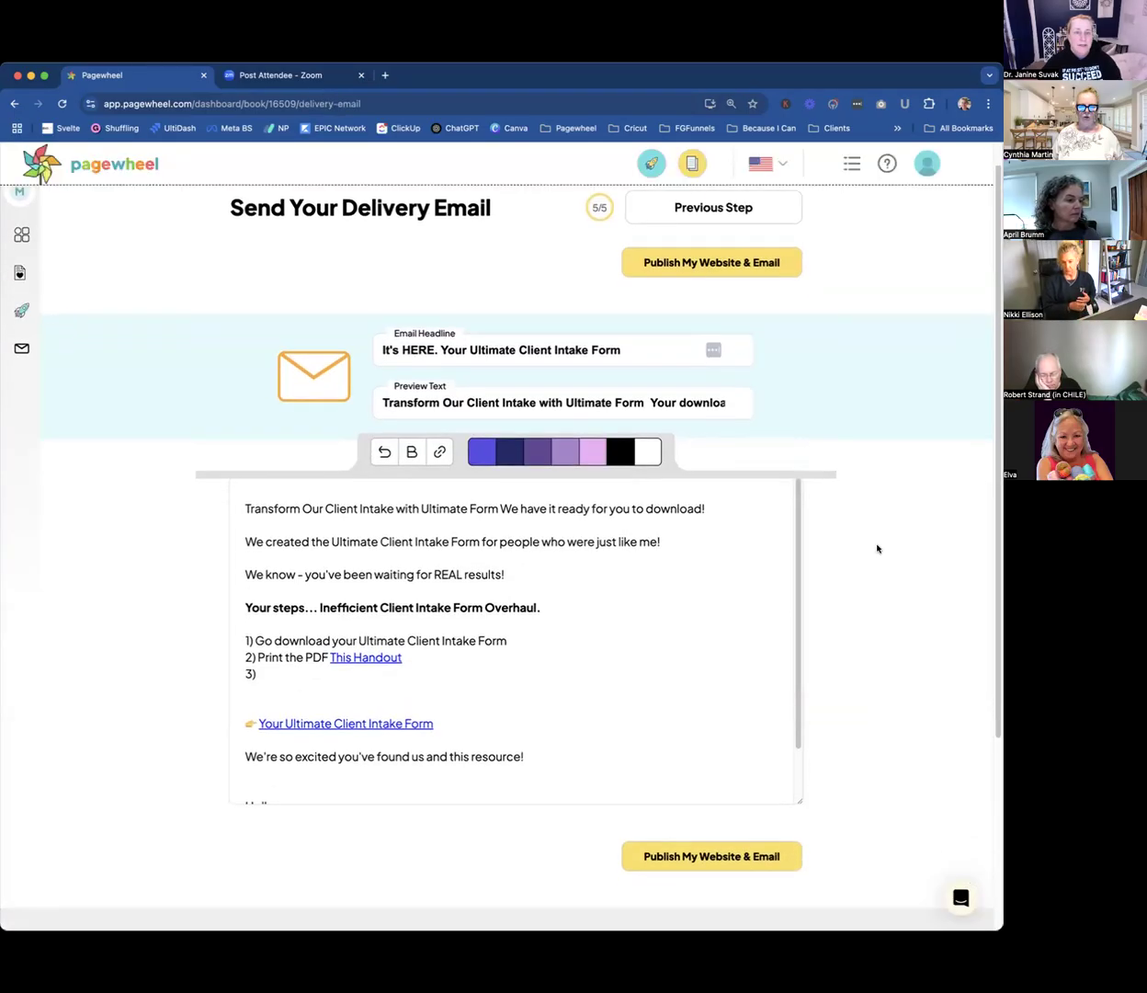
scroll(878, 549, "up", 1)
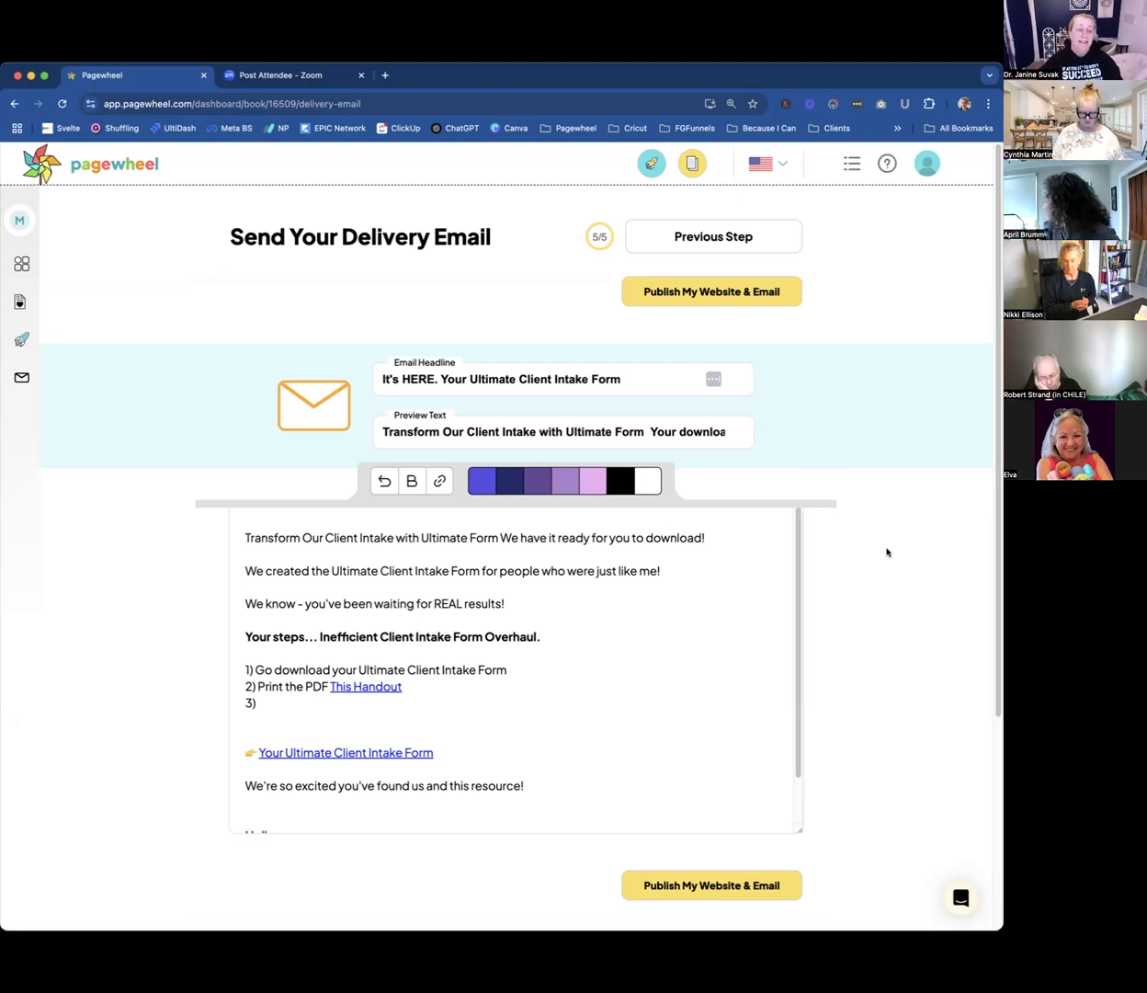
mouse_move(377, 688)
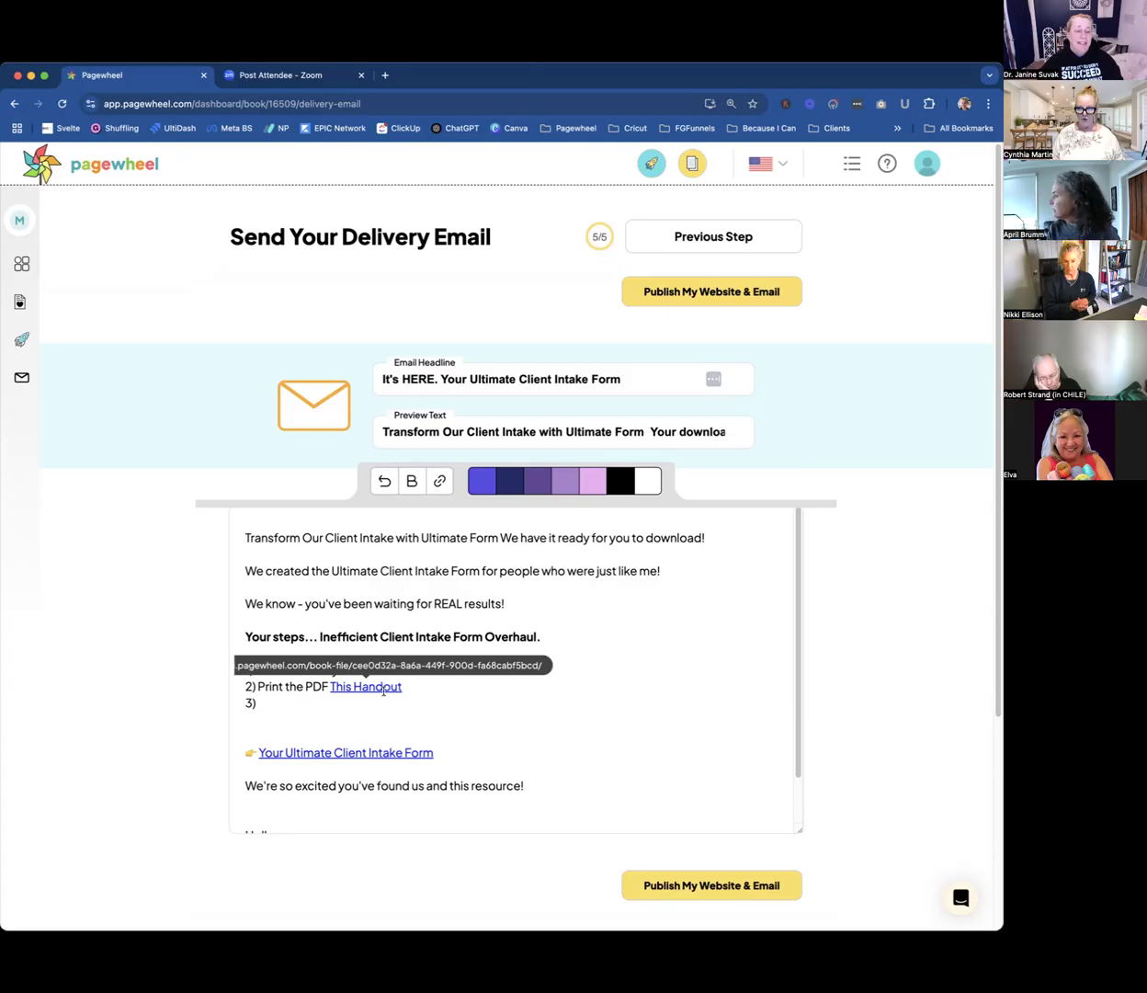
left_click(513, 670)
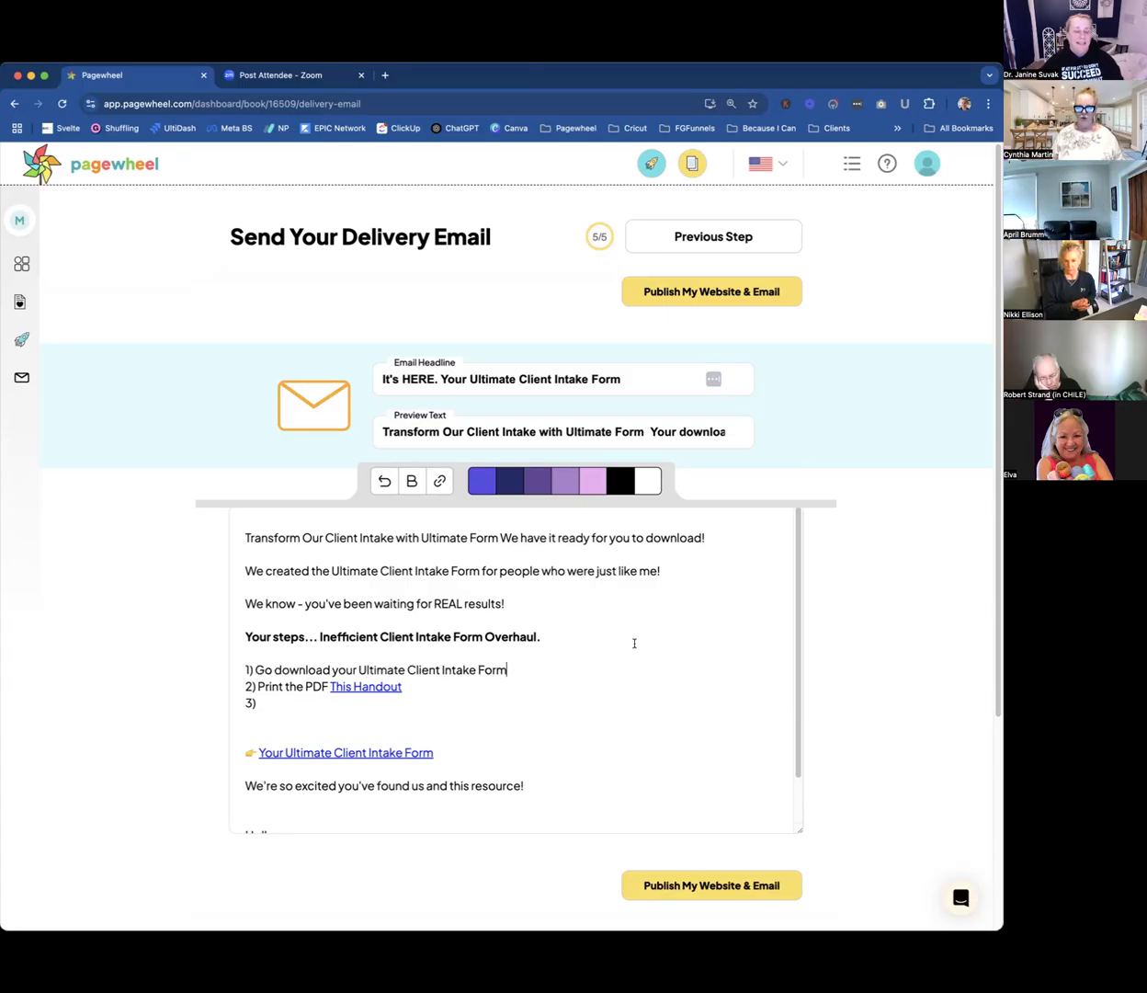
scroll(634, 643, "down", 2)
scroll(634, 644, "up", 2)
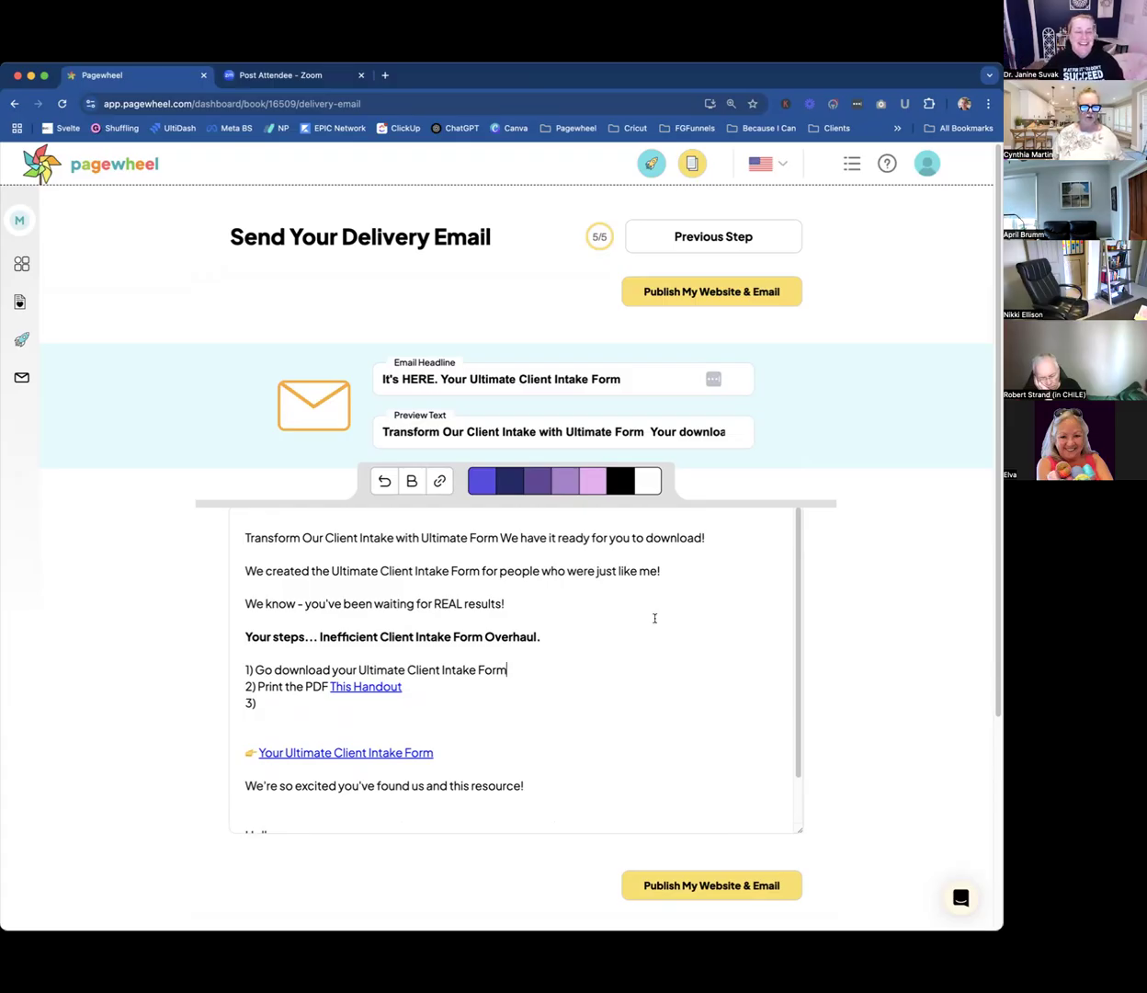
Fill in the empty third step of the delivery email with "Take Action!" and check the email's closing lines.
left_click(543, 641)
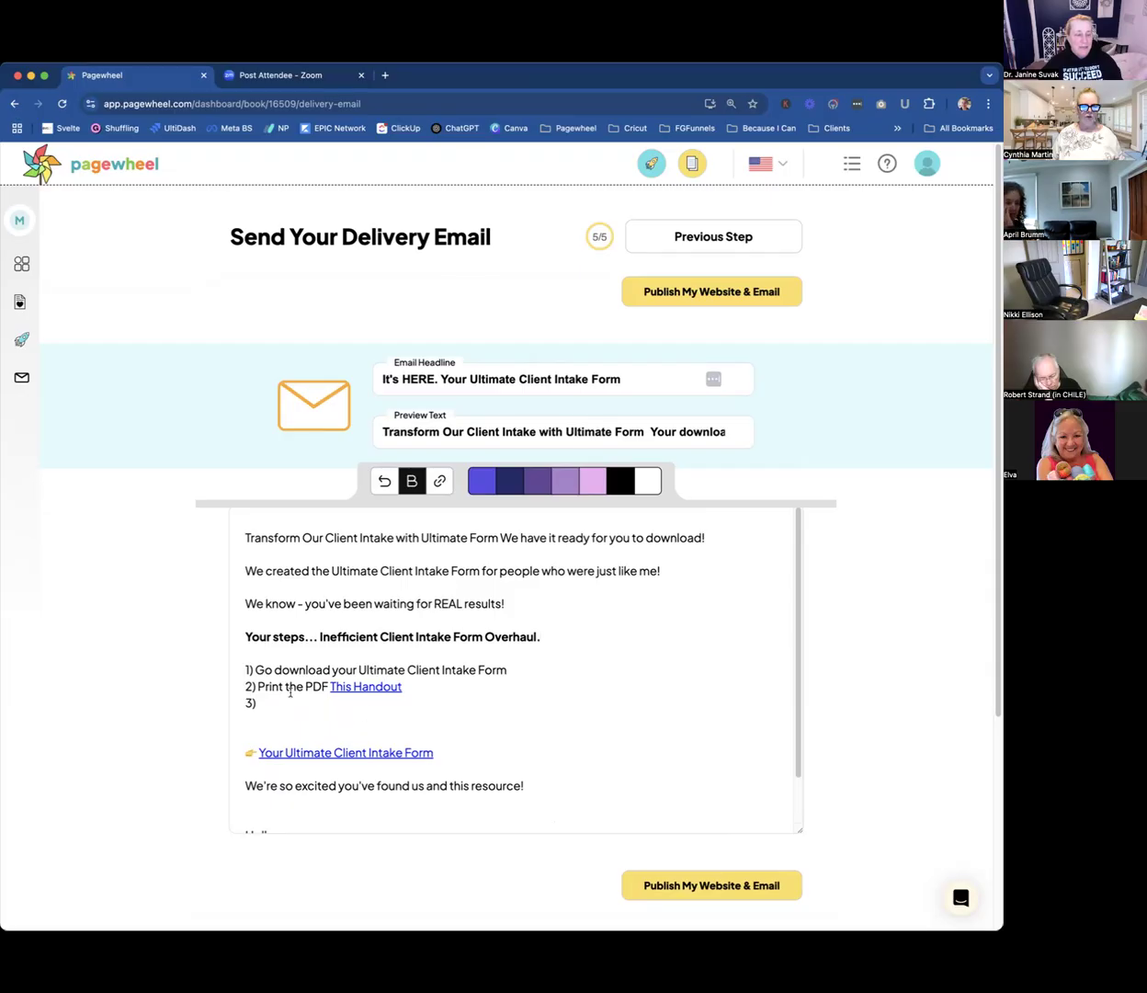
left_click(291, 701)
type("Take Action!")
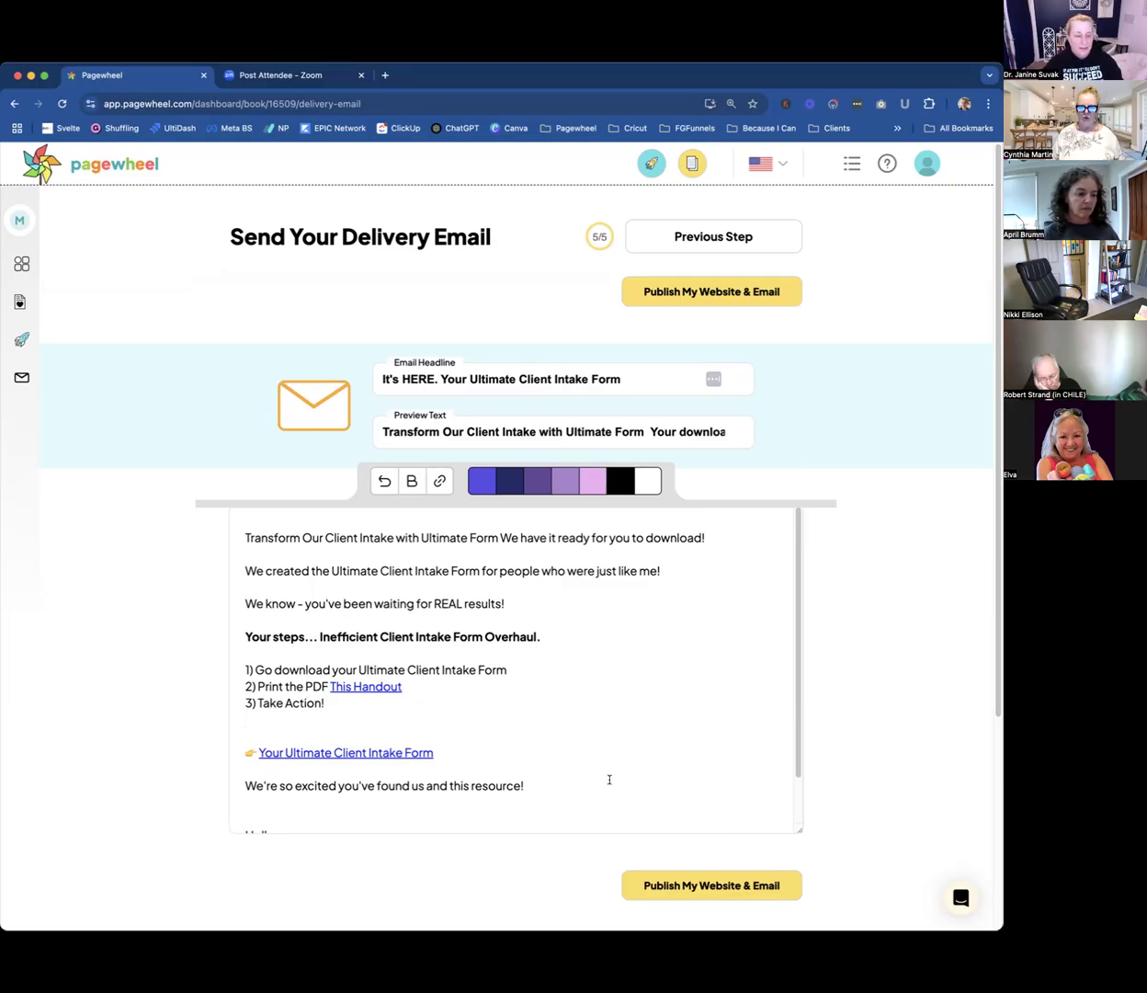
scroll(609, 780, "down", 2)
scroll(607, 777, "down", 1)
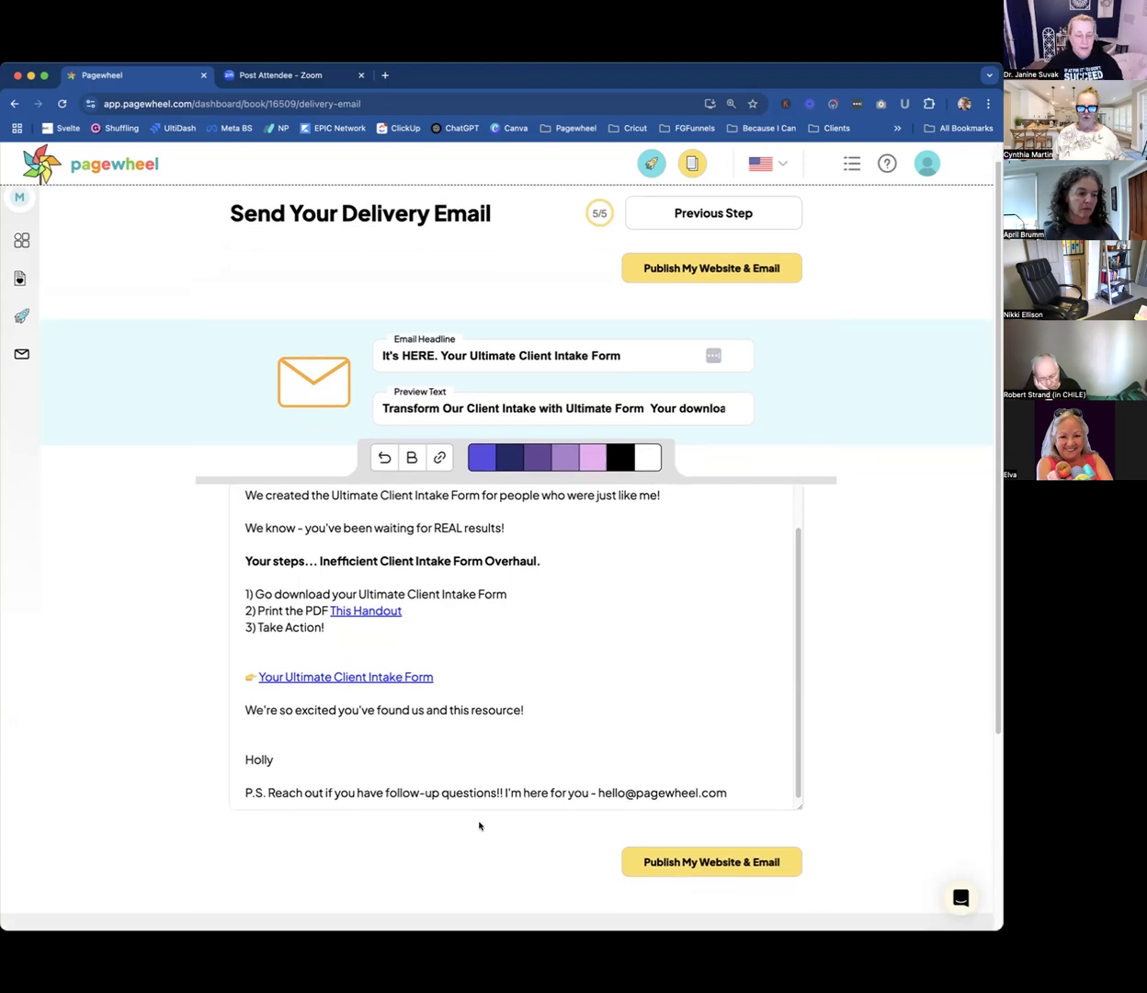
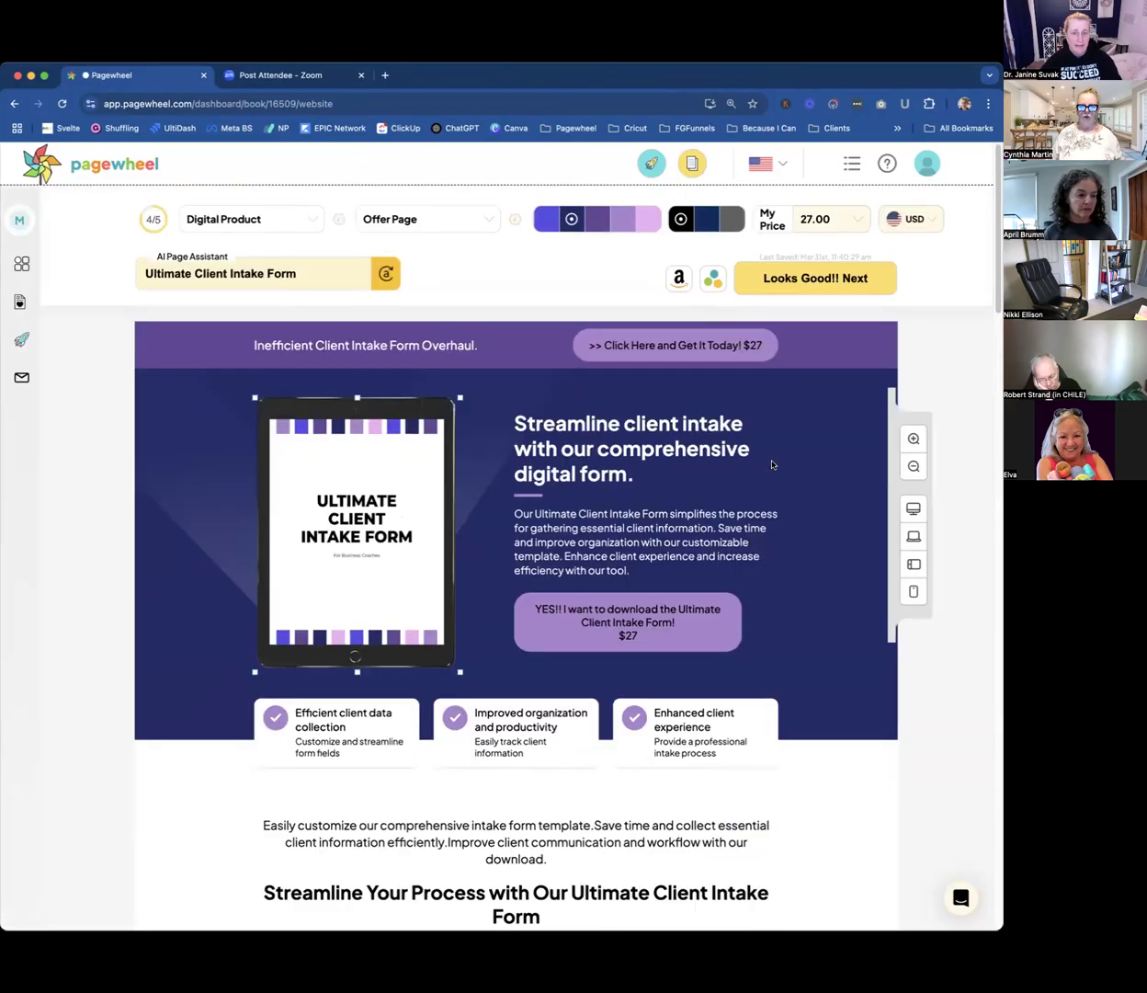
Set the product price to Free and approve the offer page to continue to the delivery page.
left_click(838, 226)
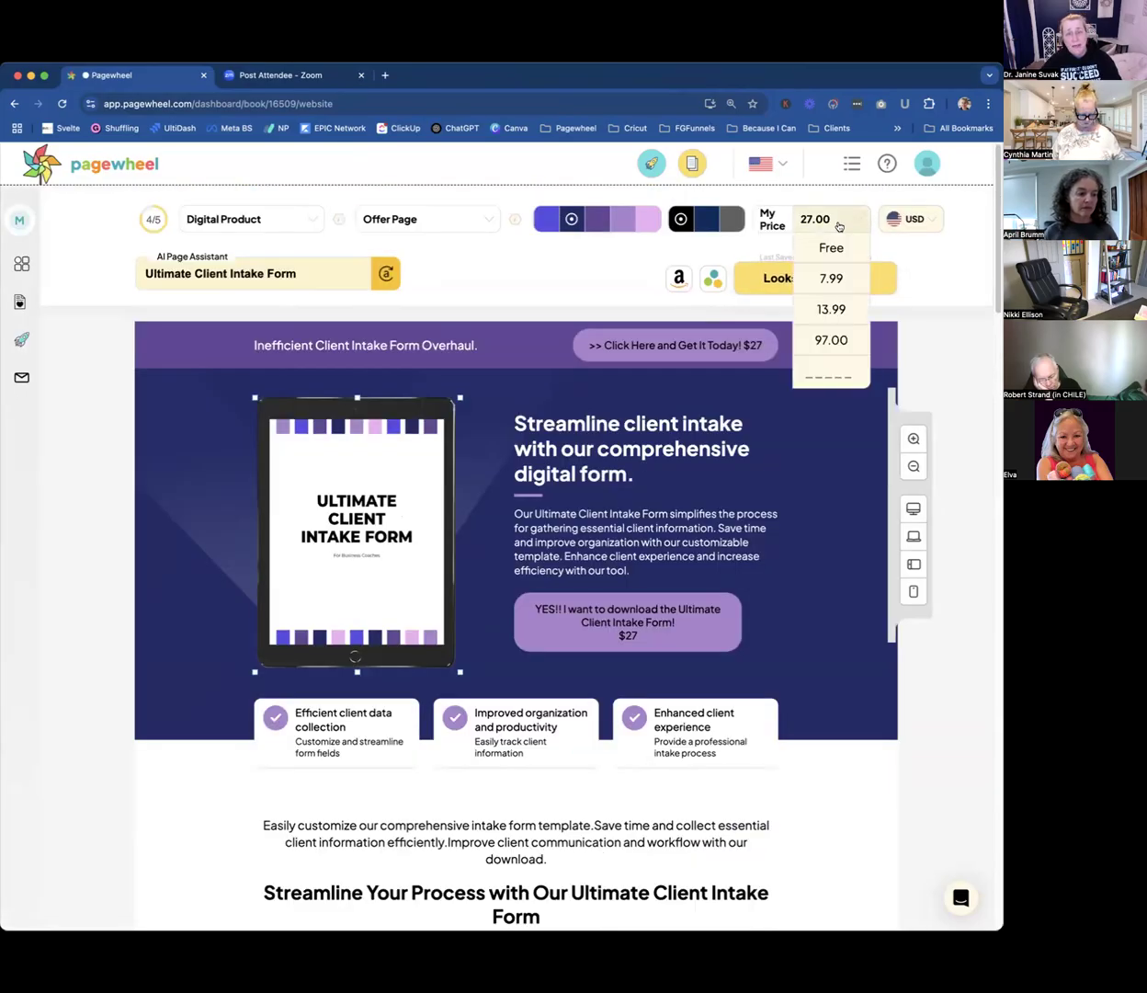
left_click(812, 246)
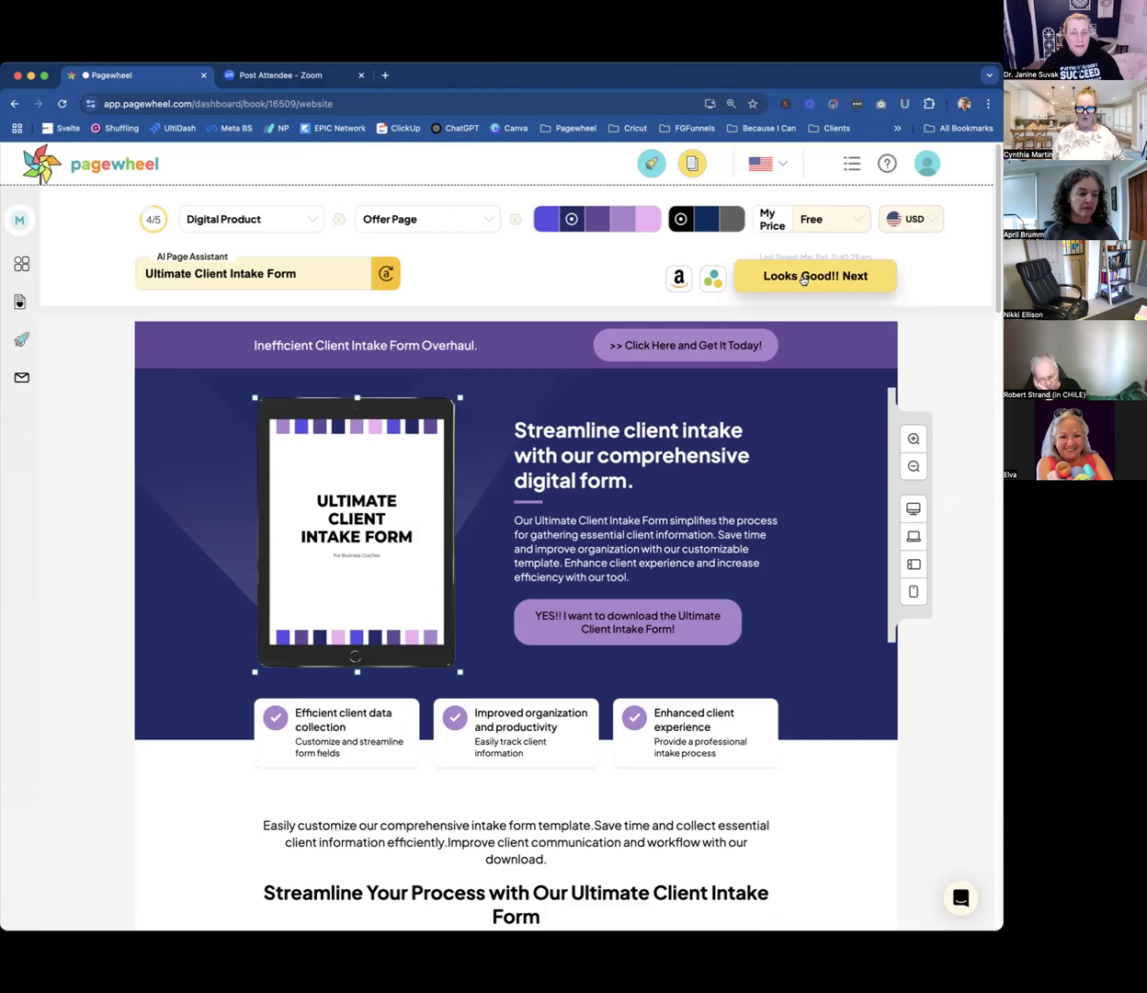
left_click(804, 276)
mouse_move(577, 530)
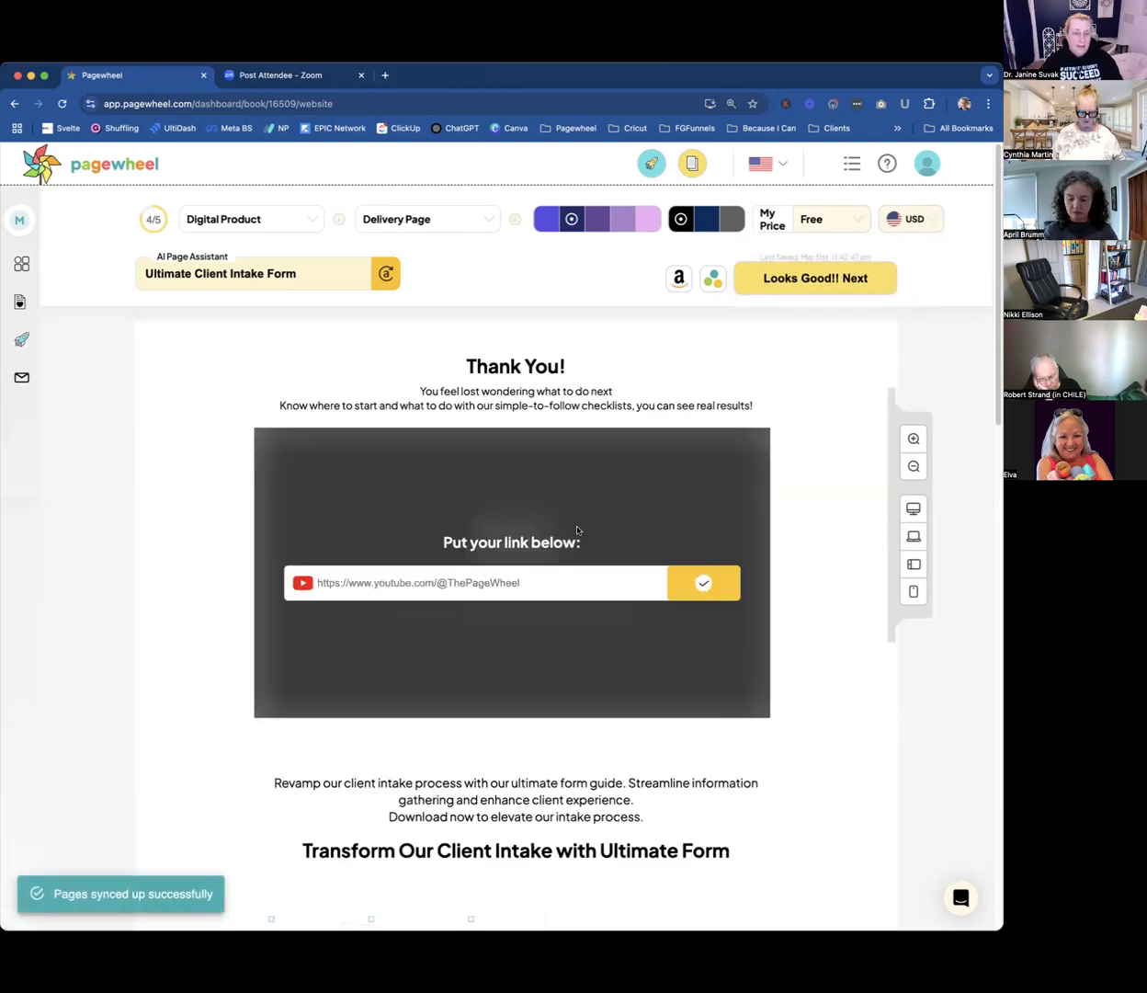
Remove the "Thank You!" section with the video placeholder from the delivery page.
left_click(666, 386)
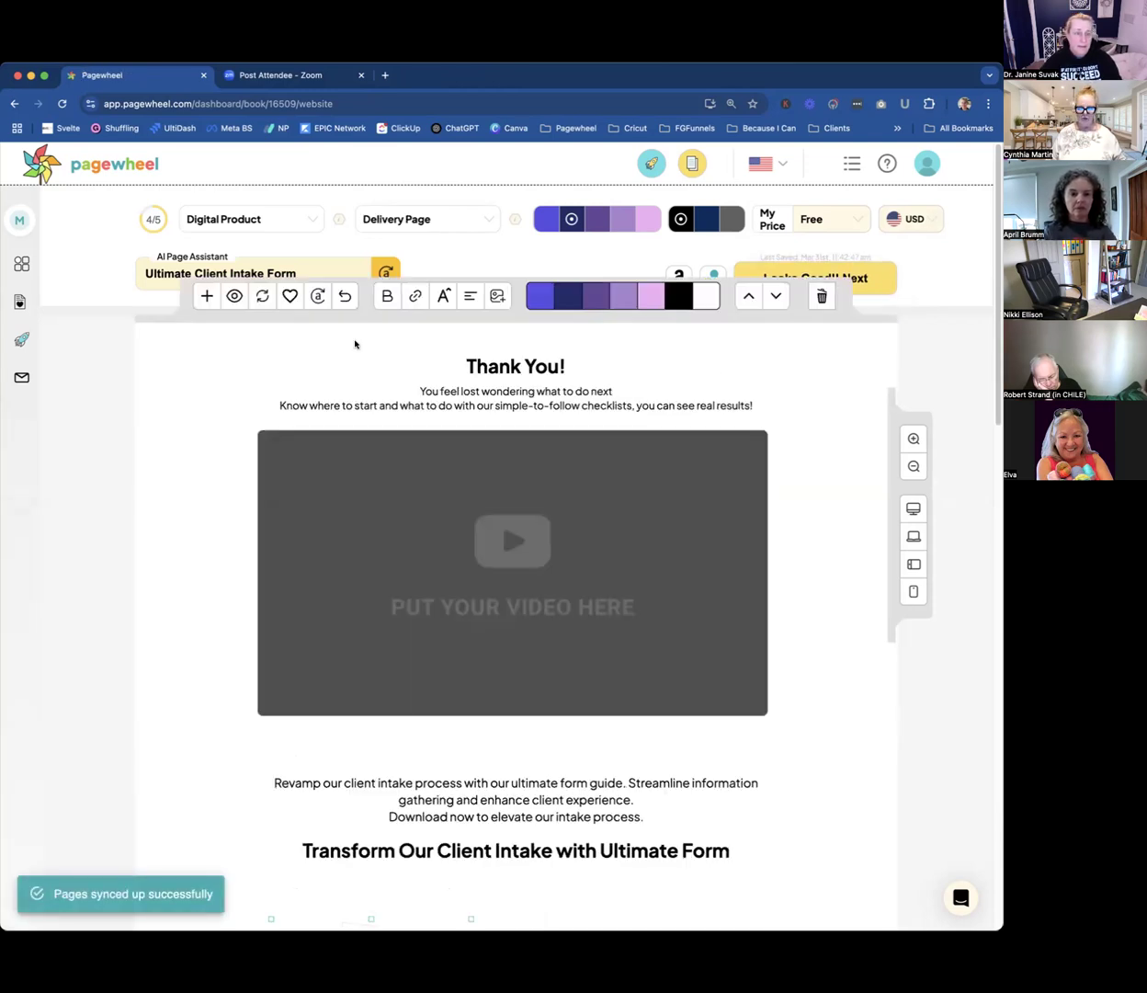
left_click(820, 296)
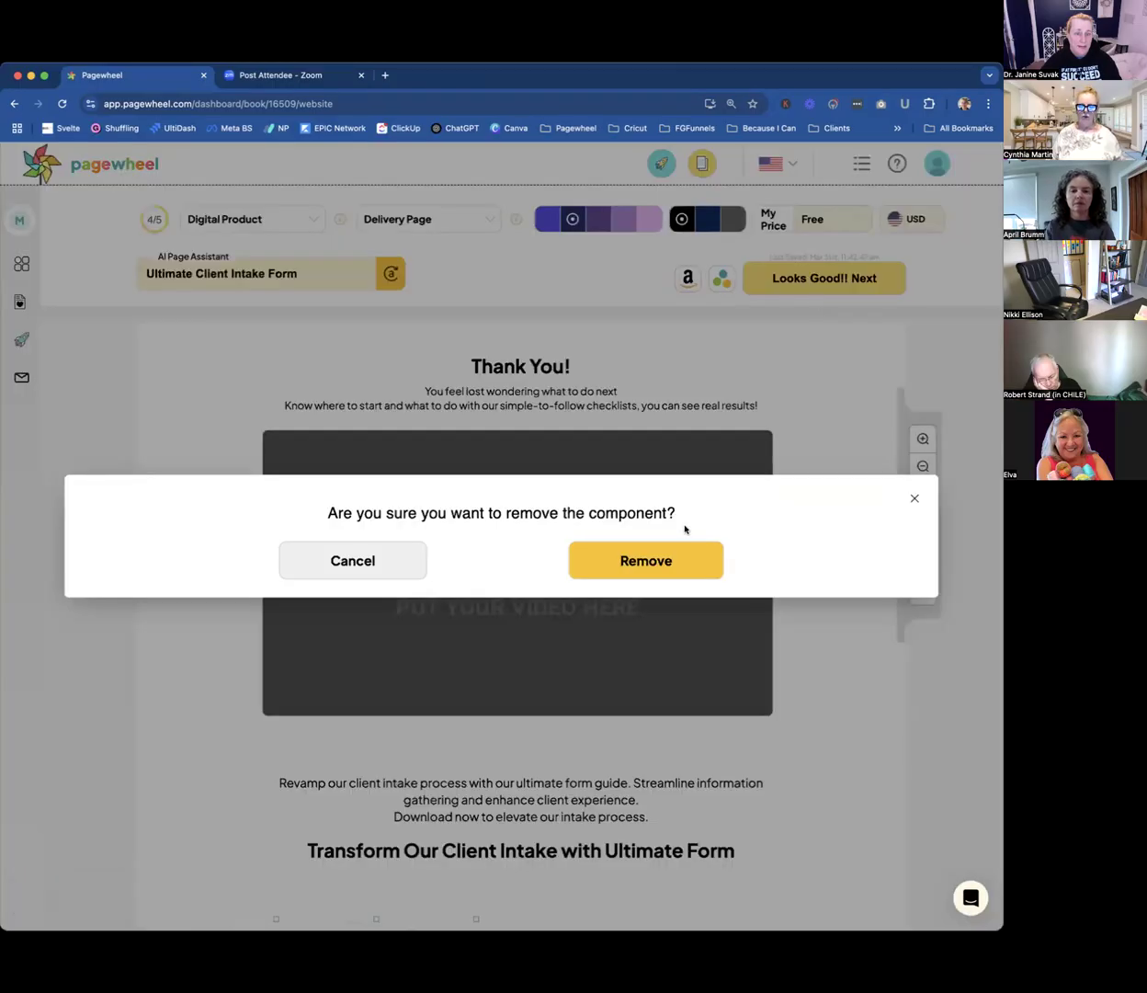
left_click(648, 555)
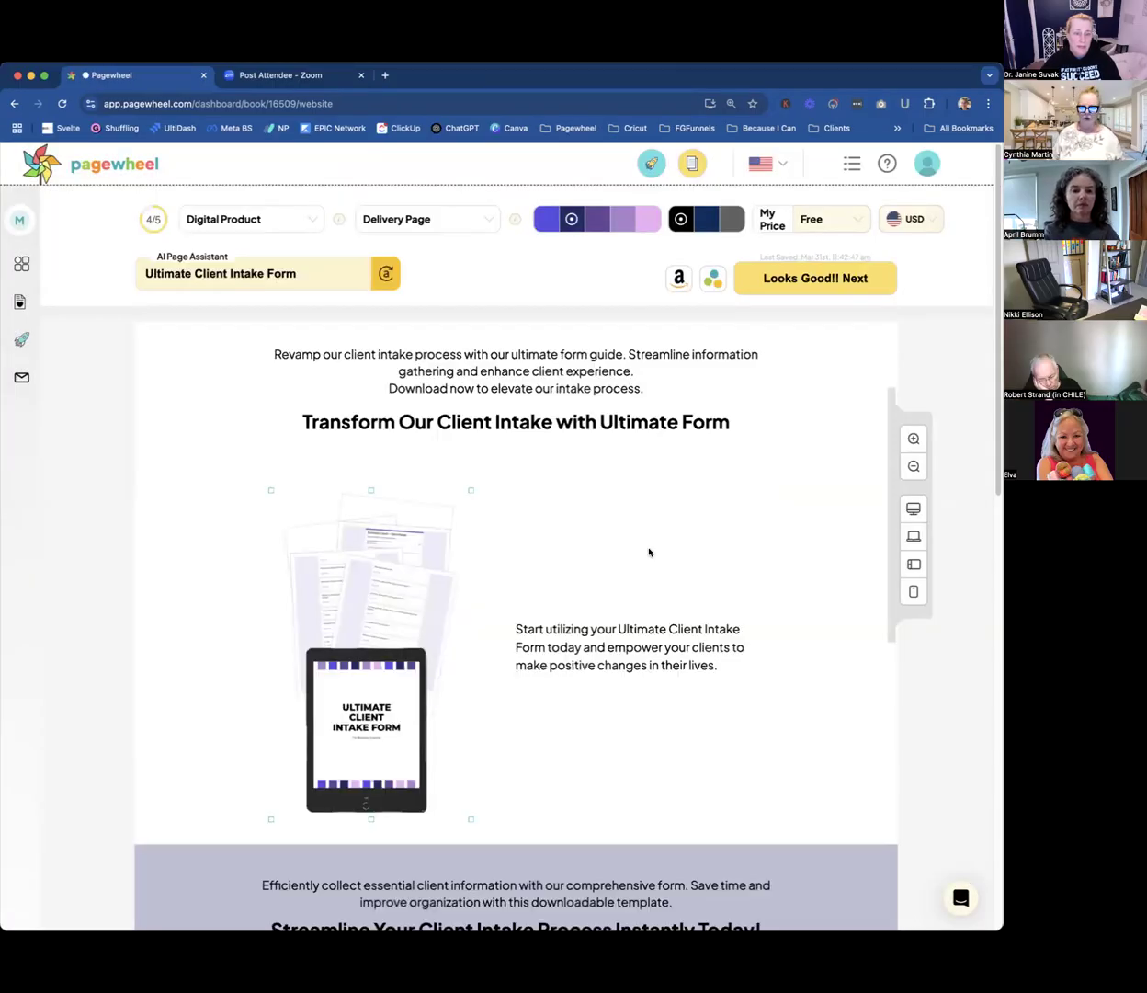
Approve the delivery page and meta data, and continue past the delivery email to the publishing links.
left_click(804, 276)
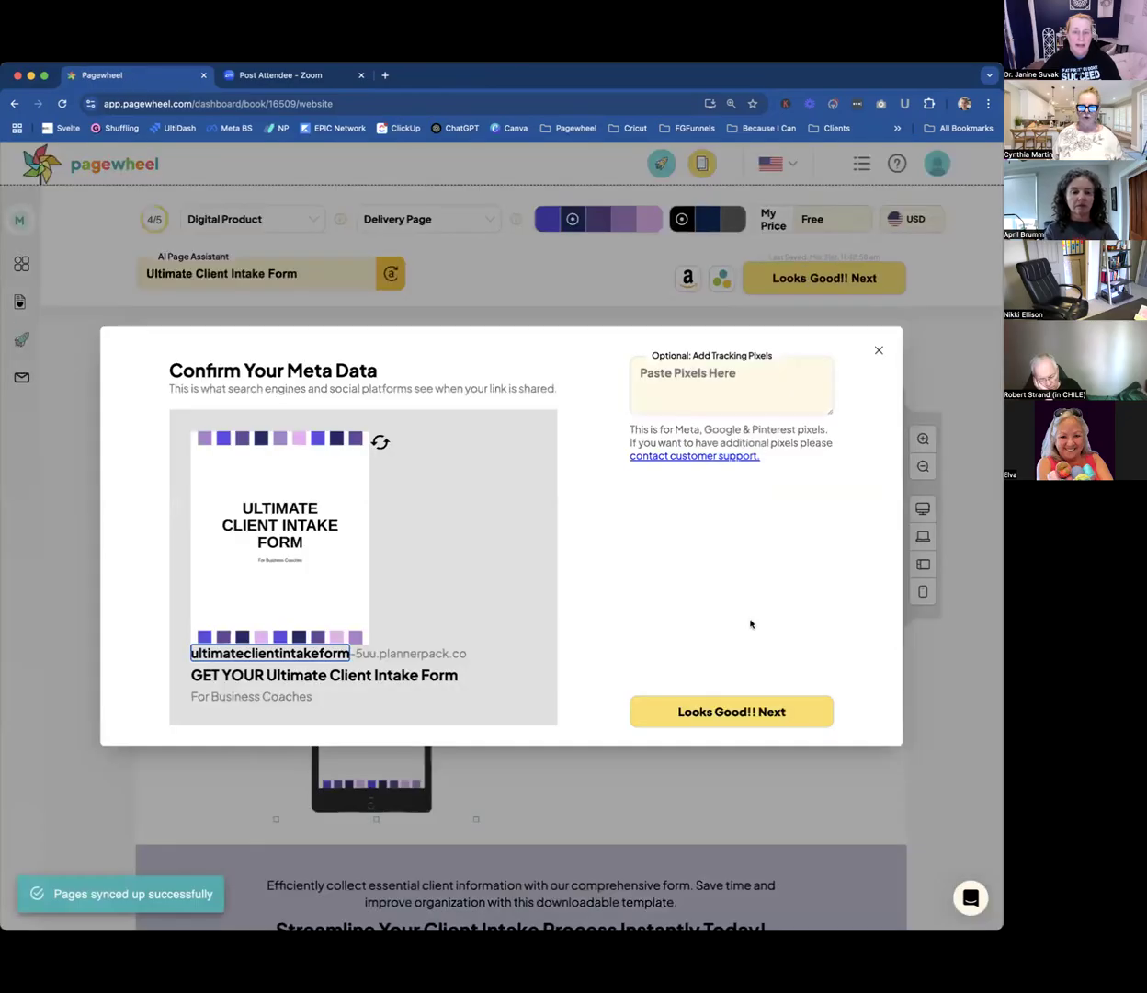
left_click(736, 707)
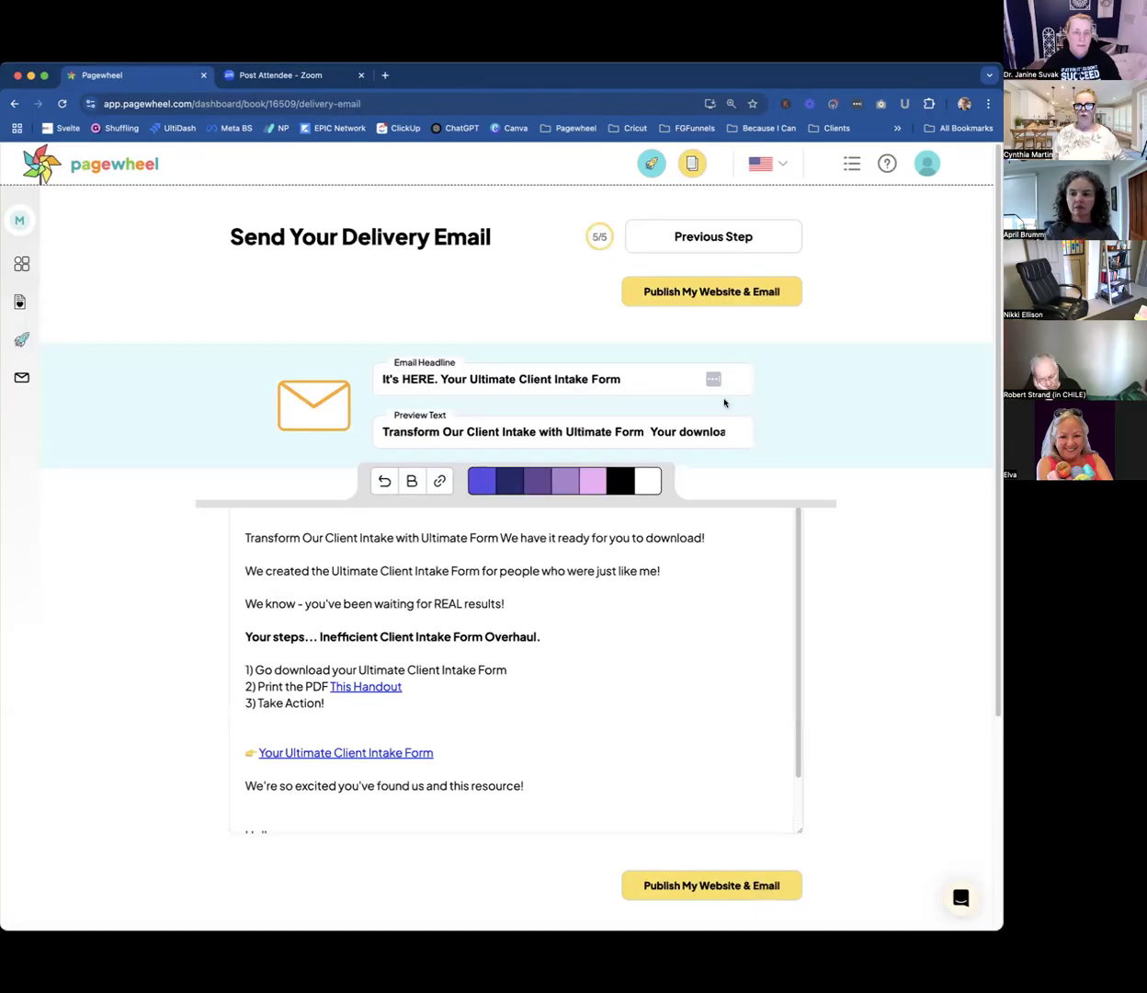
left_click(722, 295)
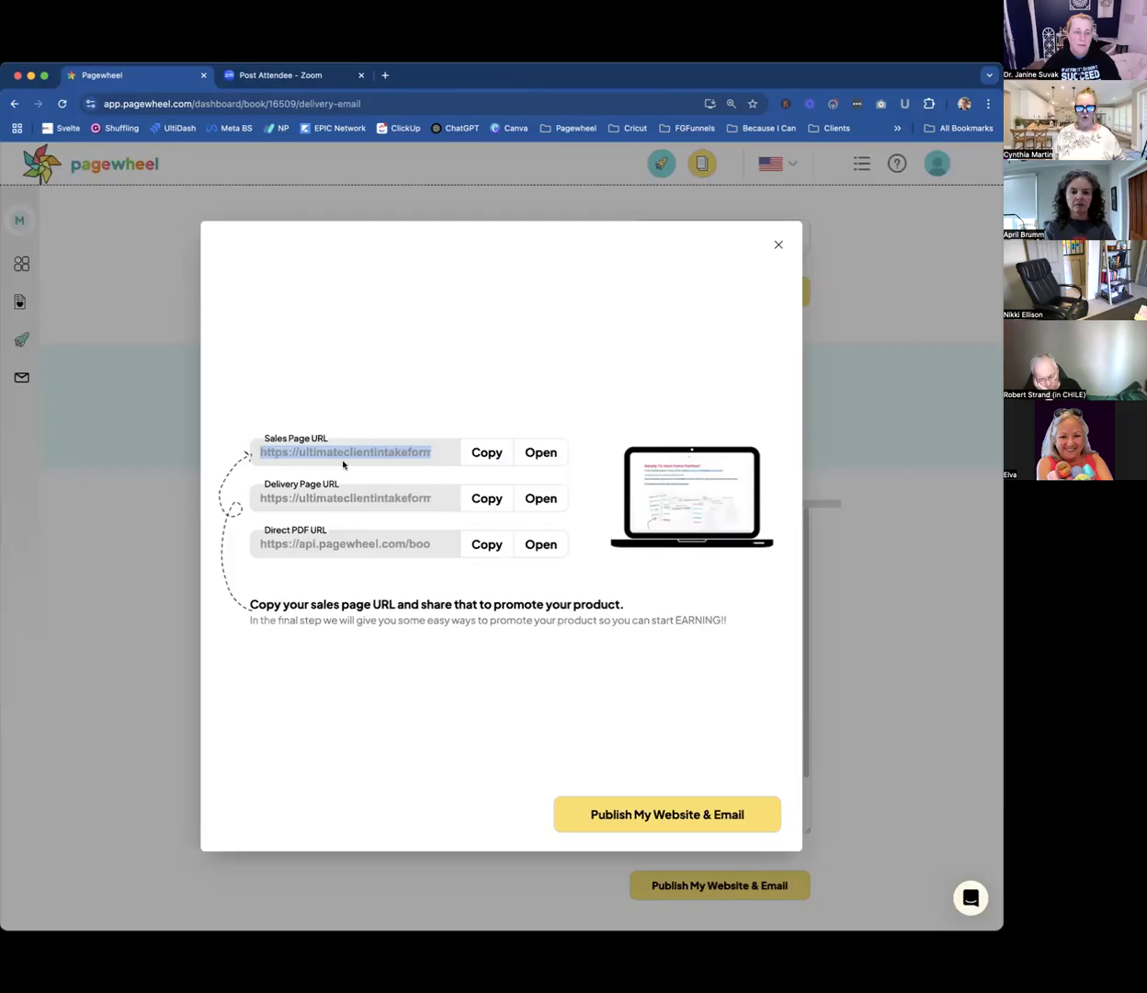
Preview the live delivery page from its URL and return to the publishing links.
left_click(540, 498)
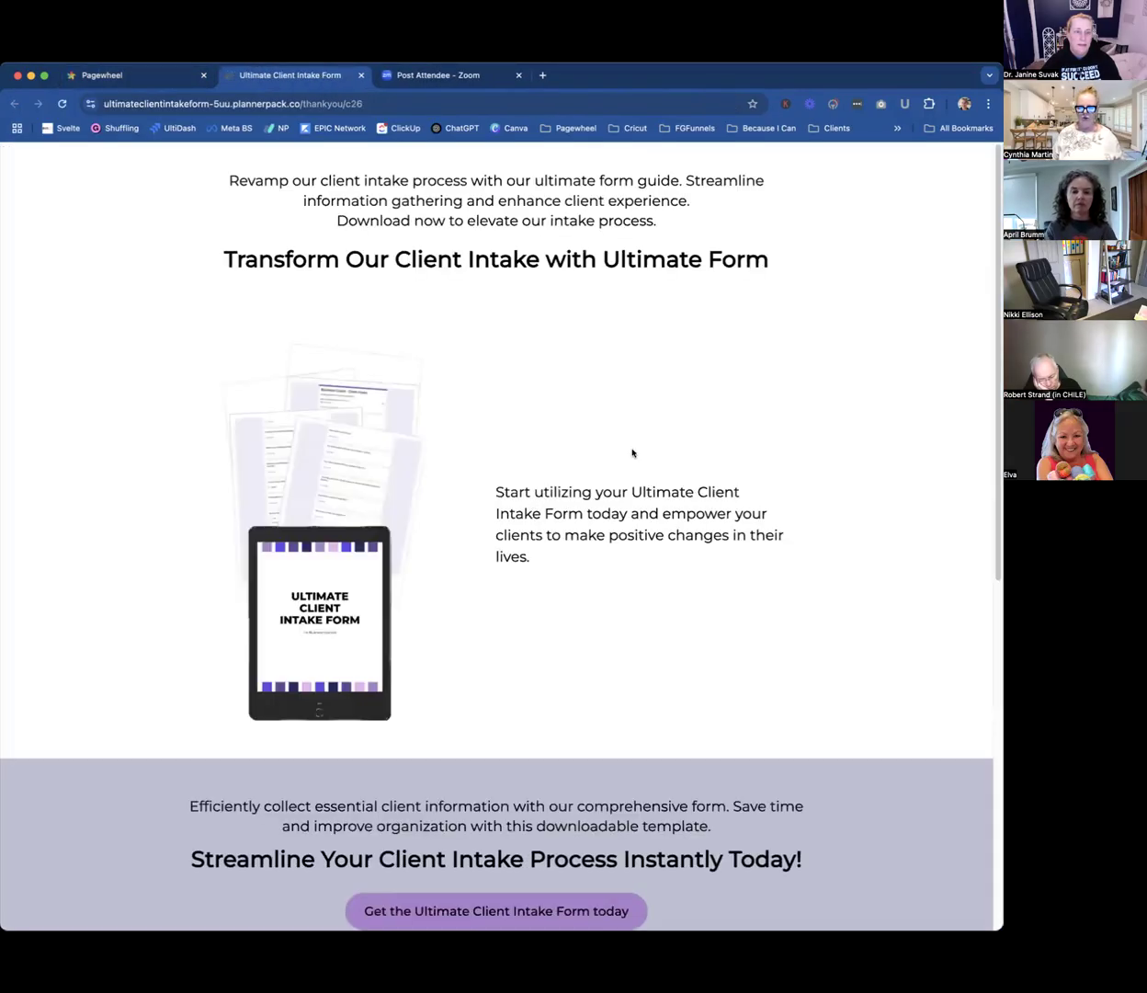
scroll(636, 504, "down", 7)
scroll(635, 504, "up", 7)
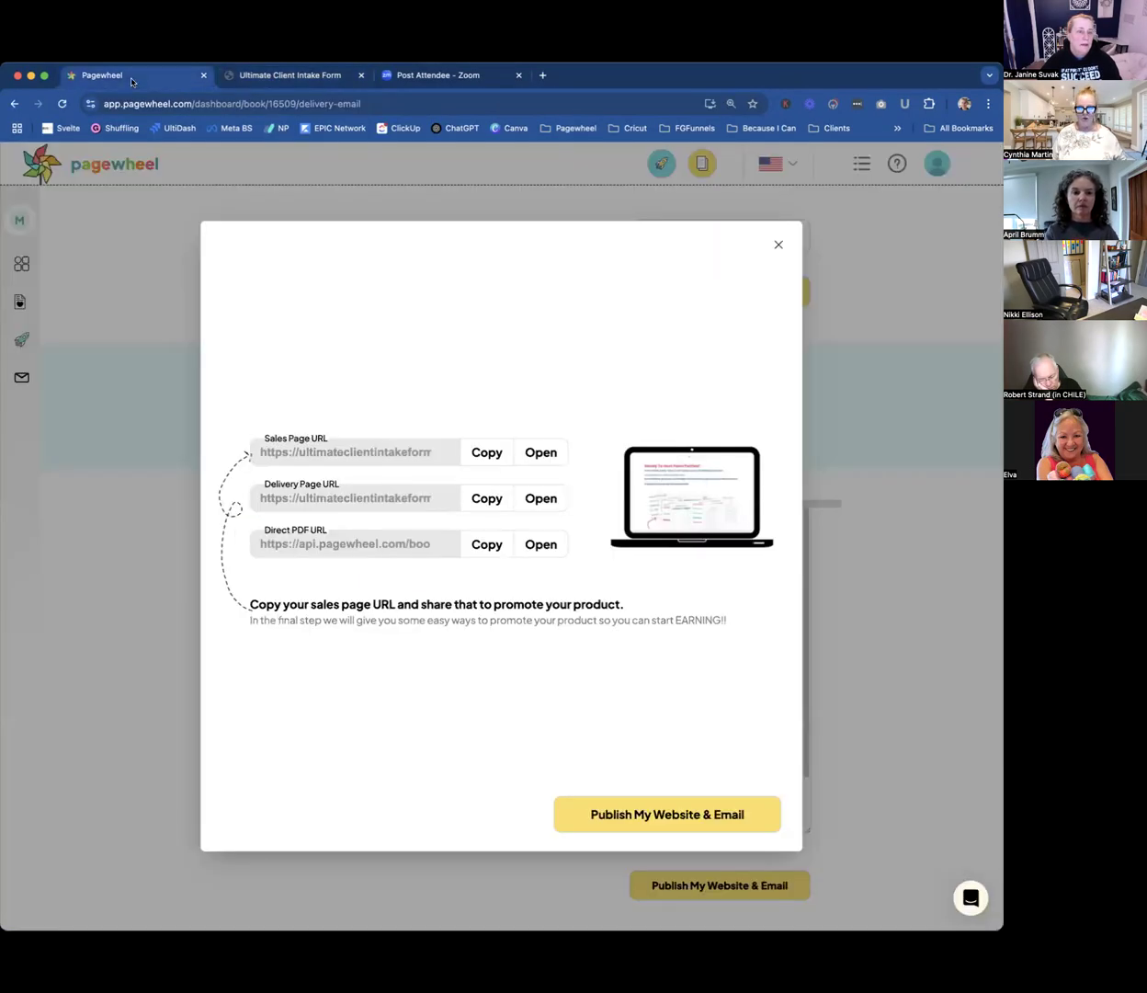
left_click(130, 81)
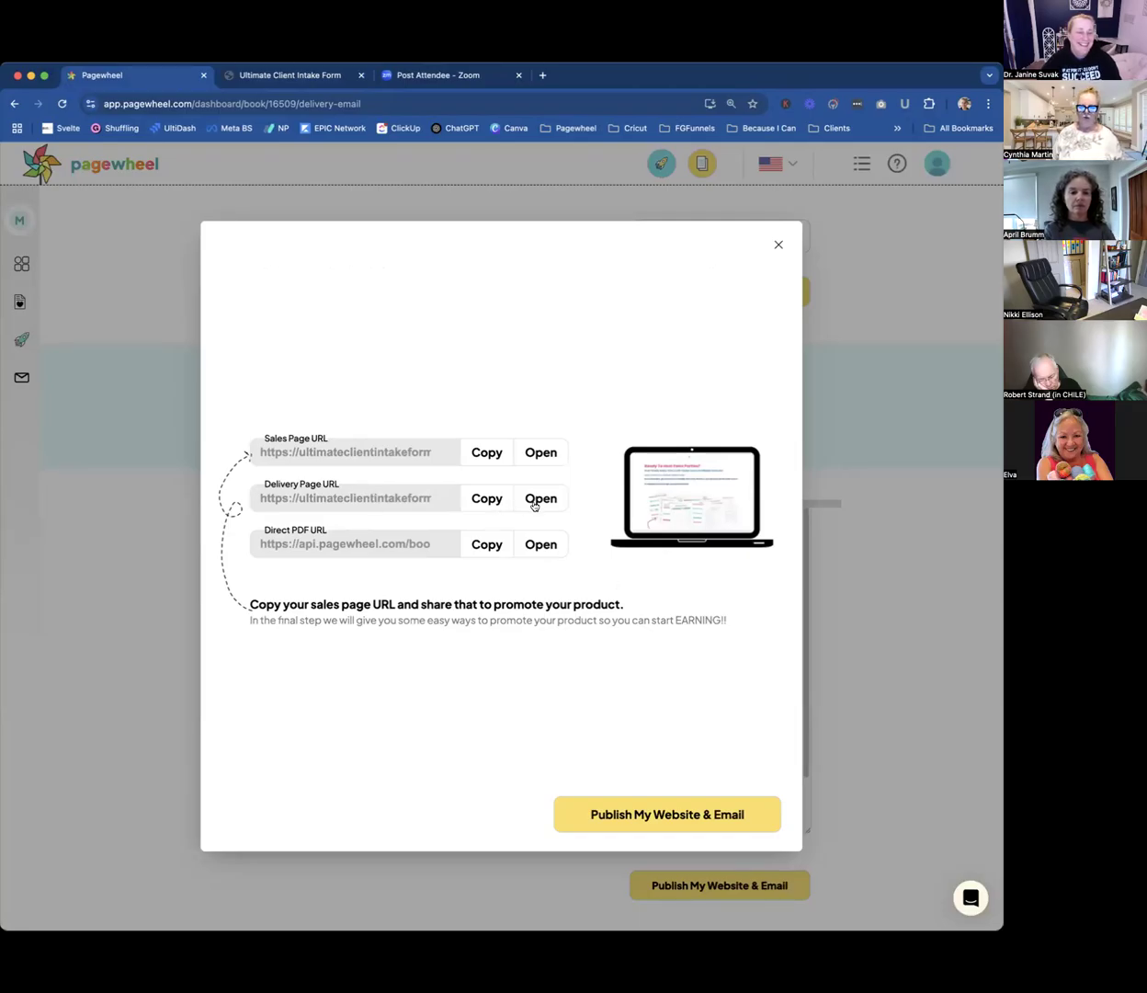
Review the live sales page from its header to the About Me section, and close both preview pages.
left_click(541, 452)
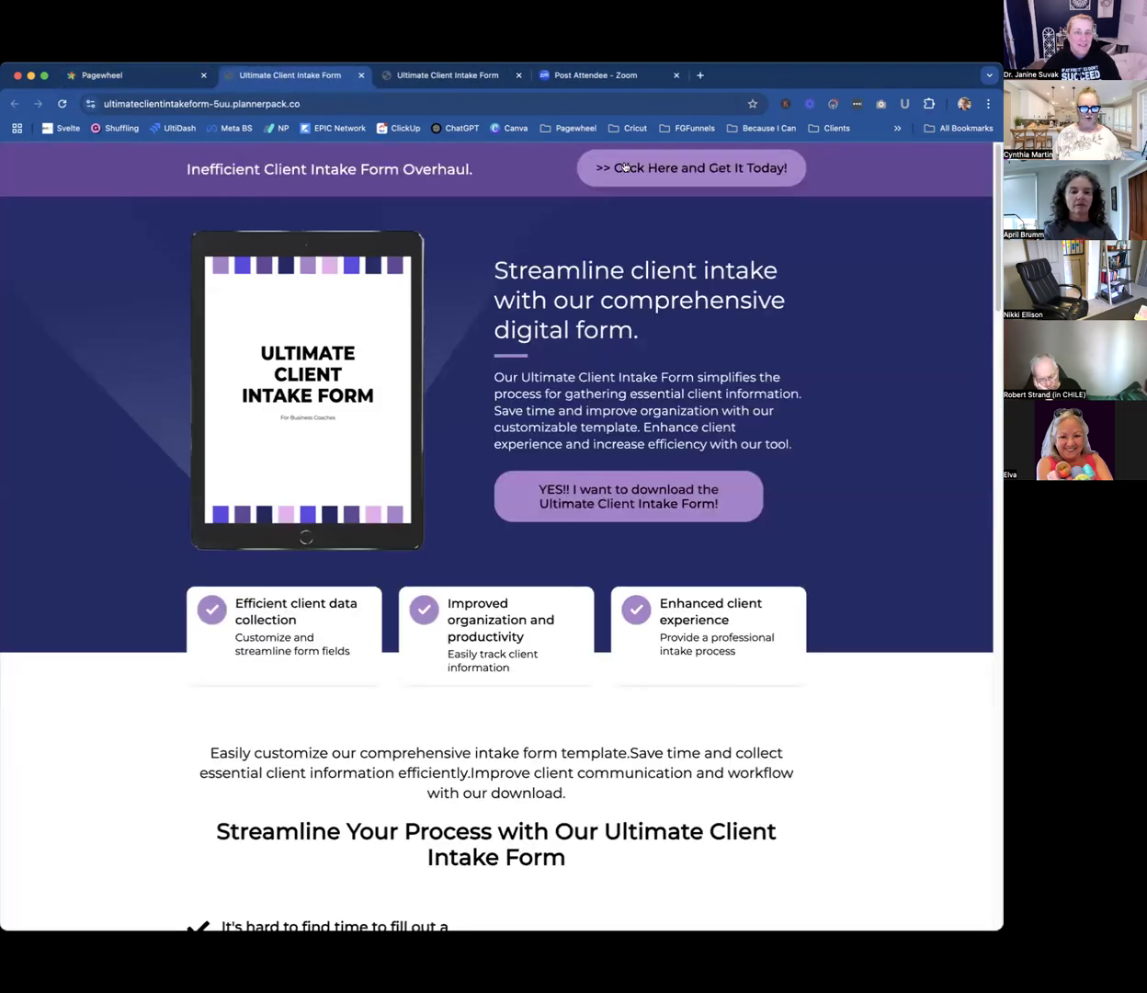
scroll(786, 663, "down", 10)
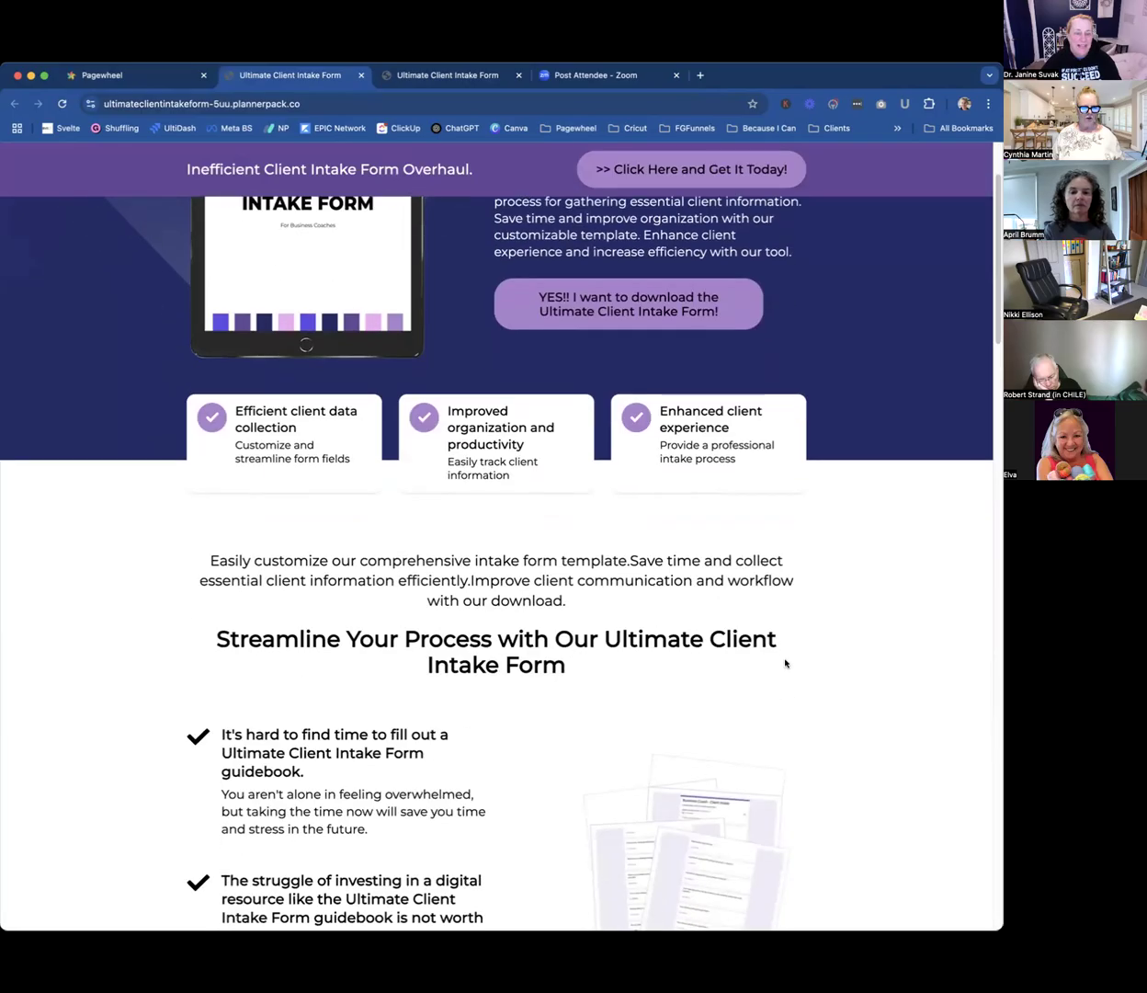
scroll(786, 663, "down", 20)
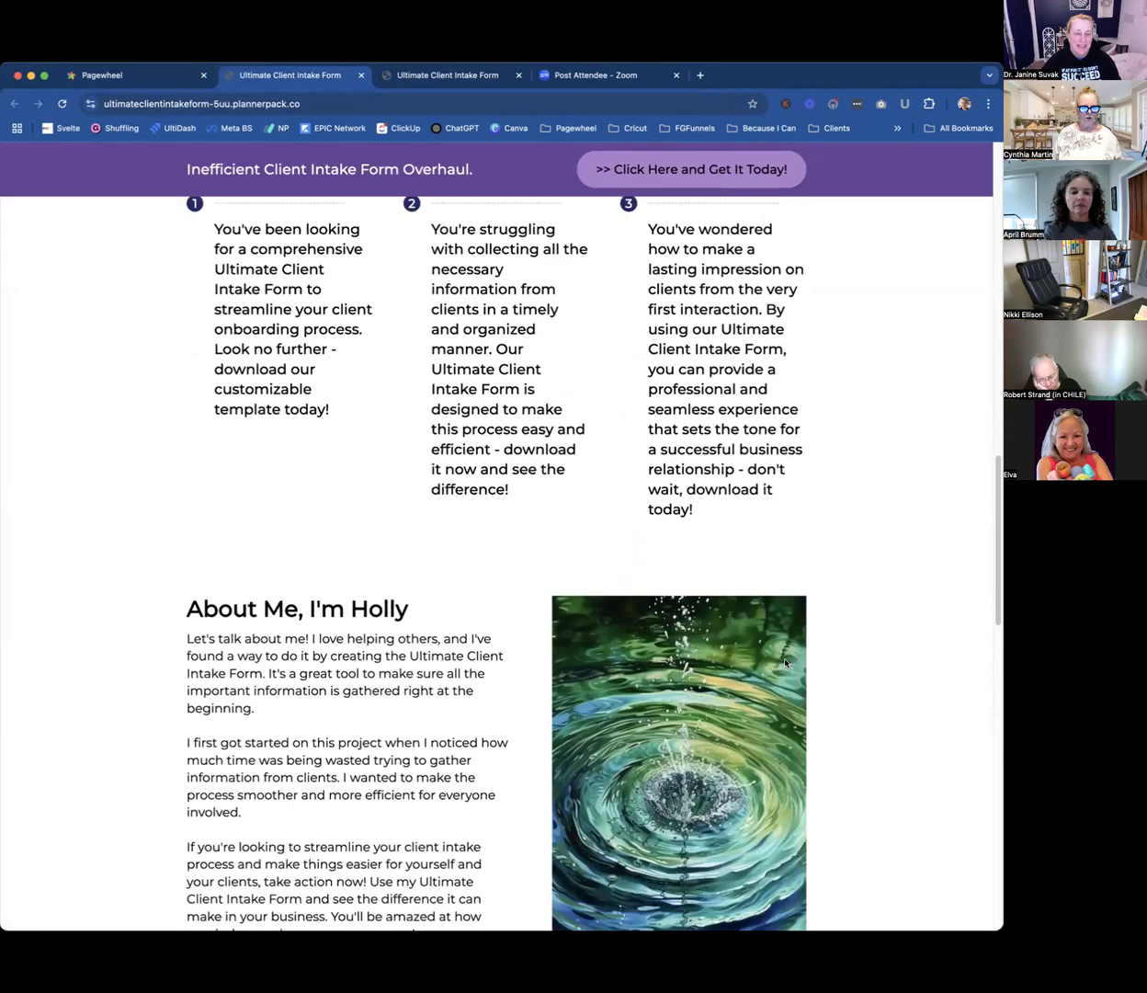
scroll(785, 663, "up", 20)
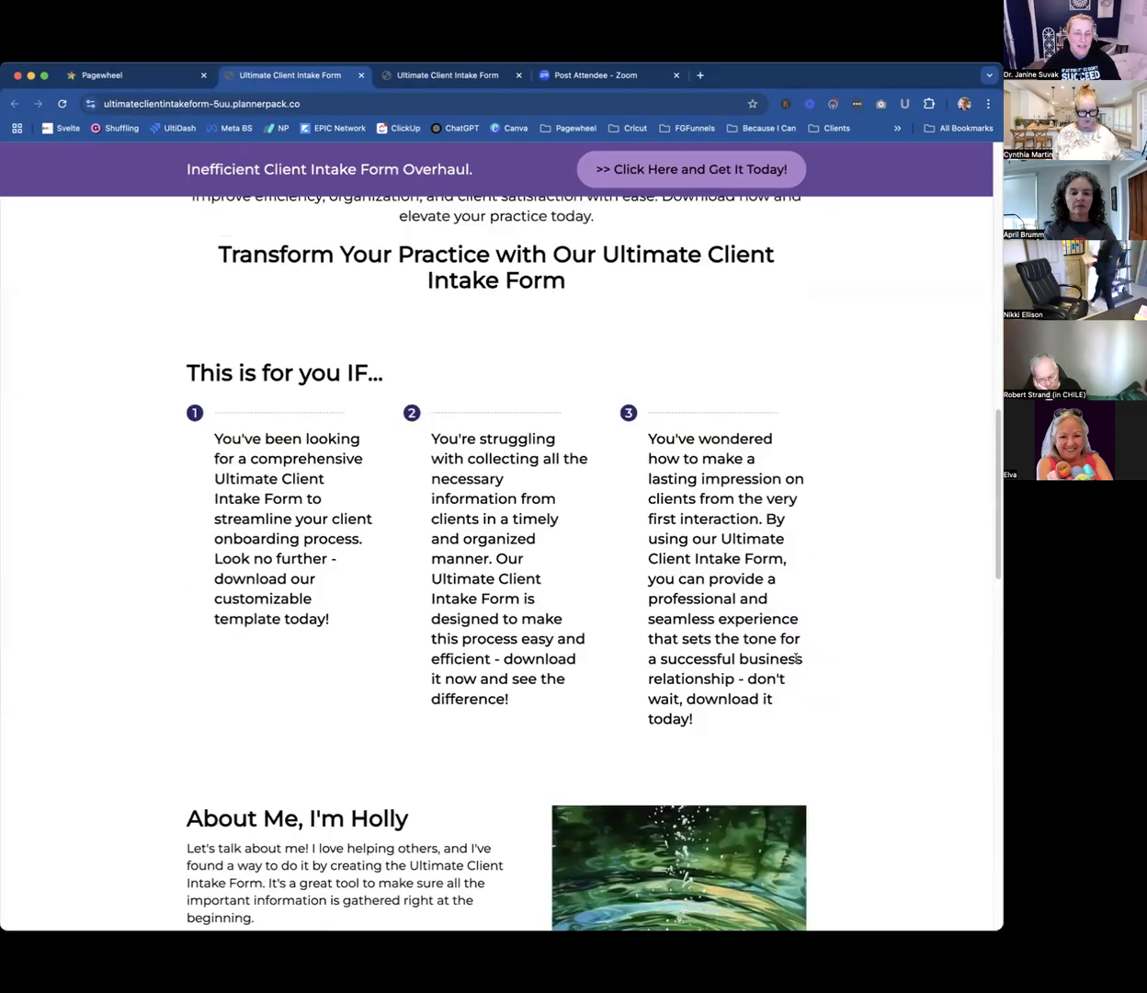
scroll(796, 663, "up", 10)
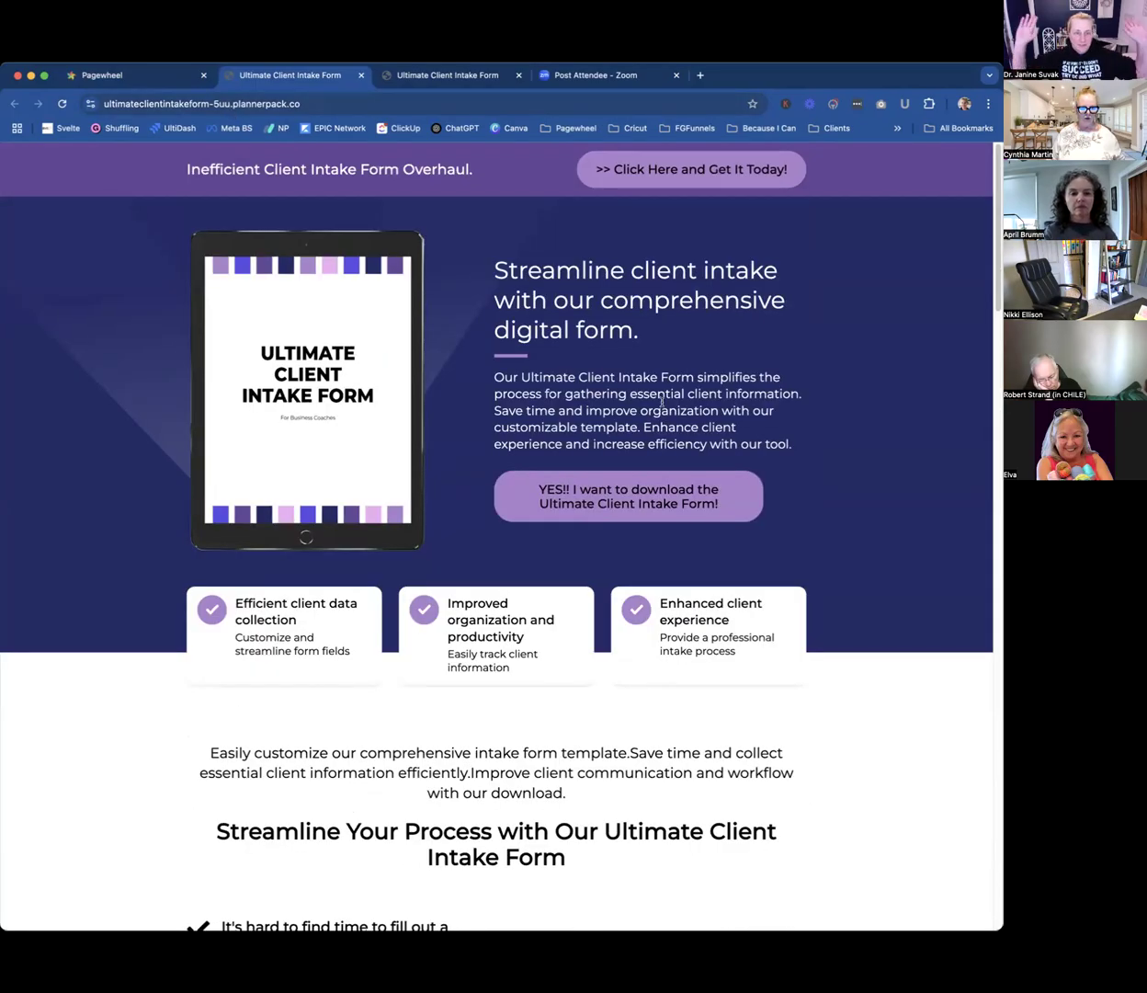
left_click(155, 81)
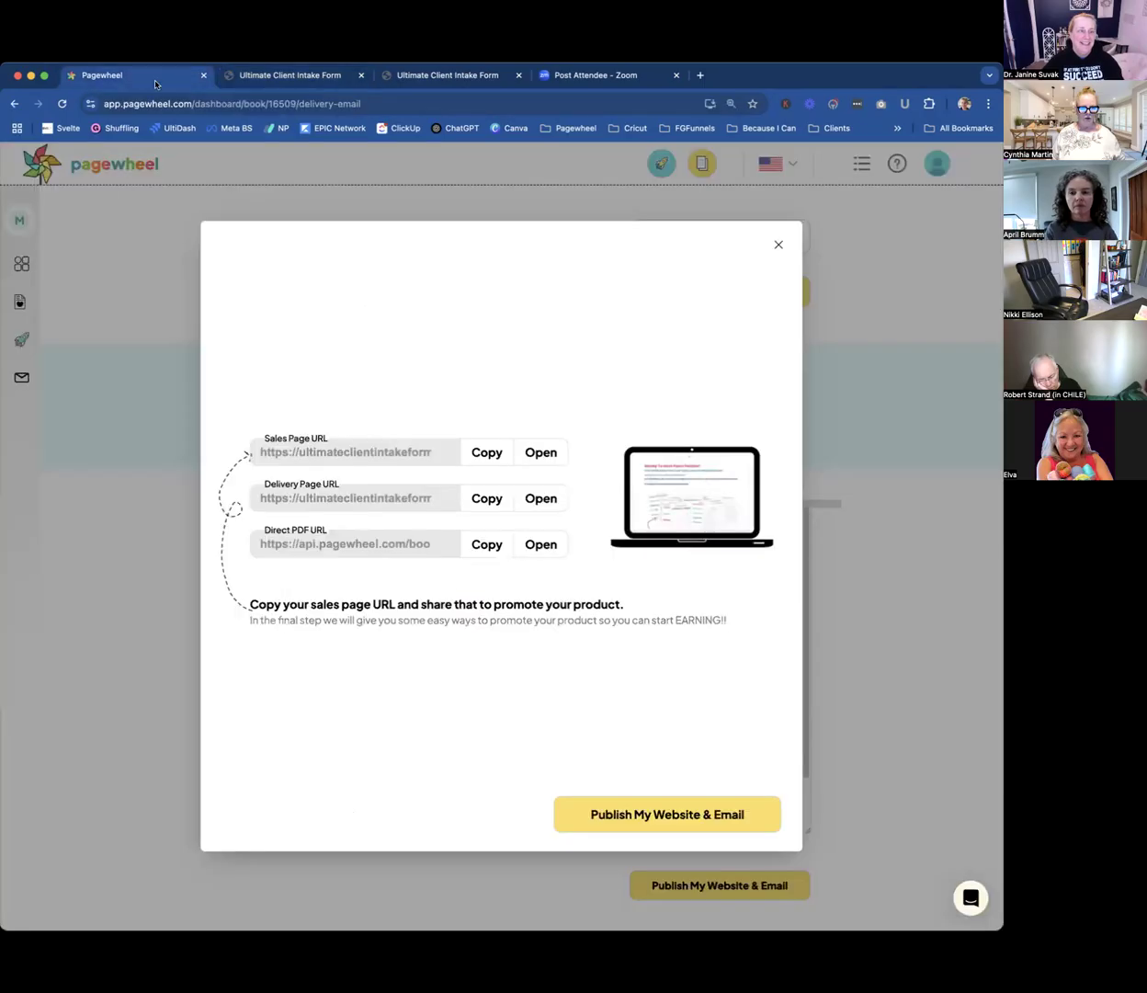
left_click(361, 76)
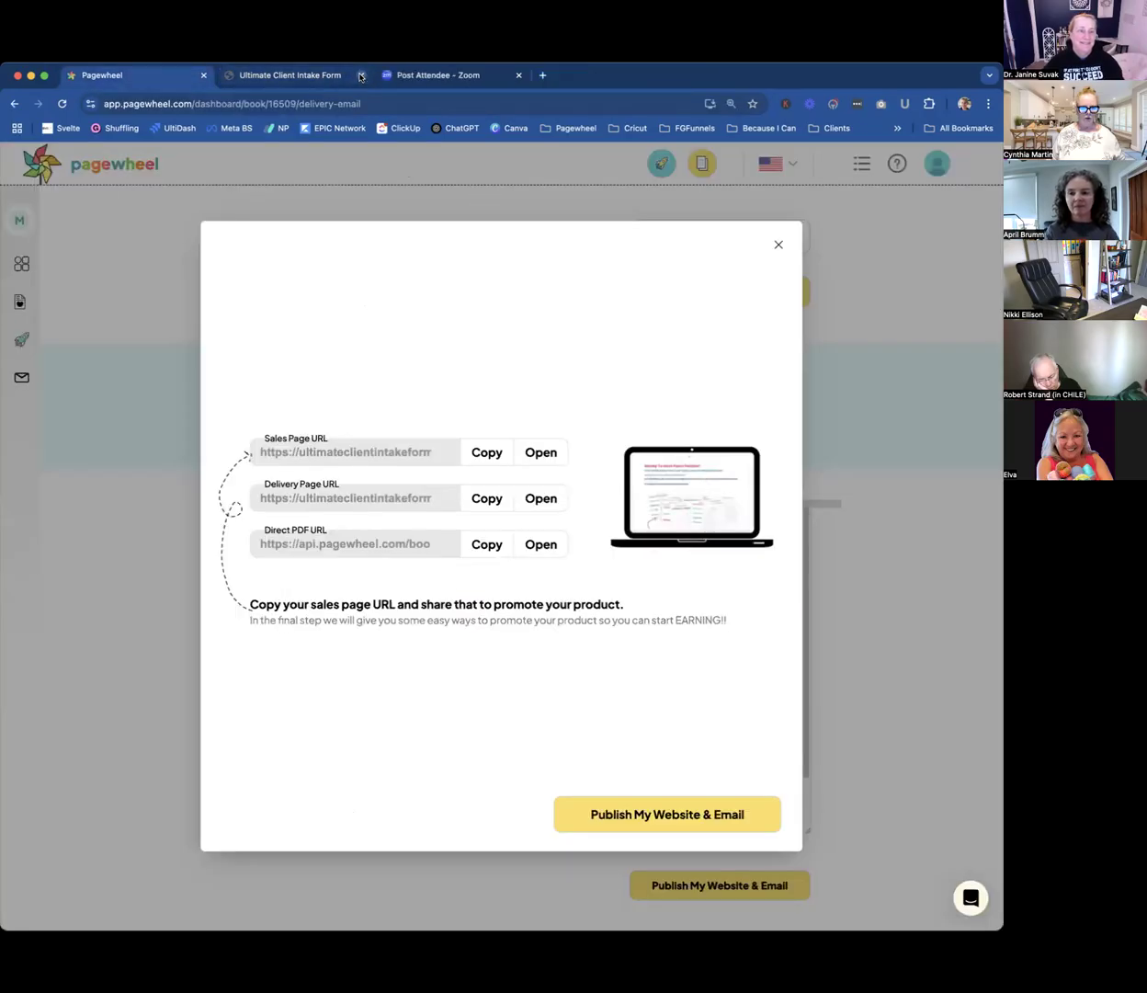
left_click(362, 75)
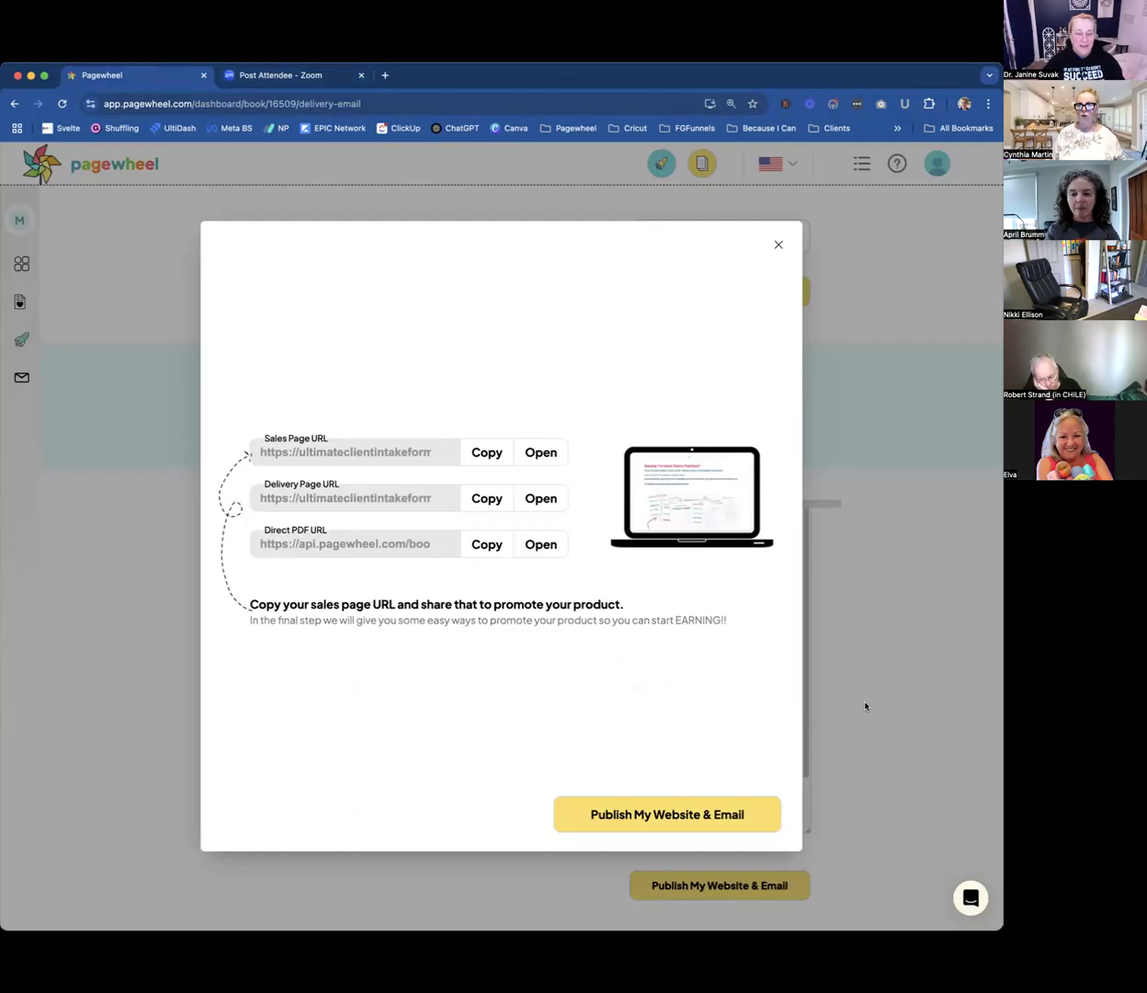
Leave the publishing links for the dashboard and check the subscriber records in Your List.
left_click(779, 245)
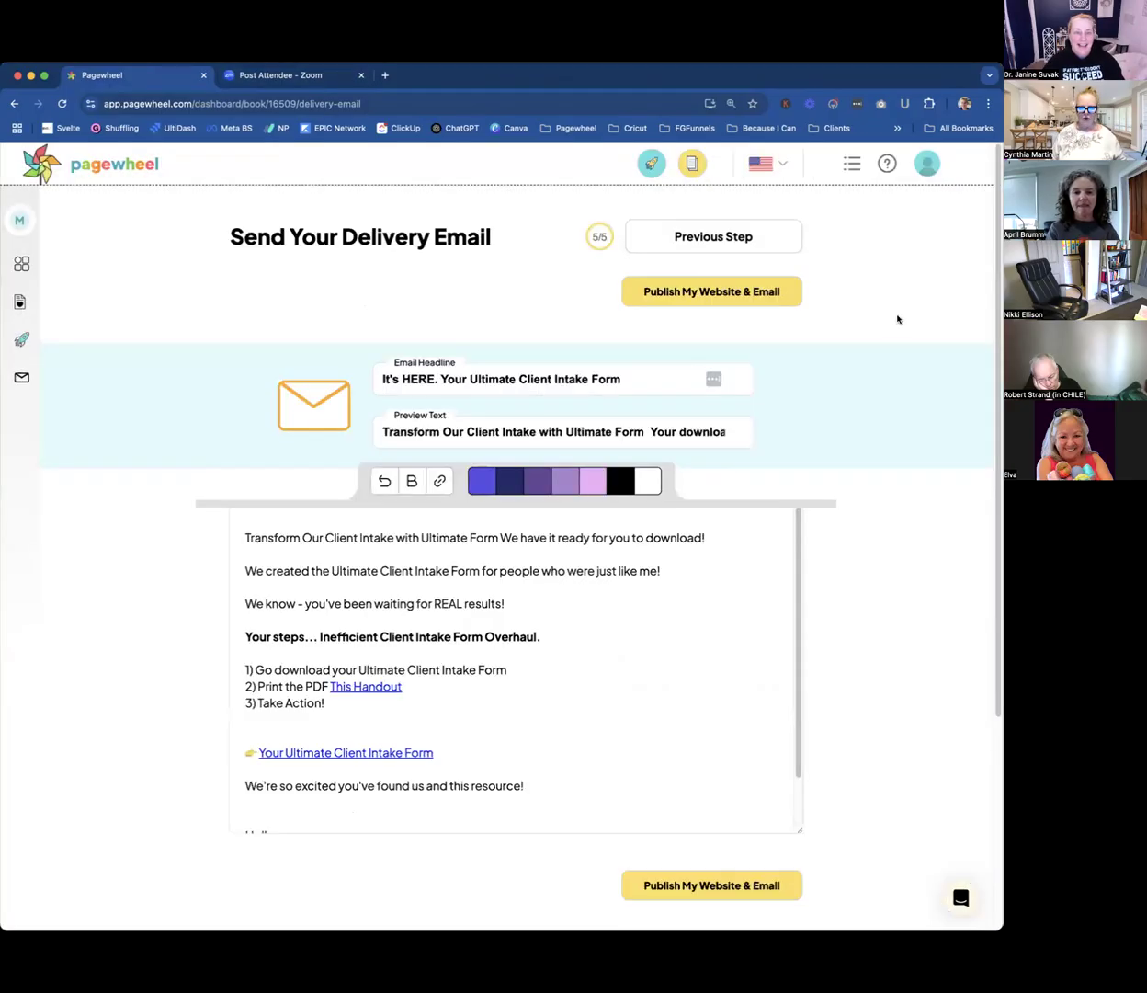
left_click(90, 169)
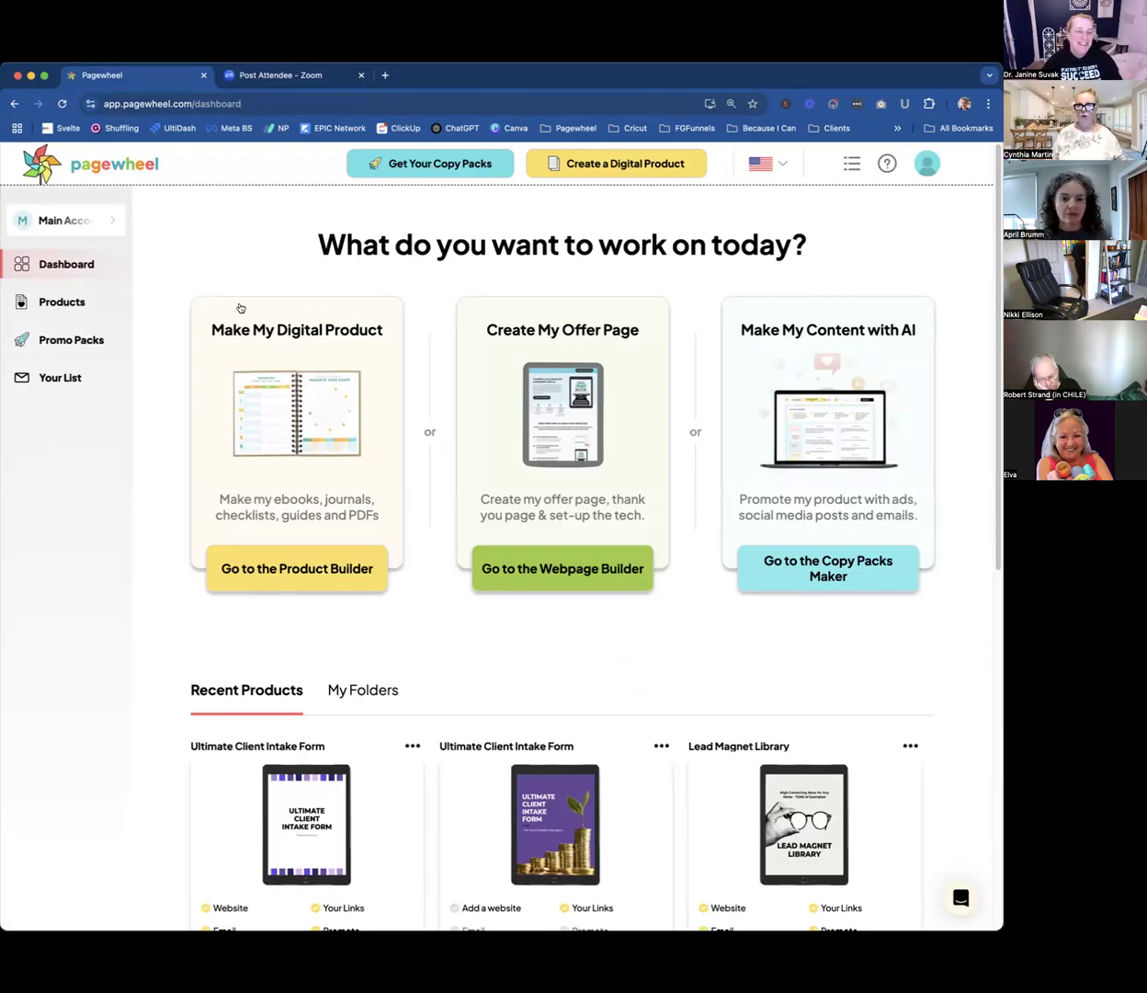
left_click(57, 378)
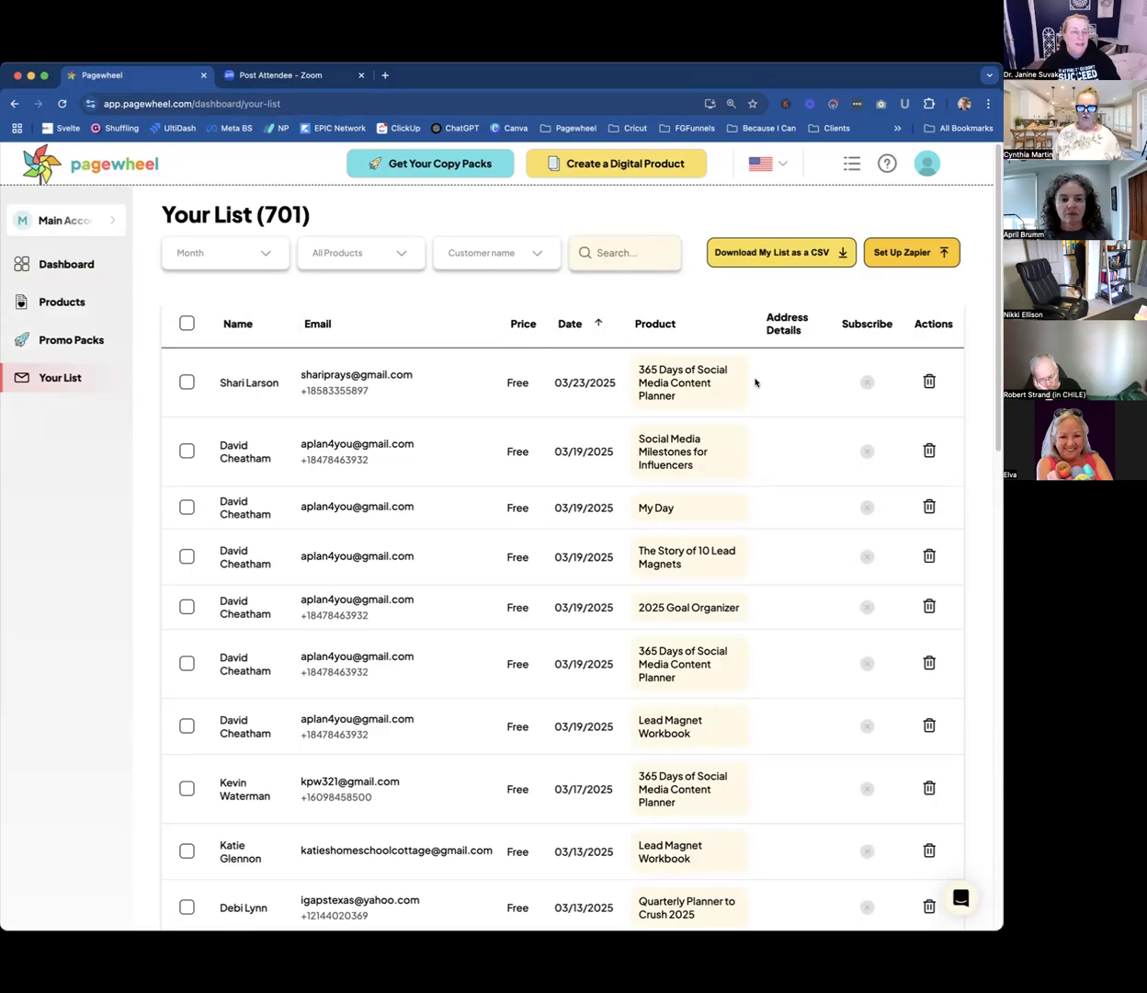
left_click(57, 262)
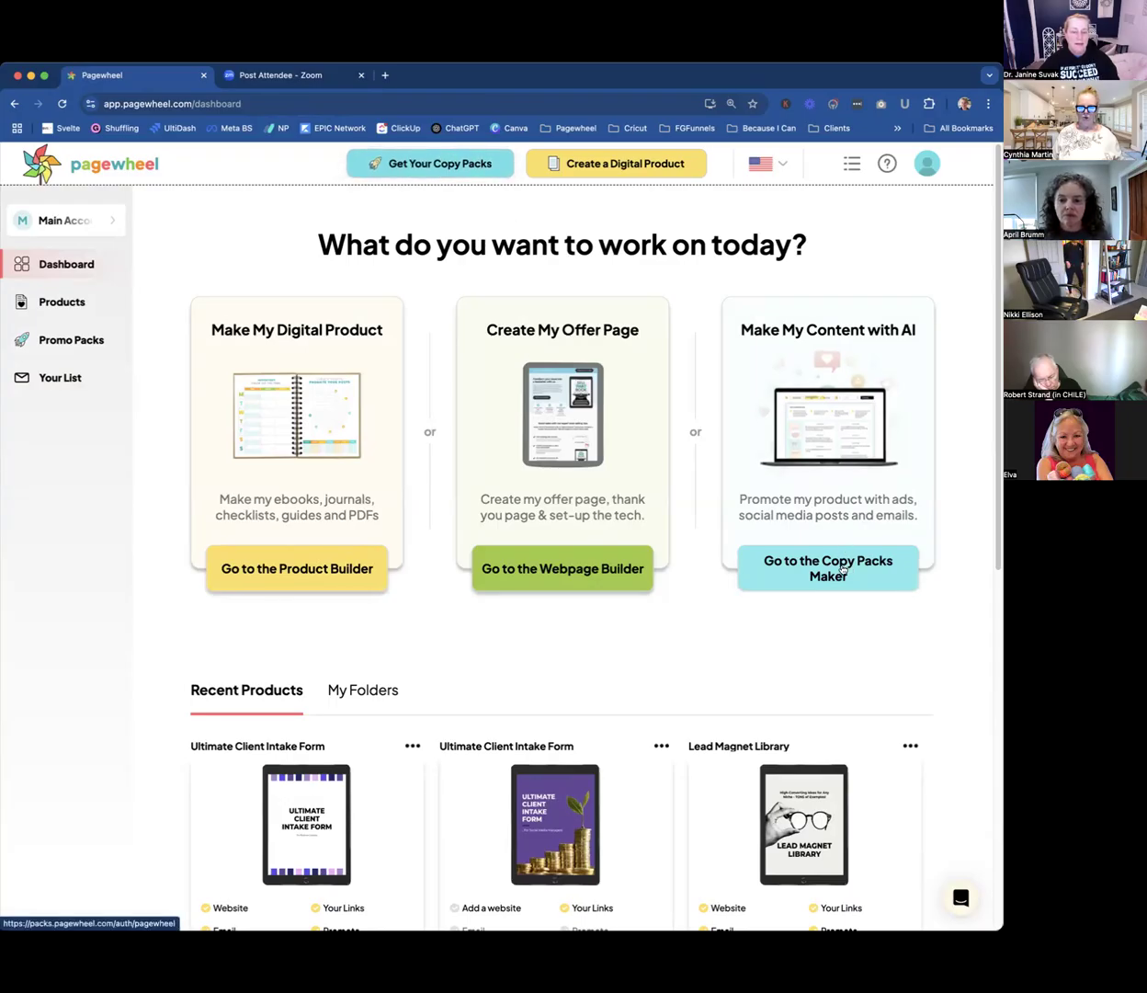
Go to the Copy Packs maker and clear the existing product or program description.
left_click(436, 173)
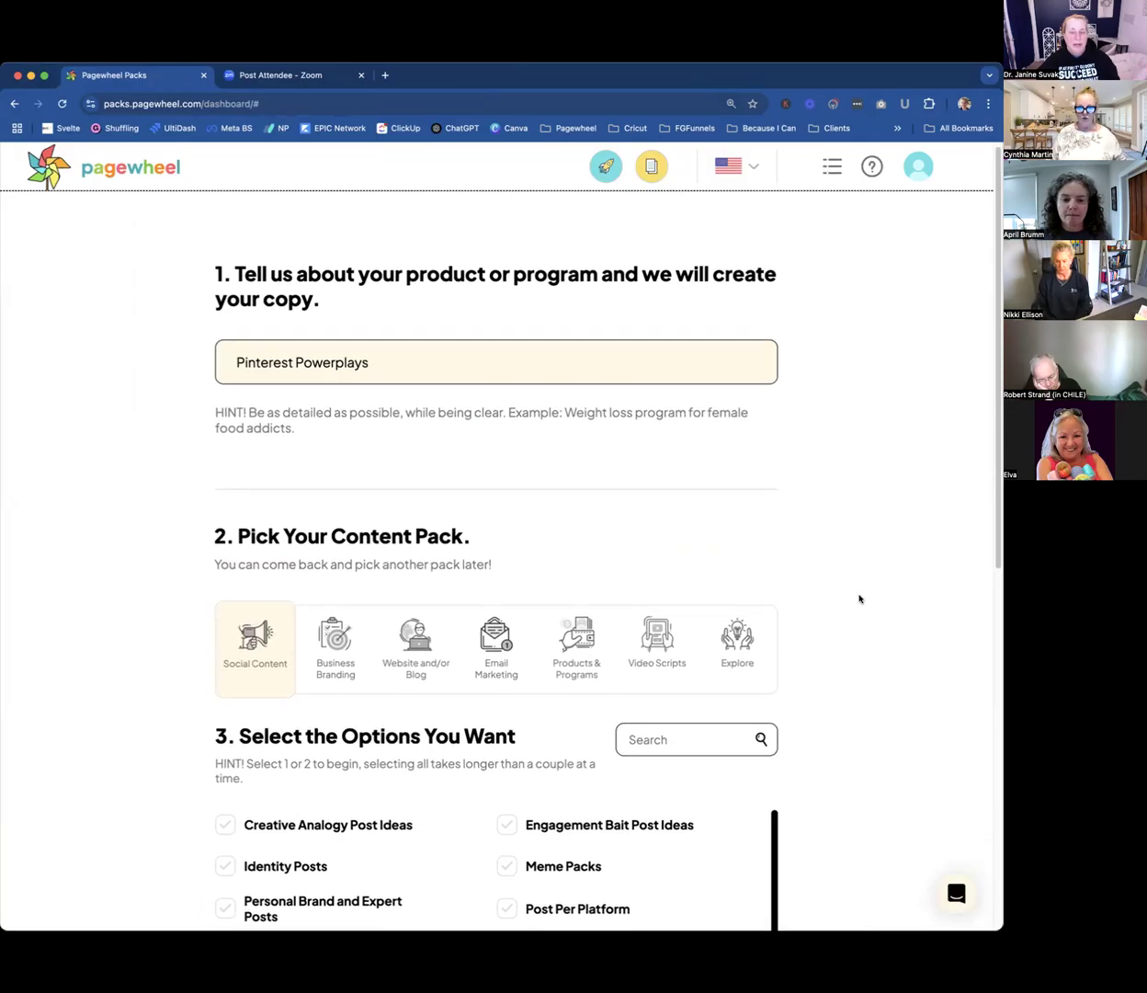
scroll(859, 599, "down", 5)
scroll(859, 598, "up", 4)
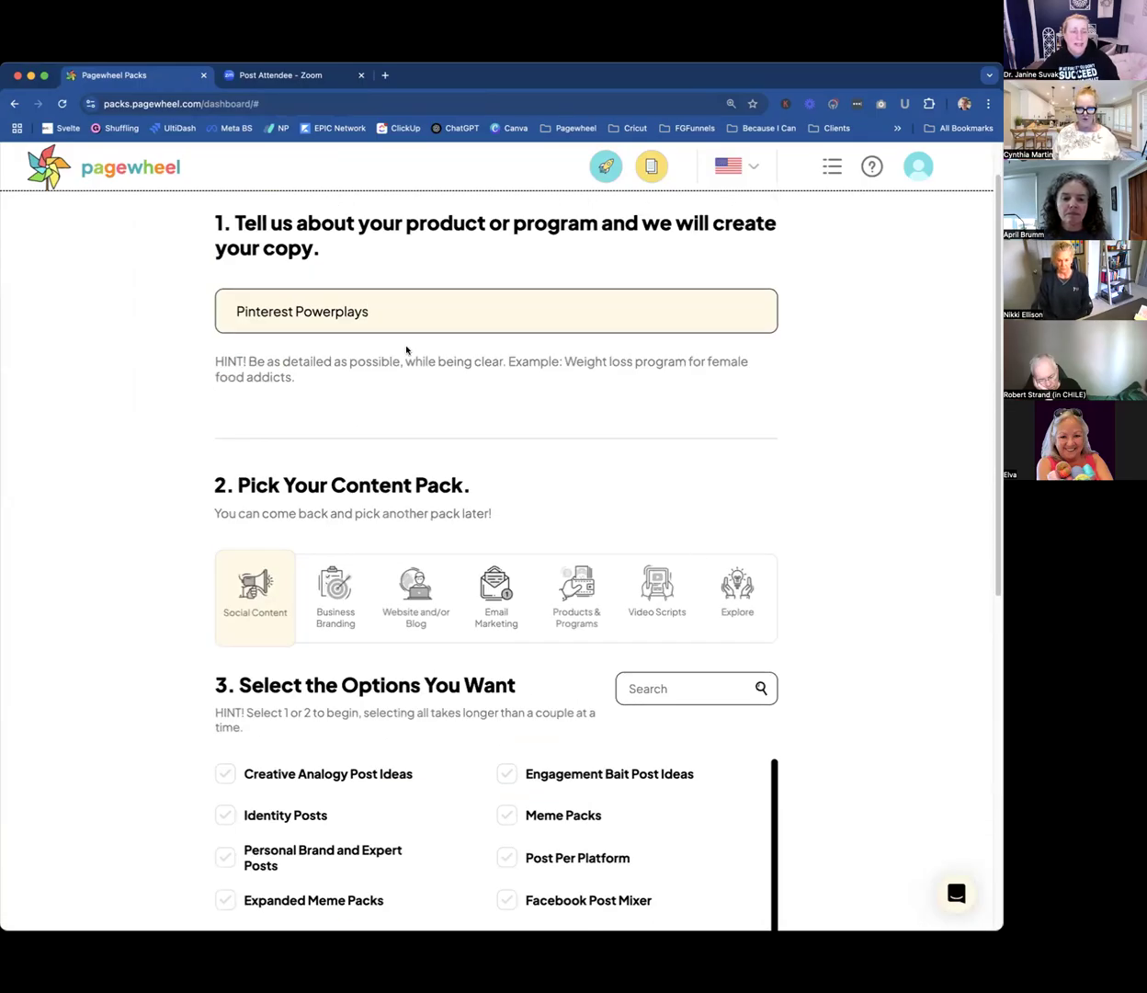
left_click_drag(376, 311, 218, 296)
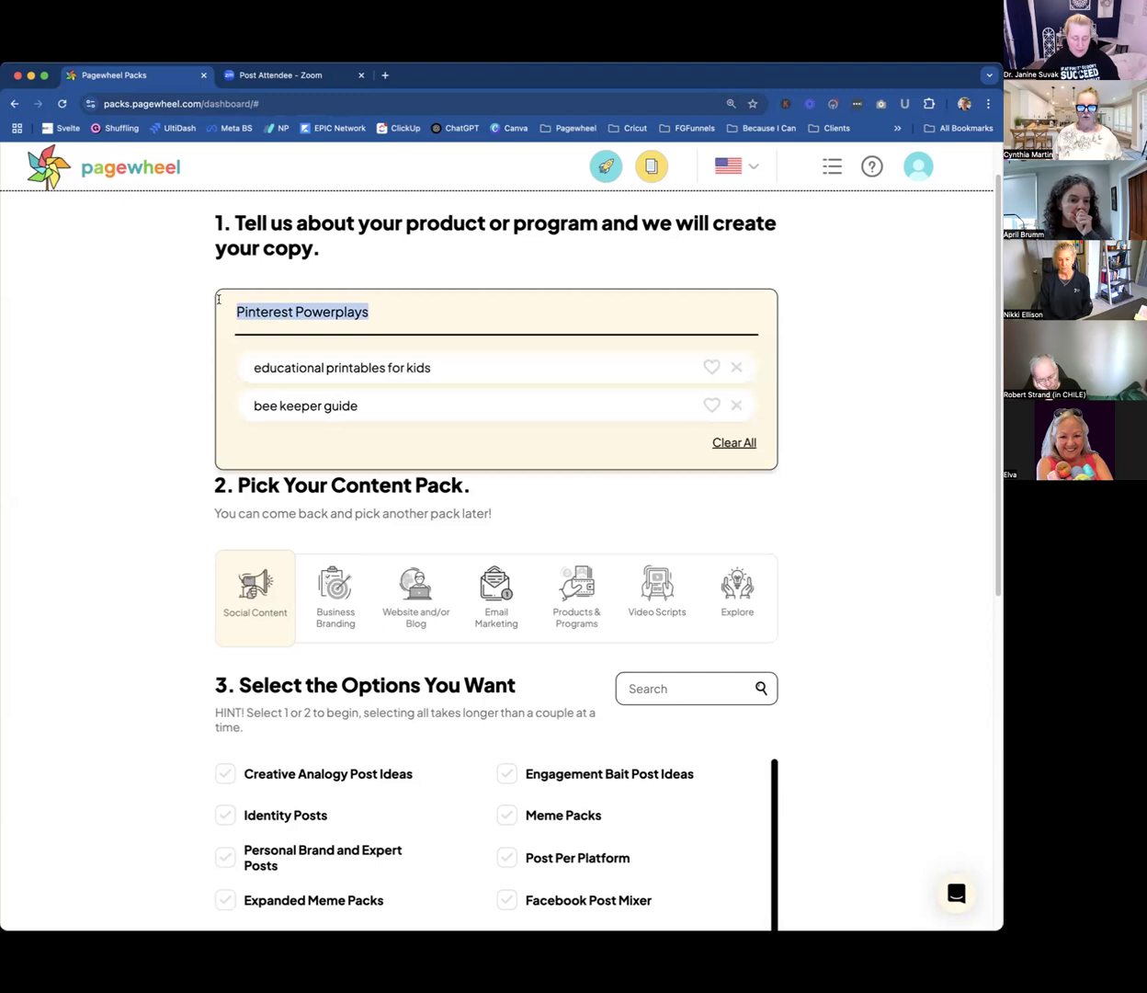
key("BackSpace")
left_click(137, 340)
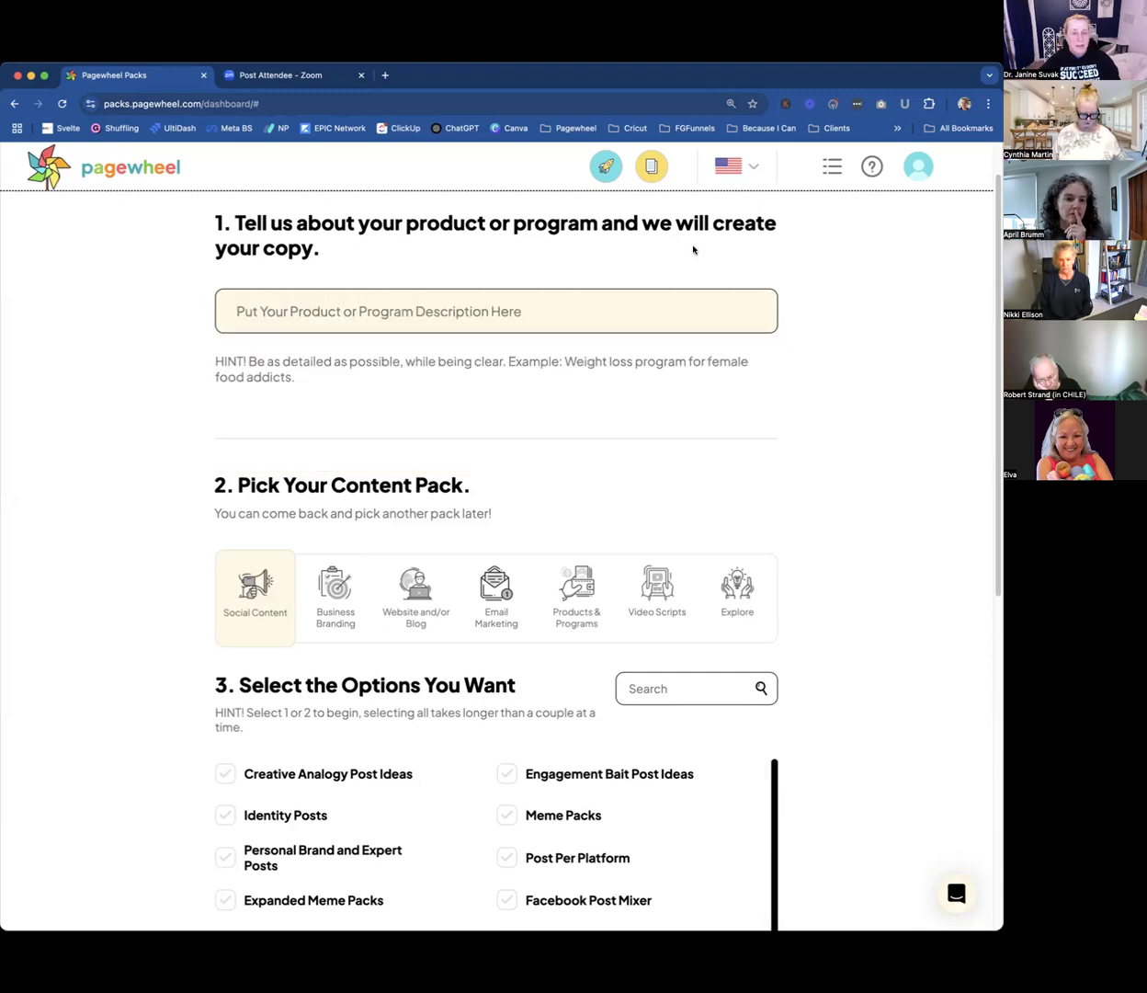
Examine the hint's example description "Weight loss program for female food addicts" and the suggested earlier descriptions.
left_click_drag(564, 363, 683, 363)
left_click(689, 360)
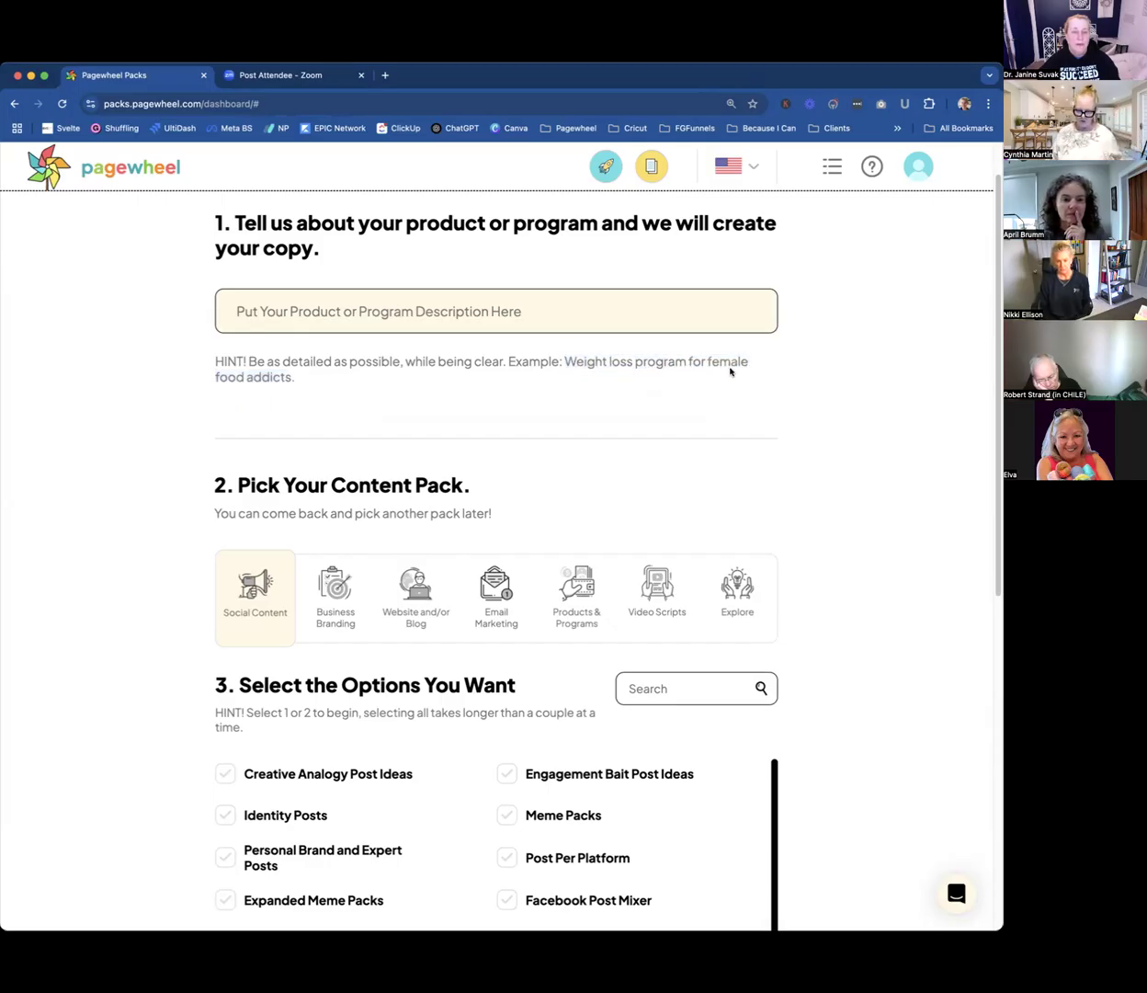
left_click_drag(215, 375, 289, 373)
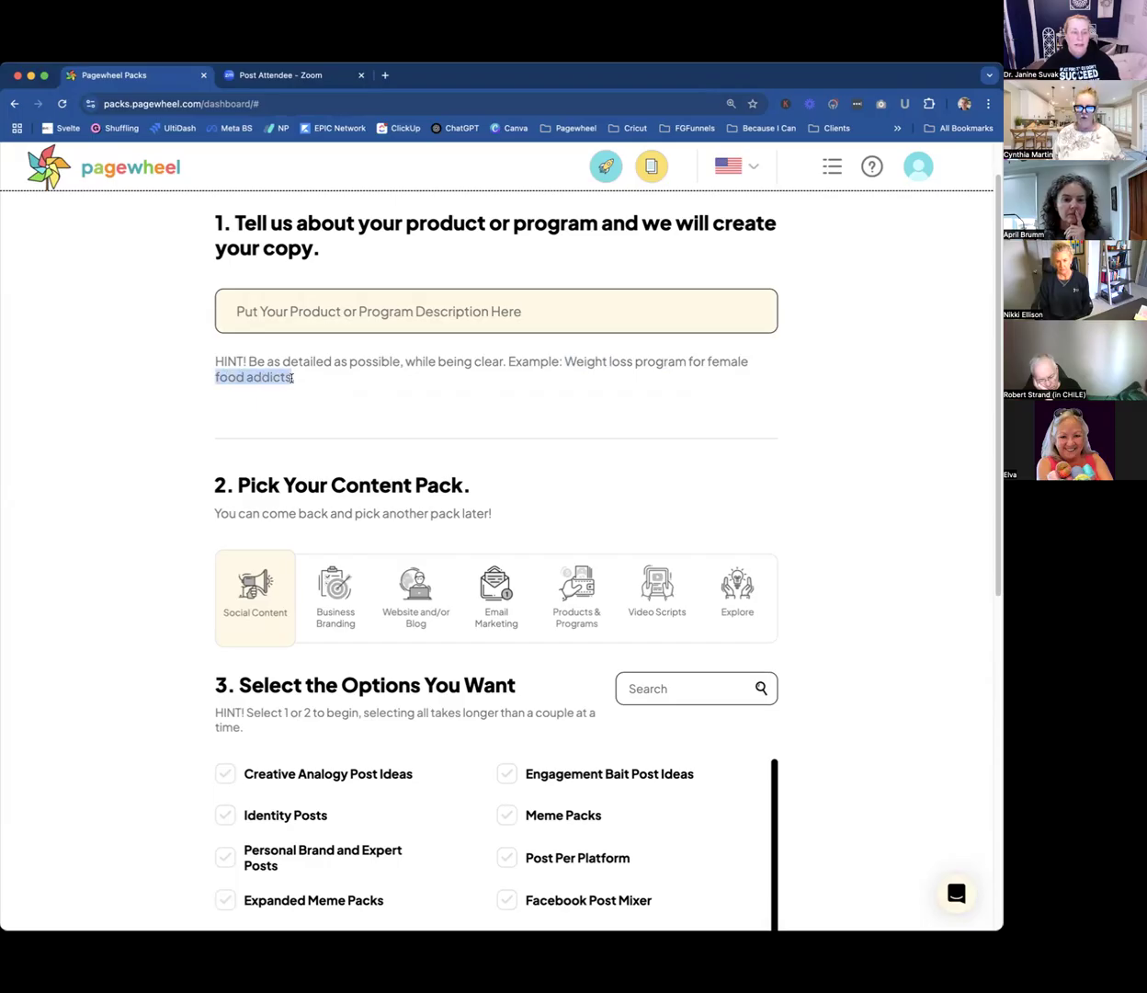
left_click(348, 311)
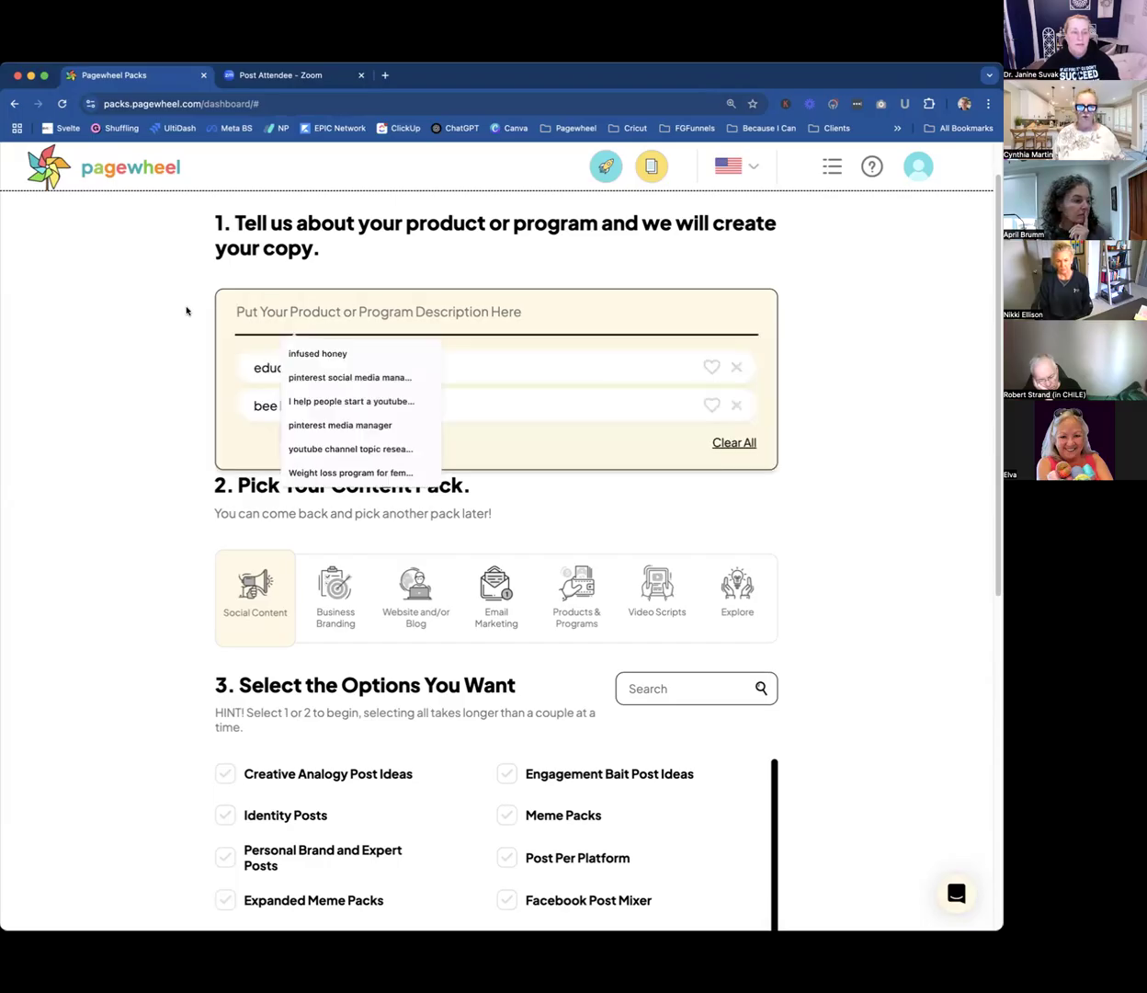
left_click(152, 319)
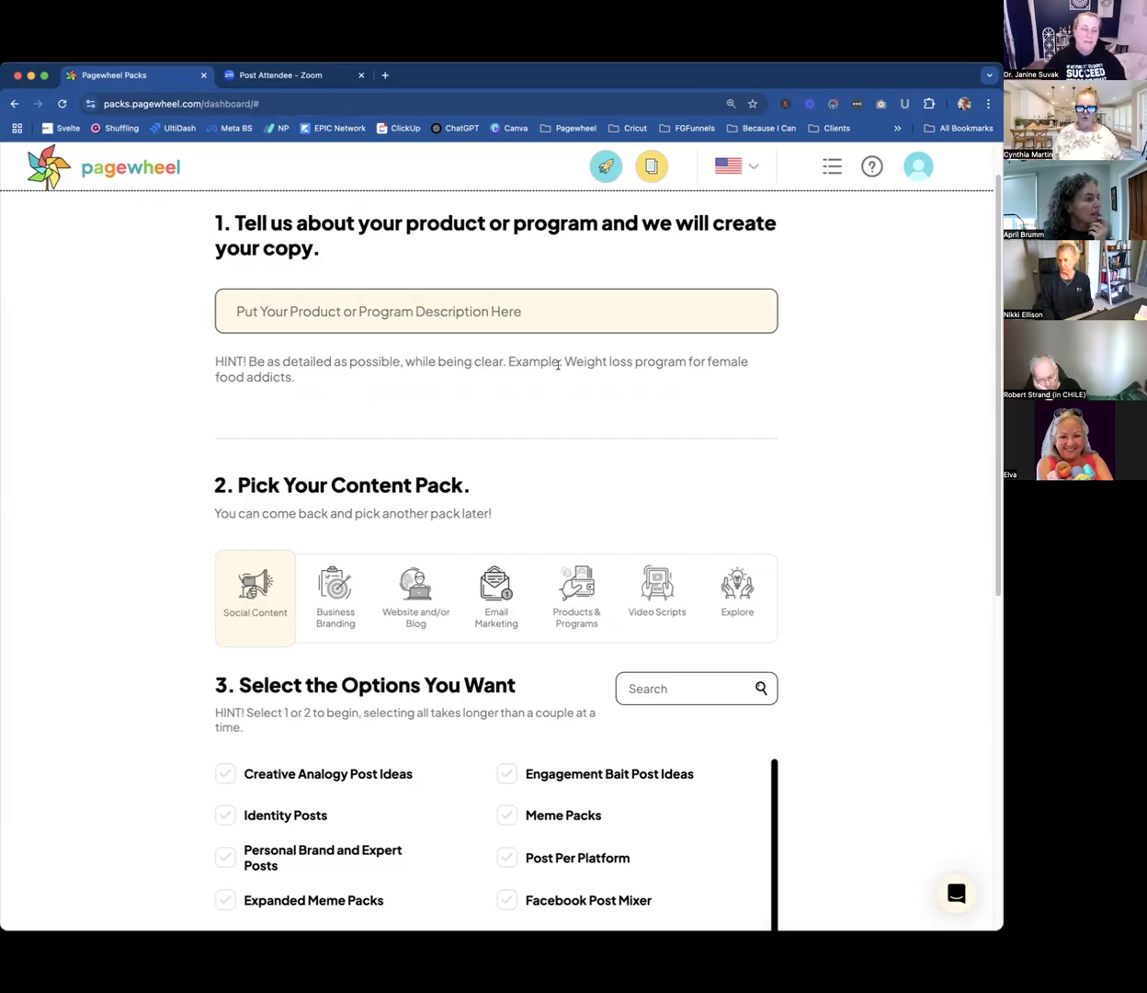
Pick the Email Marketing content pack and look through its available email options.
scroll(558, 365, "down", 3)
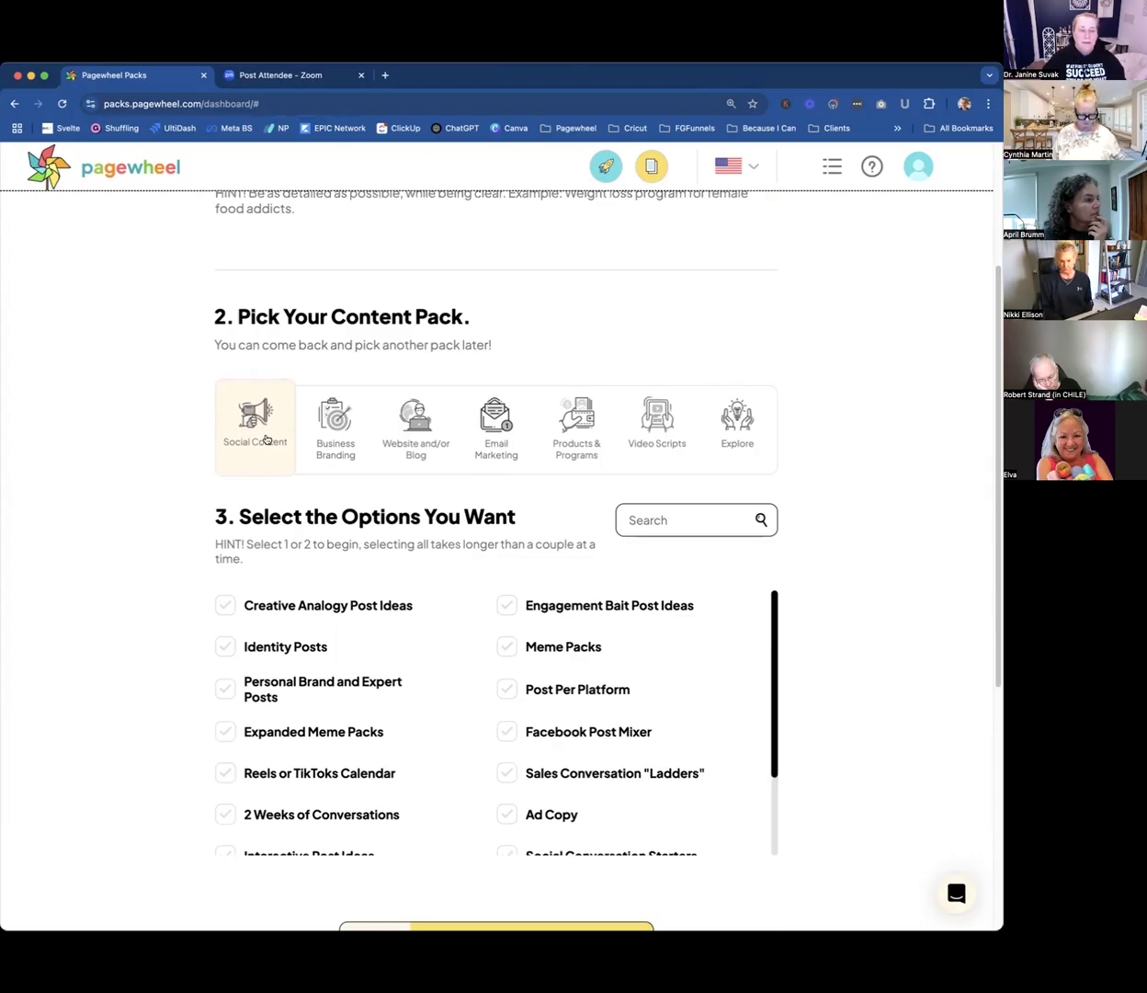
left_click(496, 430)
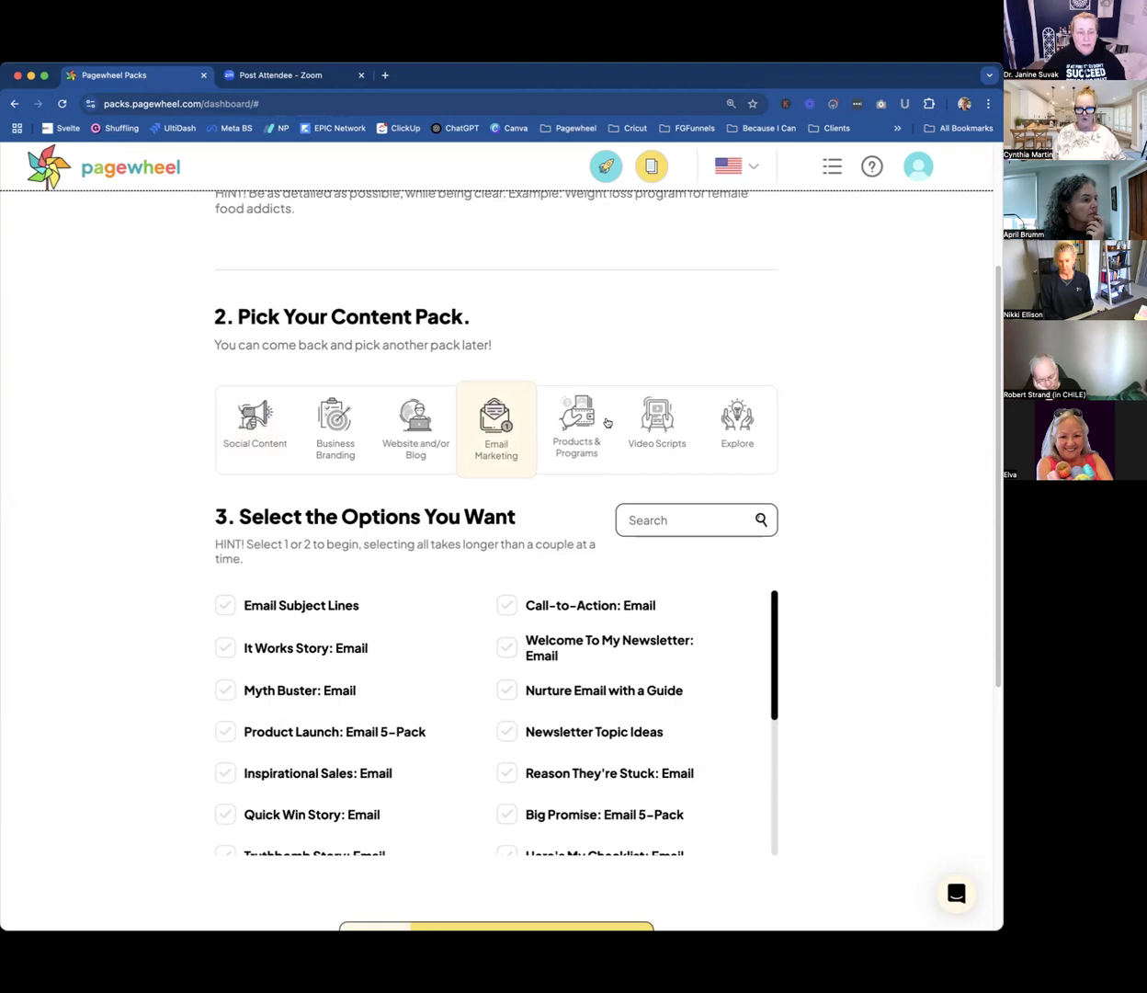
scroll(531, 660, "down", 2)
scroll(531, 660, "down", 6)
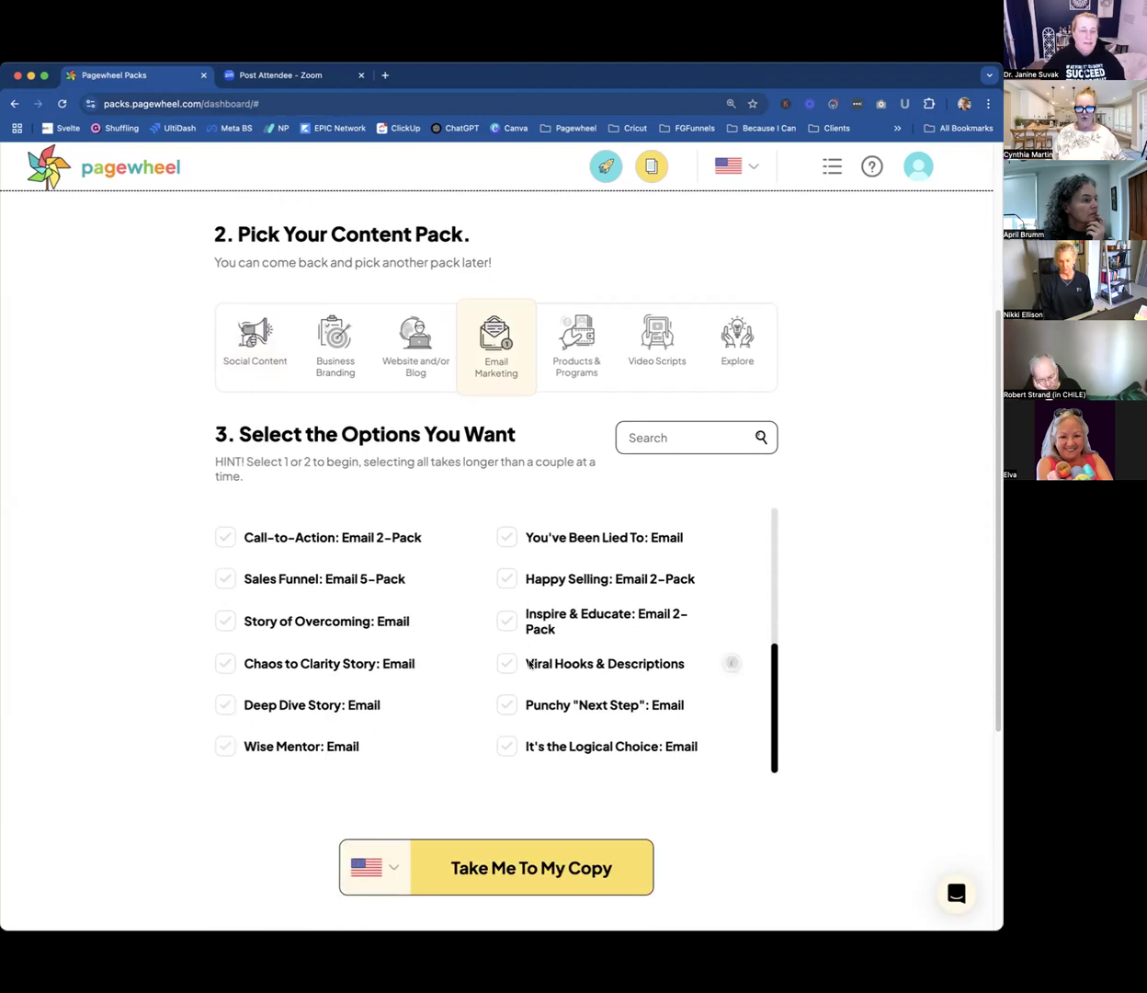
Switch to the Social Content pack and select its Facebook Post Mixer option.
scroll(530, 664, "up", 4)
scroll(530, 665, "down", 2)
scroll(532, 666, "down", 1)
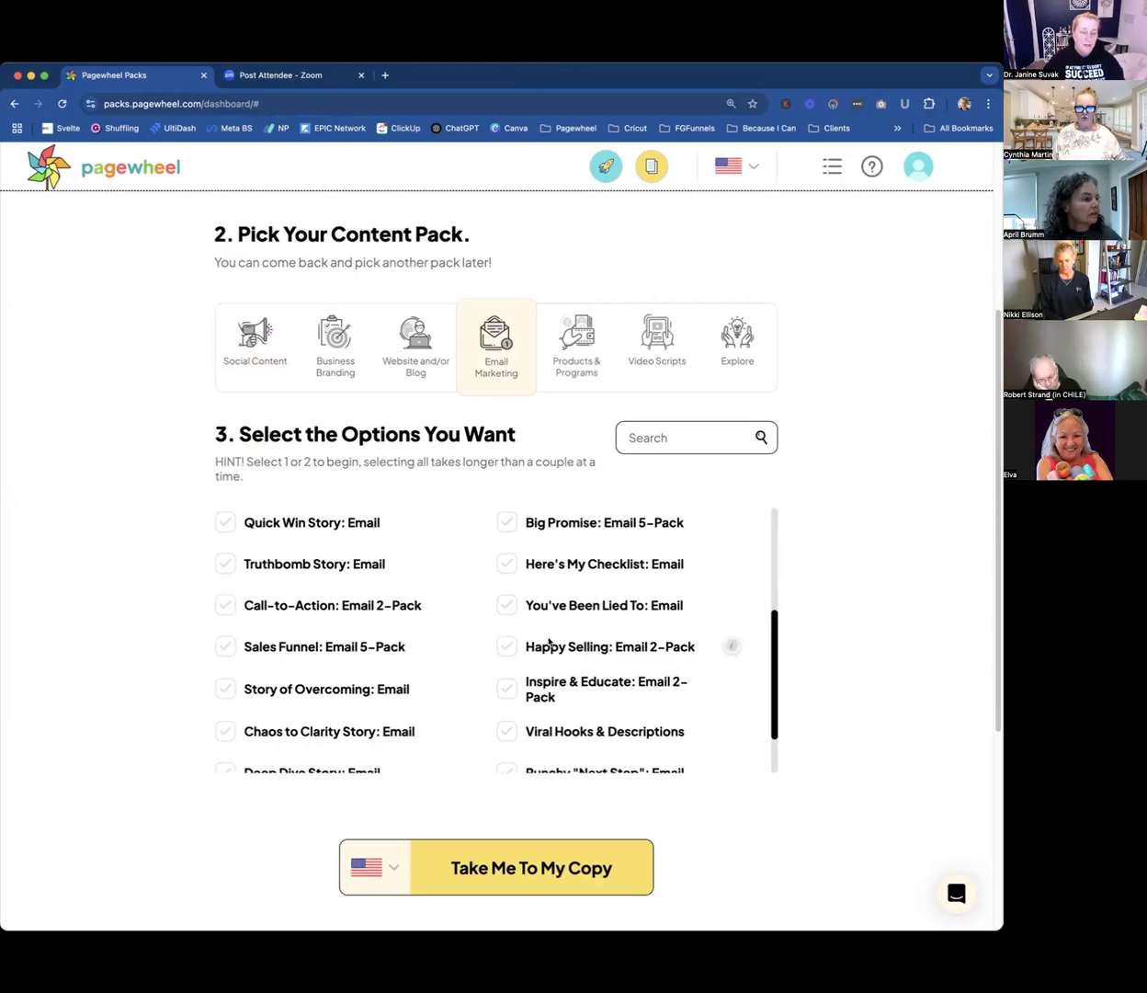
scroll(550, 648, "up", 3)
left_click(256, 354)
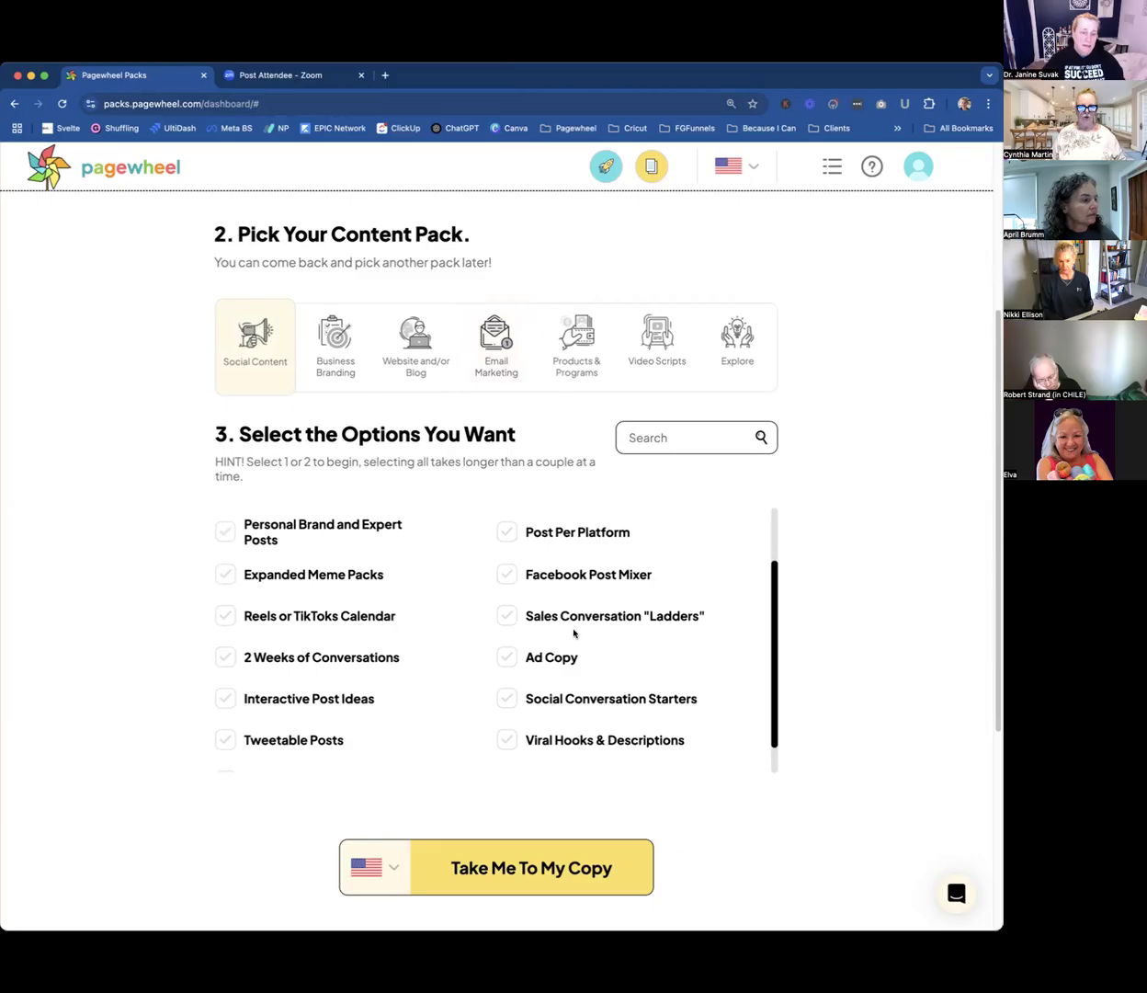
left_click(509, 577)
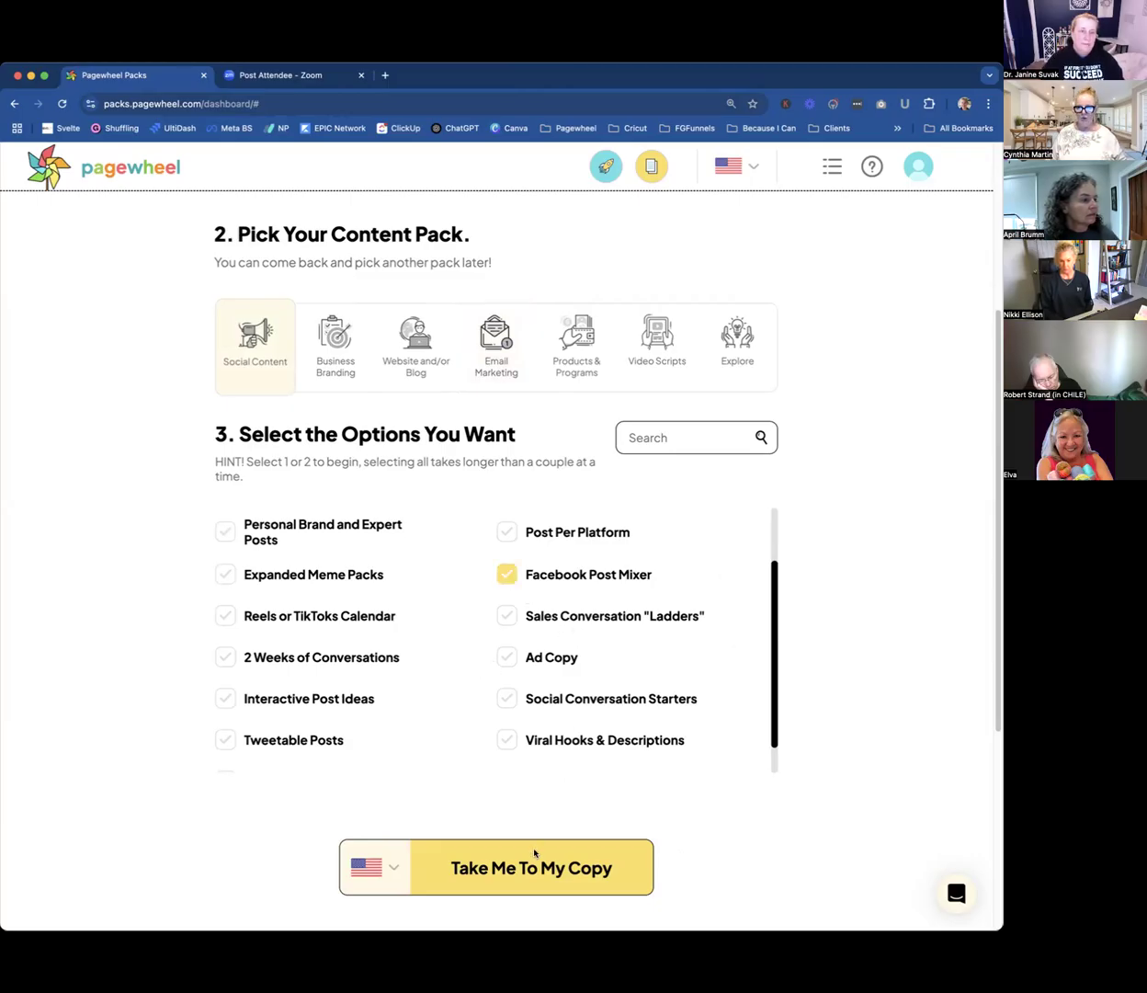
Describe the product as "Ultimate Client intake form for business coaches for happy clients" and generate its copy.
scroll(569, 402, "up", 5)
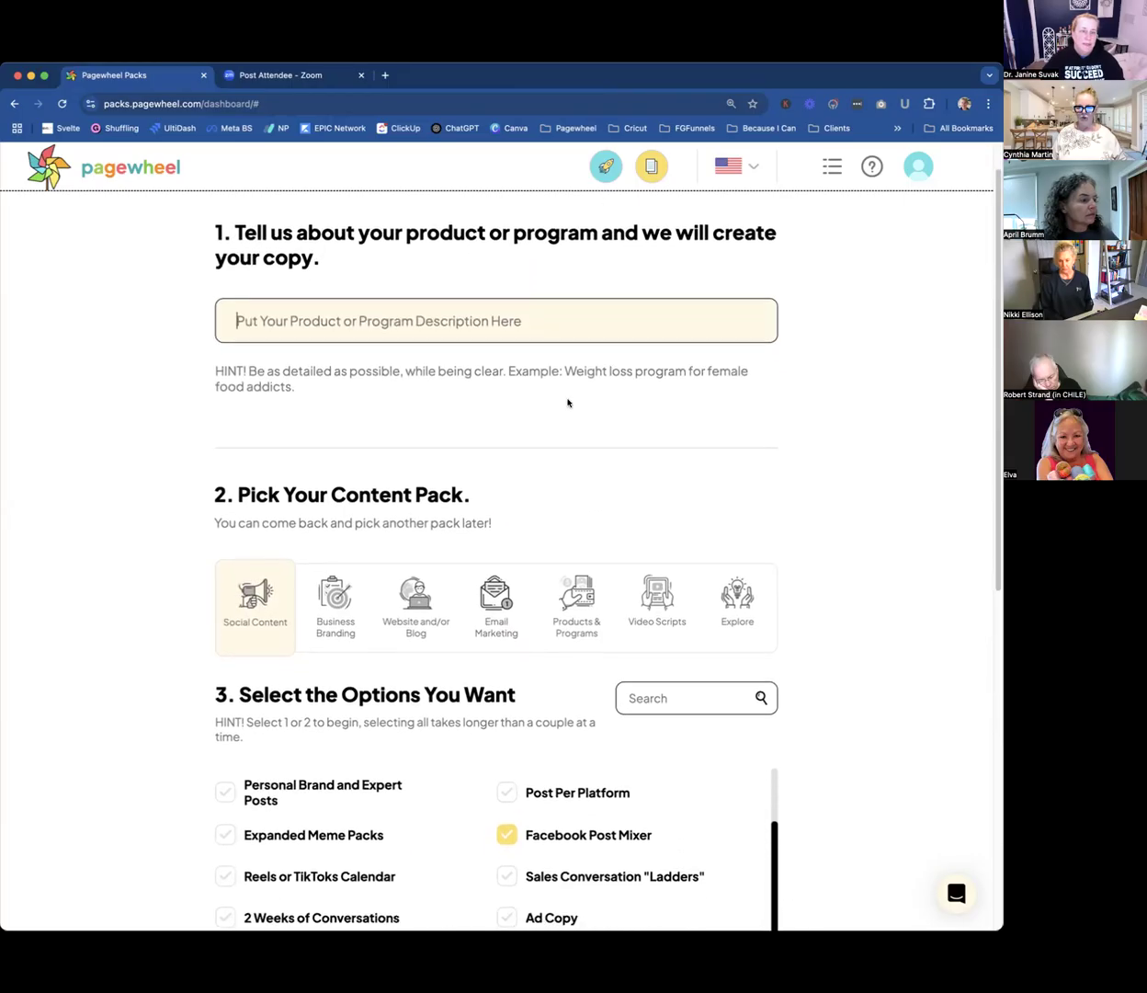
type("Ultimate Client inta")
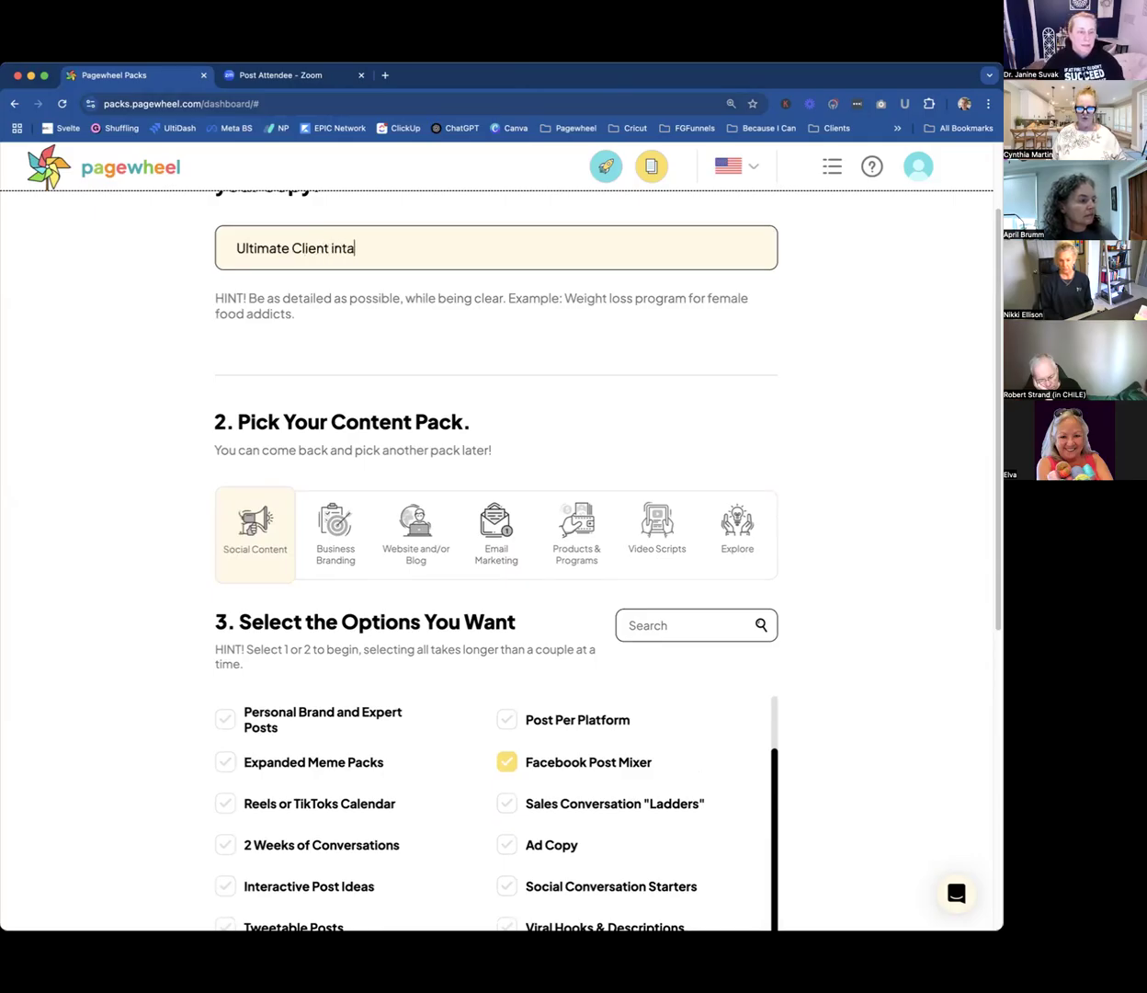
type("ke form for")
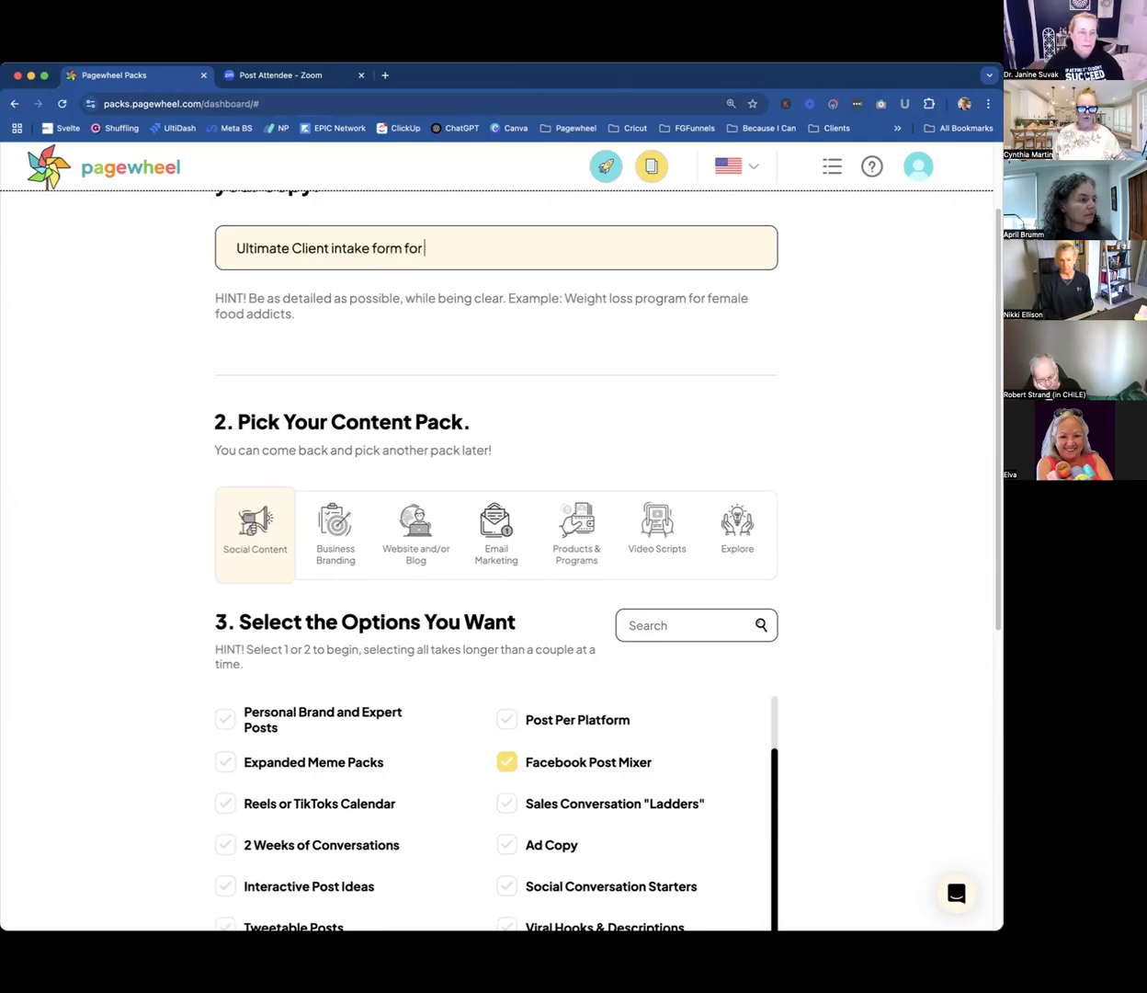
type(" business c")
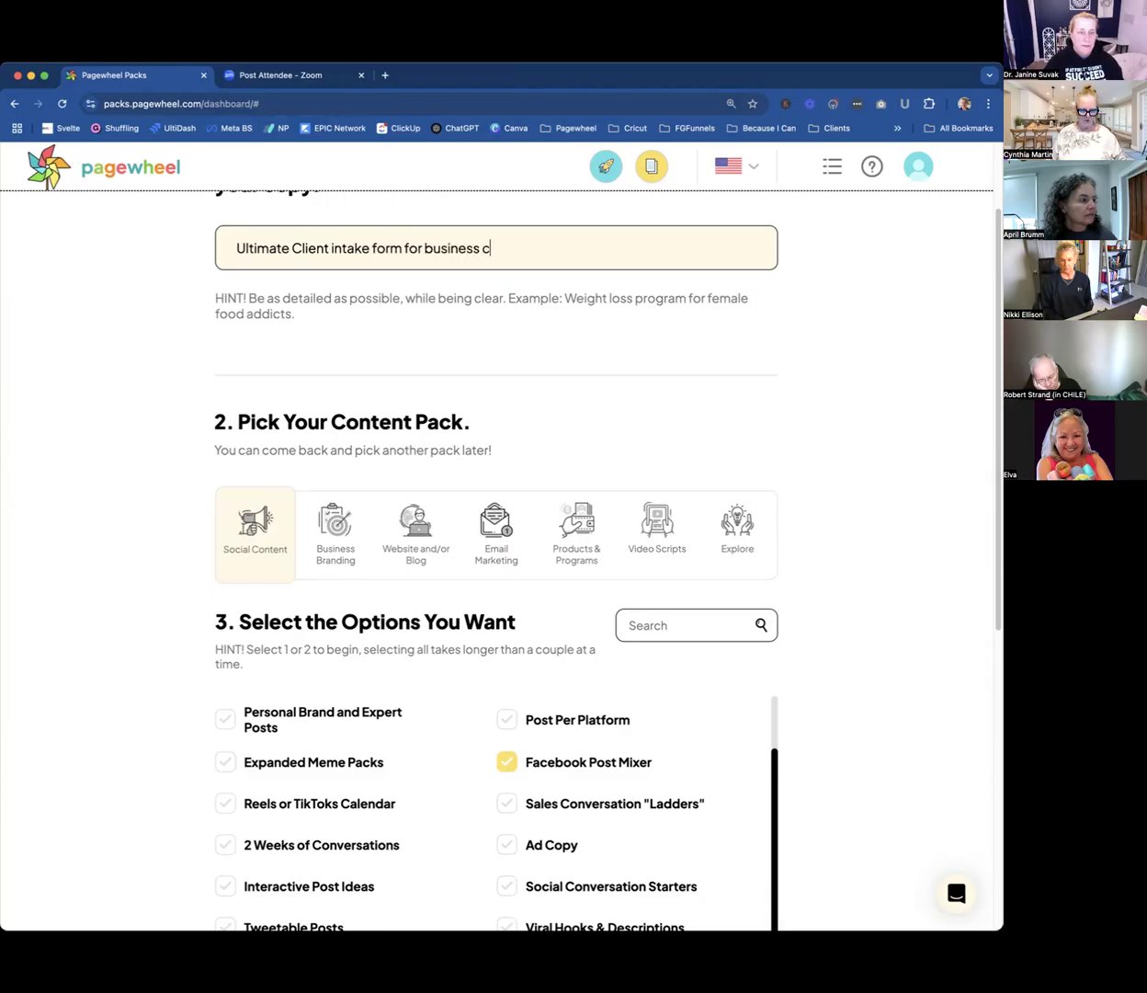
type("oaches")
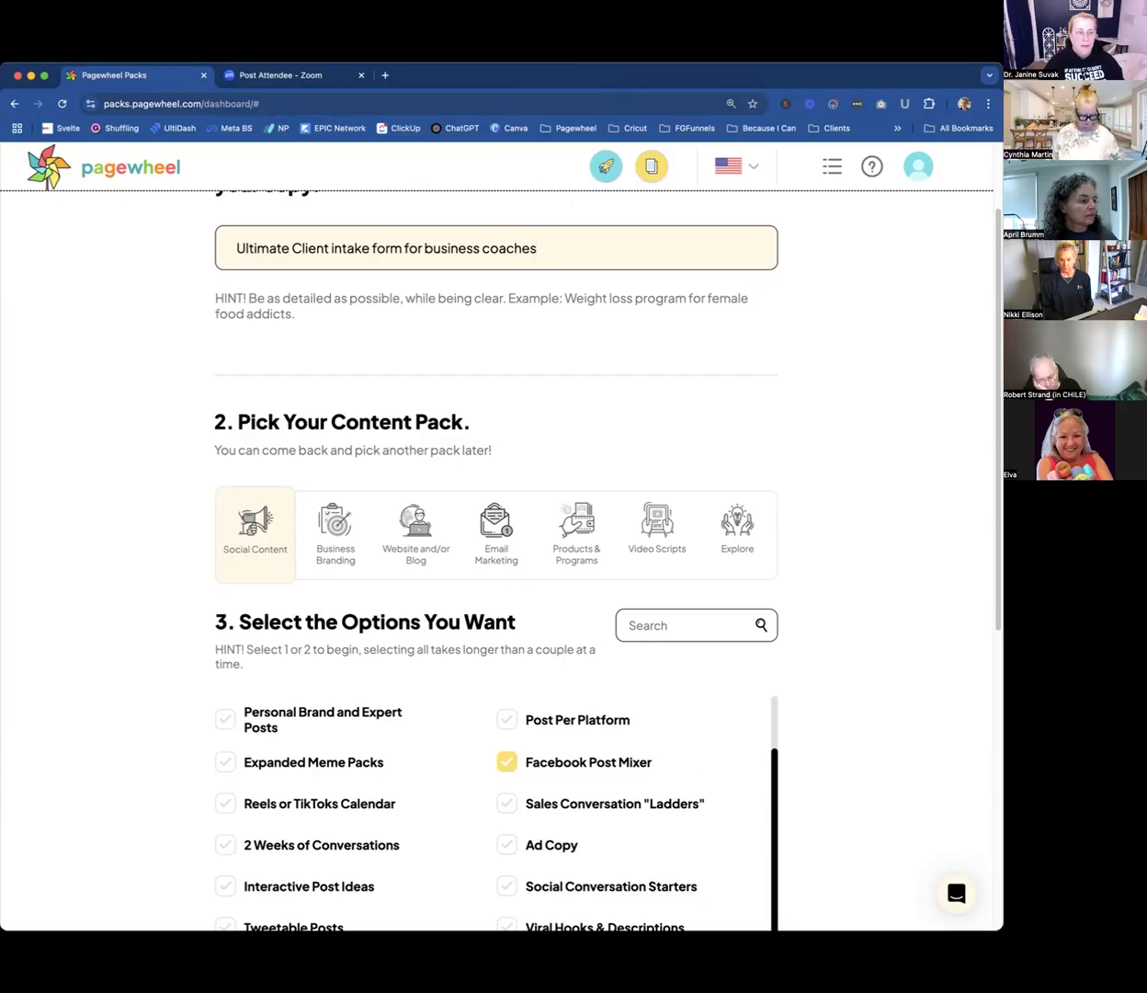
type(" for ")
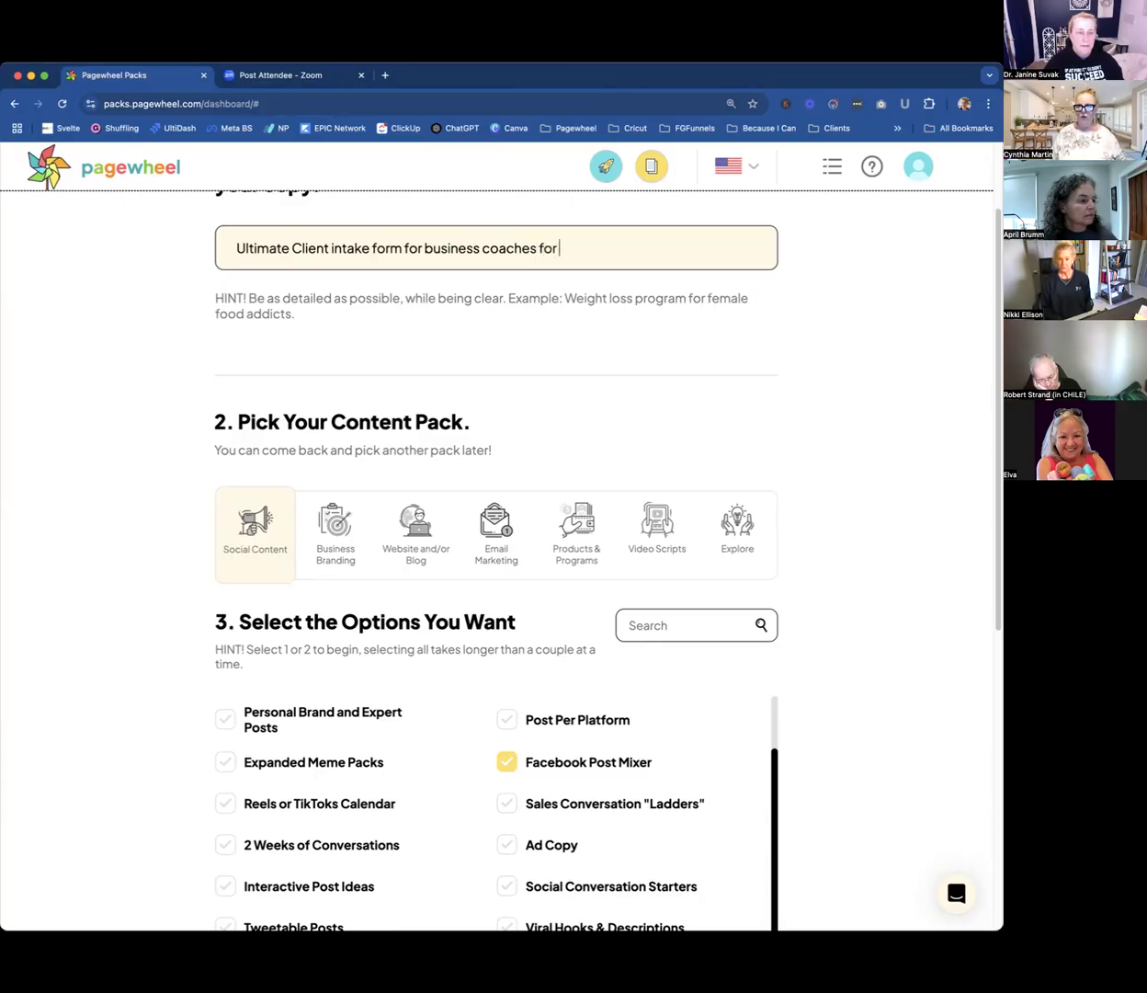
type("happy clie")
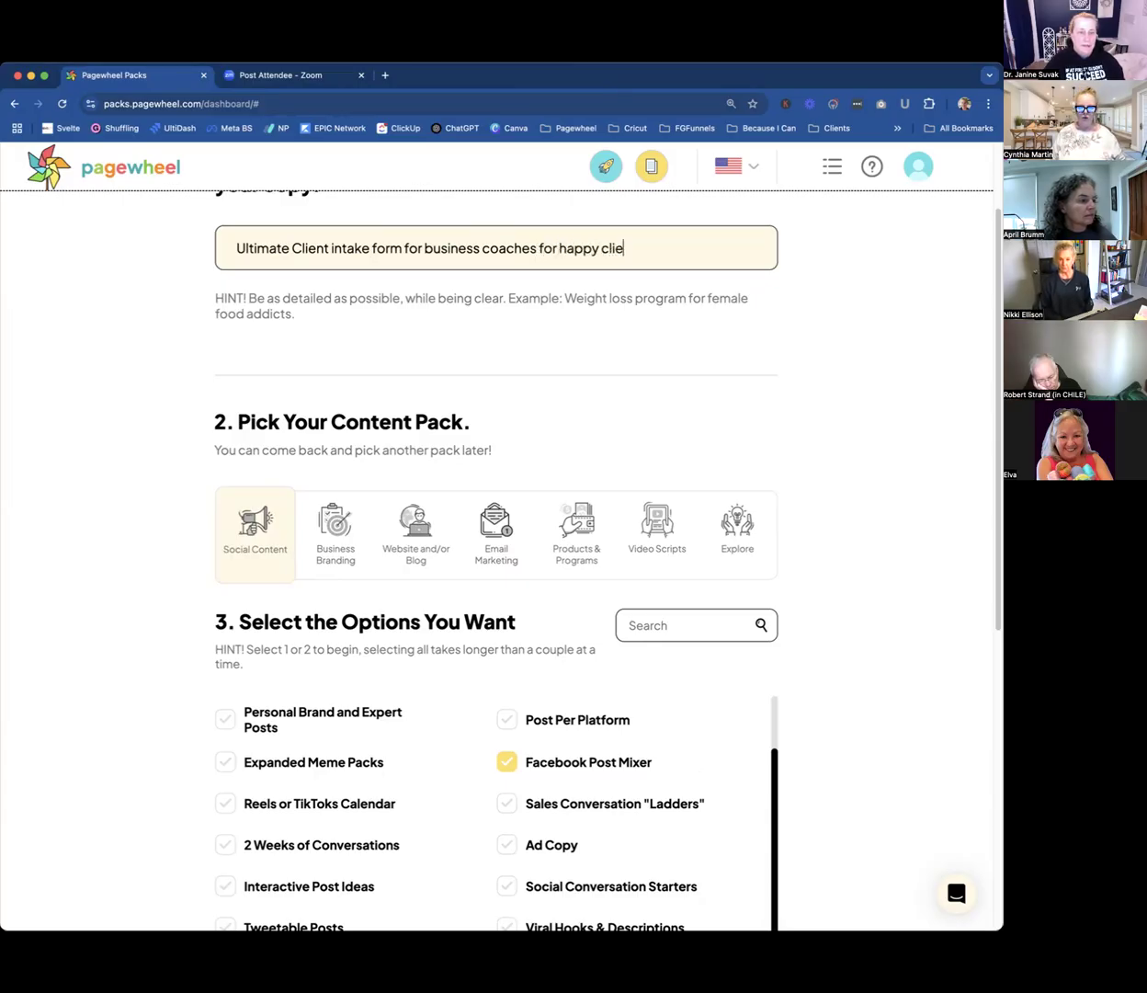
type("nts")
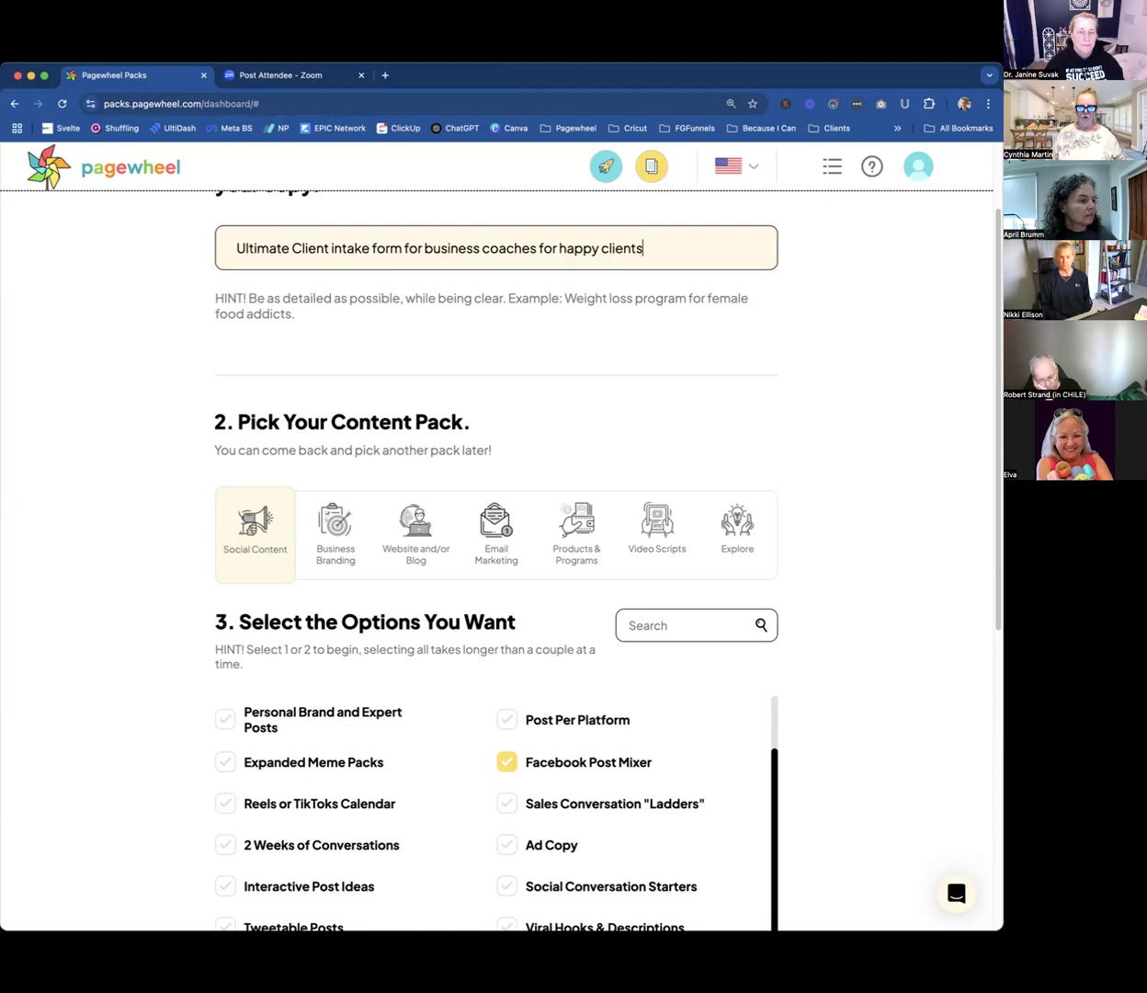
scroll(635, 510, "down", 6)
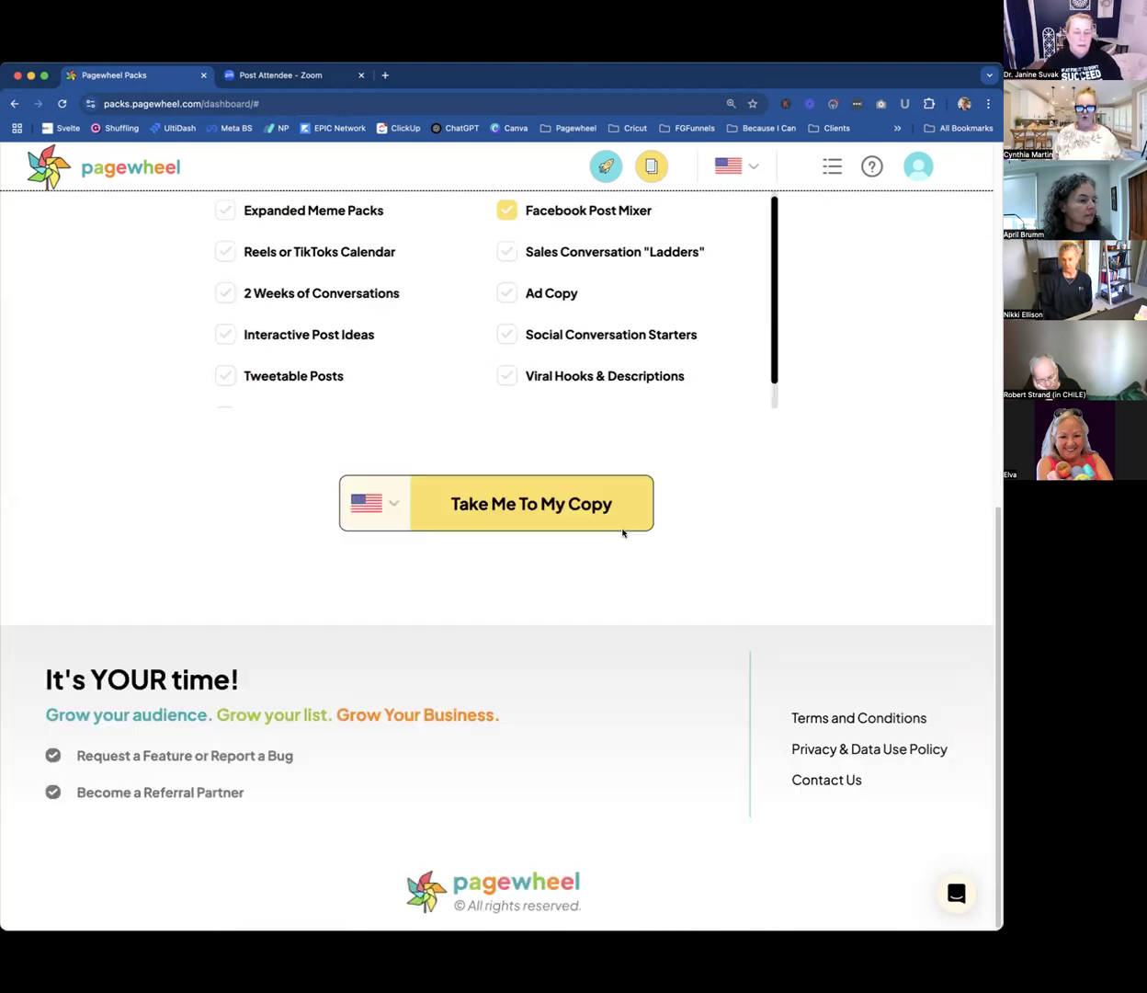
left_click(503, 502)
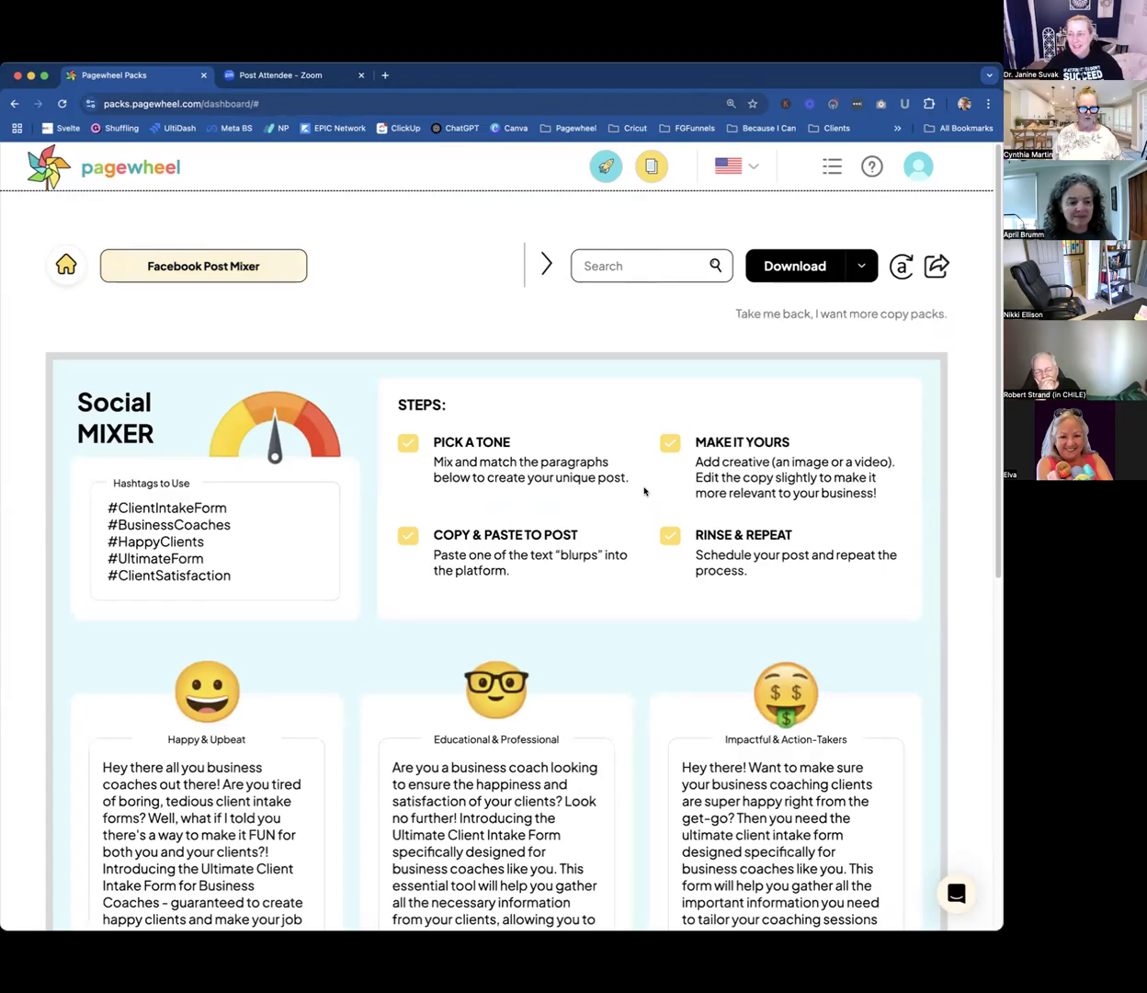
Read through the generated Social Mixer hashtags, usage steps and the post text offered in each of the three tones.
scroll(644, 490, "down", 3)
scroll(643, 491, "up", 3)
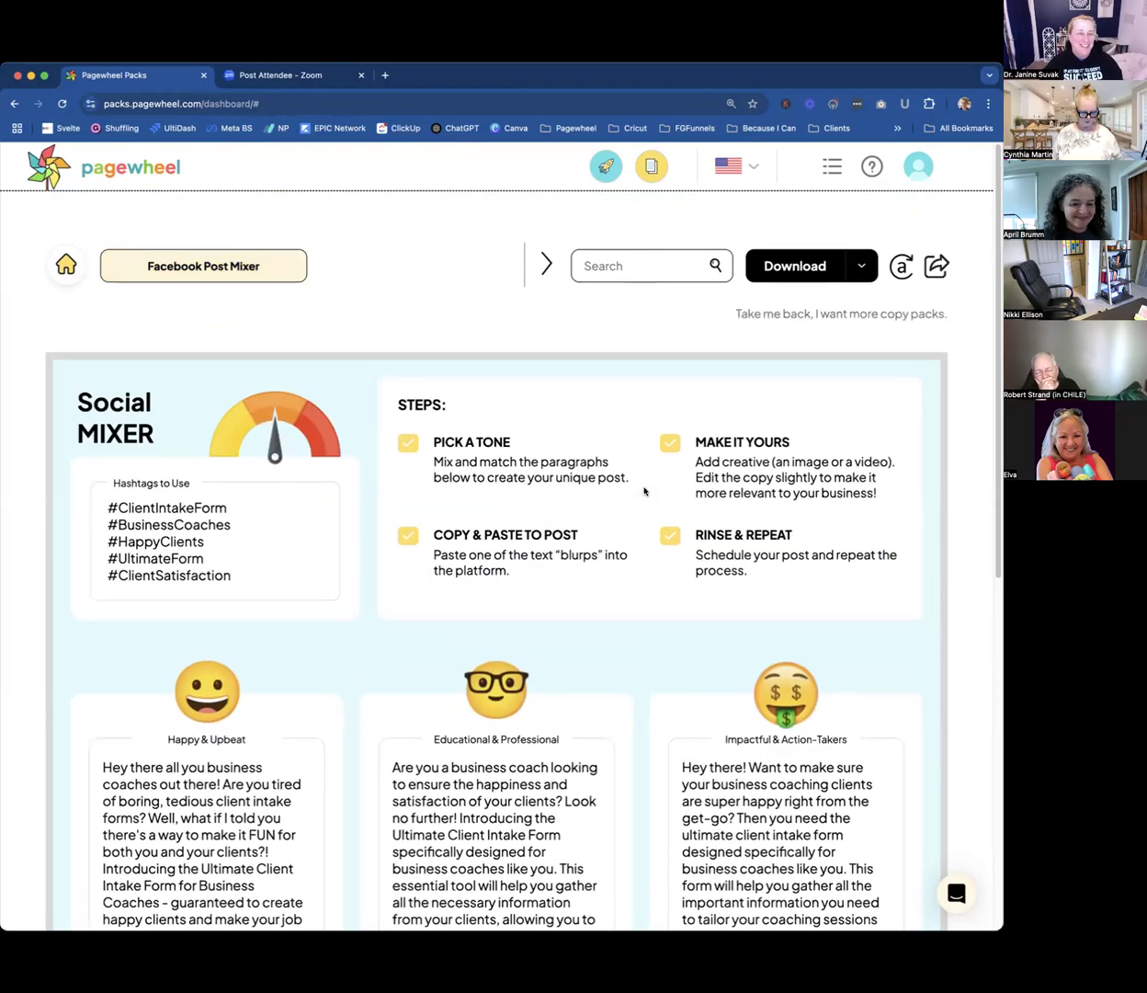
scroll(644, 489, "down", 2)
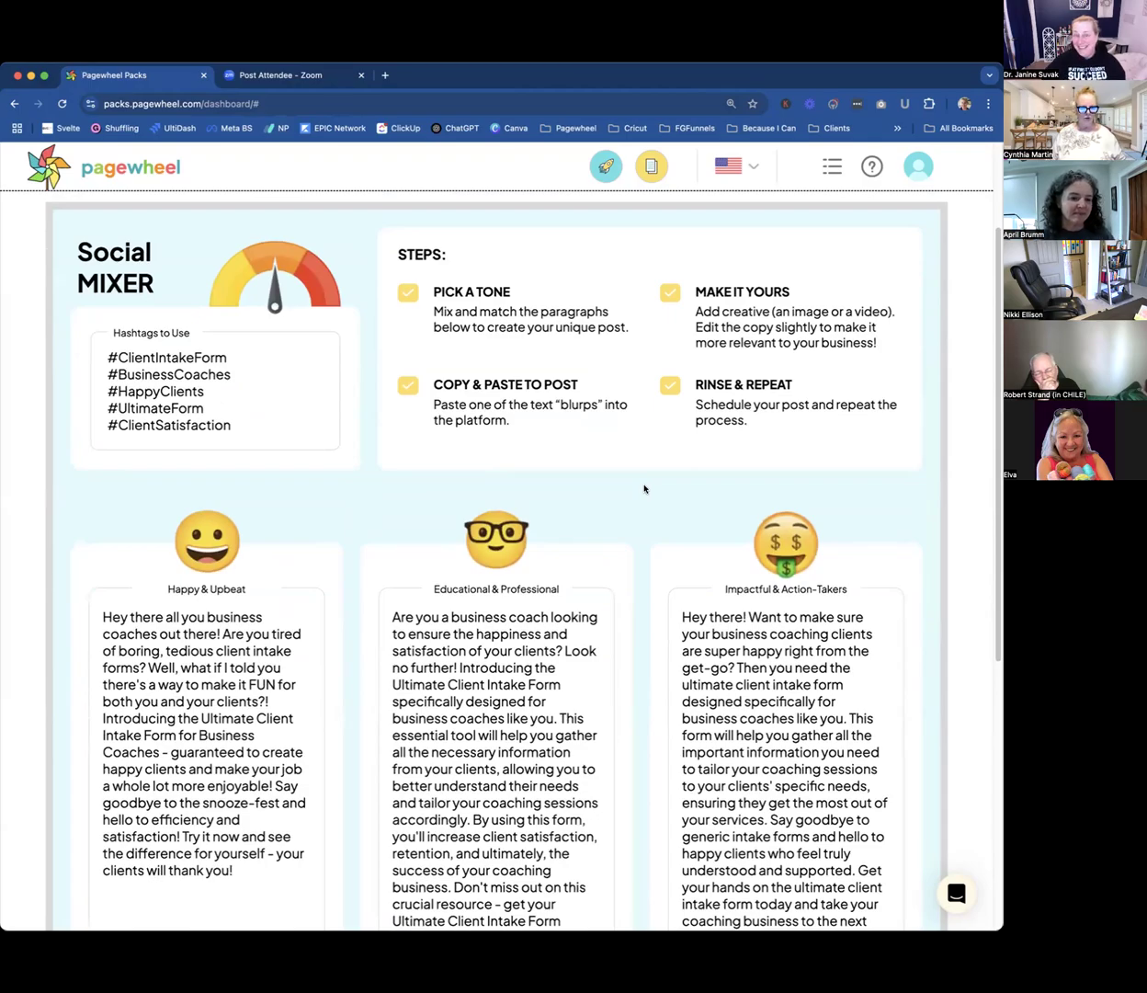
scroll(644, 489, "up", 2)
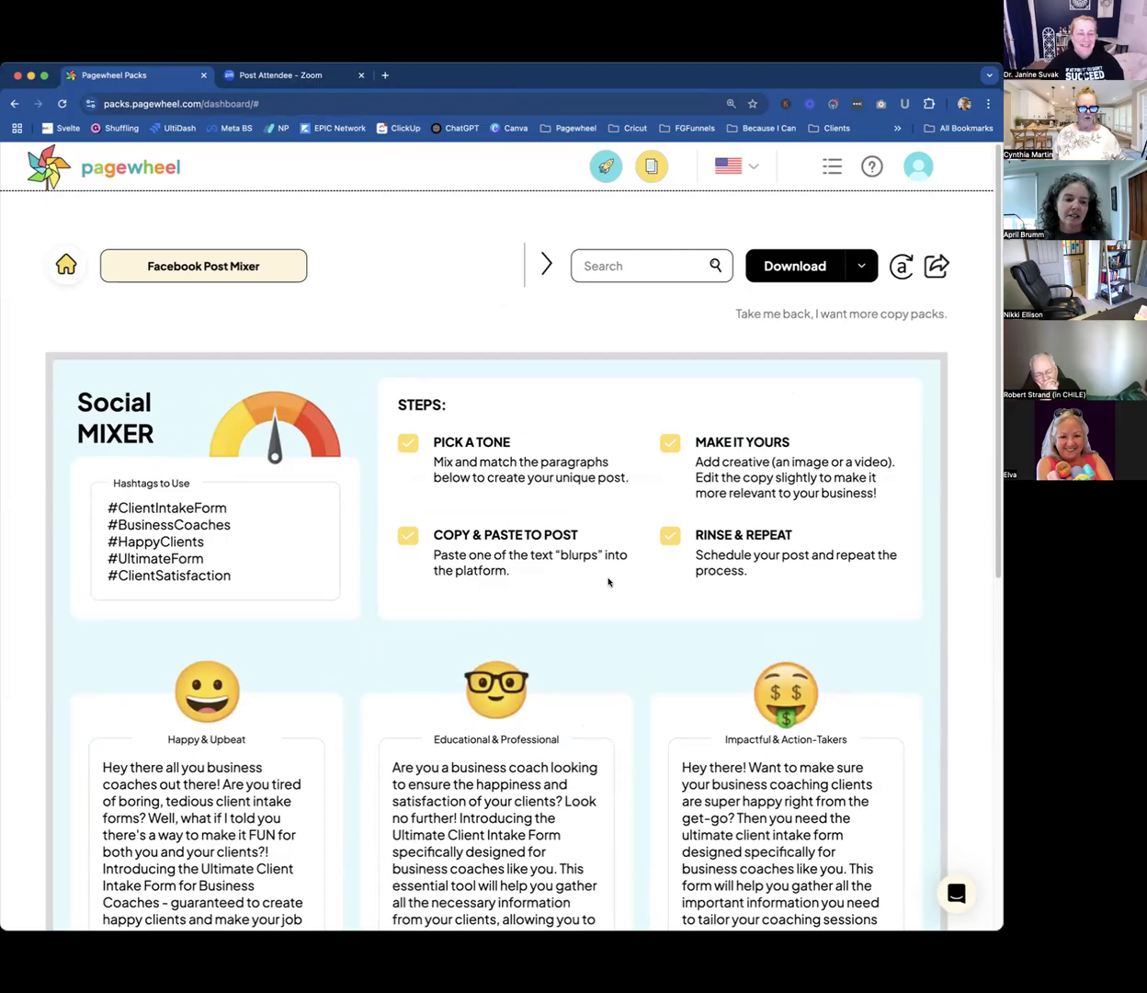
scroll(607, 581, "down", 3)
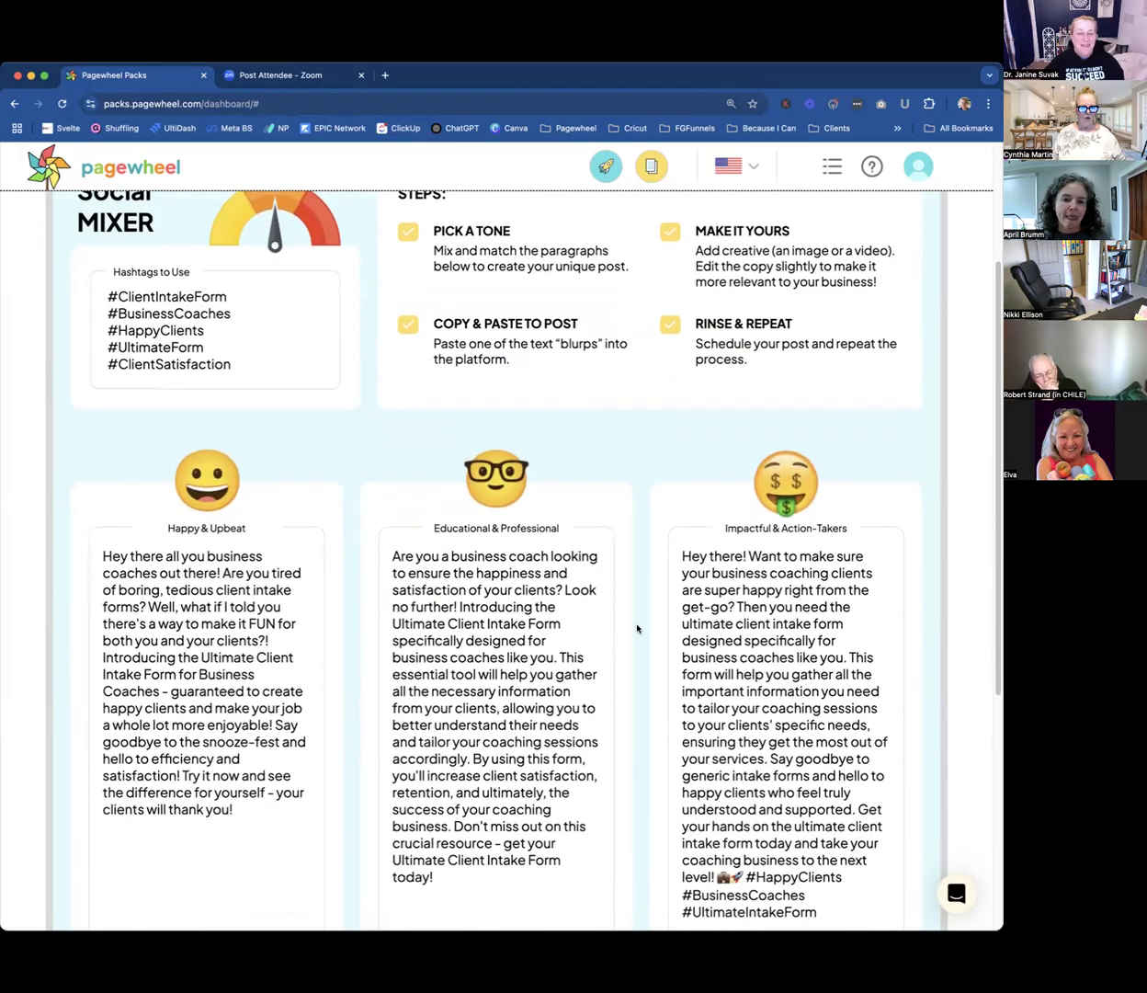
scroll(833, 593, "down", 4)
scroll(832, 593, "up", 4)
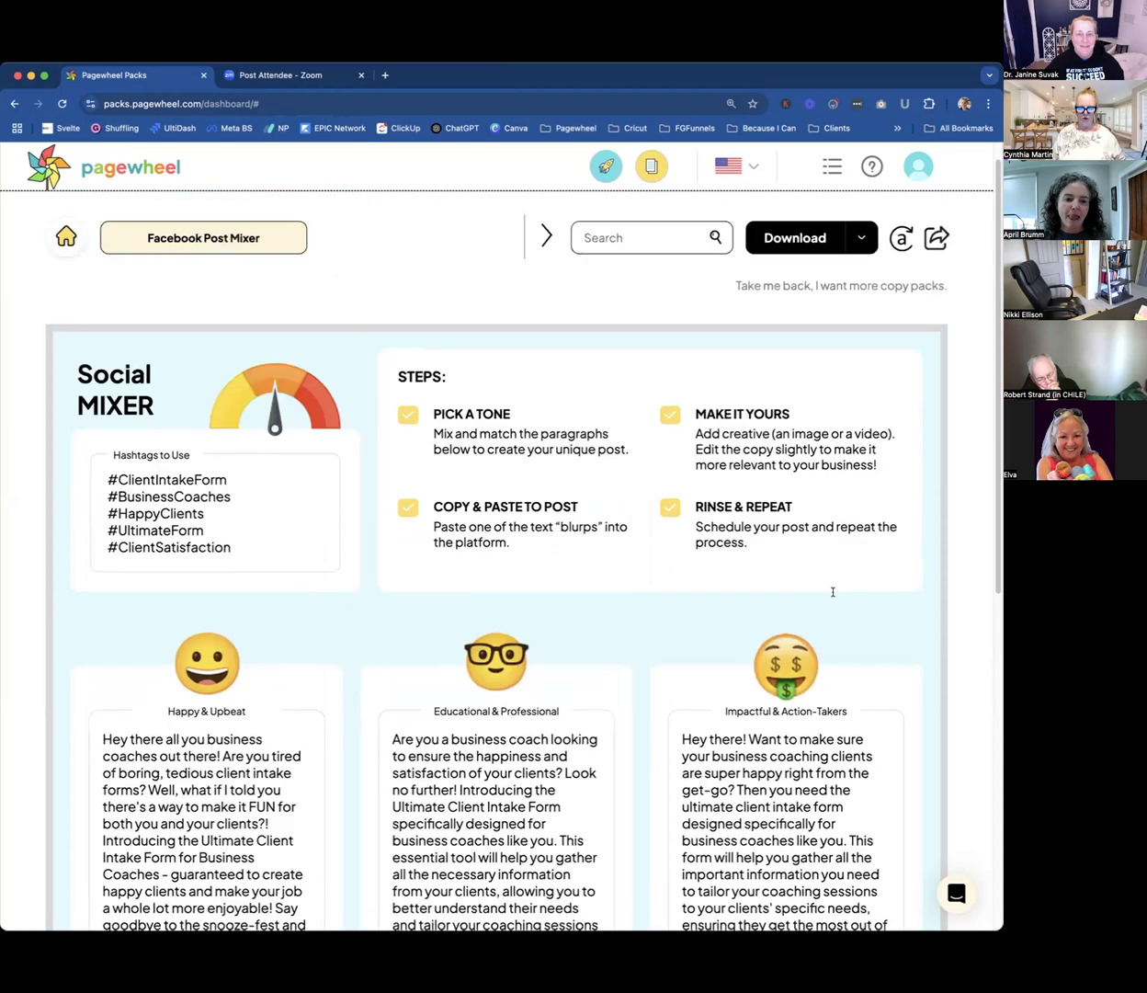
scroll(827, 592, "up", 4)
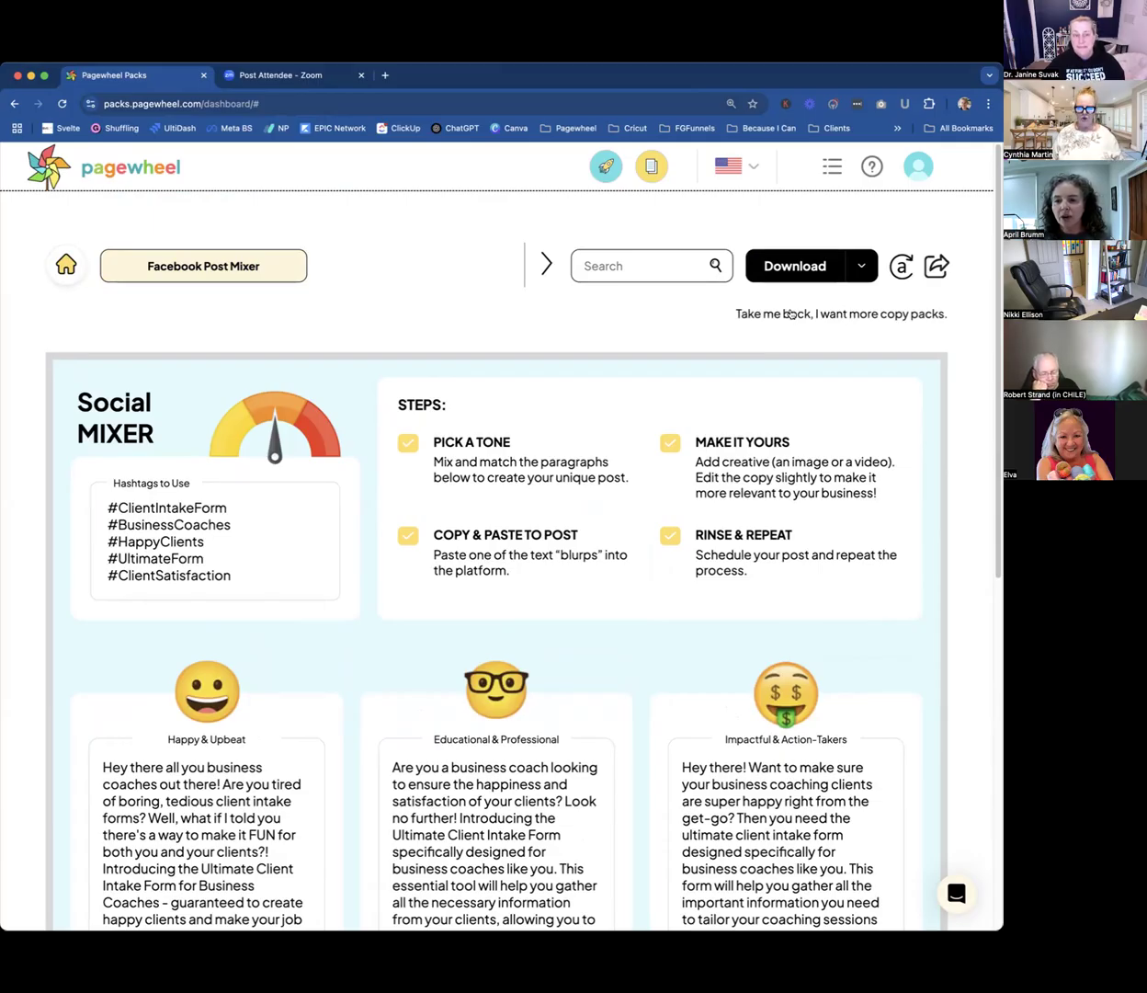
Generate a share link for the Facebook Post Mixer results, copy it and close the share dialog.
left_click(929, 272)
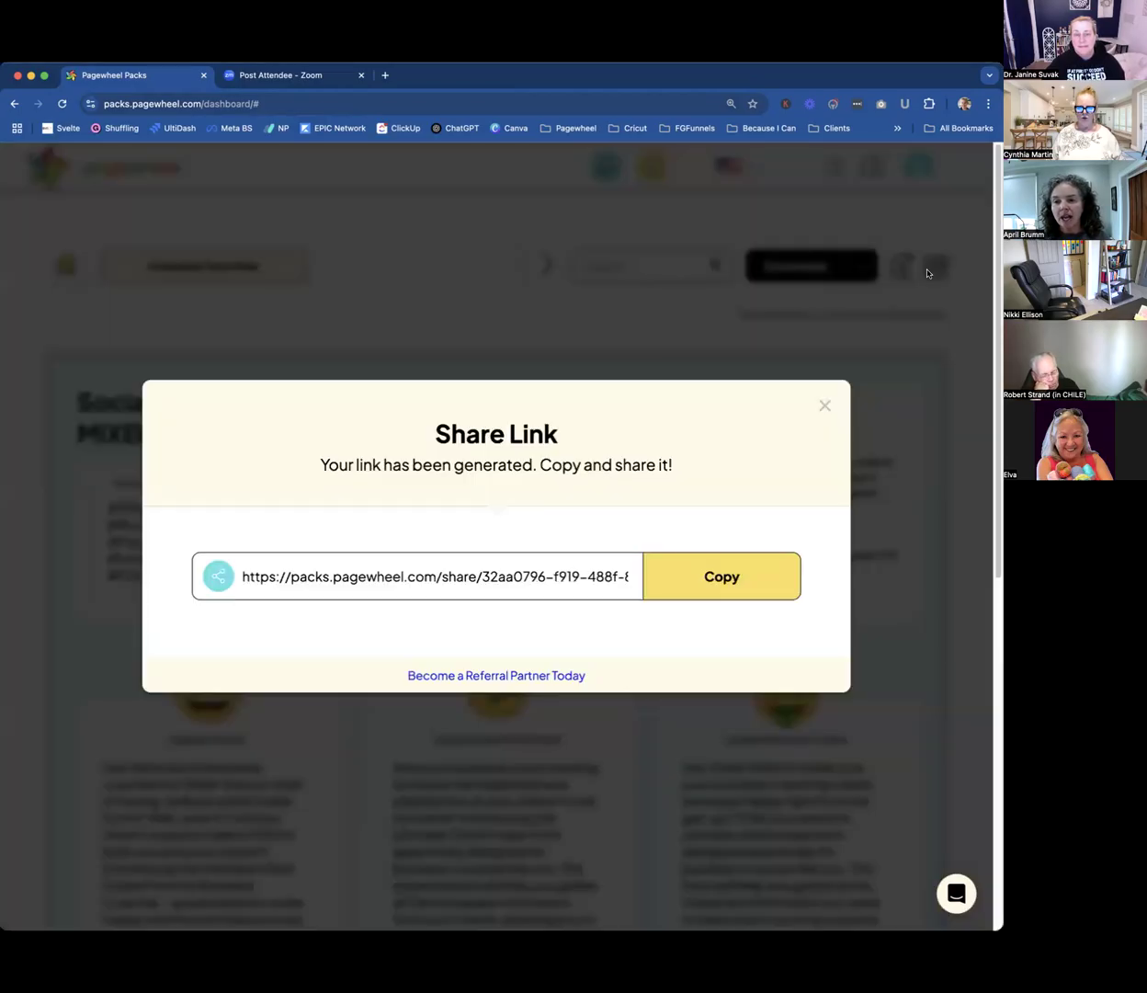
left_click(723, 575)
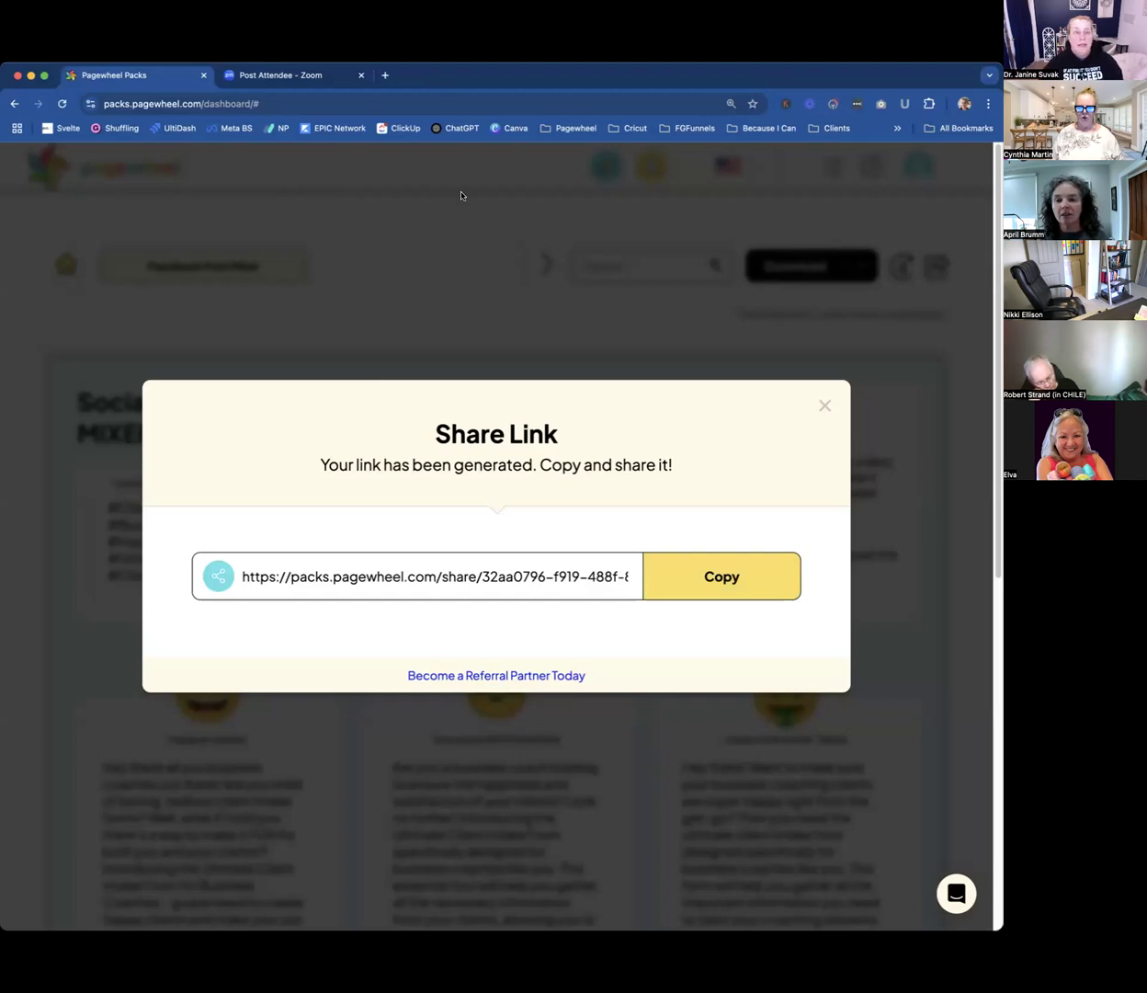
left_click(825, 406)
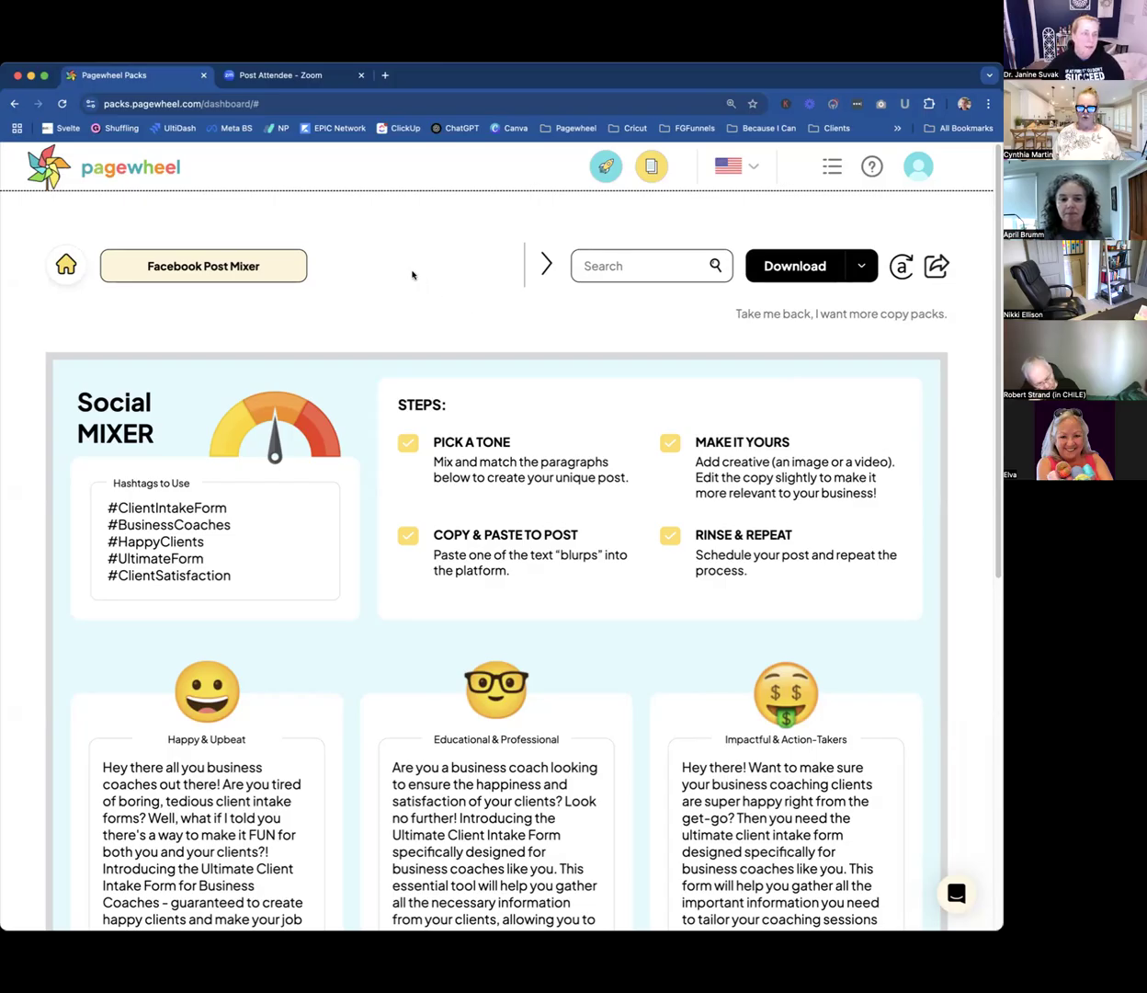
Return to the dashboard and view the page links of the first Ultimate Client Intake Form product.
left_click(123, 171)
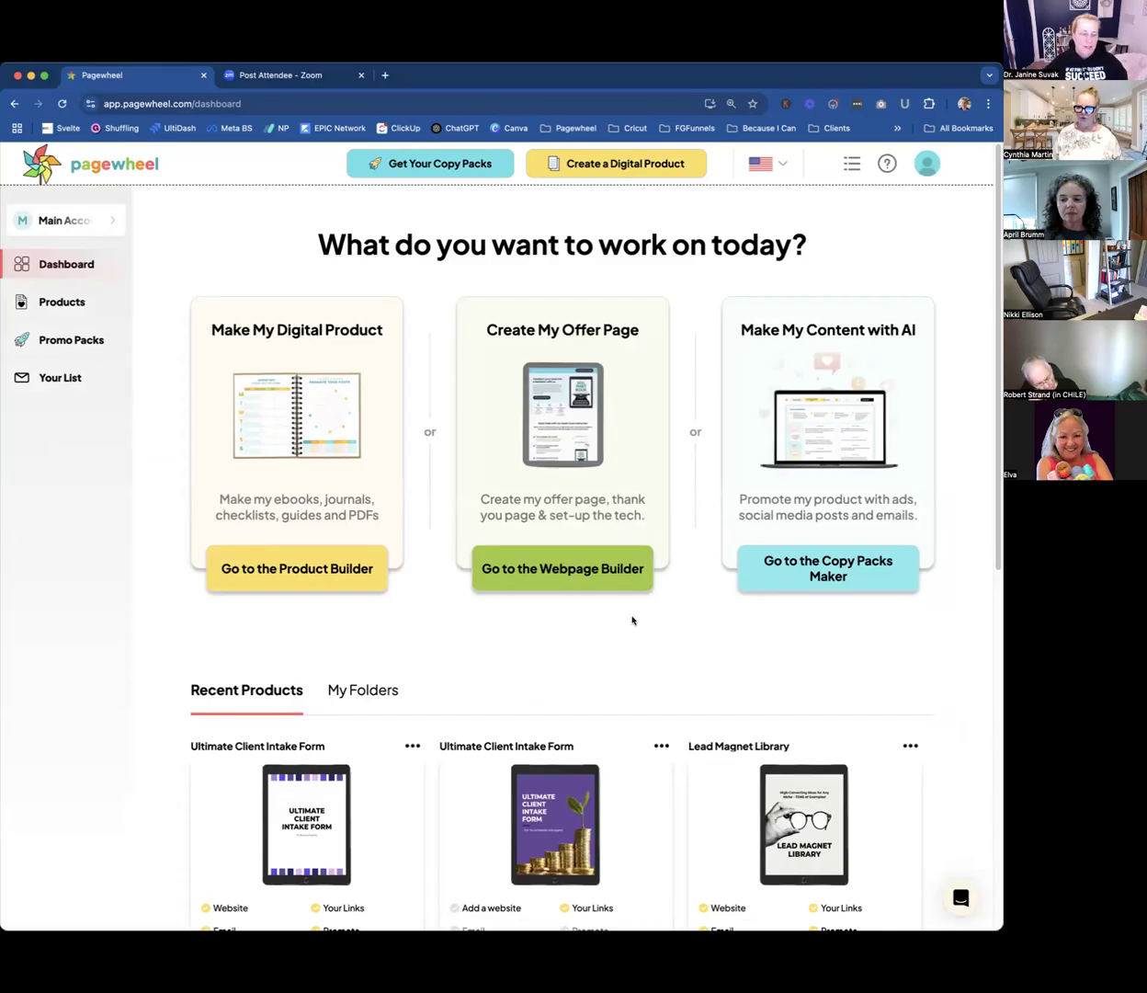
scroll(610, 637, "down", 5)
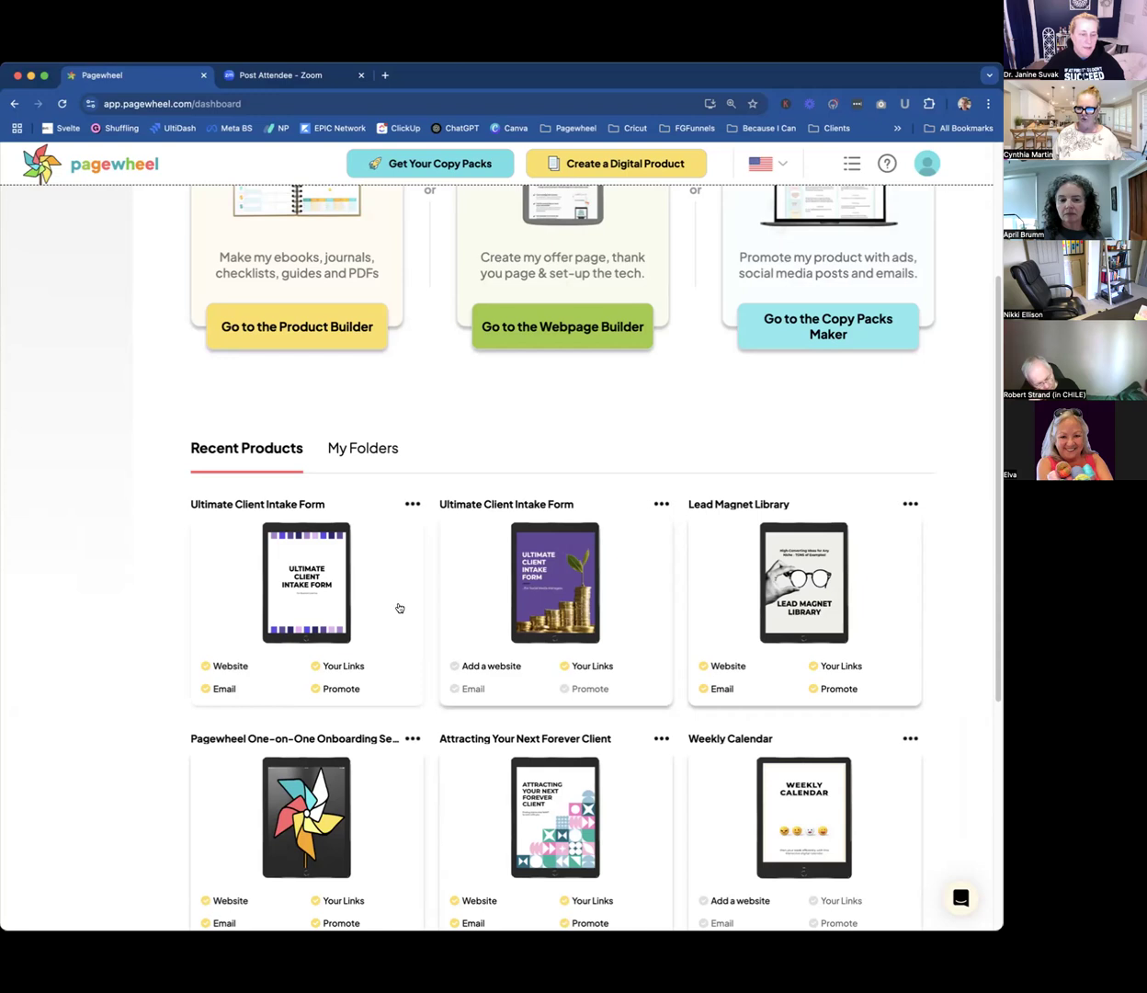
left_click(337, 667)
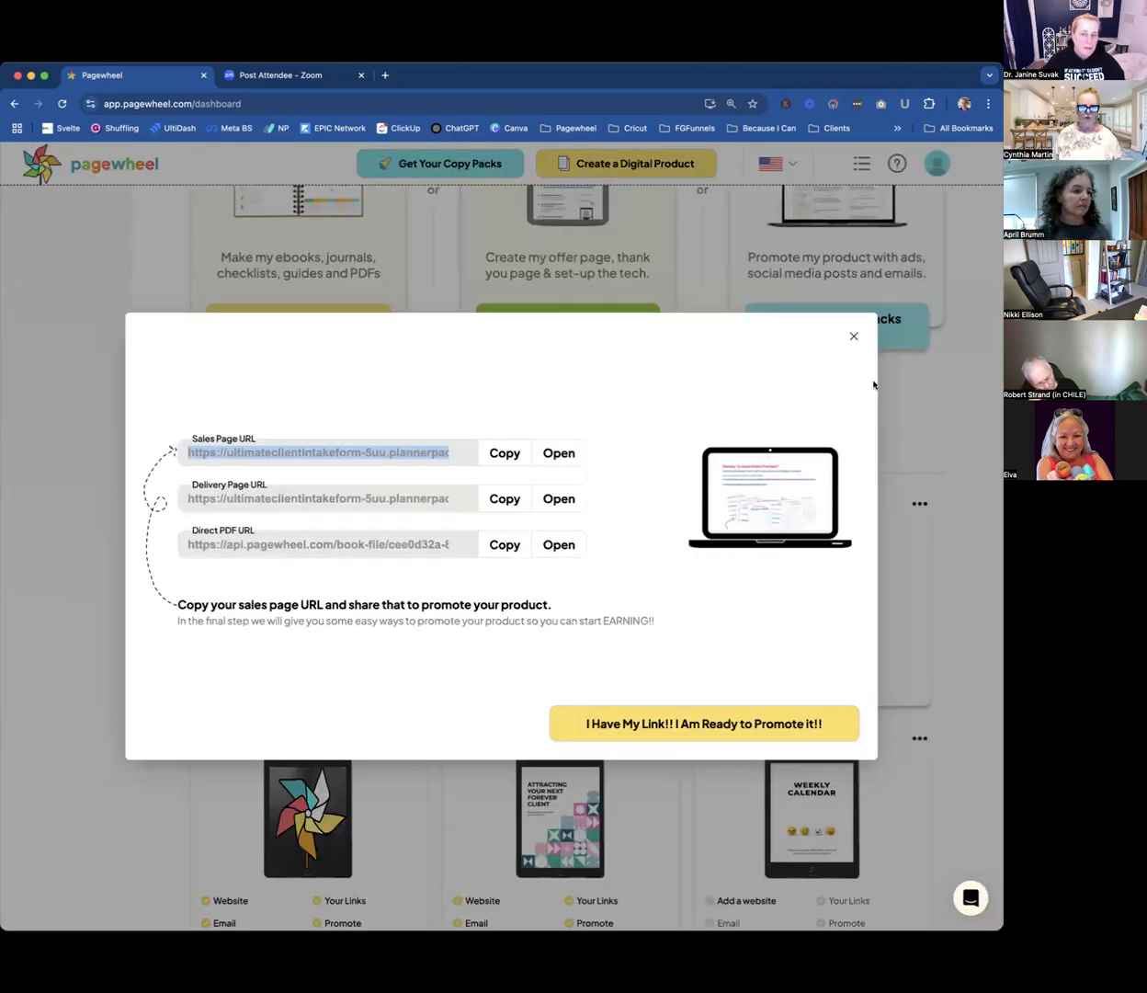
left_click(854, 335)
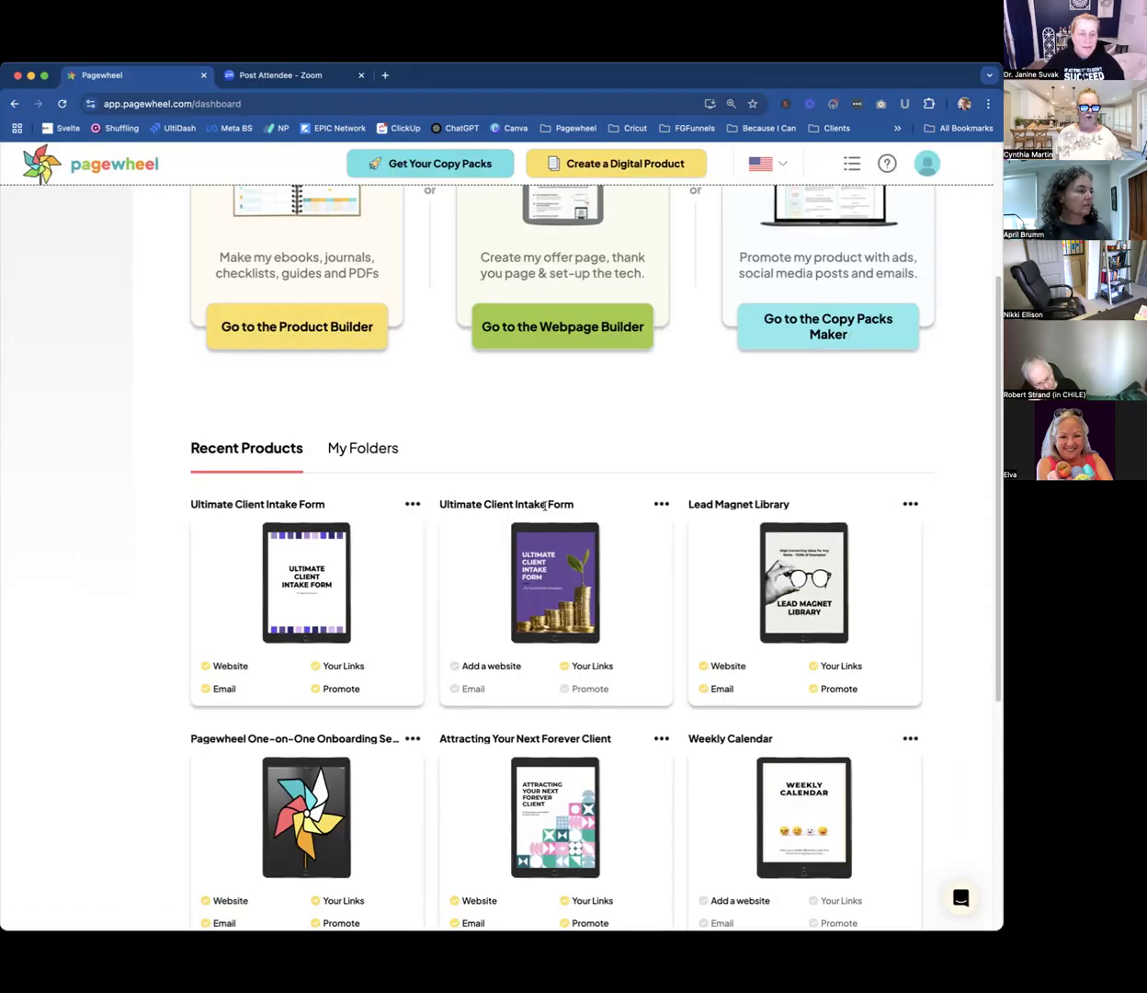
Open the direct PDF of the first Ultimate Client Intake Form, look at its opening pages, and return to the dashboard.
left_click(341, 666)
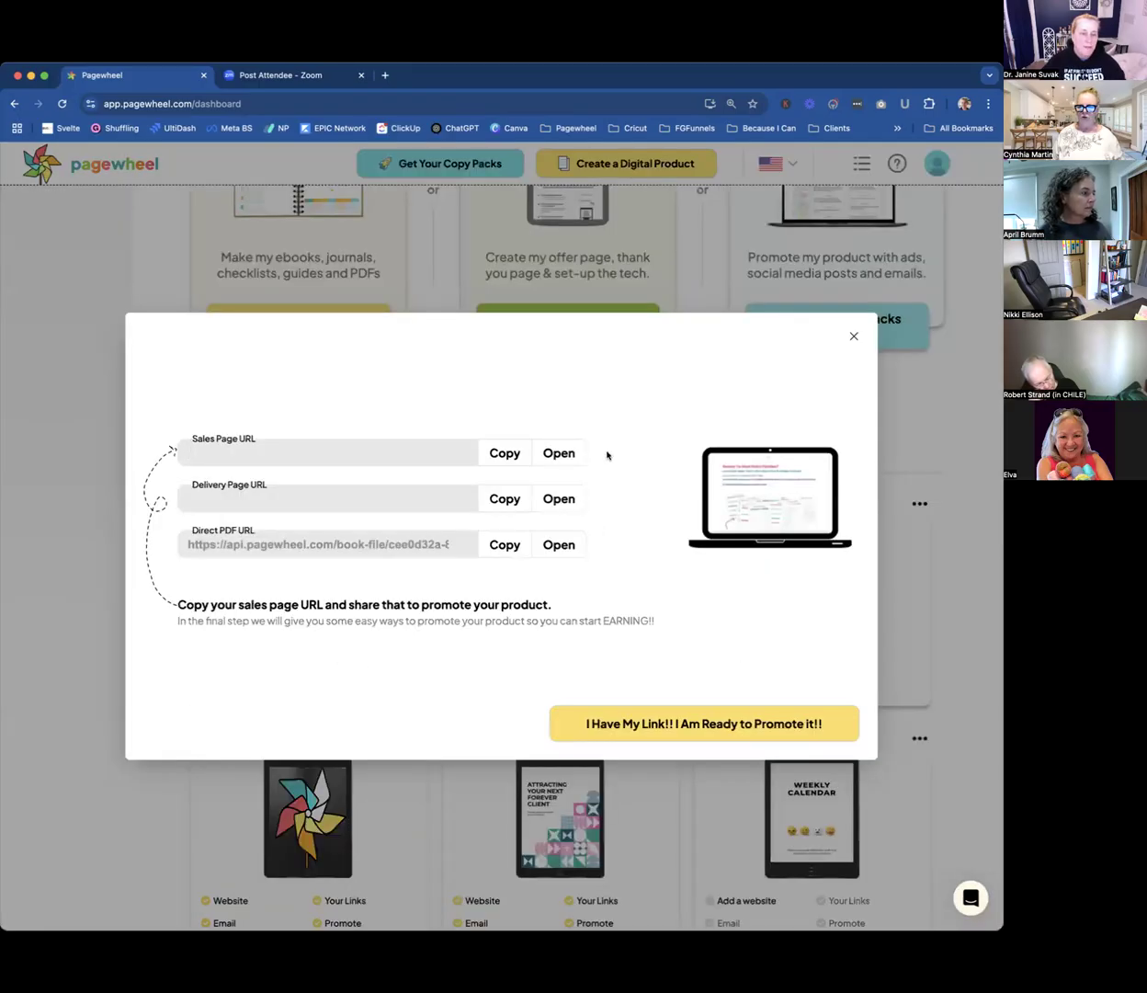
left_click(551, 544)
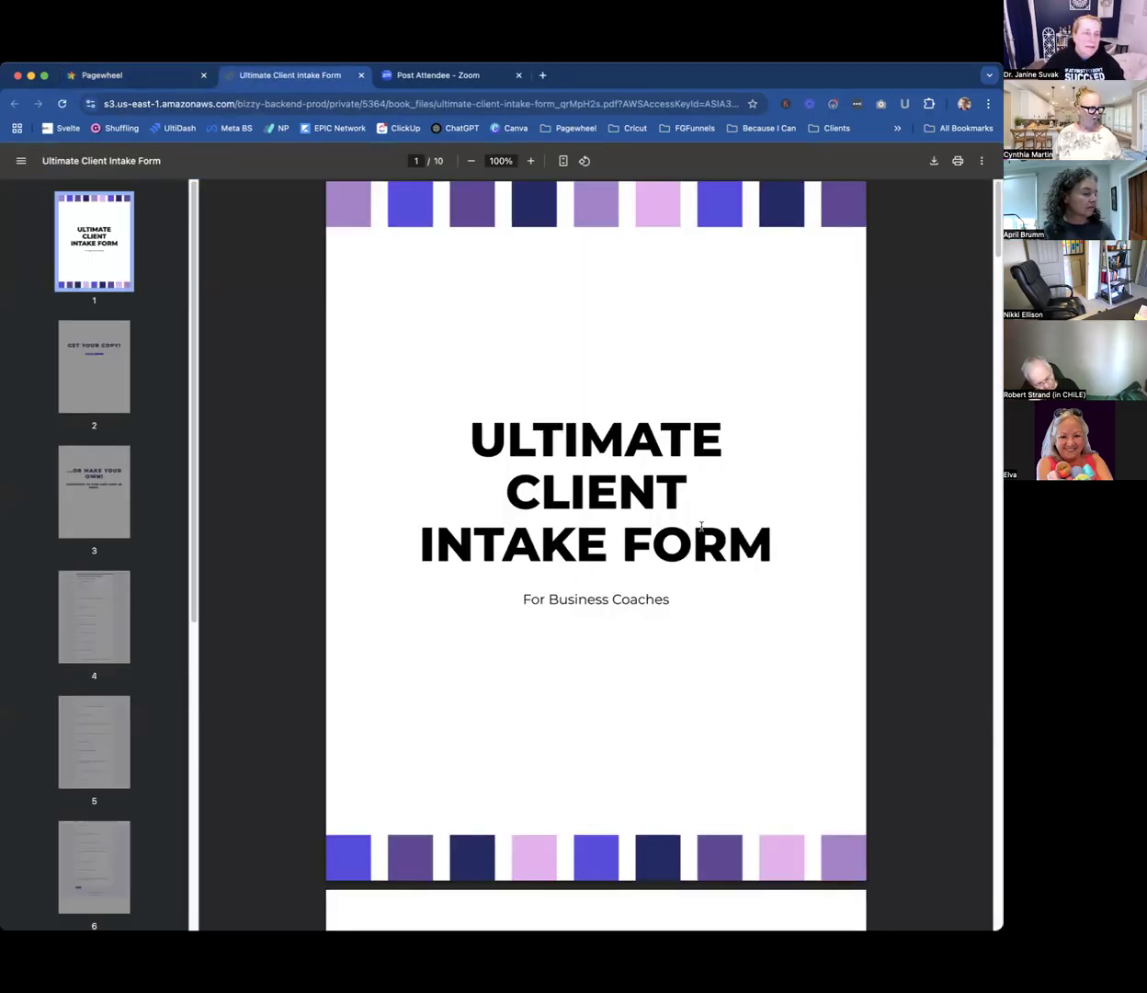
scroll(702, 531, "down", 3)
scroll(701, 530, "down", 5)
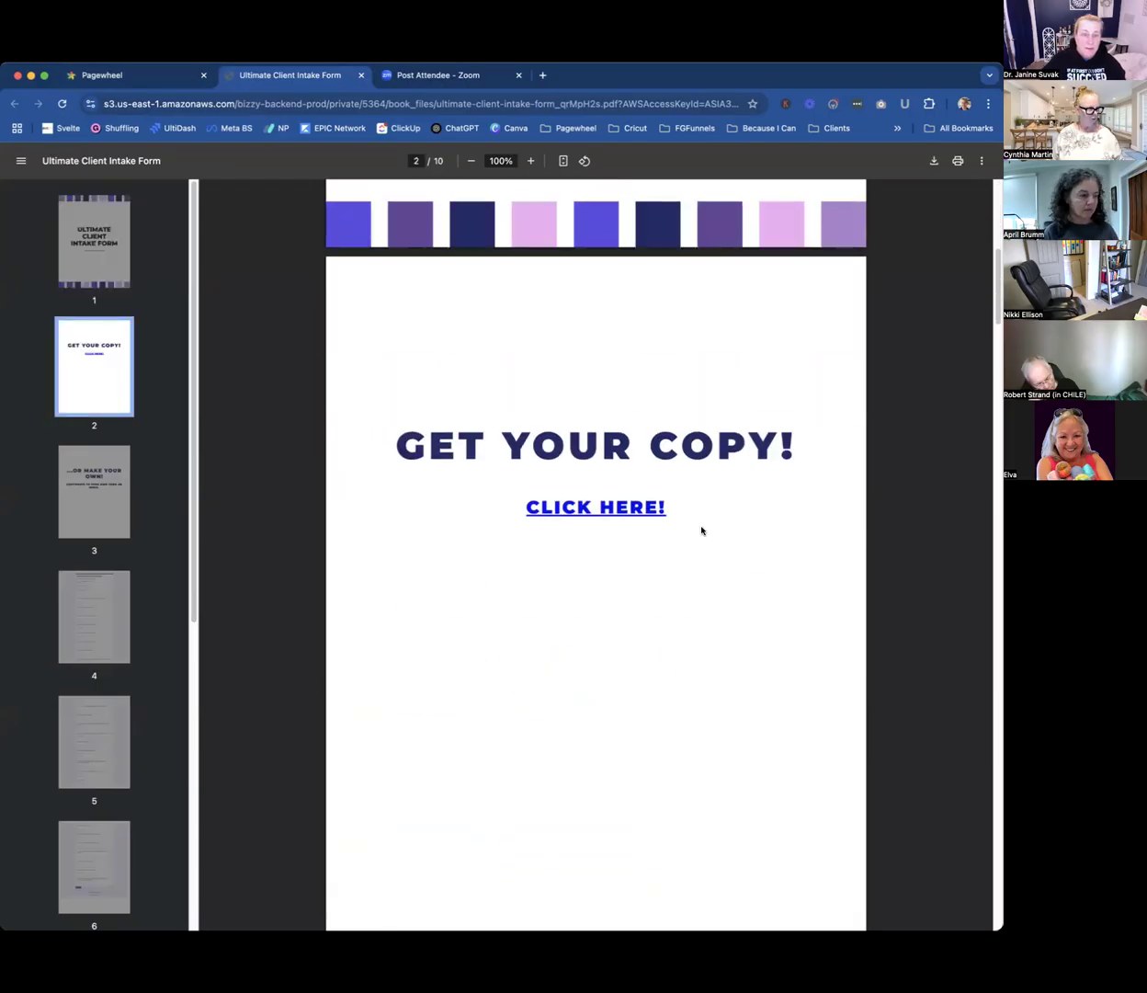
left_click(122, 77)
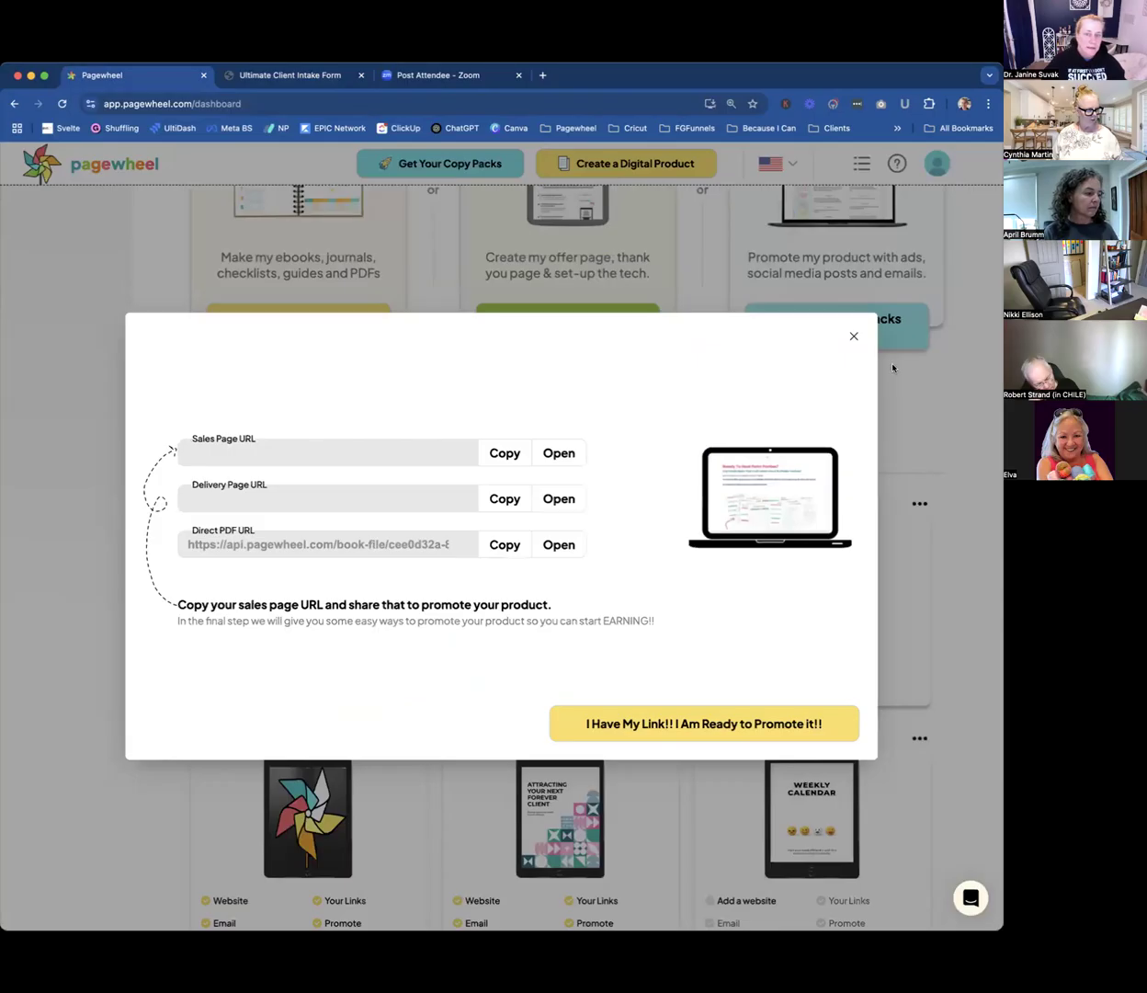
left_click(852, 338)
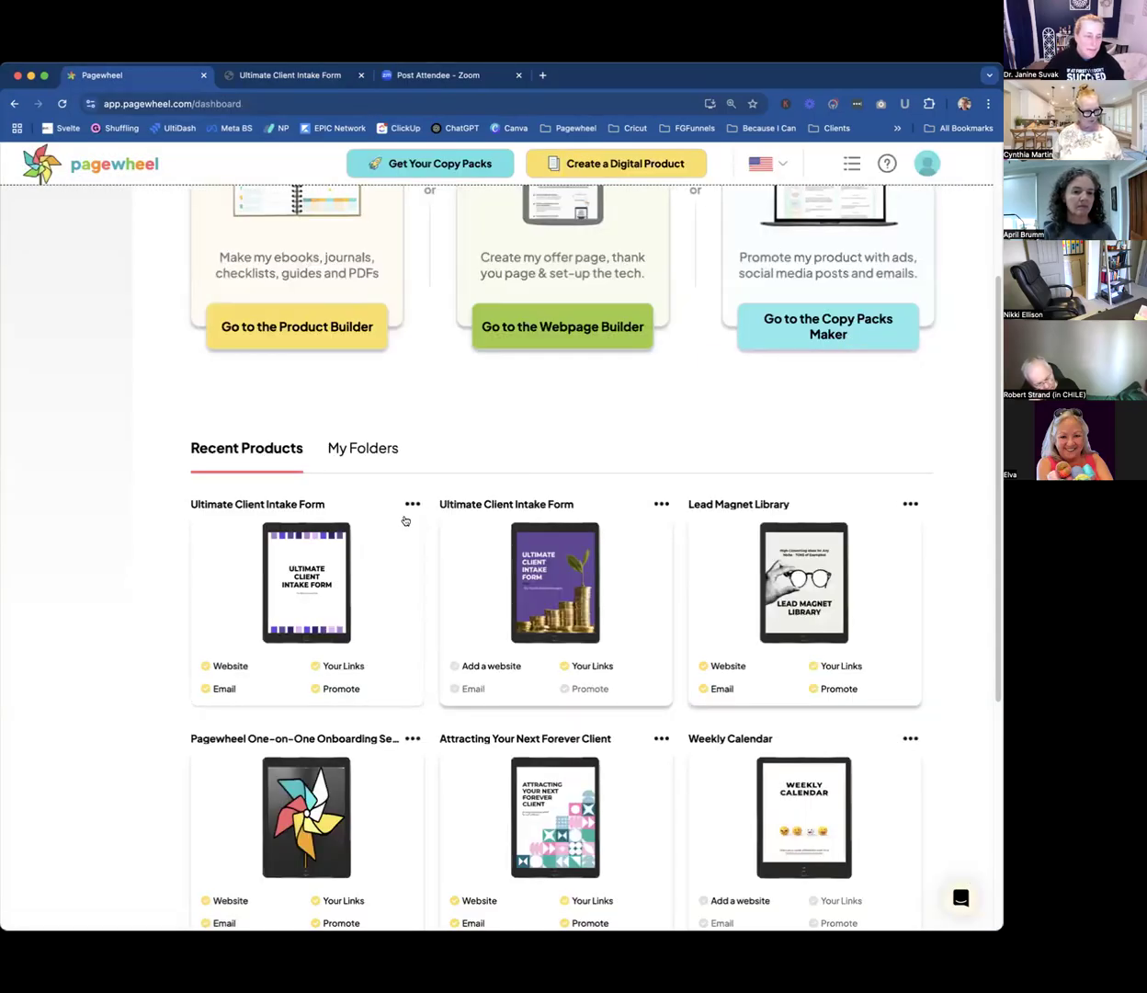
Open the first Ultimate Client Intake Form's website and approve its sales page, delivery page and metadata.
left_click(230, 665)
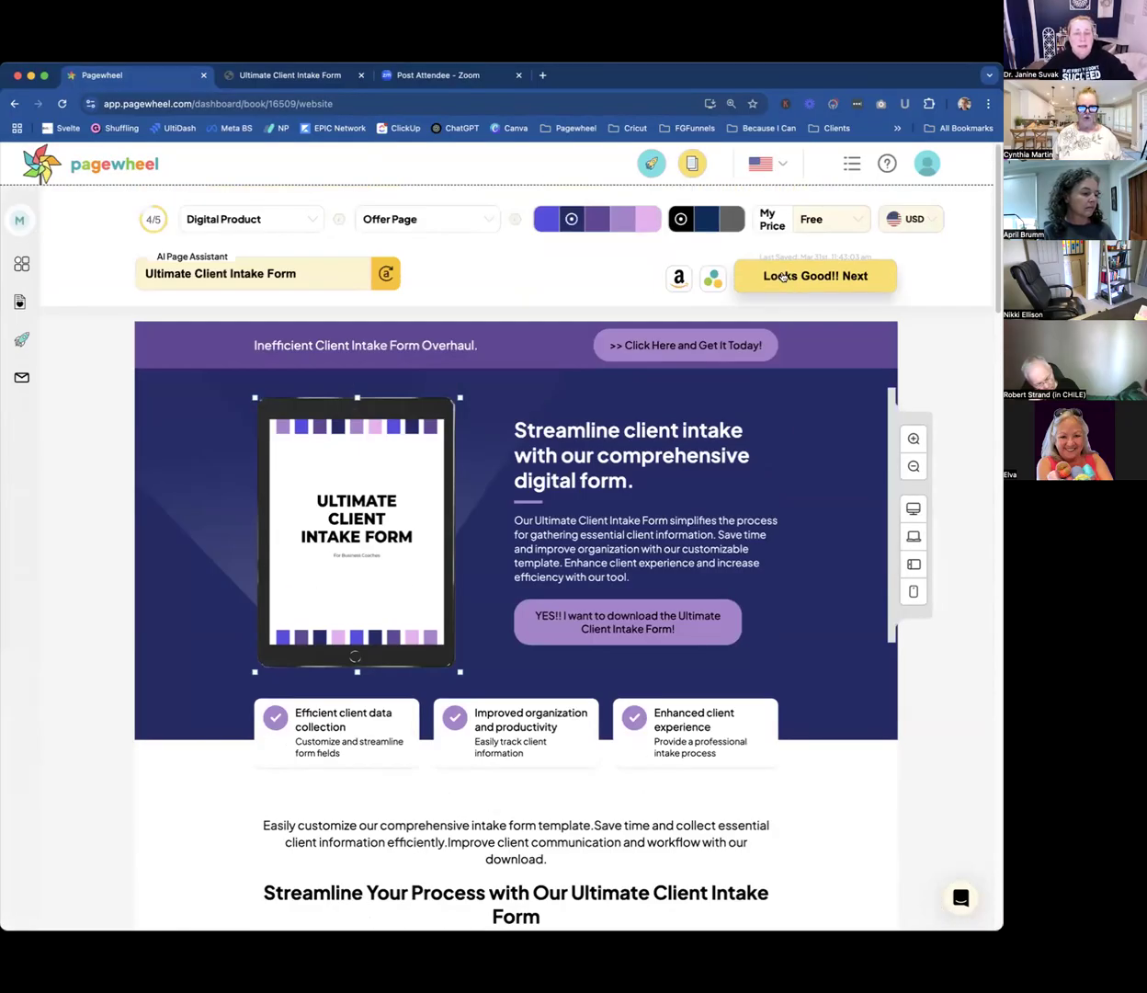
left_click(776, 276)
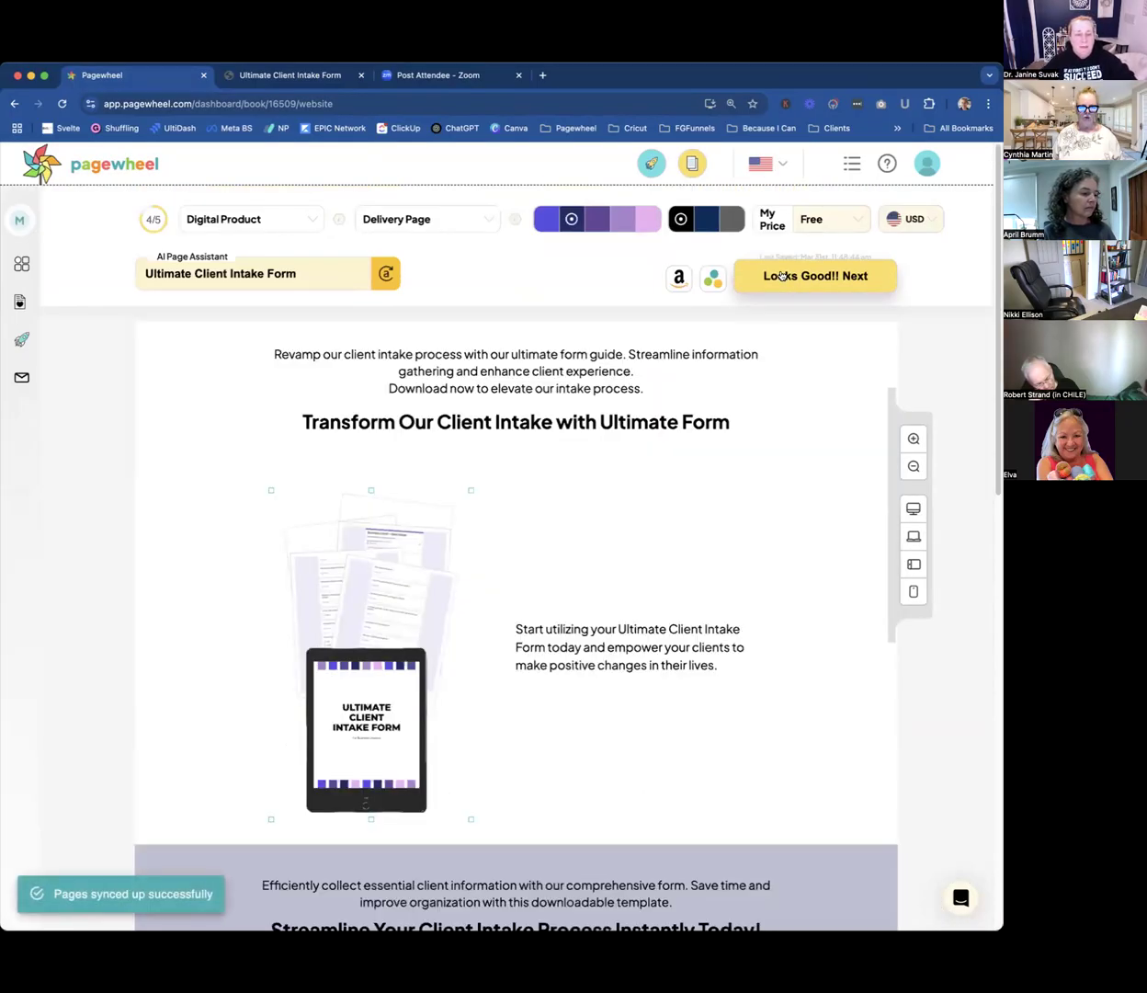
left_click(780, 276)
left_click(724, 710)
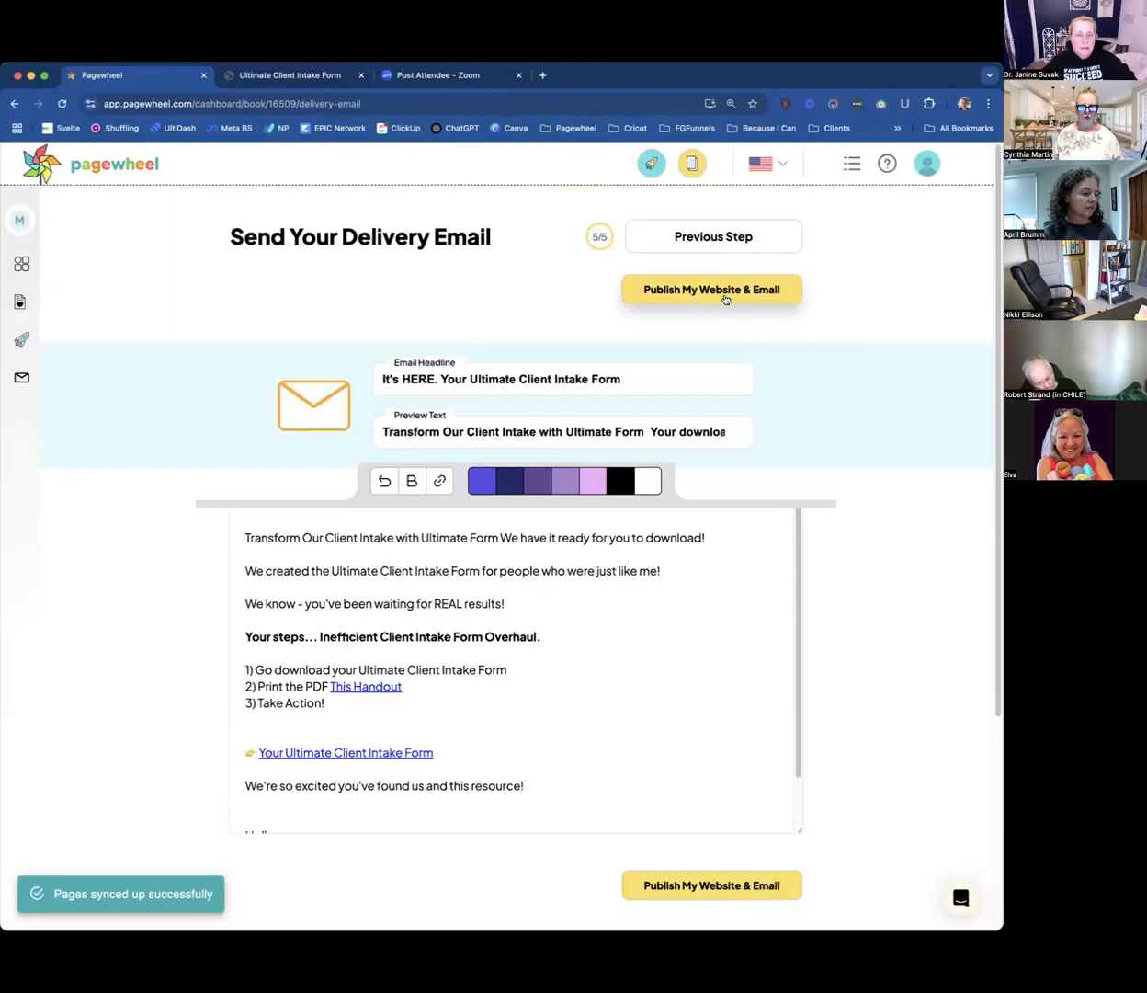
Bring up the publishing links from the delivery email stage, copy the sales page URL and switch to another app.
left_click(724, 296)
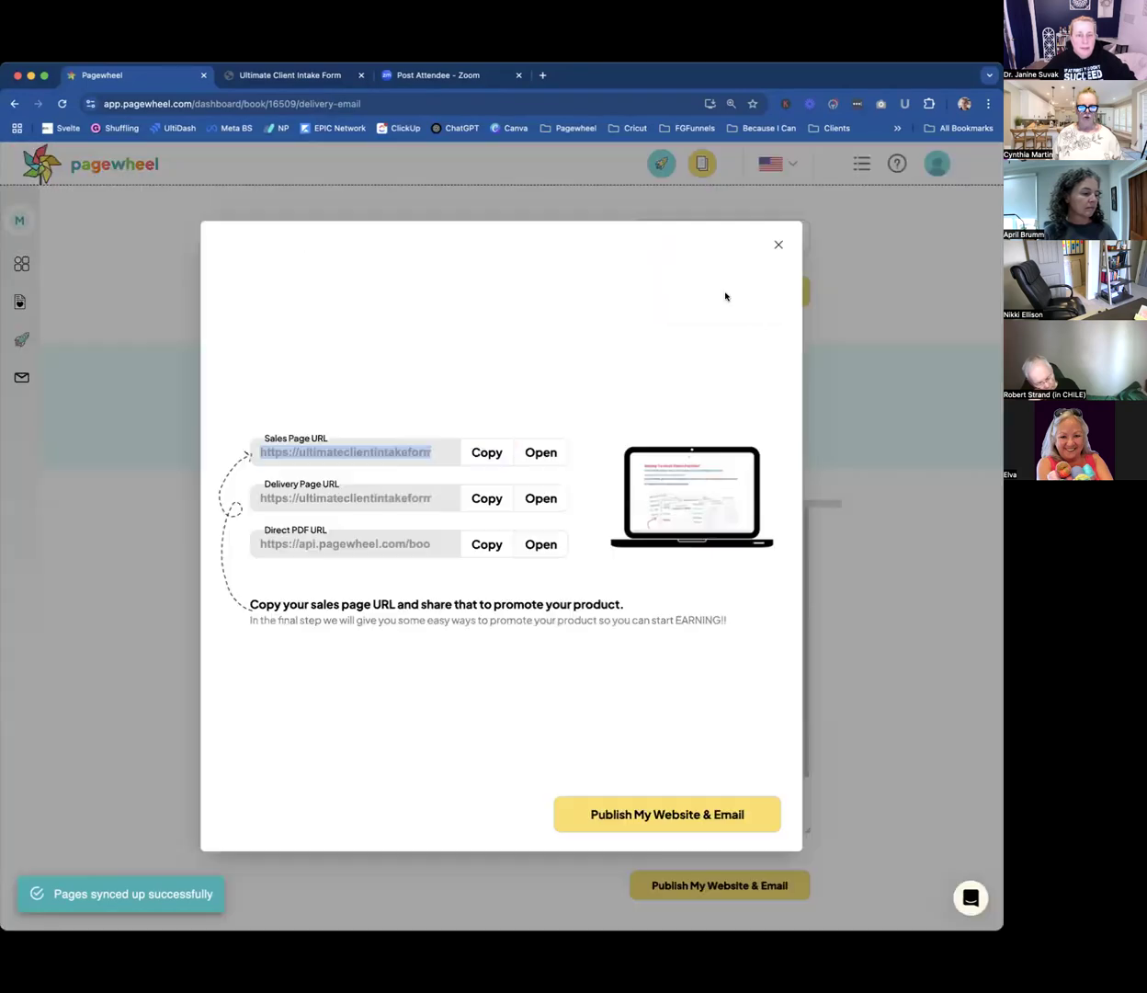
left_click(485, 454)
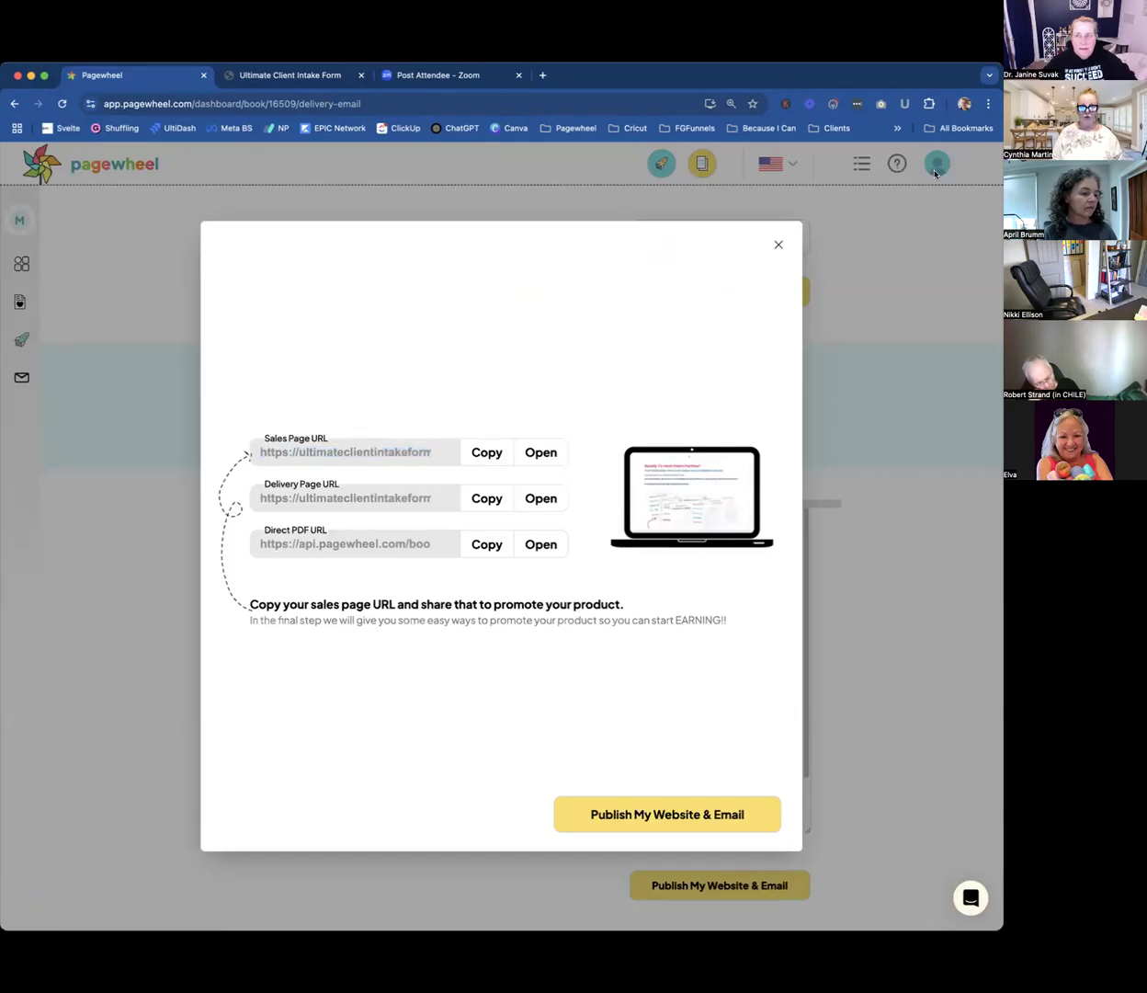
key("super+Tab")
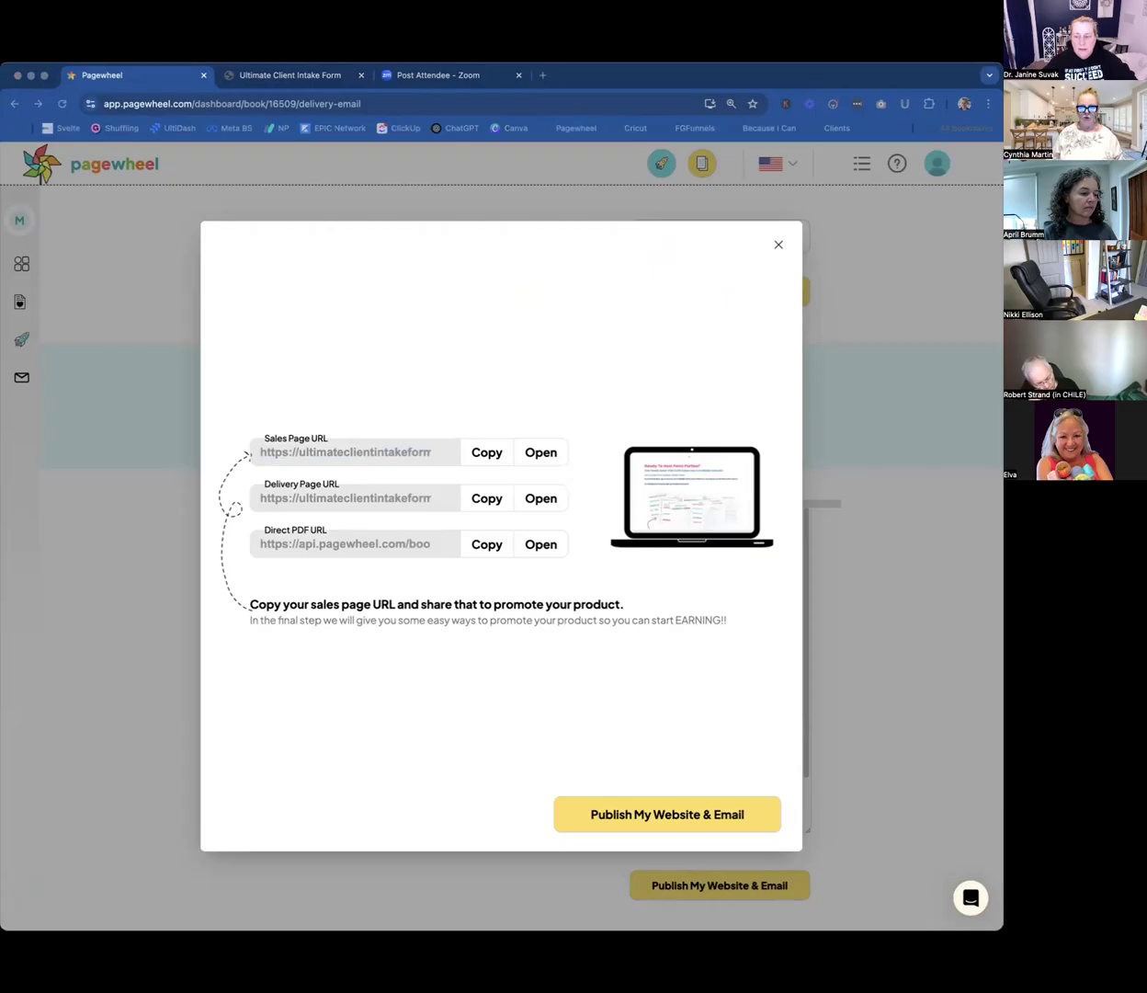